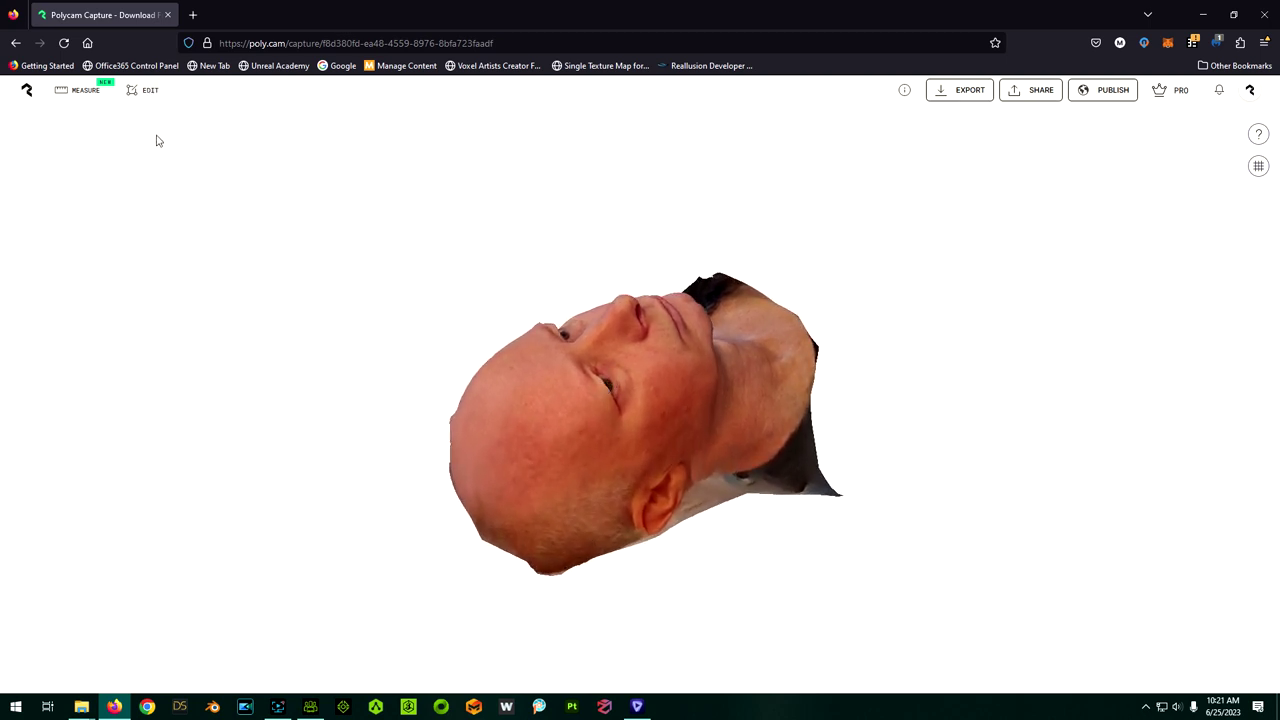
# Step: Rotate the head scan so that it stands upright and faces the front, and apply the rotation
pyautogui.click(143, 90)
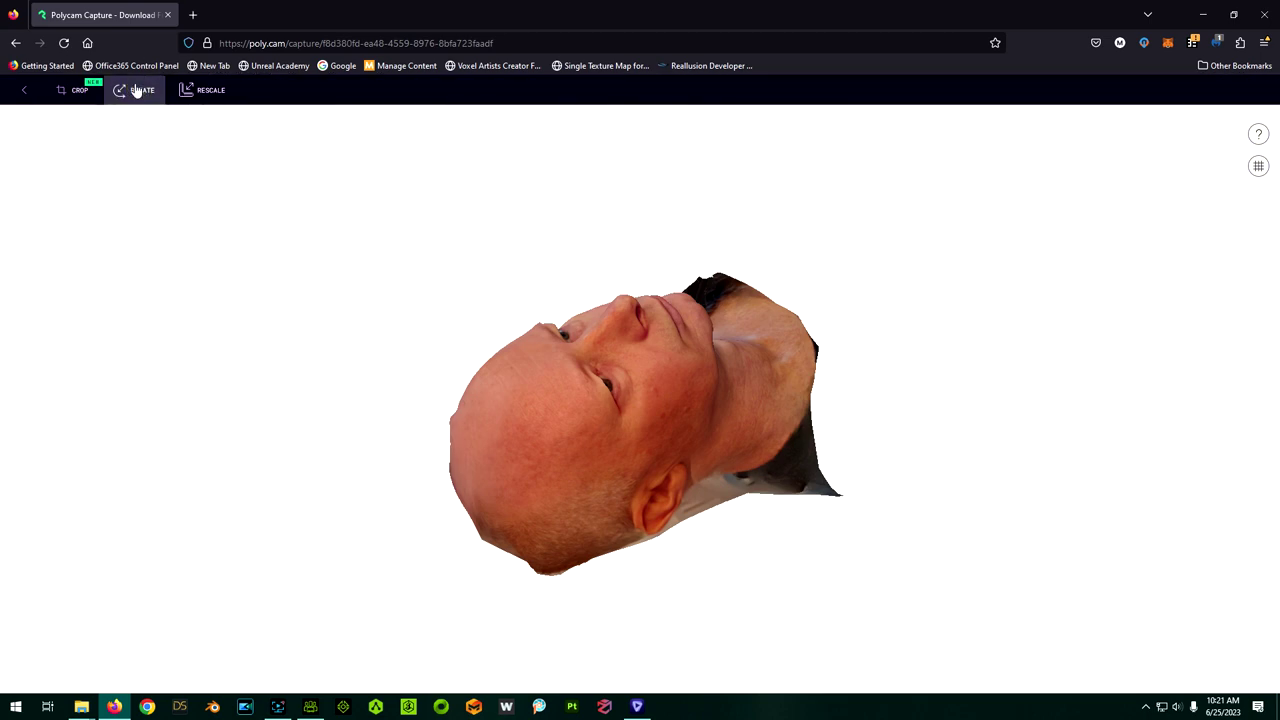
pyautogui.click(133, 89)
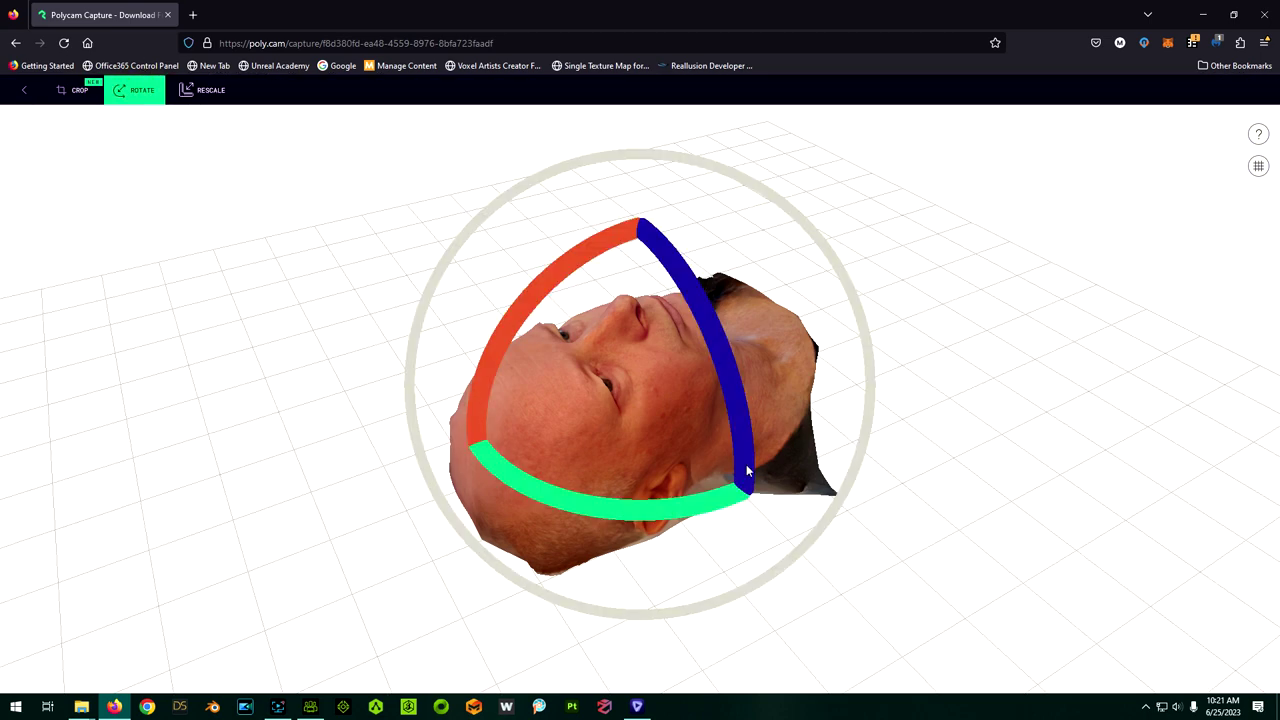
pyautogui.moveTo(670, 506); pyautogui.dragTo(226, 431)
pyautogui.moveTo(697, 313); pyautogui.dragTo(718, 522)
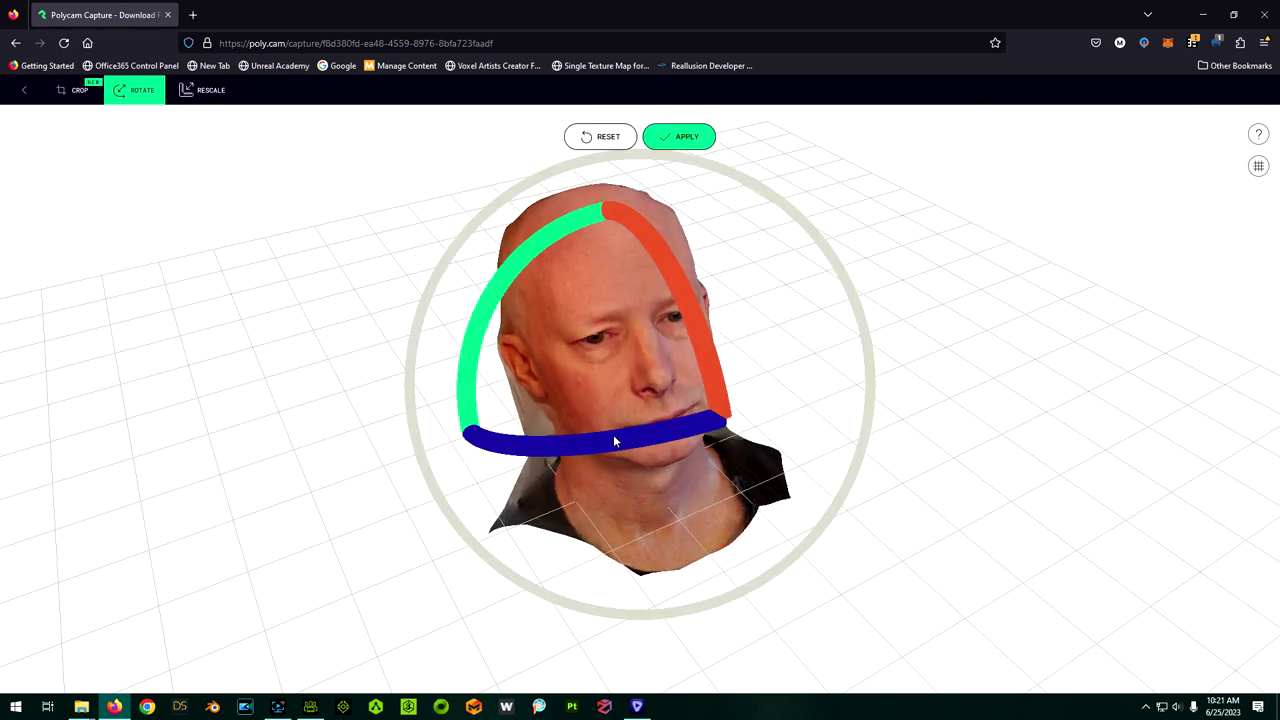
pyautogui.moveTo(609, 356); pyautogui.dragTo(620, 450)
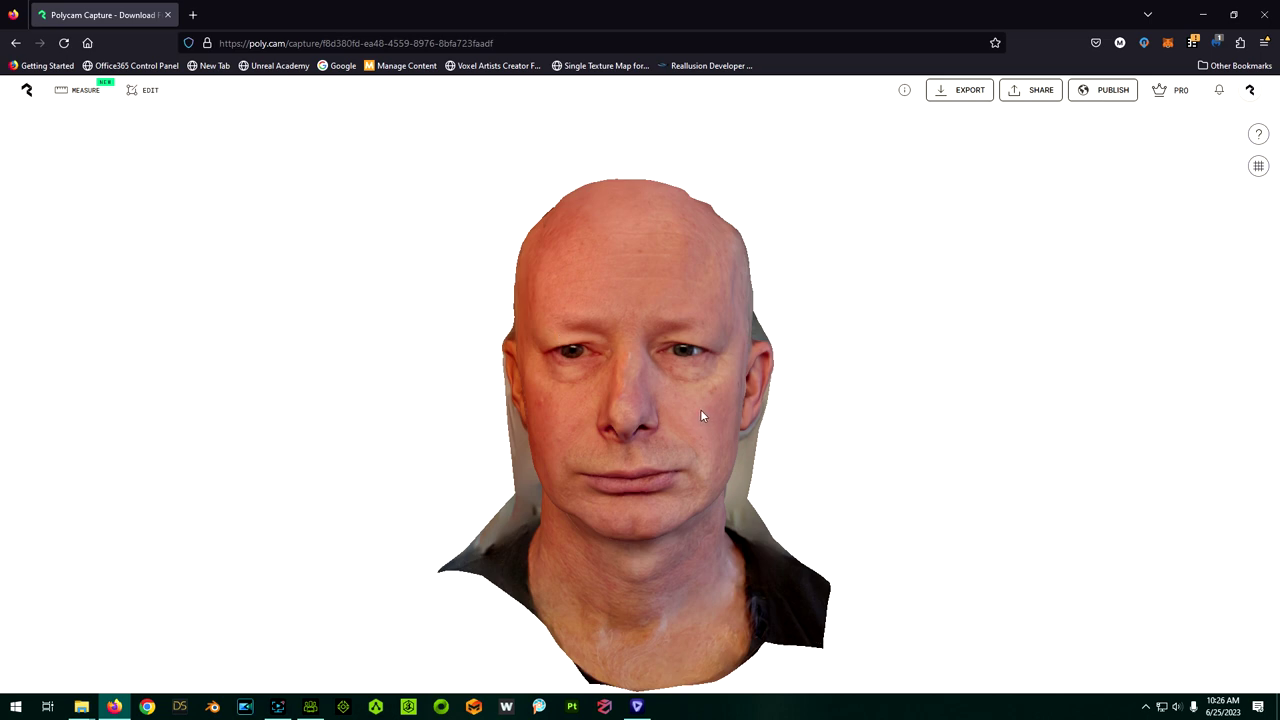
# Step: Rescale the head scan in metric units so that the distance between the two pupils is 5.9 cm
pyautogui.click(143, 94)
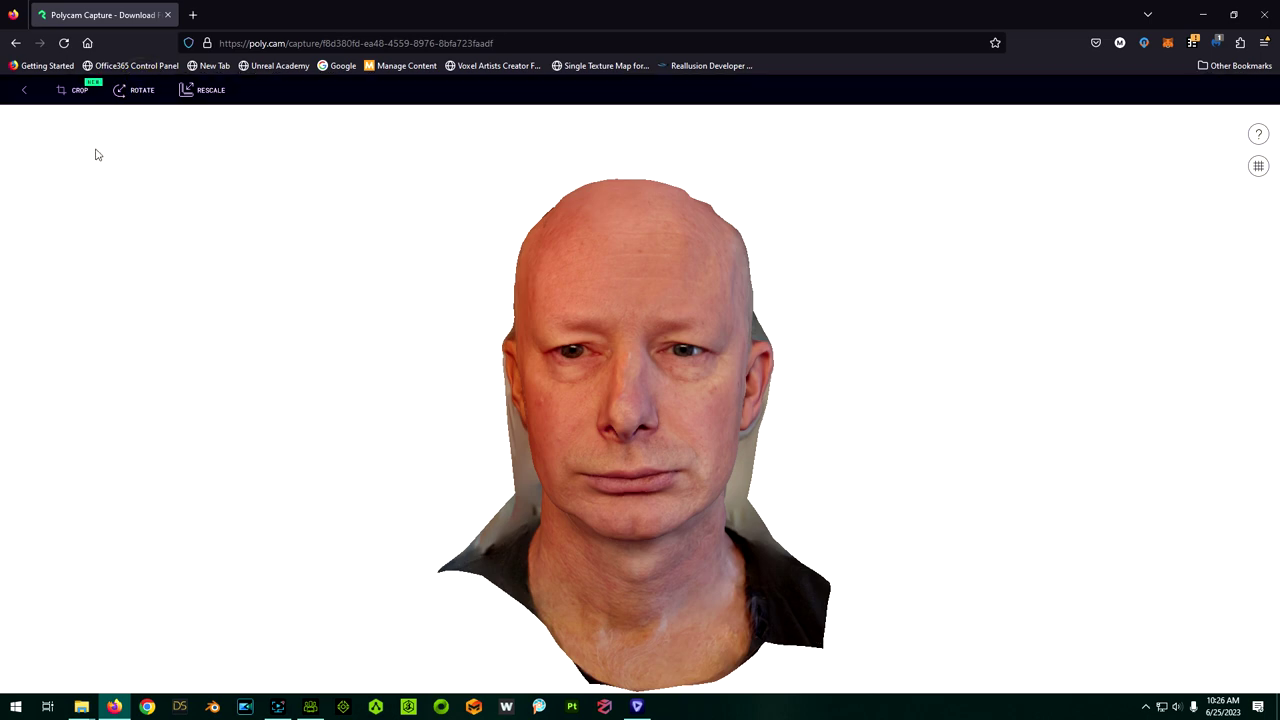
pyautogui.click(207, 97)
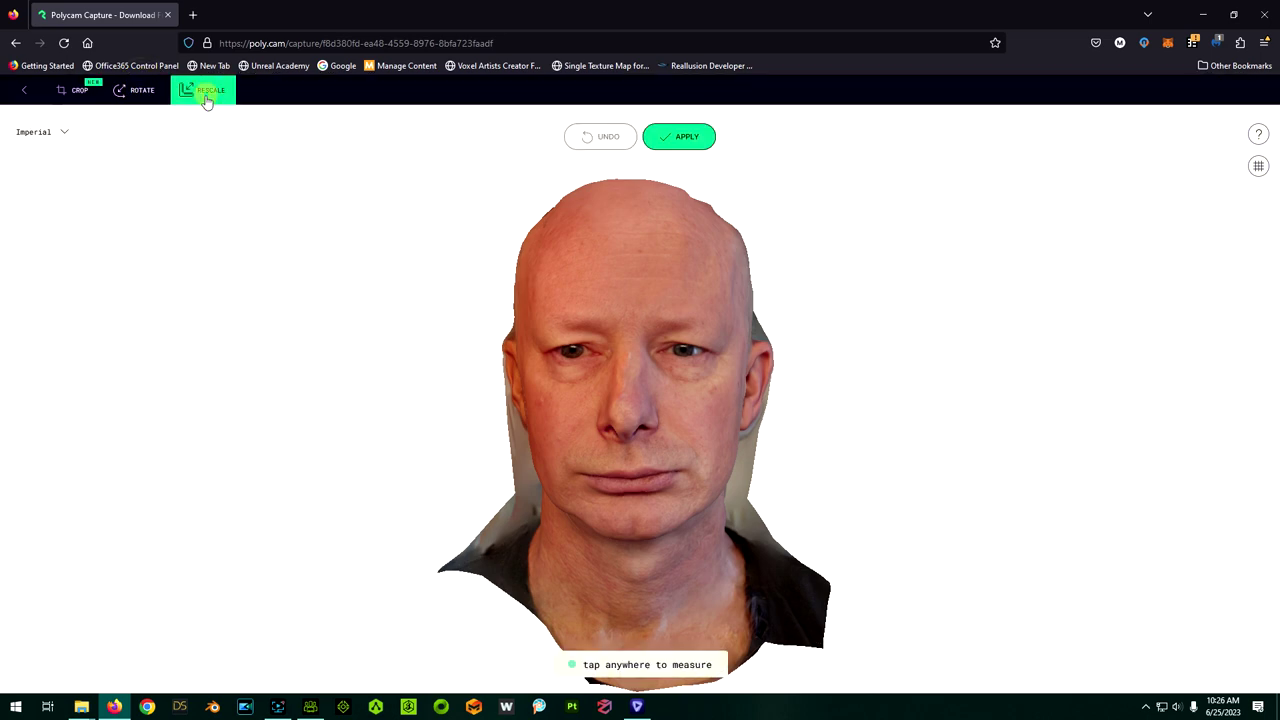
pyautogui.click(64, 135)
pyautogui.click(30, 164)
pyautogui.scroll(5, 603, 371)
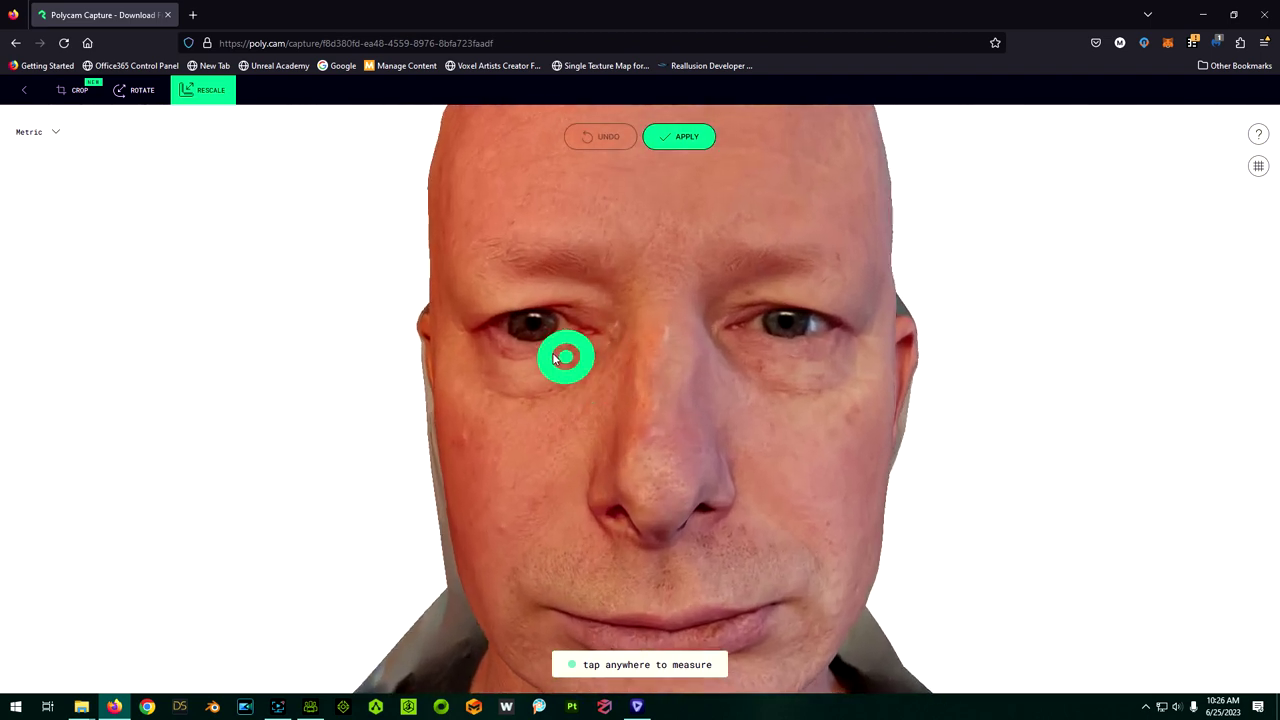
pyautogui.click(533, 322)
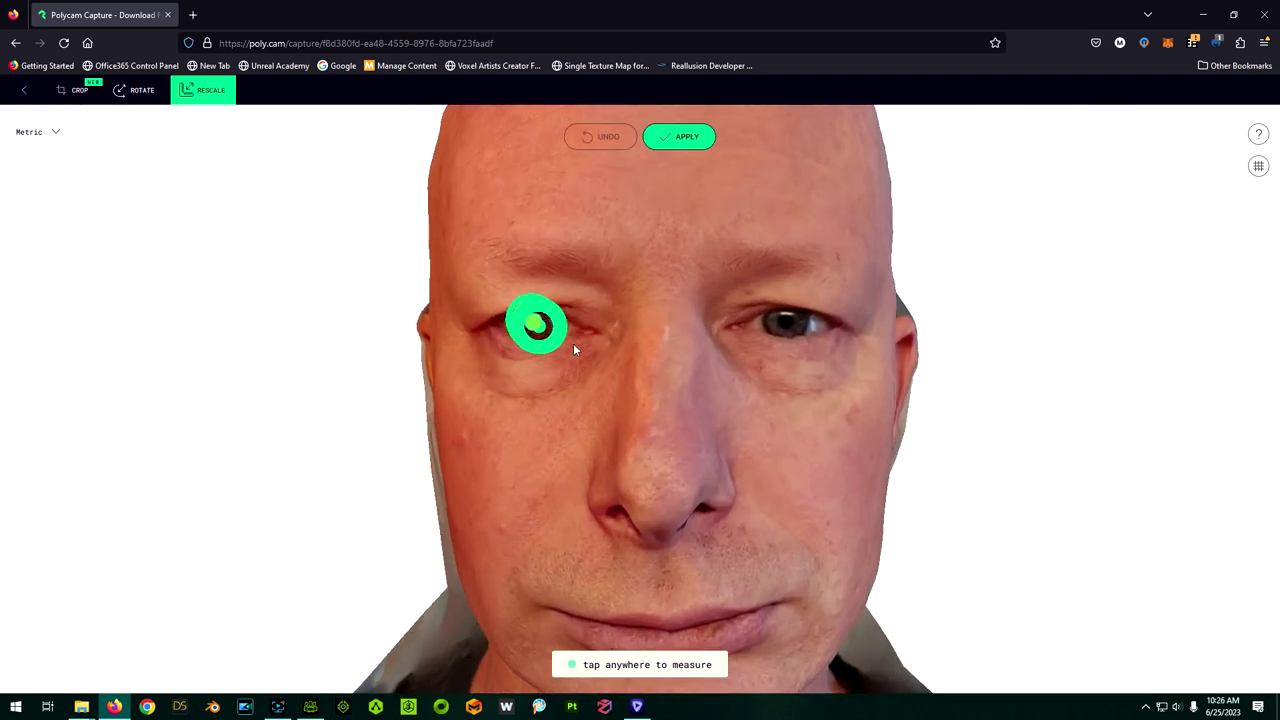
pyautogui.click(788, 322)
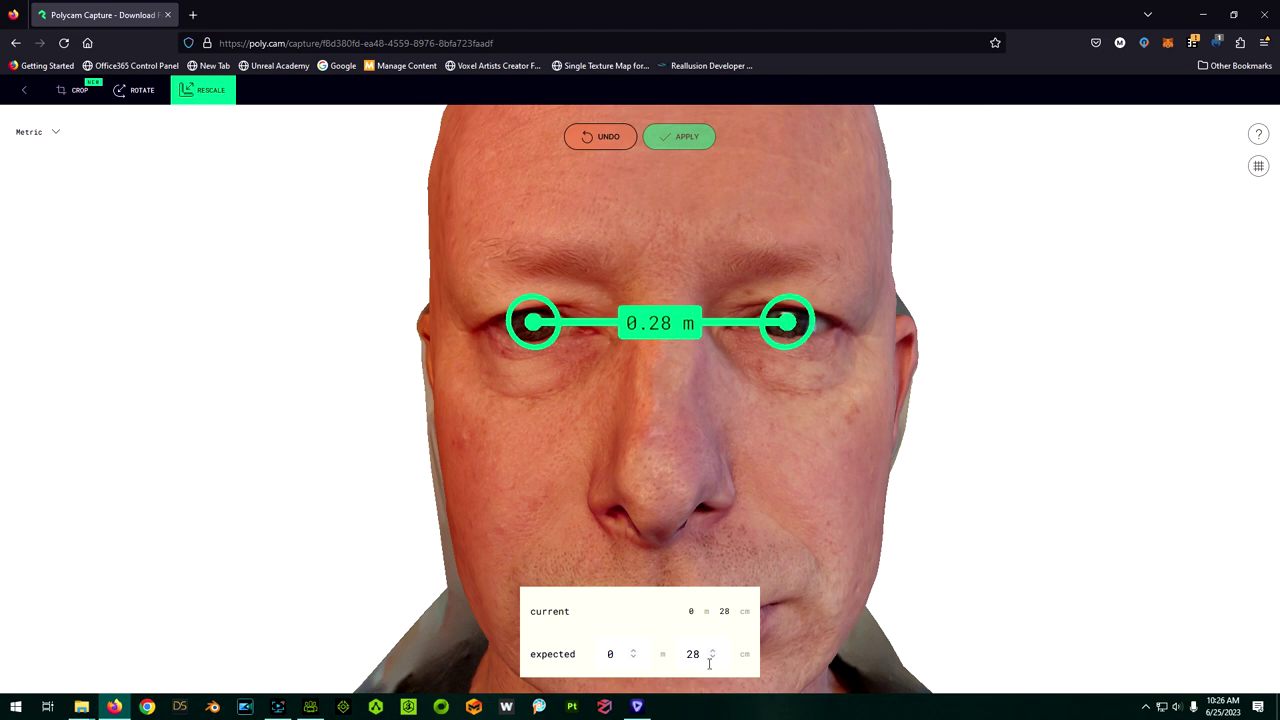
pyautogui.moveTo(704, 655); pyautogui.dragTo(678, 656)
pyautogui.write('5.9')
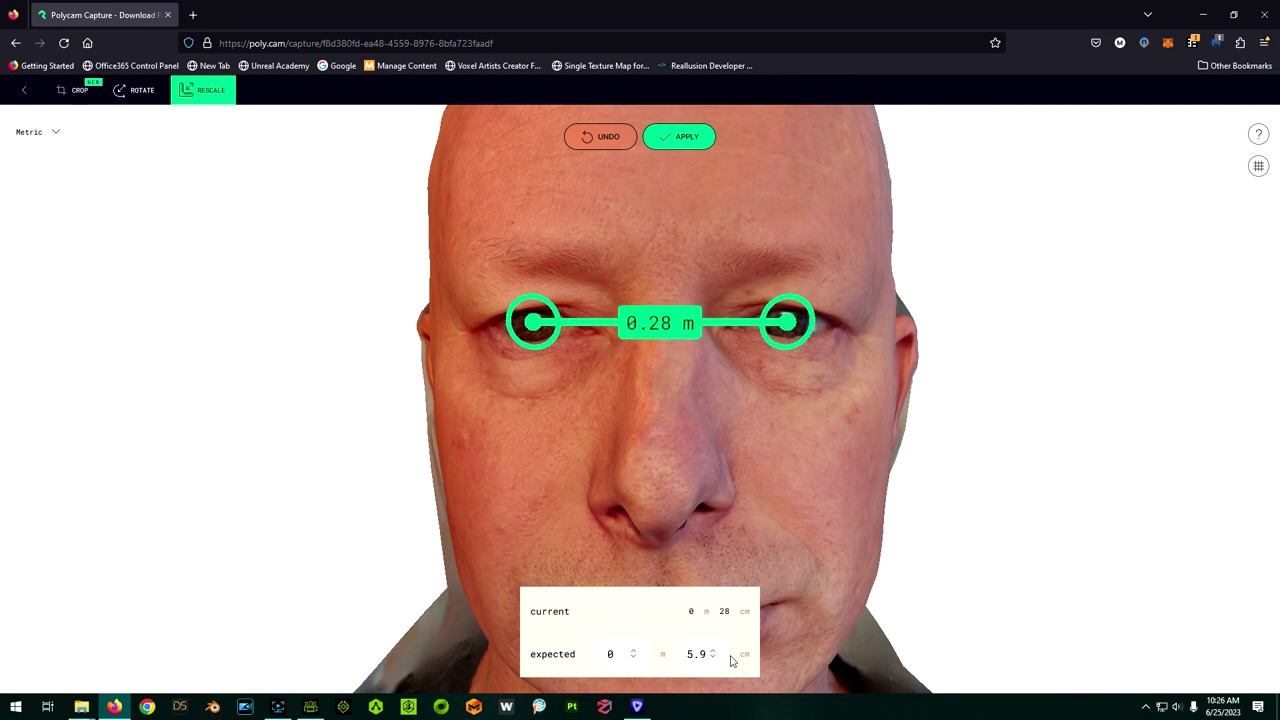
pyautogui.click(688, 140)
pyautogui.scroll(5, 704, 534)
pyautogui.scroll(-2, 695, 510)
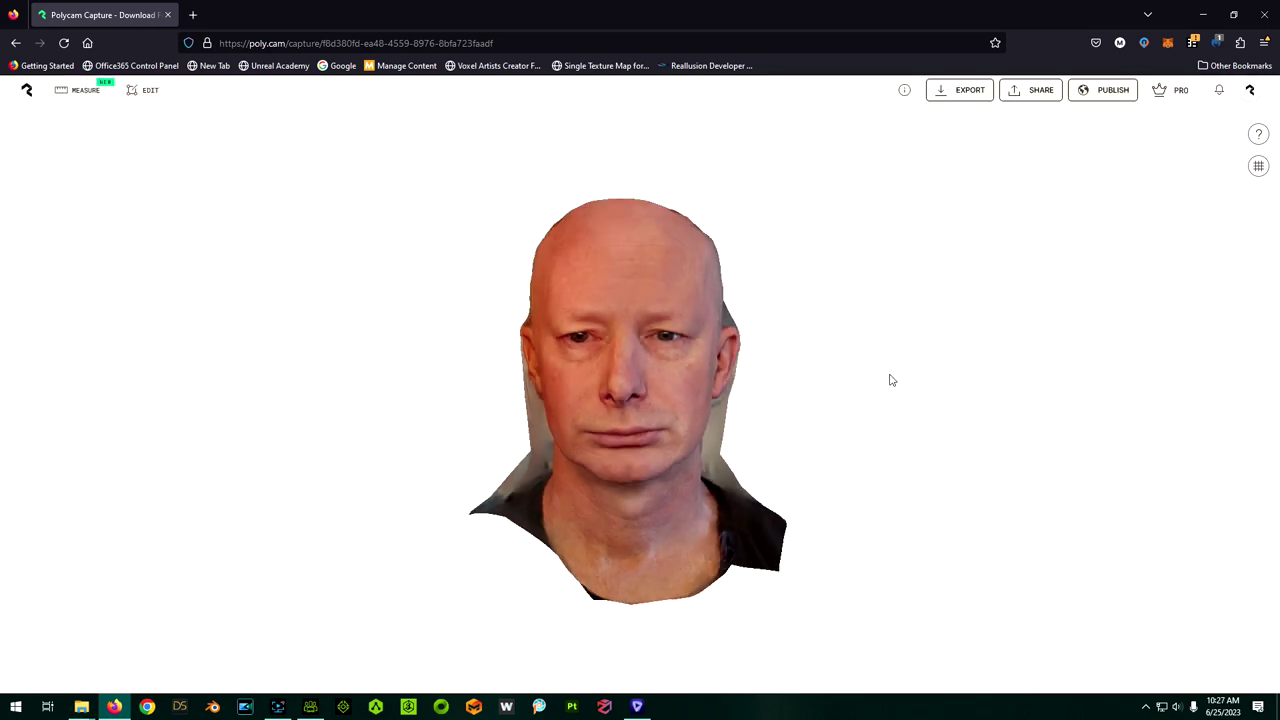
# Step: Export the head scan as an OBJ mesh and download it
pyautogui.click(966, 95)
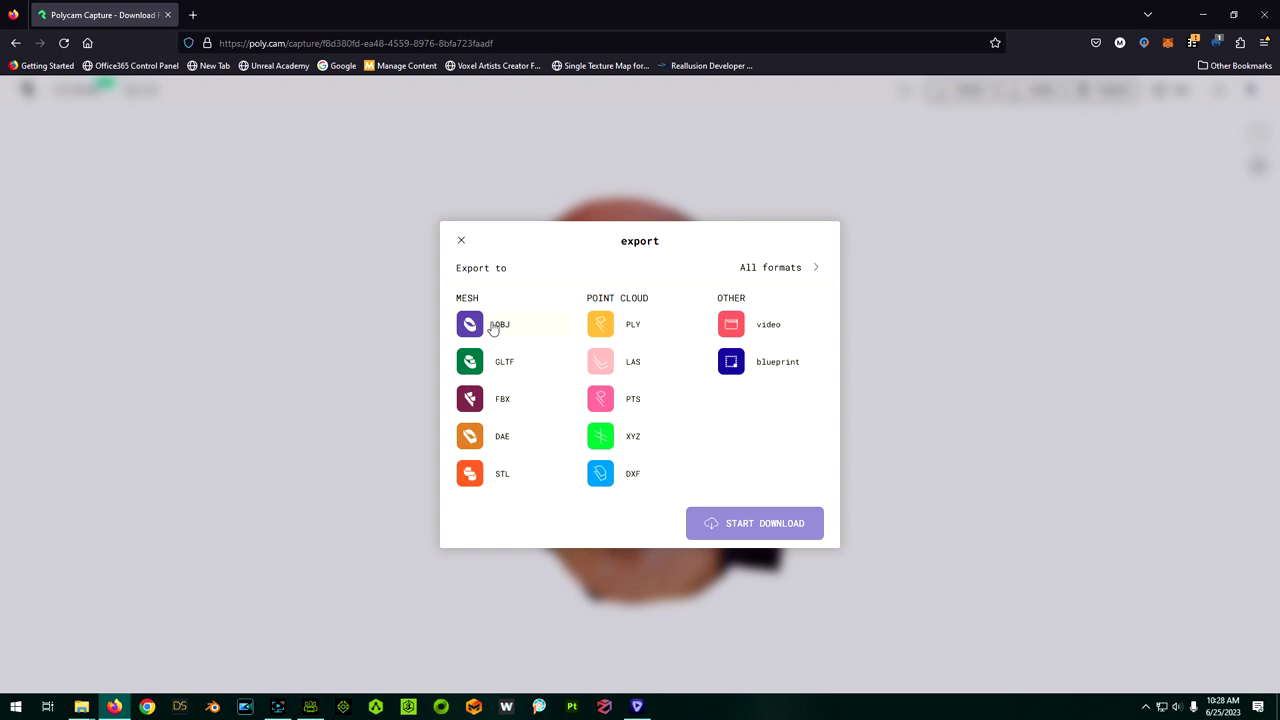
pyautogui.click(493, 326)
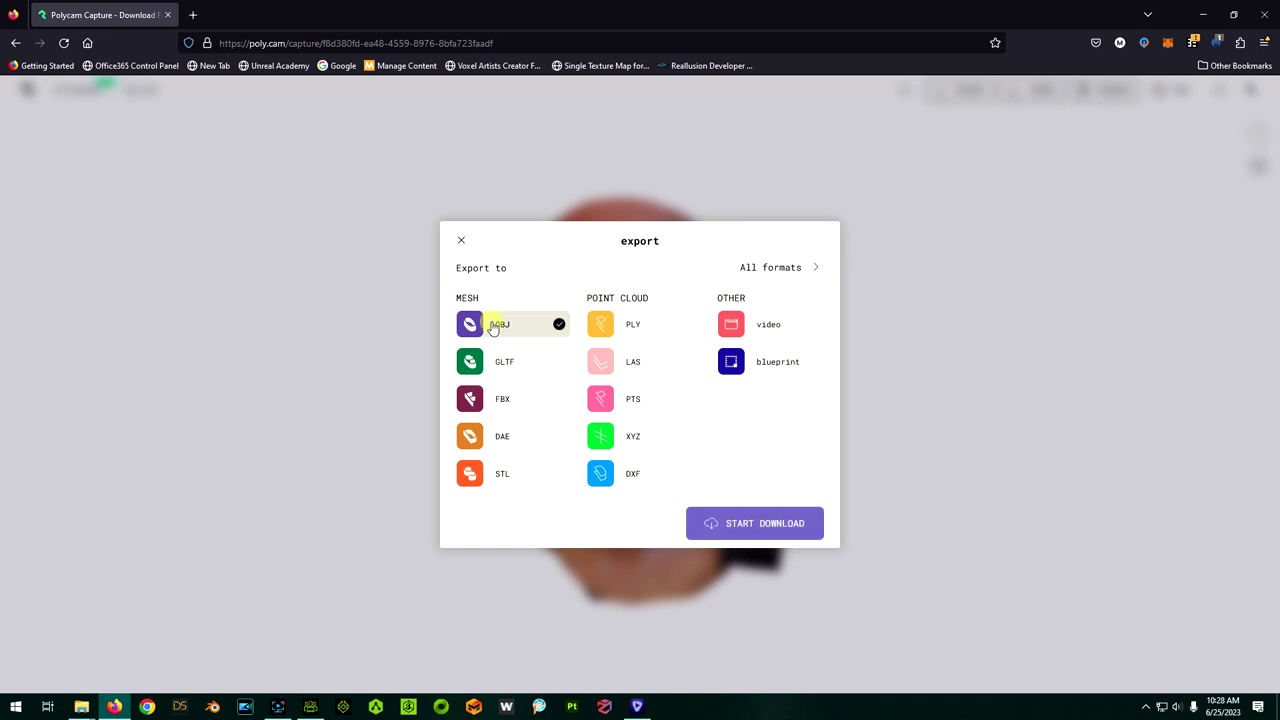
pyautogui.click(776, 530)
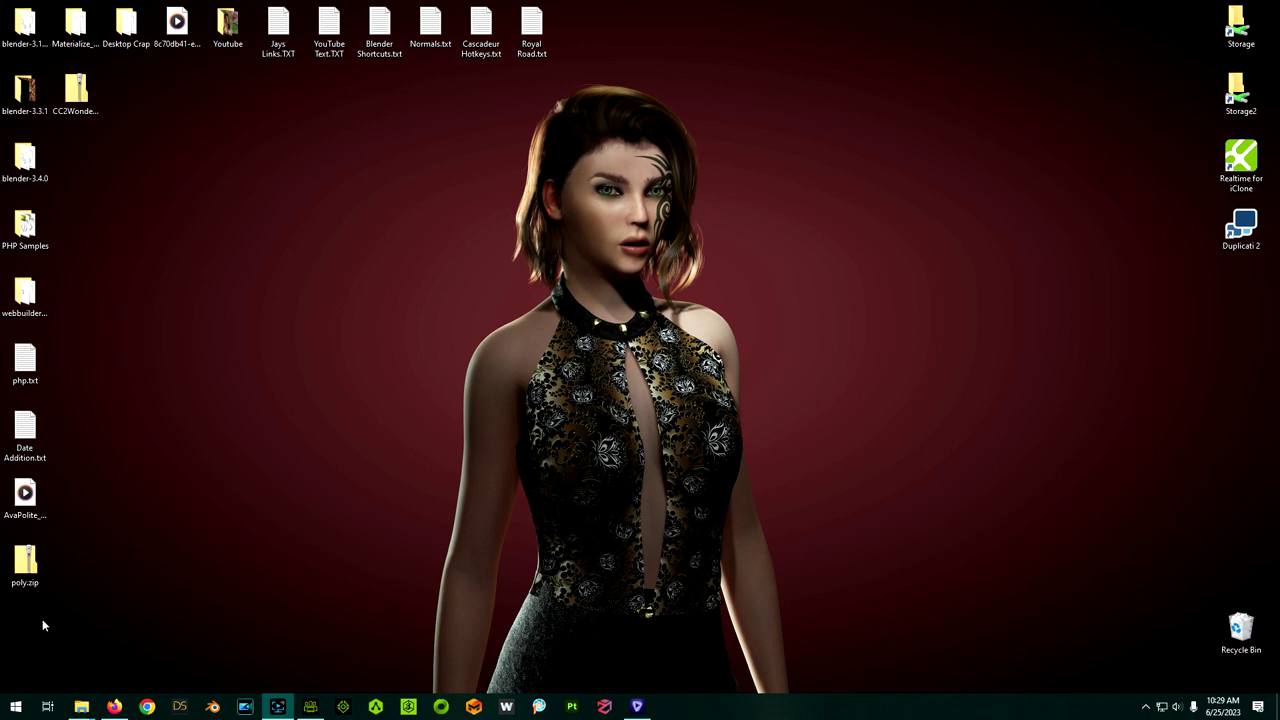
# Step: Extract poly.zip on the desktop into a folder named poly
pyautogui.moveTo(25, 563); pyautogui.dragTo(226, 530, button='right')
pyautogui.click(226, 530)
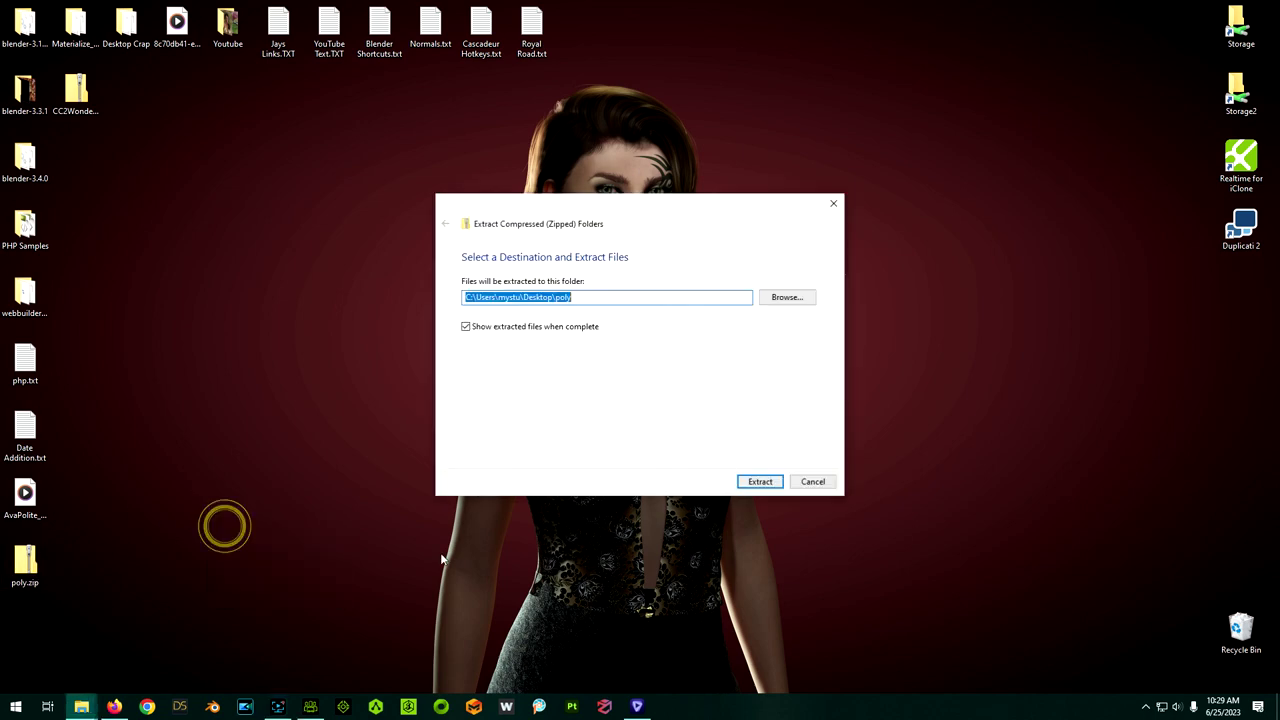
pyautogui.click(746, 482)
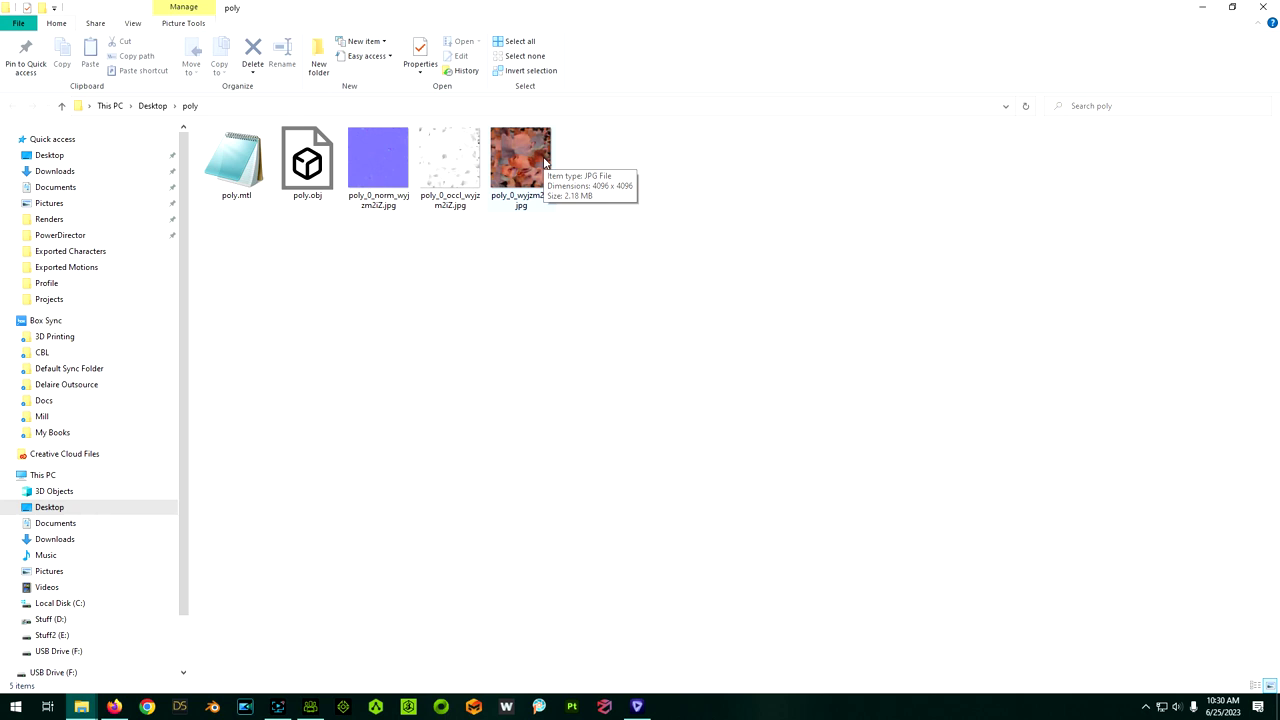
# Step: Open poly.obj in 3D Viewer, examine the textured head from the front, and close the viewer
pyautogui.doubleClick(307, 160)
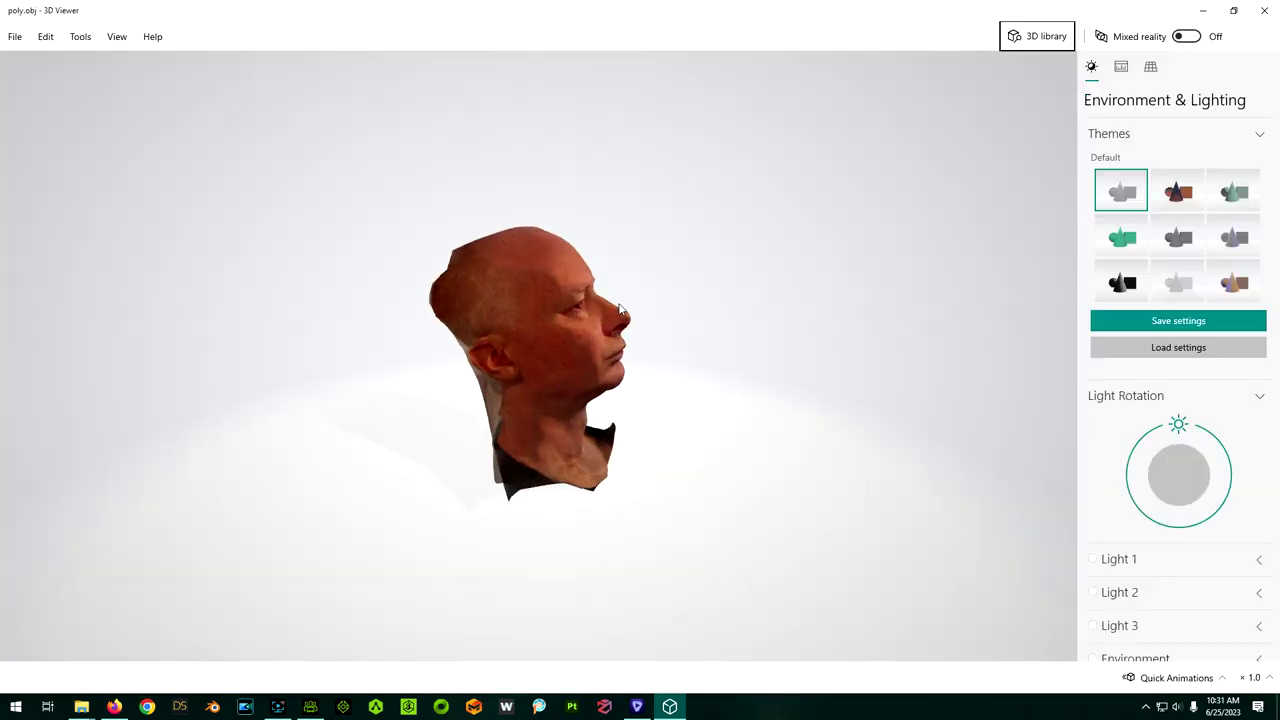
pyautogui.moveTo(617, 303); pyautogui.dragTo(545, 336)
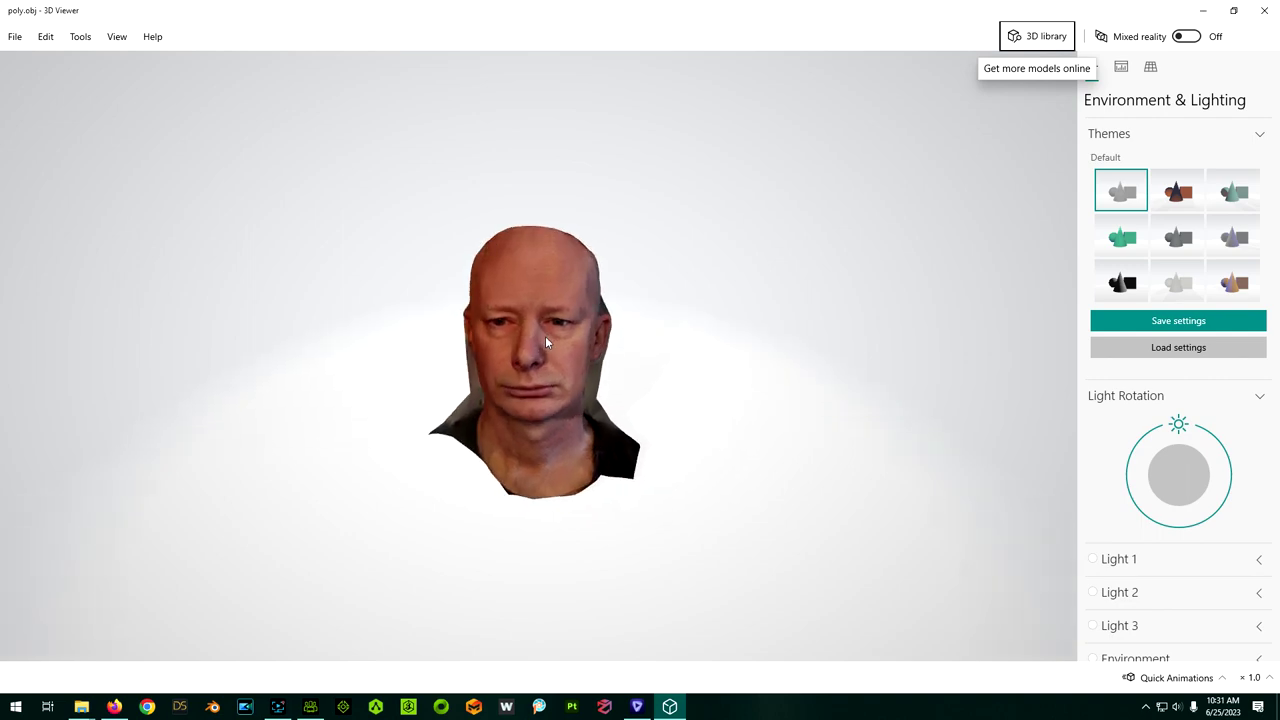
pyautogui.click(1264, 10)
# Step: Switch to Character Creator 4, set Headshot v2 to Mesh mode and try to start head generation
pyautogui.click(310, 706)
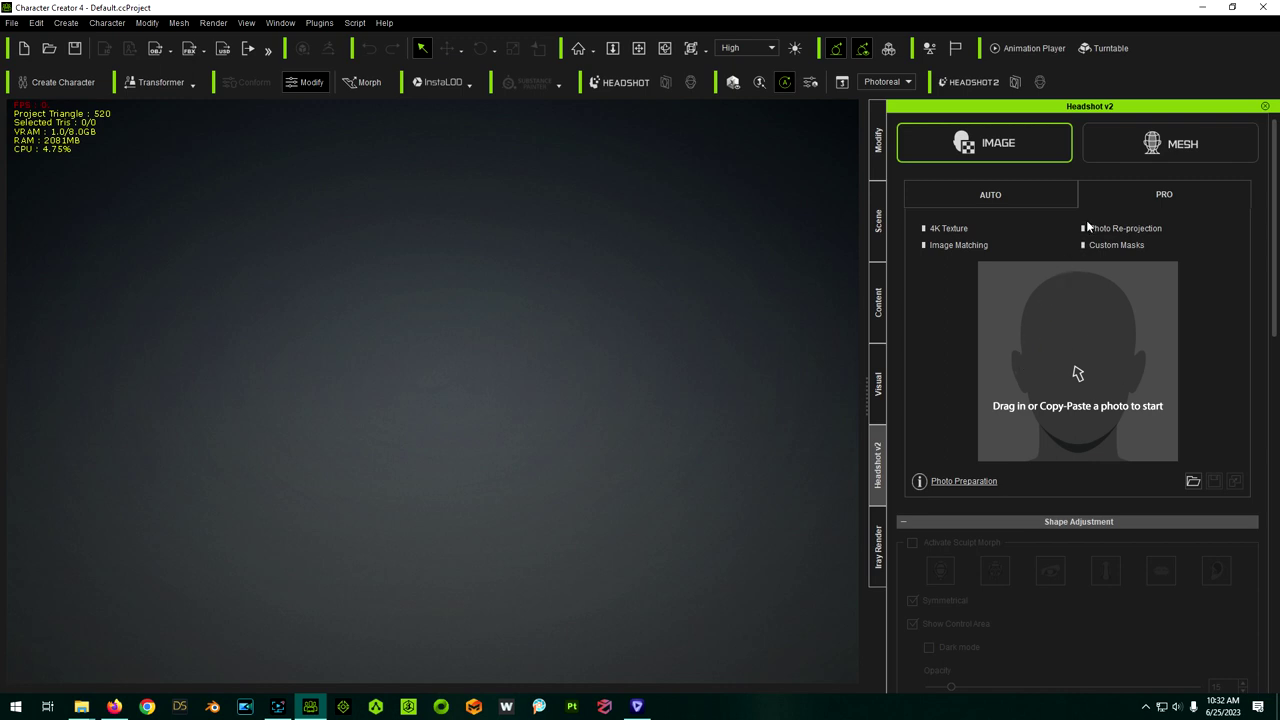
pyautogui.click(1176, 149)
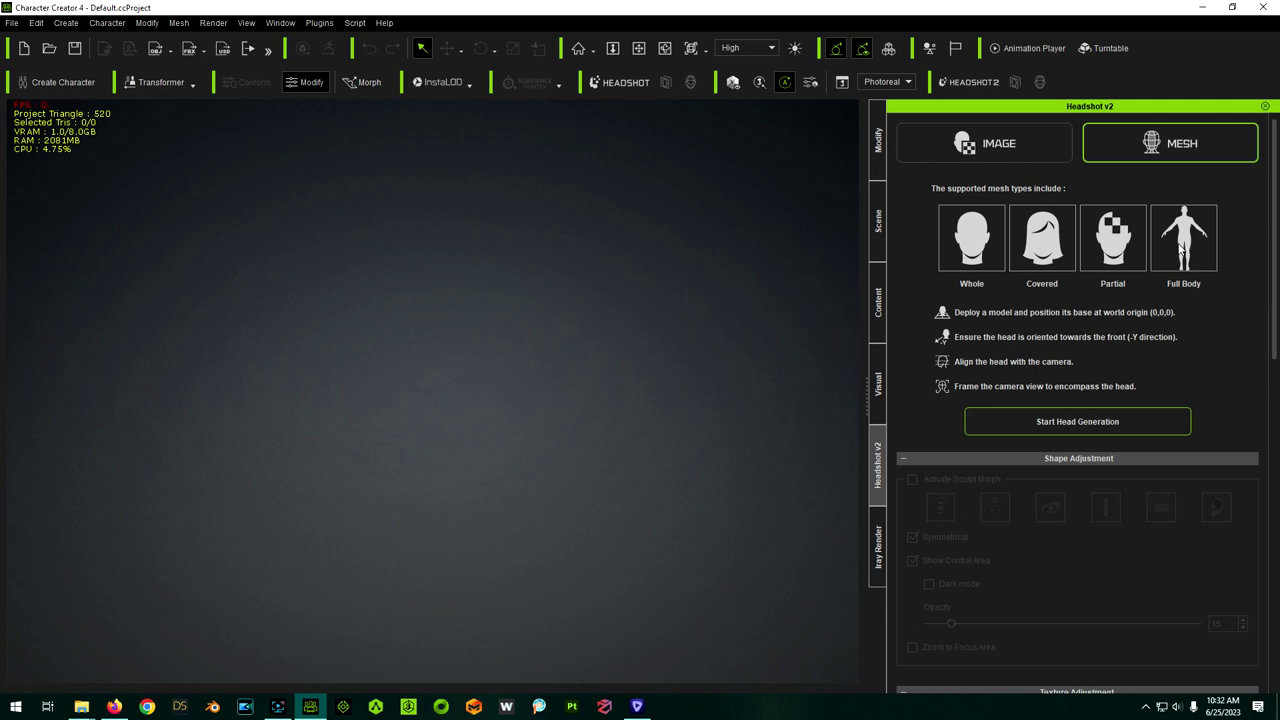
pyautogui.scroll(-1, 1183, 251)
pyautogui.scroll(1, 1183, 251)
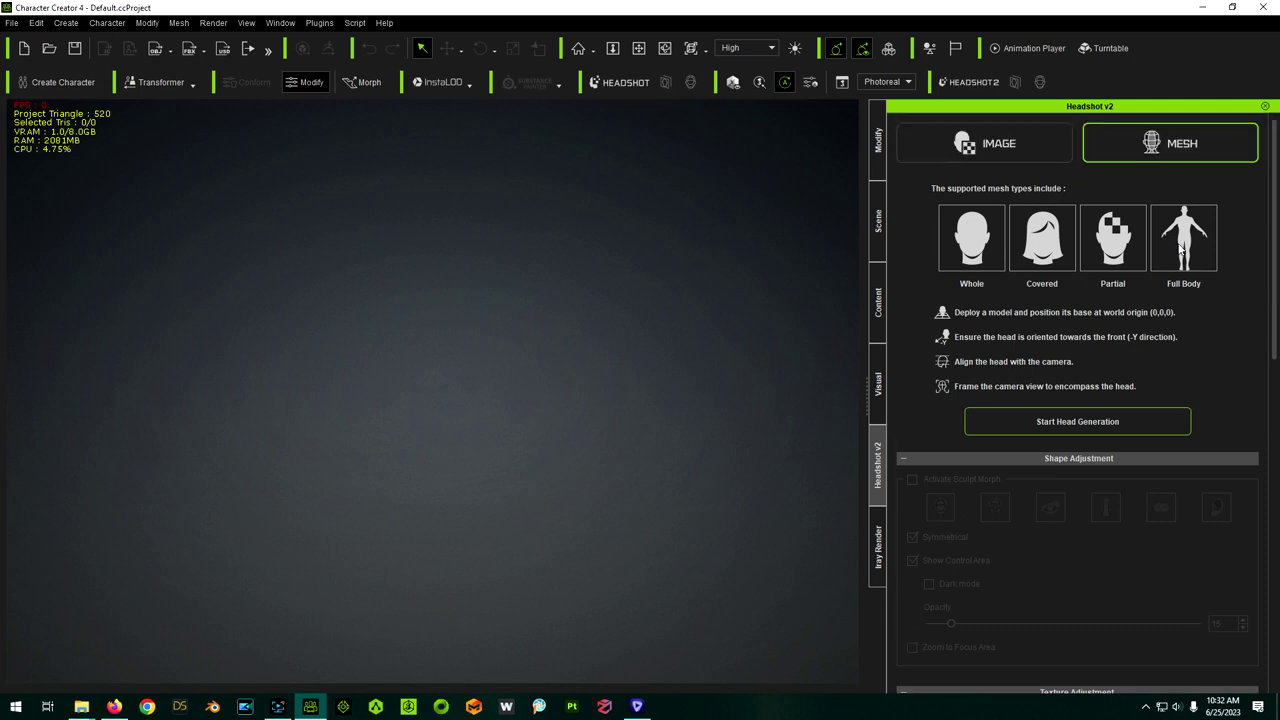
pyautogui.click(1077, 421)
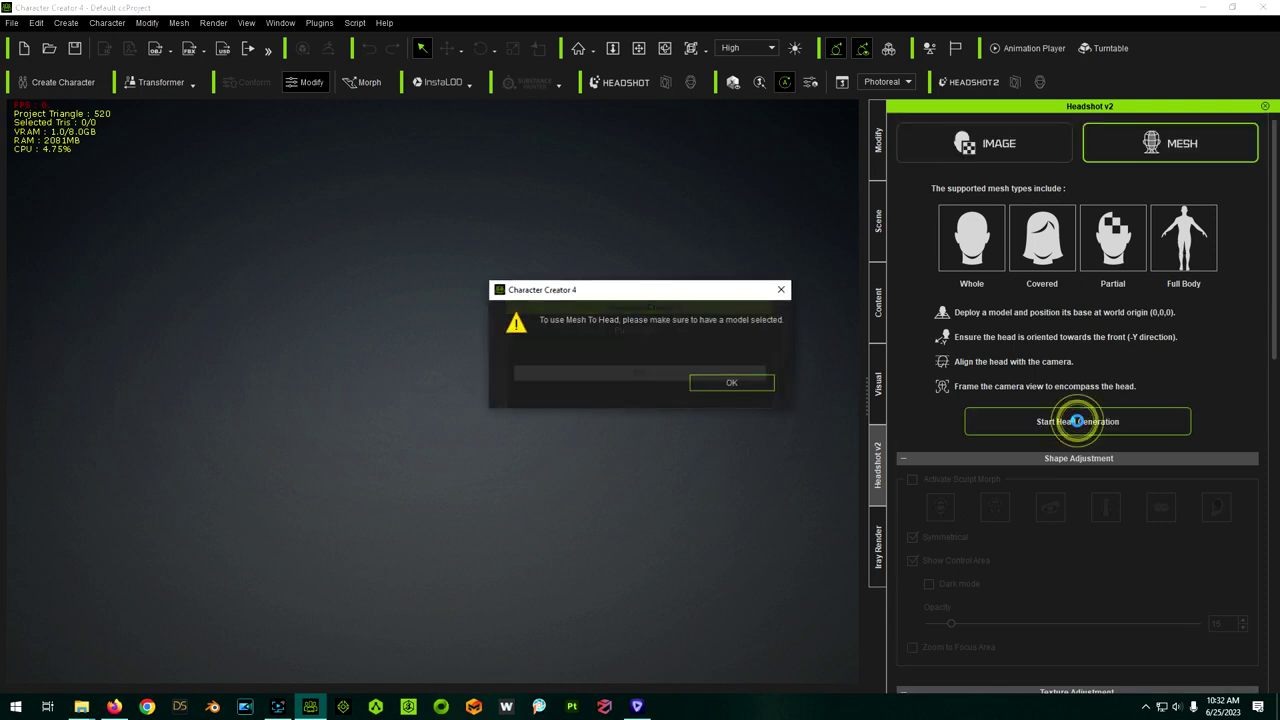
pyautogui.click(756, 383)
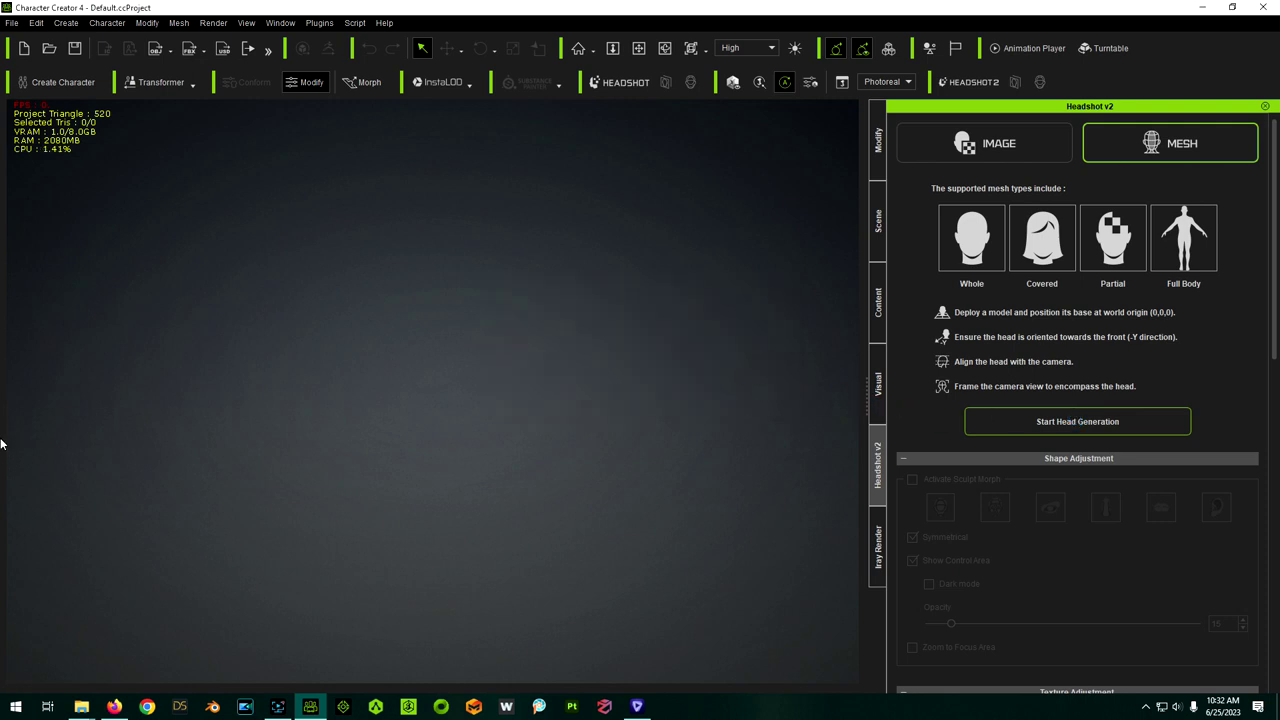
# Step: Import poly.obj from the desktop's poly folder into the project
pyautogui.click(12, 23)
pyautogui.moveTo(62, 132)
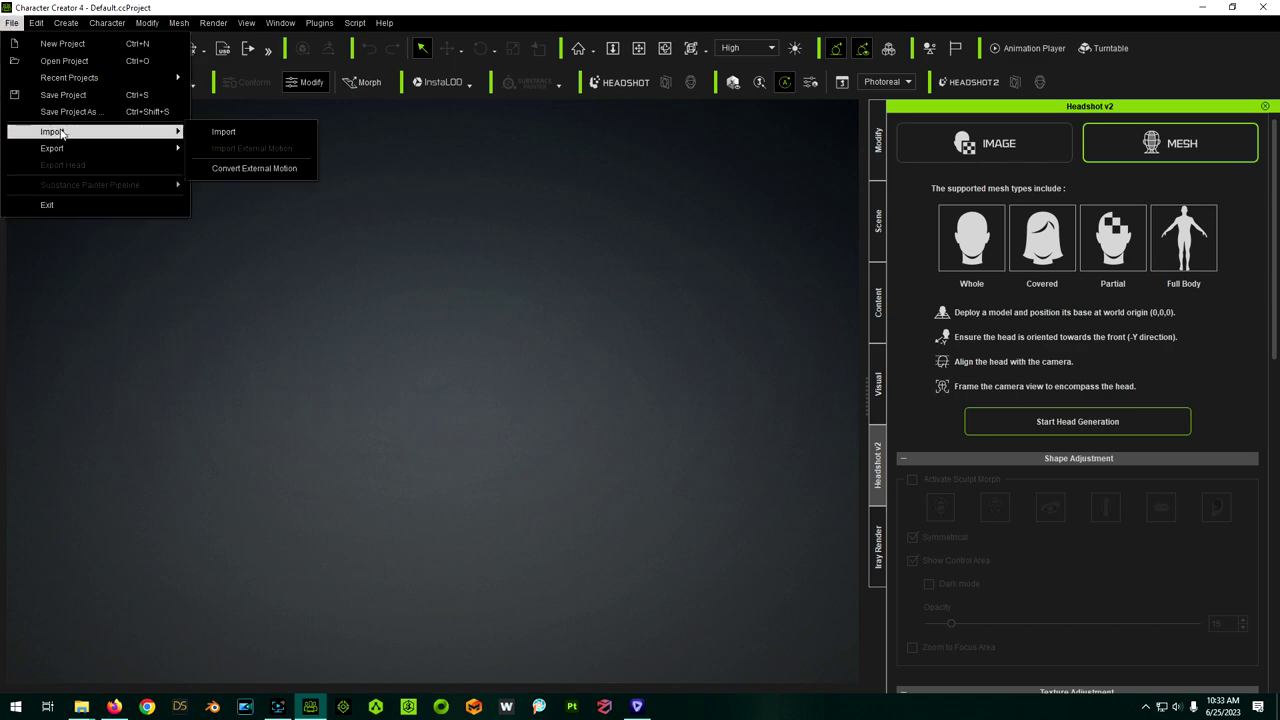
pyautogui.click(216, 131)
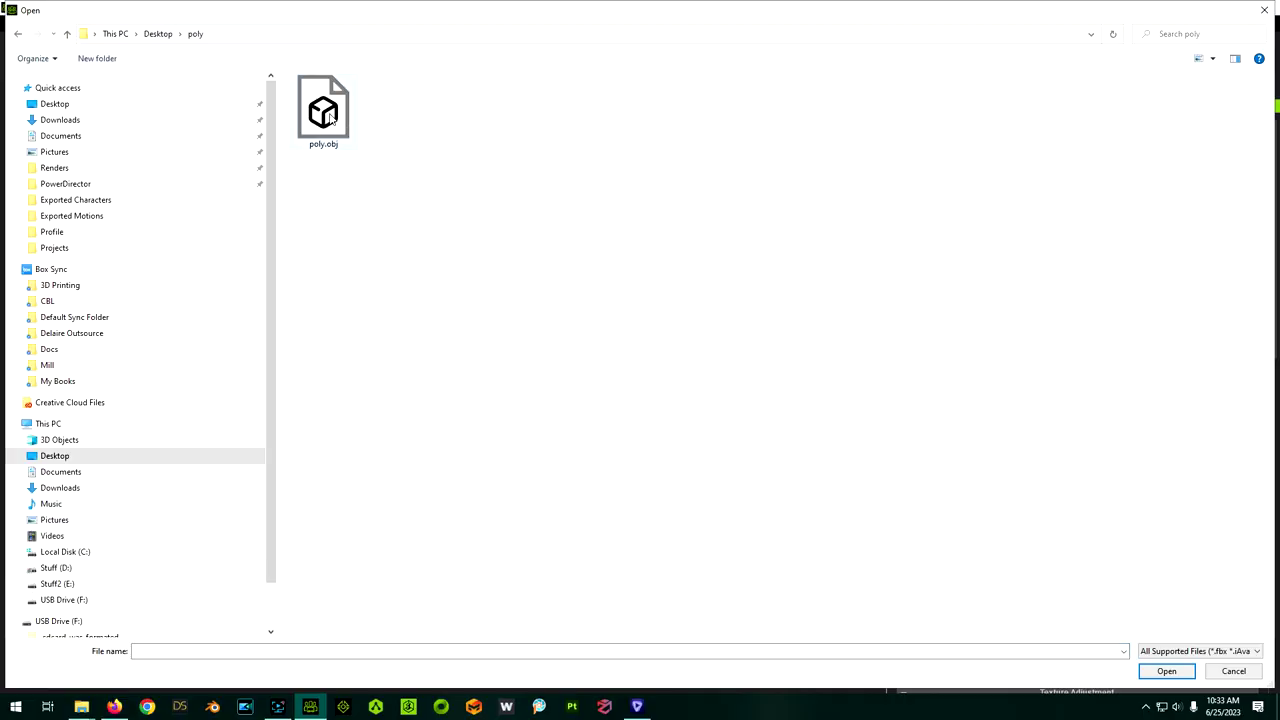
pyautogui.doubleClick(323, 112)
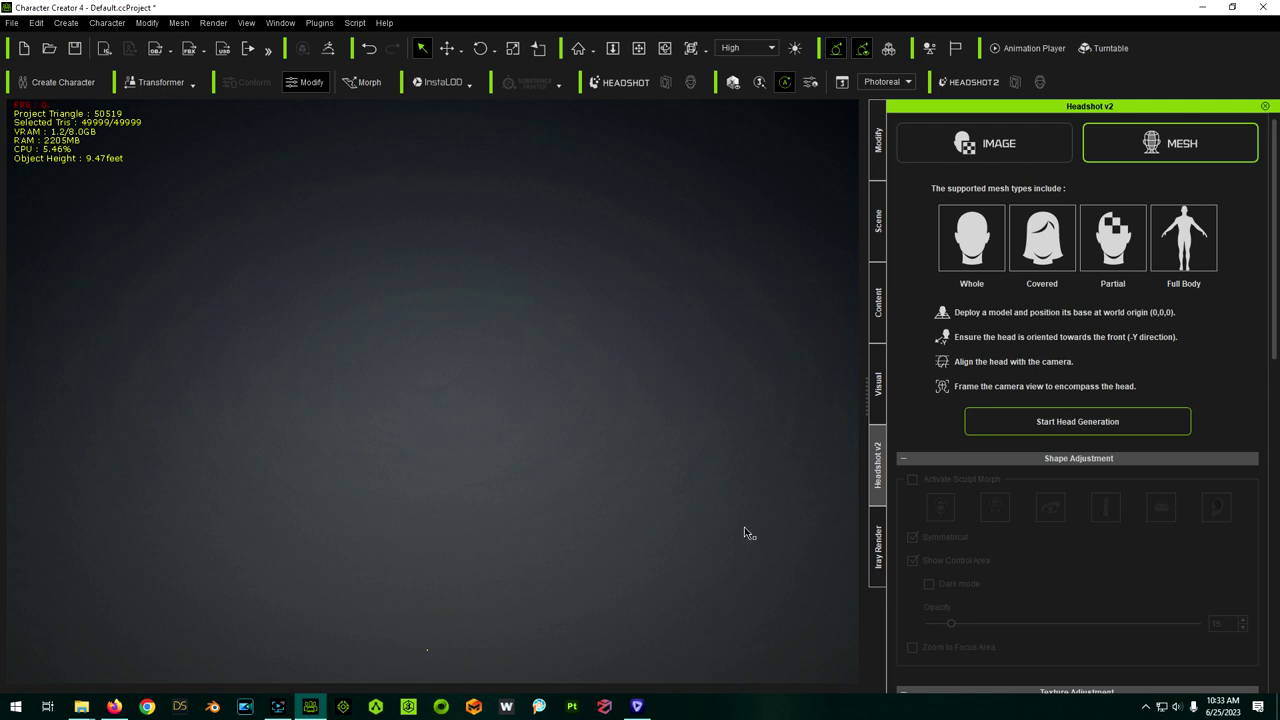
# Step: Deselect the imported poly prop and load the neutral base character without saving the current project
pyautogui.click(878, 225)
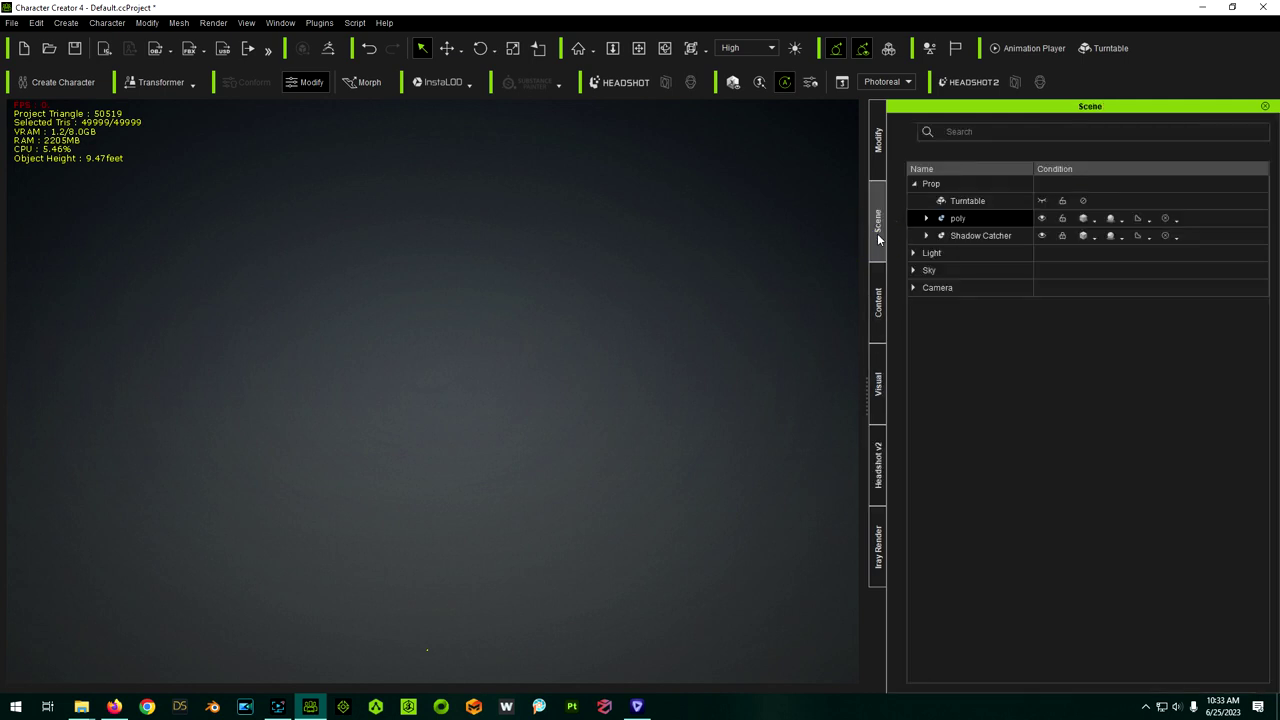
pyautogui.click(878, 145)
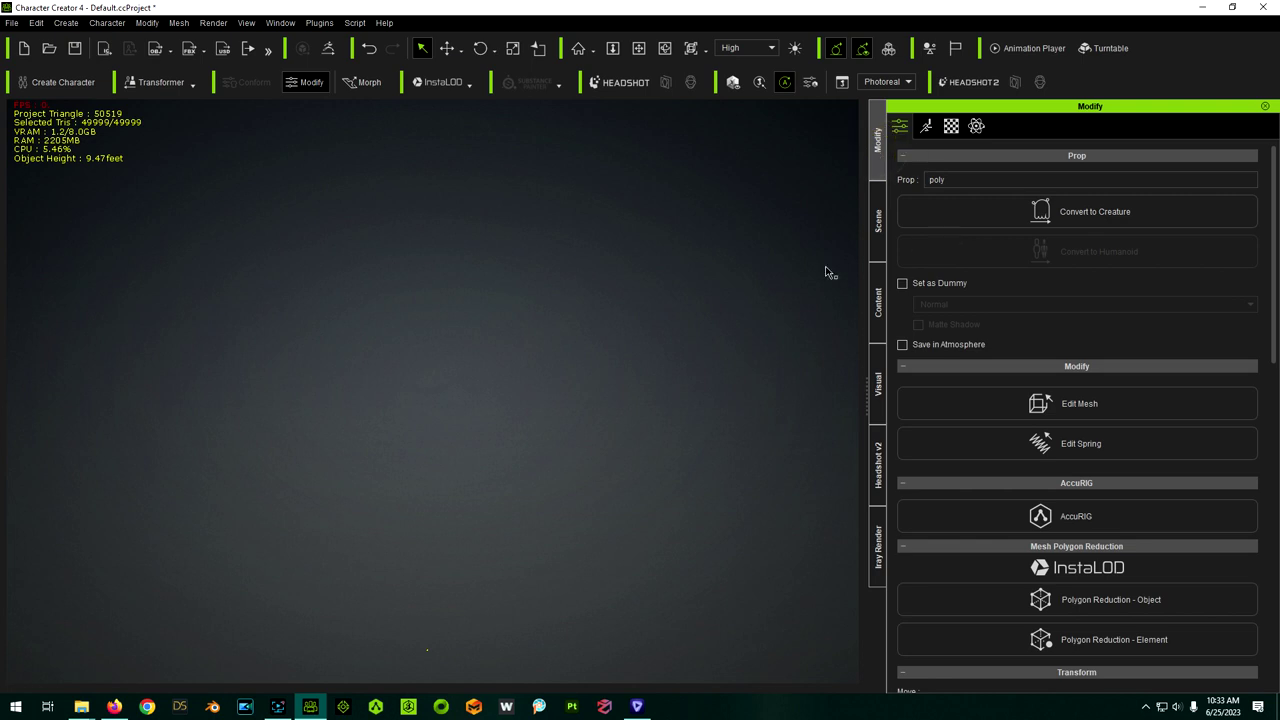
pyautogui.click(646, 367)
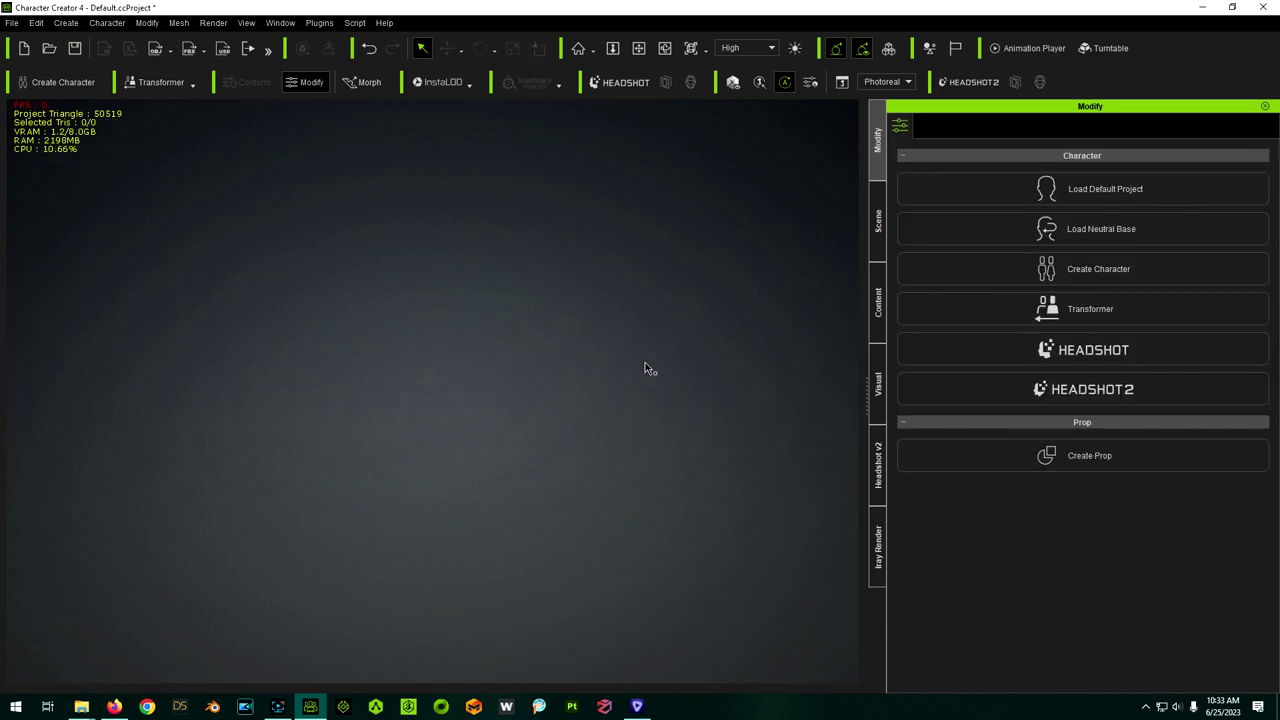
pyautogui.click(1098, 224)
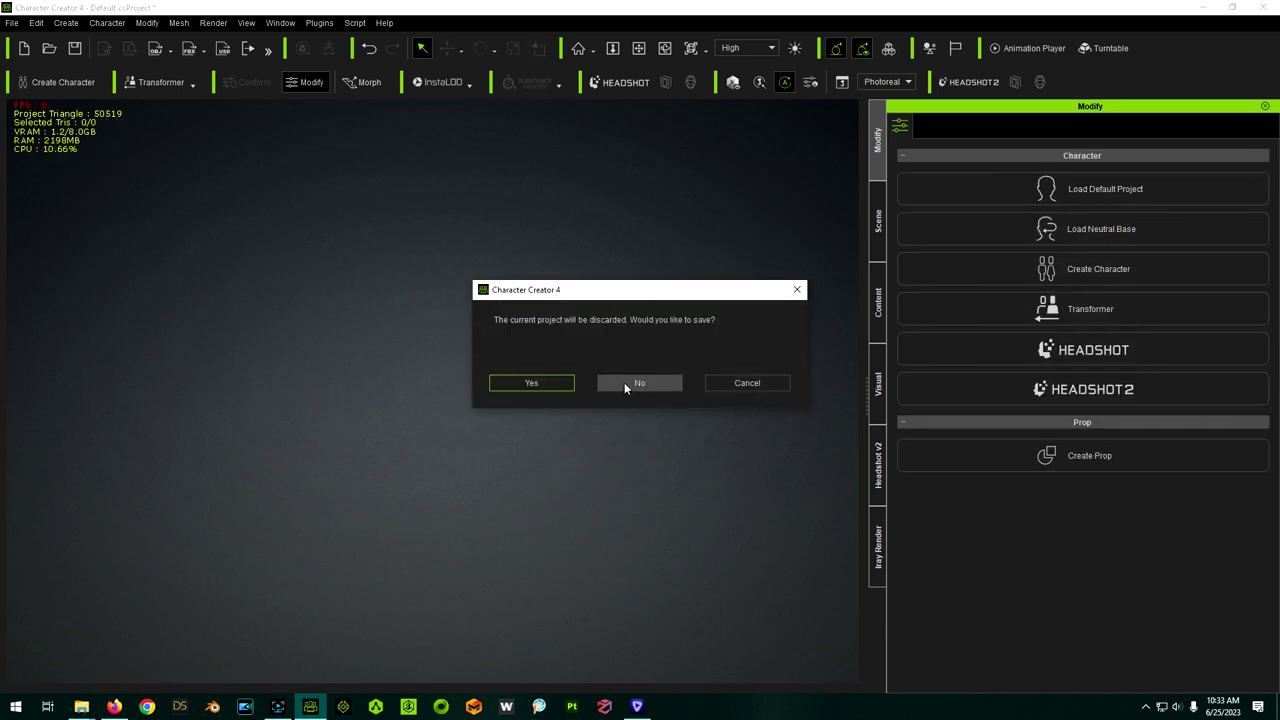
pyautogui.click(625, 384)
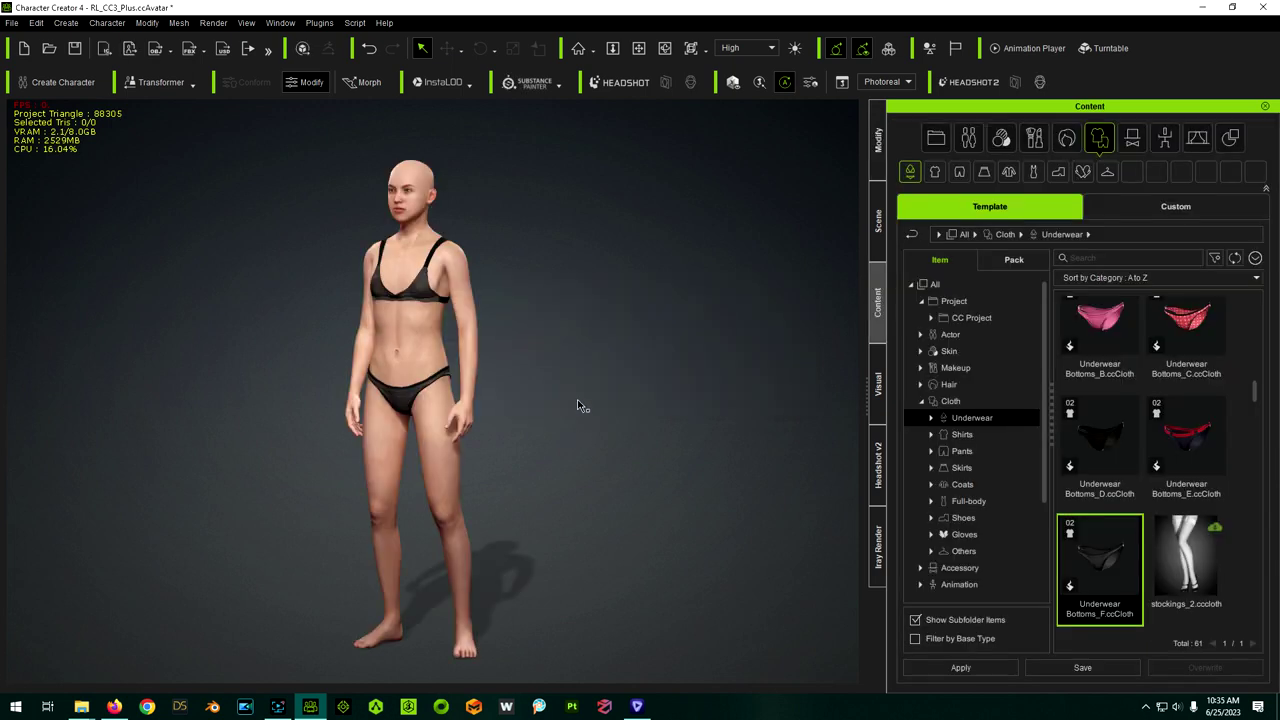
pyautogui.moveTo(562, 305); pyautogui.dragTo(620, 293, button='right')
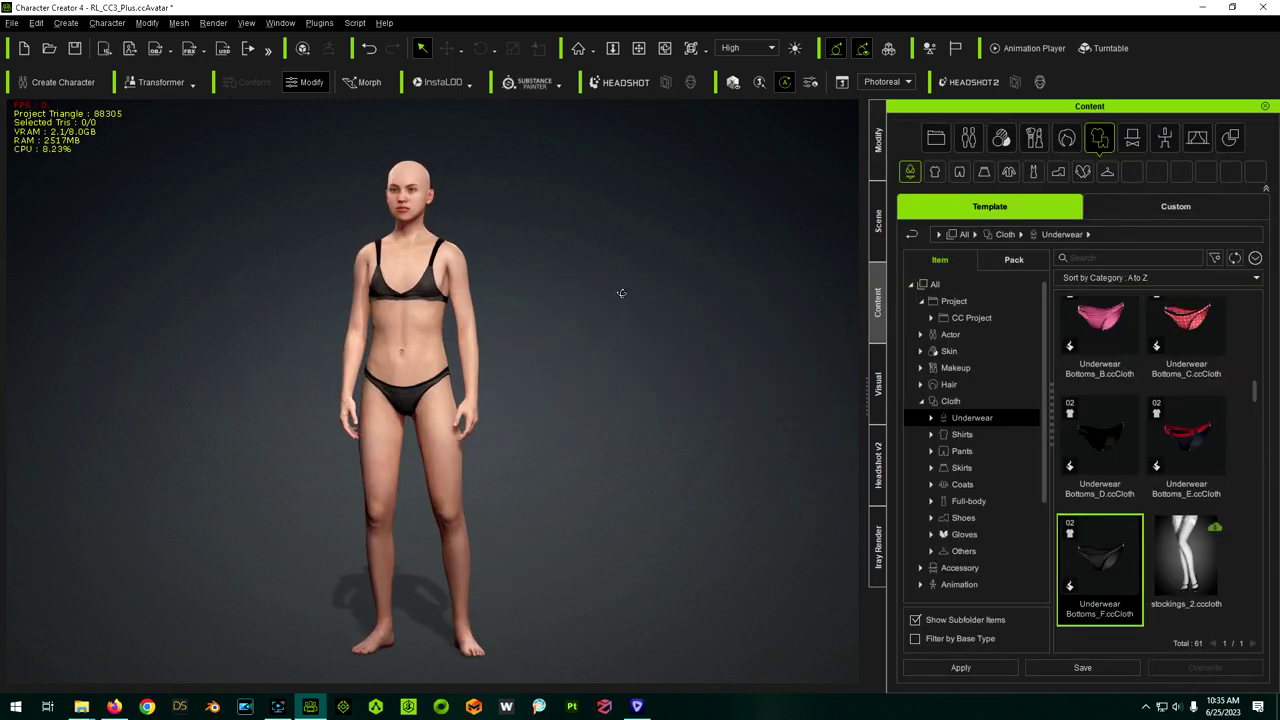
# Step: Select the poly prop in the scene, lock its XYZ scale and set the scale to 10000
pyautogui.click(874, 222)
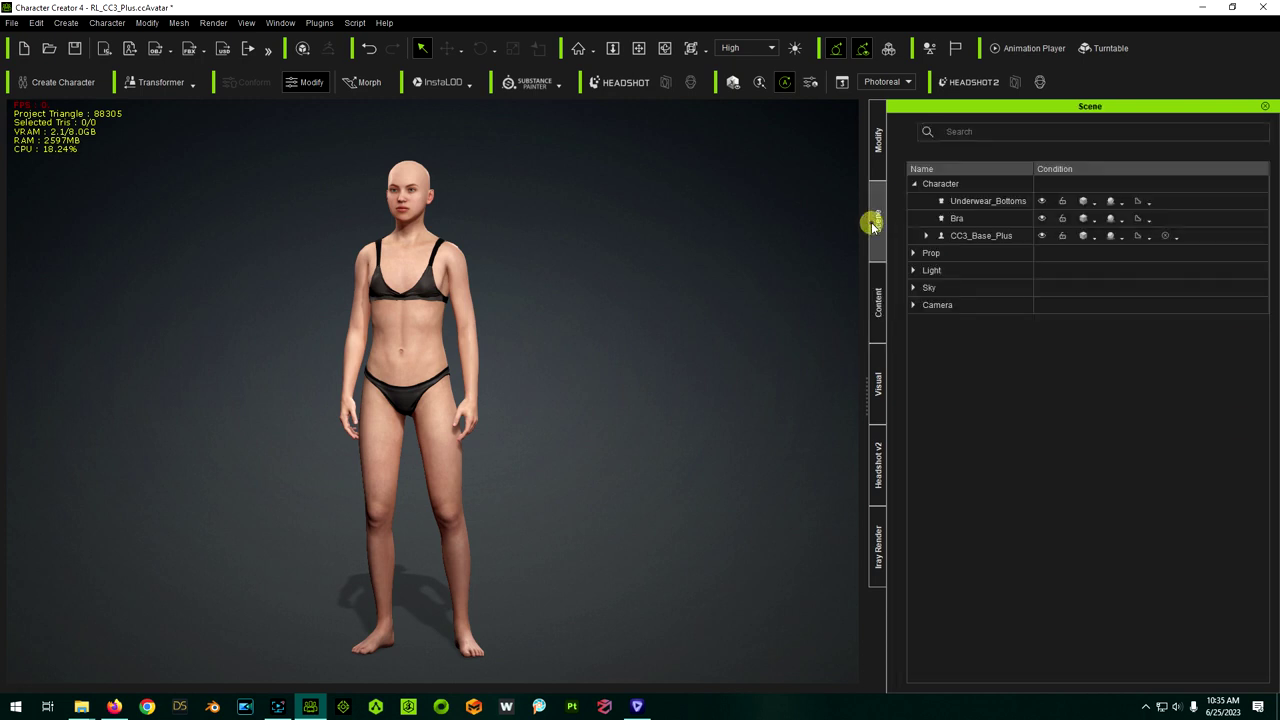
pyautogui.click(914, 252)
pyautogui.click(960, 305)
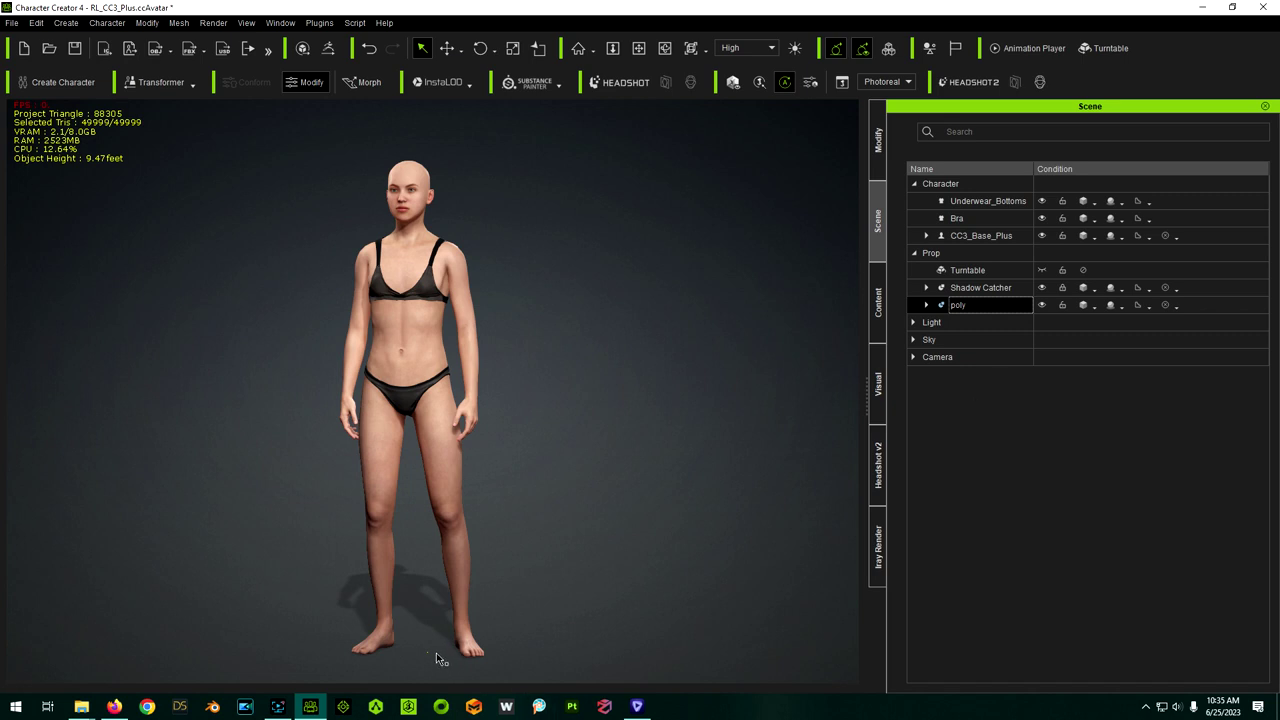
pyautogui.click(882, 156)
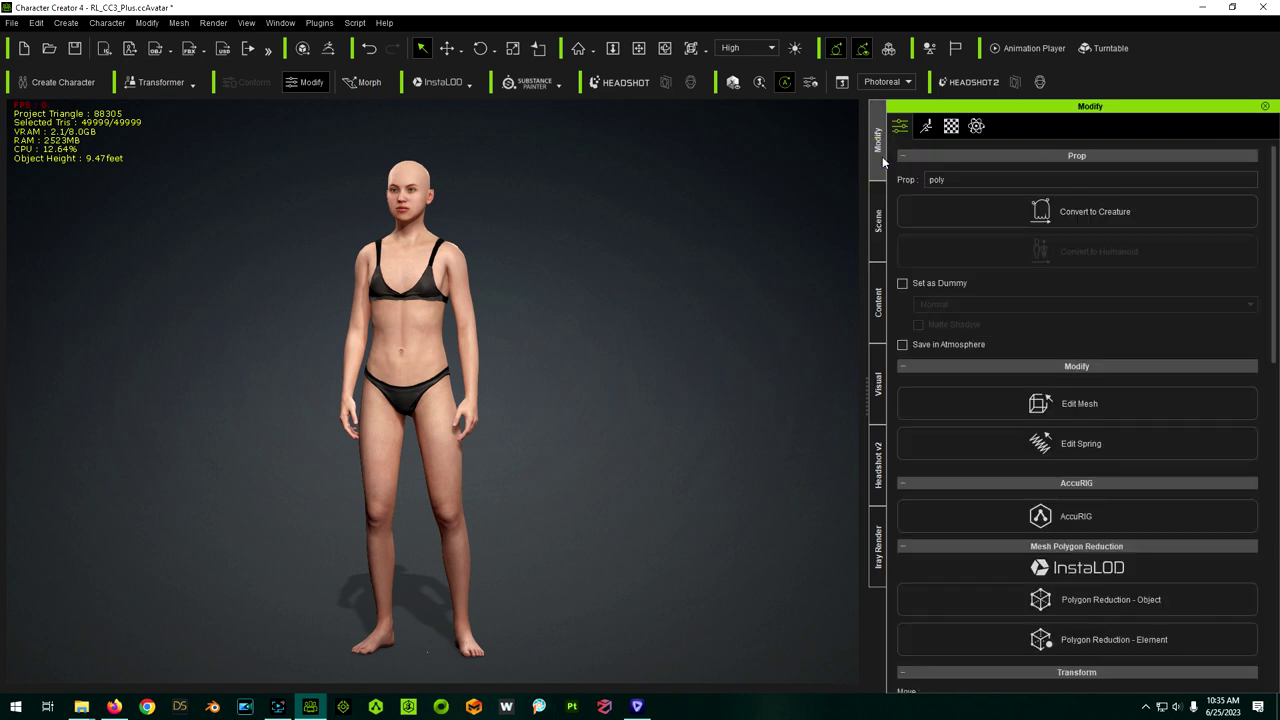
pyautogui.scroll(-5, 977, 345)
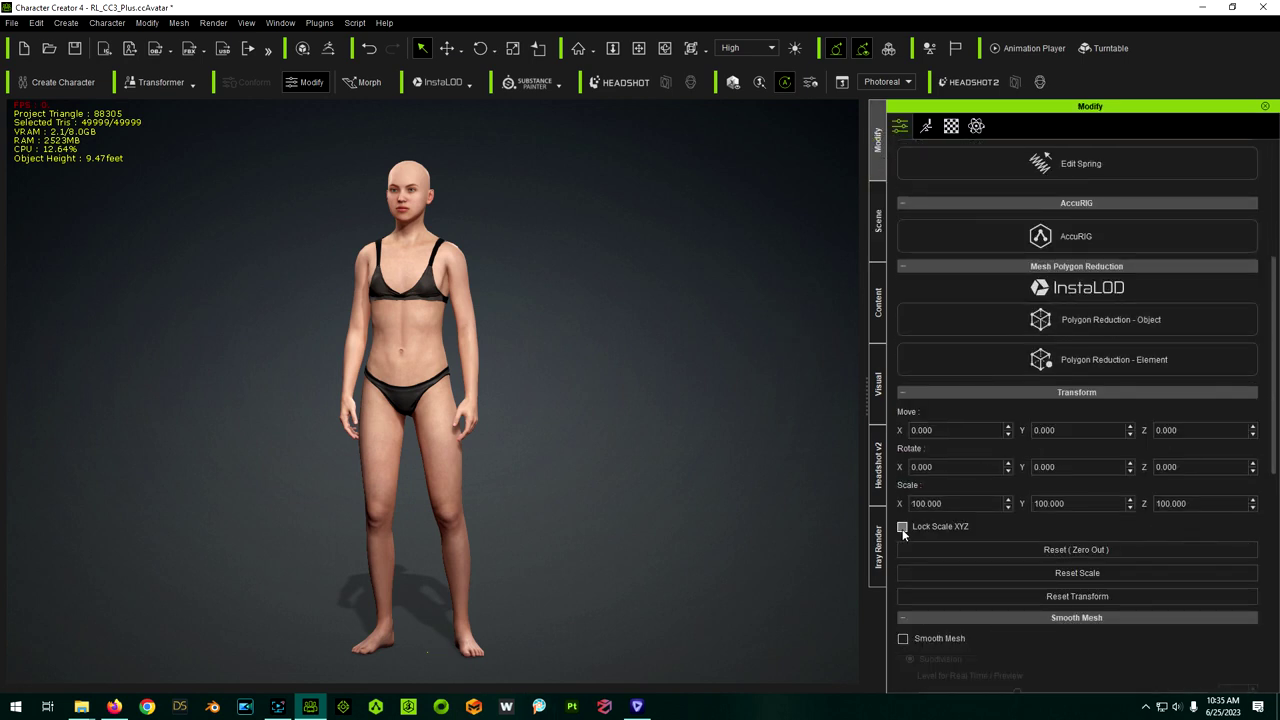
pyautogui.click(903, 527)
pyautogui.click(925, 503)
pyautogui.write('0')
pyautogui.press('Return')
pyautogui.click(918, 503)
pyautogui.write('0')
pyautogui.press('Return')
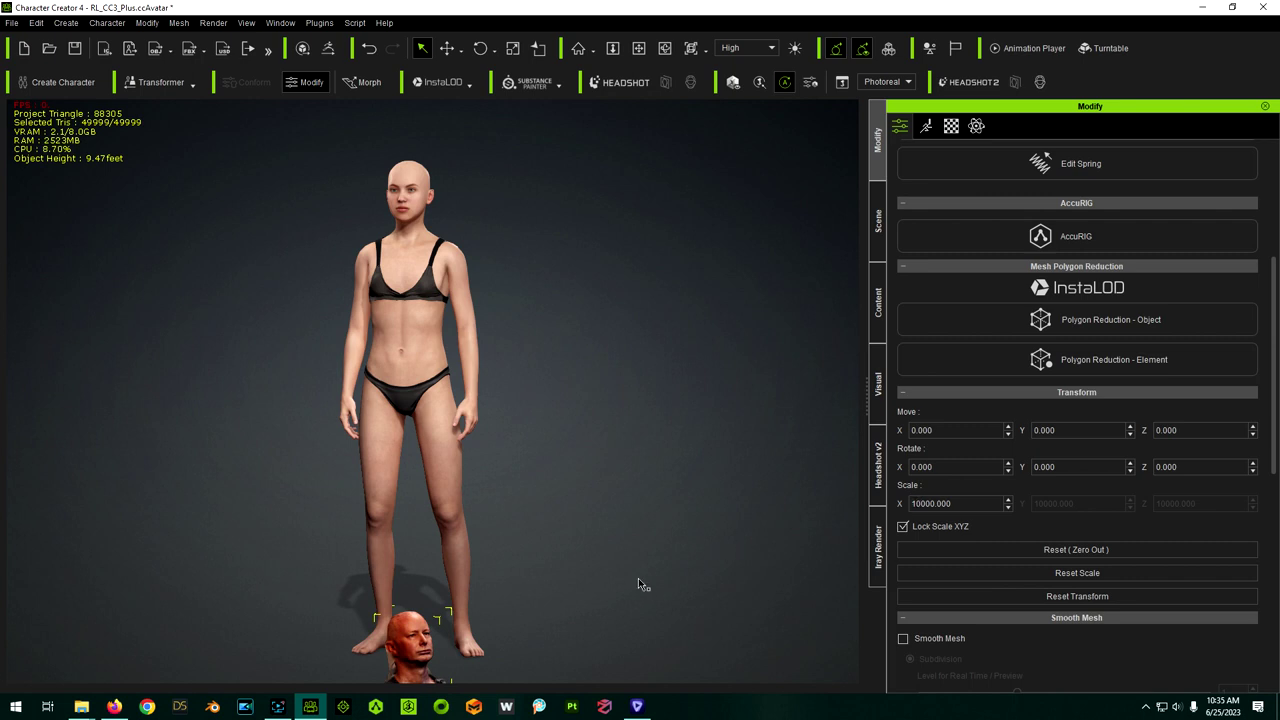
# Step: Move the scanned head beside the character's head, facing forward, and reset its transform in place
pyautogui.press('w')
pyautogui.moveTo(449, 631); pyautogui.dragTo(556, 157)
pyautogui.press('e')
pyautogui.moveTo(468, 185); pyautogui.dragTo(467, 190)
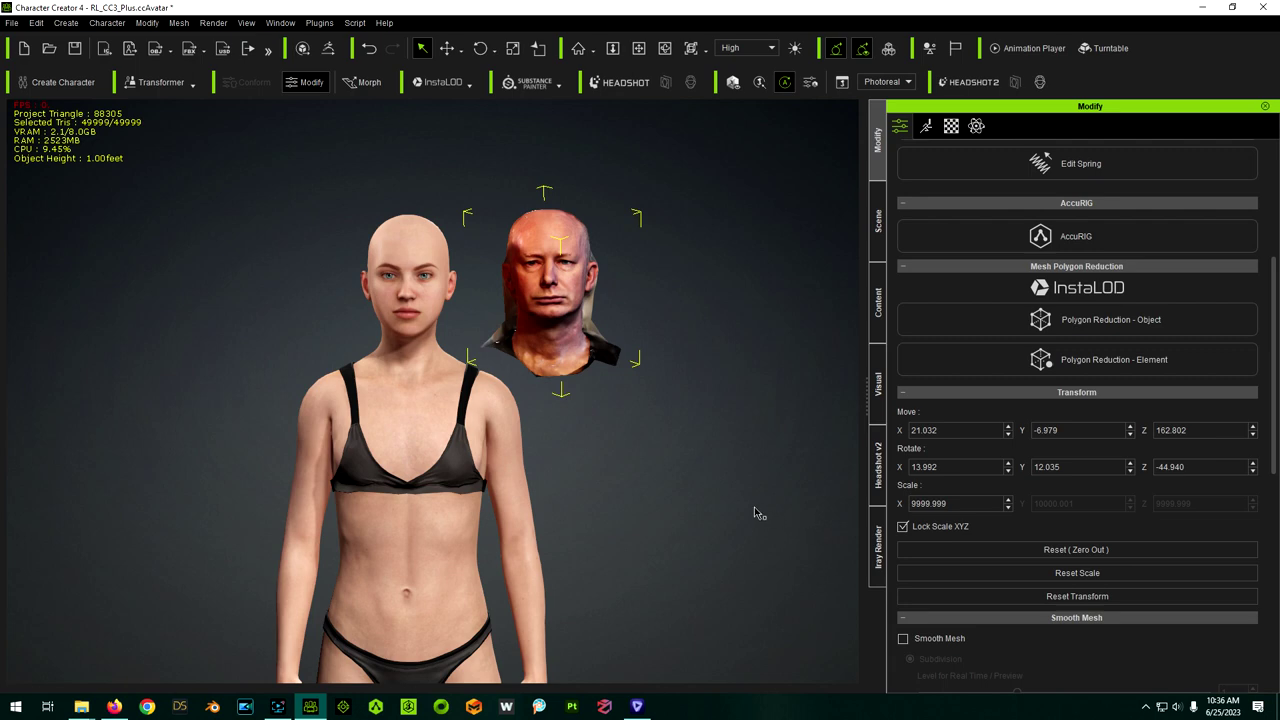
pyautogui.click(1068, 600)
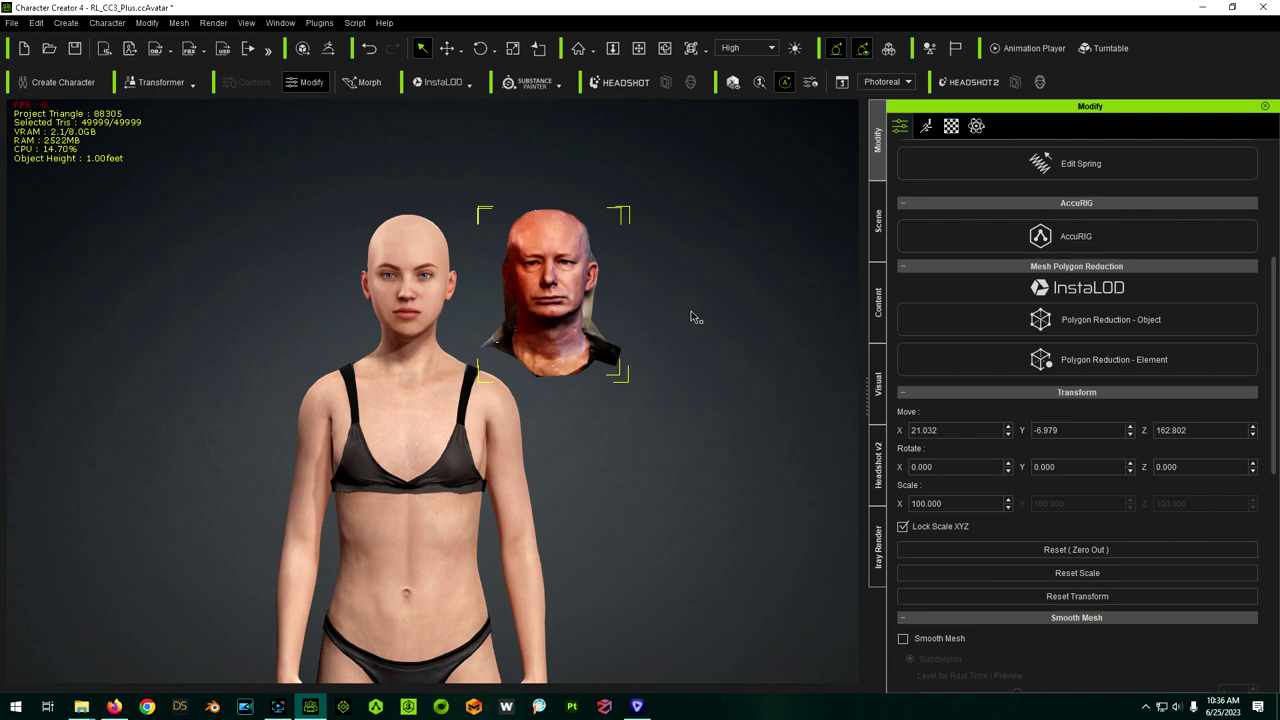
# Step: Delete the CC3_Base_Plus character so only the scanned head remains in the scene
pyautogui.click(437, 424)
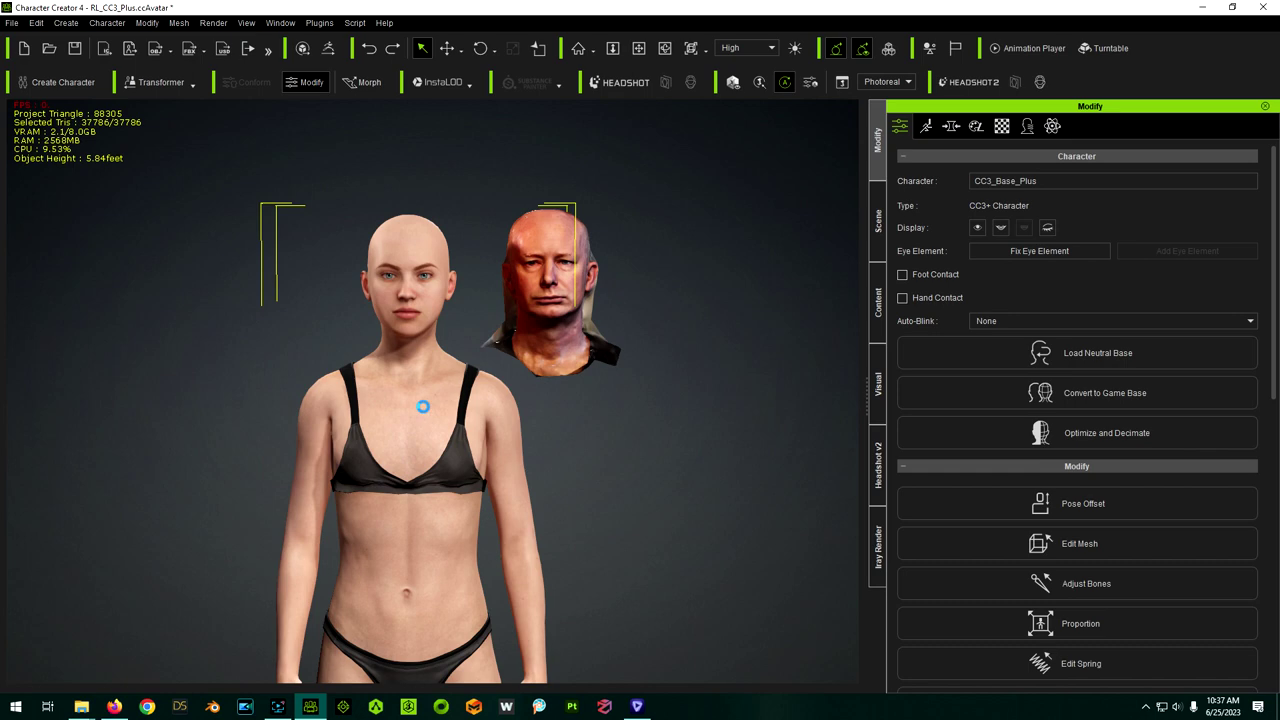
pyautogui.click(554, 243)
pyautogui.scroll(3, 590, 236)
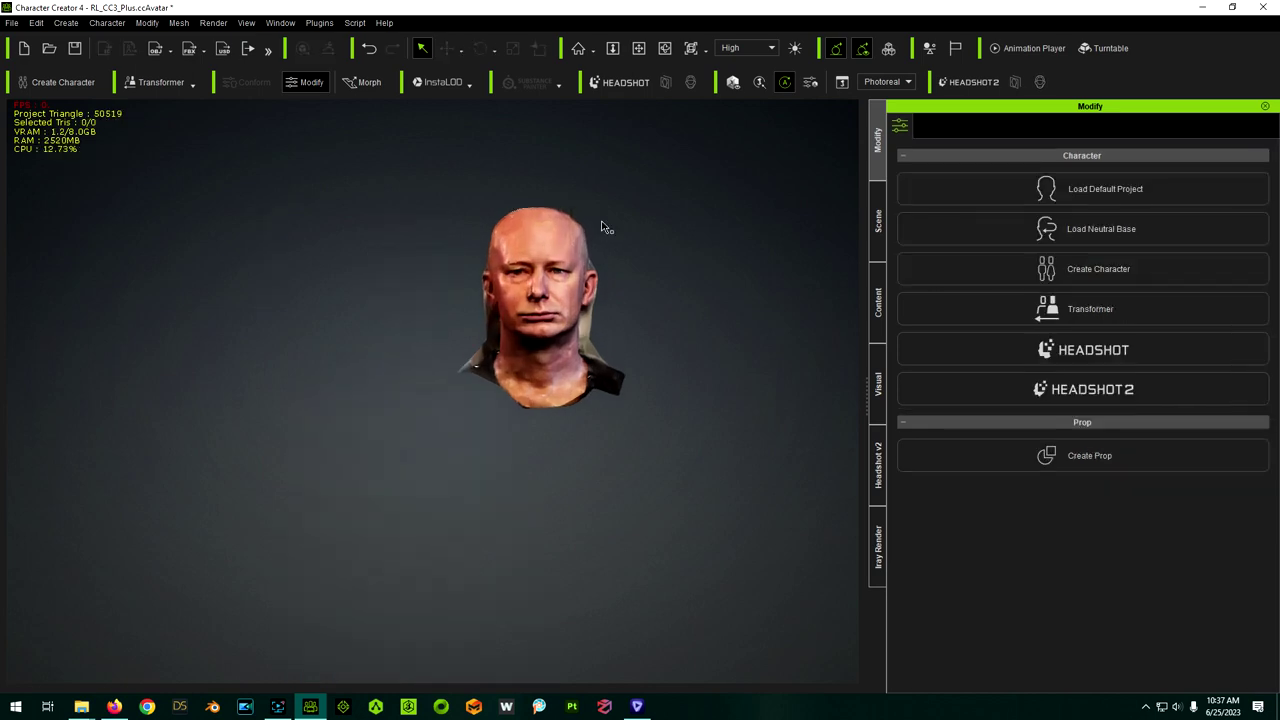
pyautogui.scroll(2, 690, 226)
# Step: Load poly_0_wyjzm2iZ.jpg from the desktop's poly folder as the Base Color texture of the poly_0 material
pyautogui.click(512, 216)
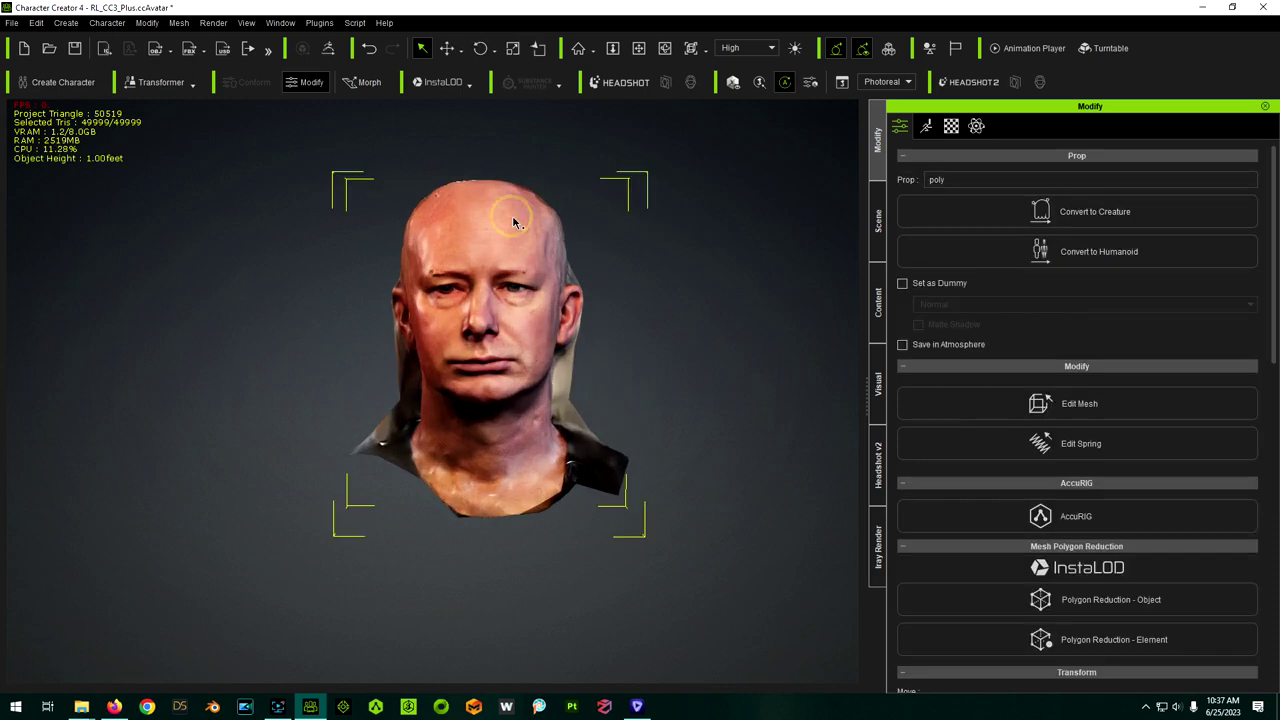
pyautogui.click(951, 126)
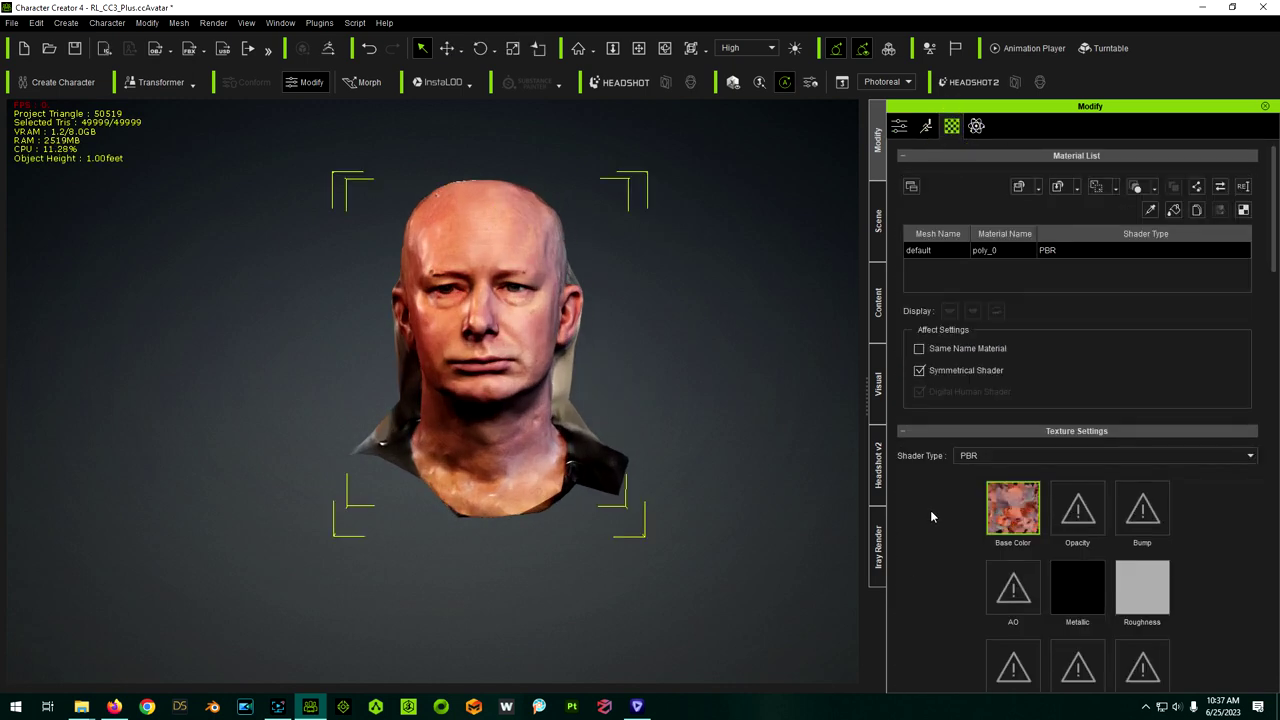
pyautogui.scroll(-1, 931, 513)
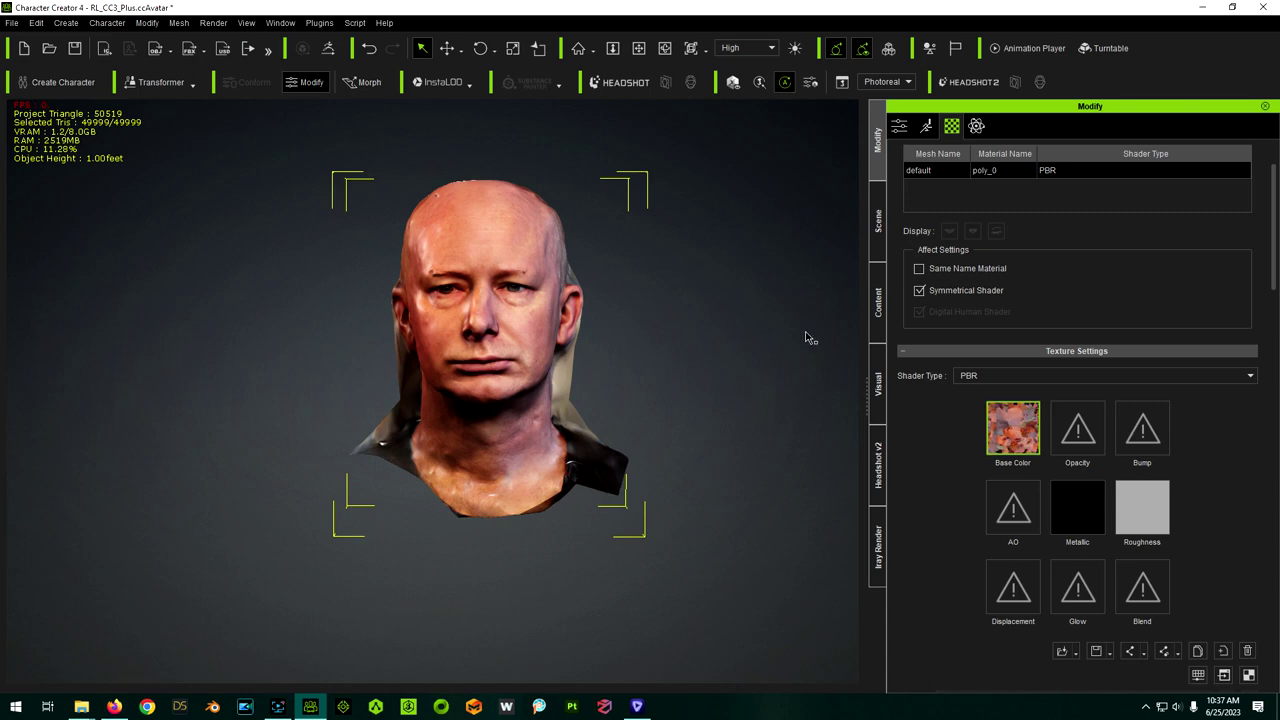
pyautogui.click(81, 706)
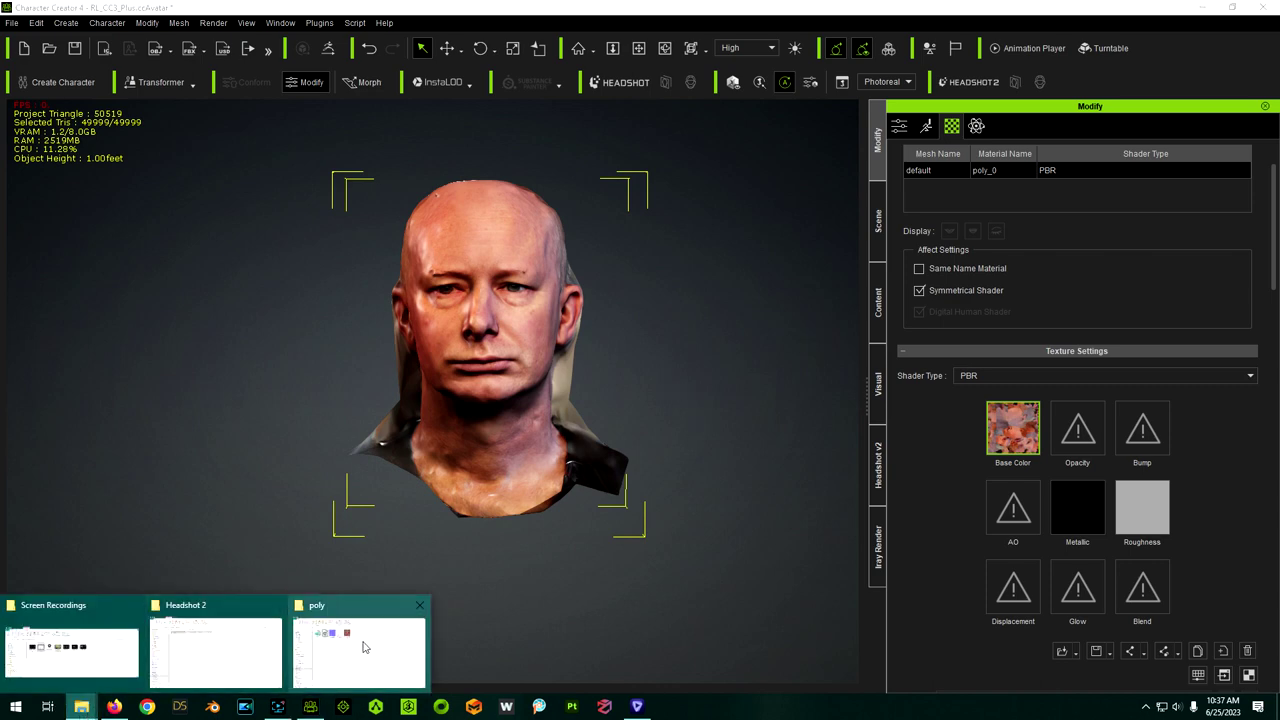
pyautogui.click(364, 646)
pyautogui.moveTo(481, 11); pyautogui.dragTo(278, 167)
pyautogui.moveTo(950, 393); pyautogui.dragTo(424, 341)
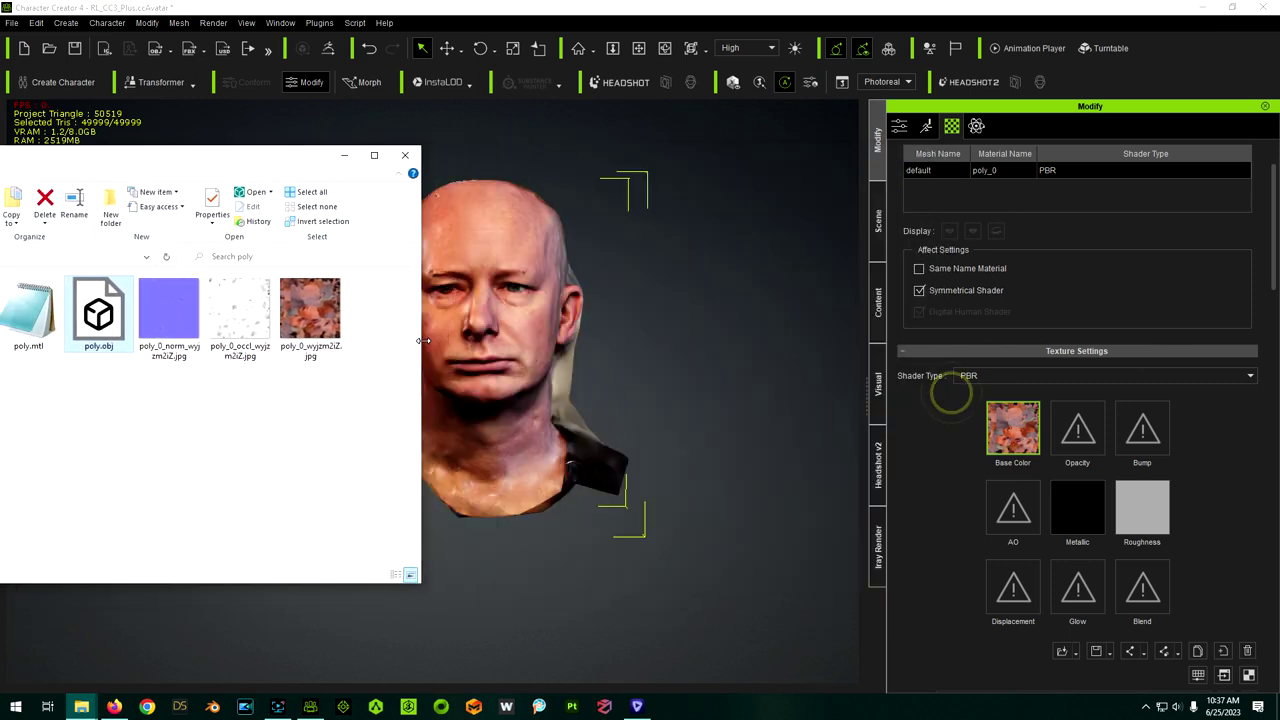
pyautogui.moveTo(268, 150); pyautogui.dragTo(422, 160)
pyautogui.moveTo(462, 322); pyautogui.dragTo(1012, 432)
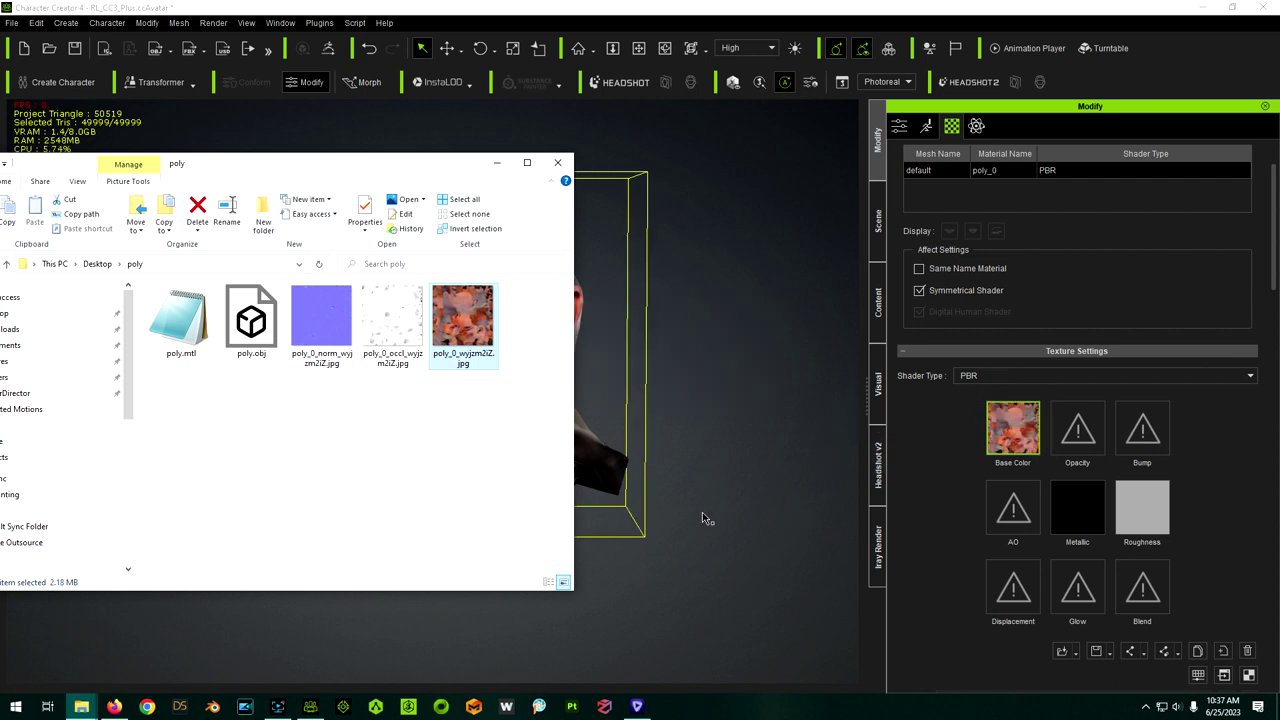
# Step: Load poly_0_occl_wyjzm2iZ.jpg as the Roughness texture and poly_0_norm_wyjzm2iZ.jpg in the Bump channel with Normal as input type
pyautogui.moveTo(395, 330); pyautogui.dragTo(1152, 520)
pyautogui.moveTo(313, 328); pyautogui.dragTo(1150, 440)
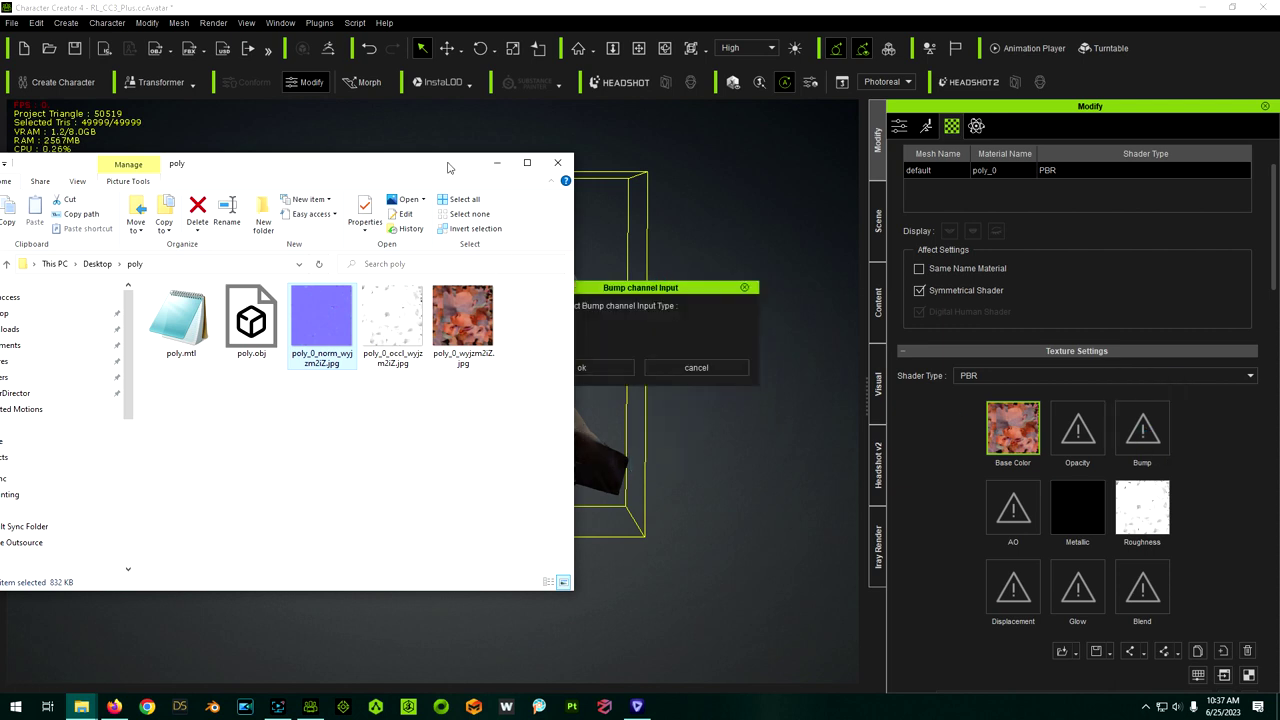
pyautogui.click(699, 290)
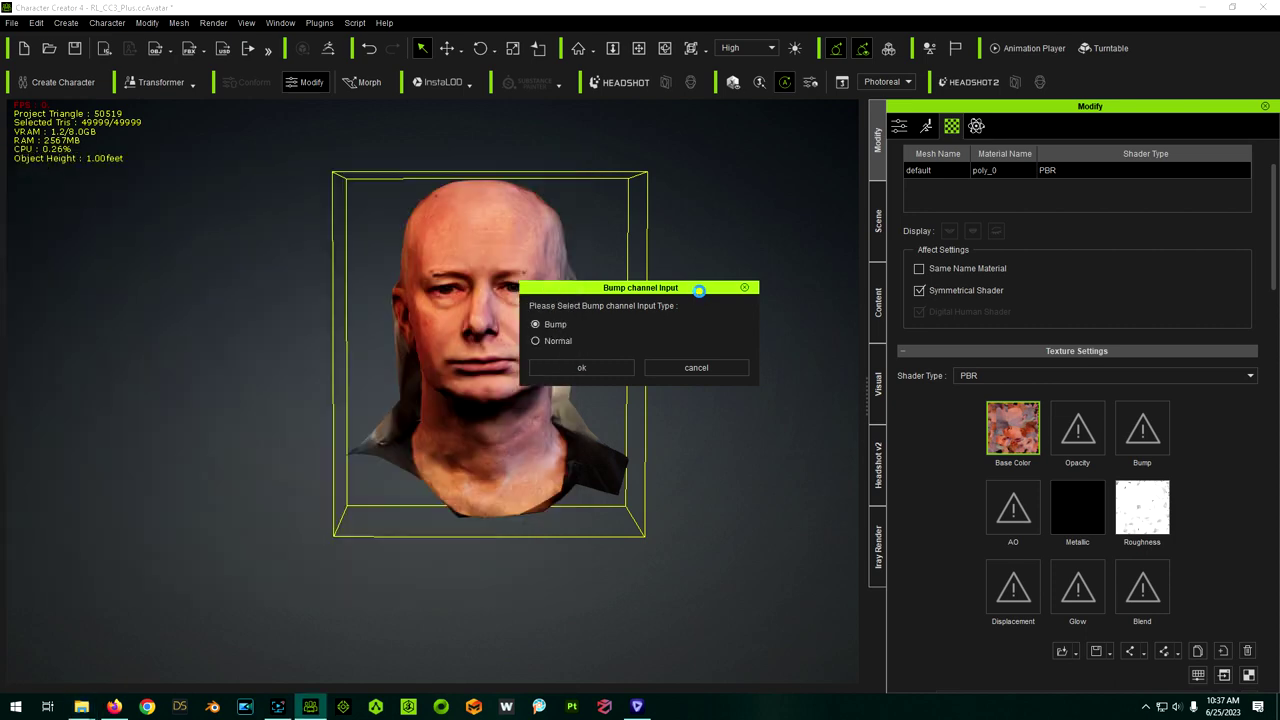
pyautogui.click(535, 341)
pyautogui.click(581, 367)
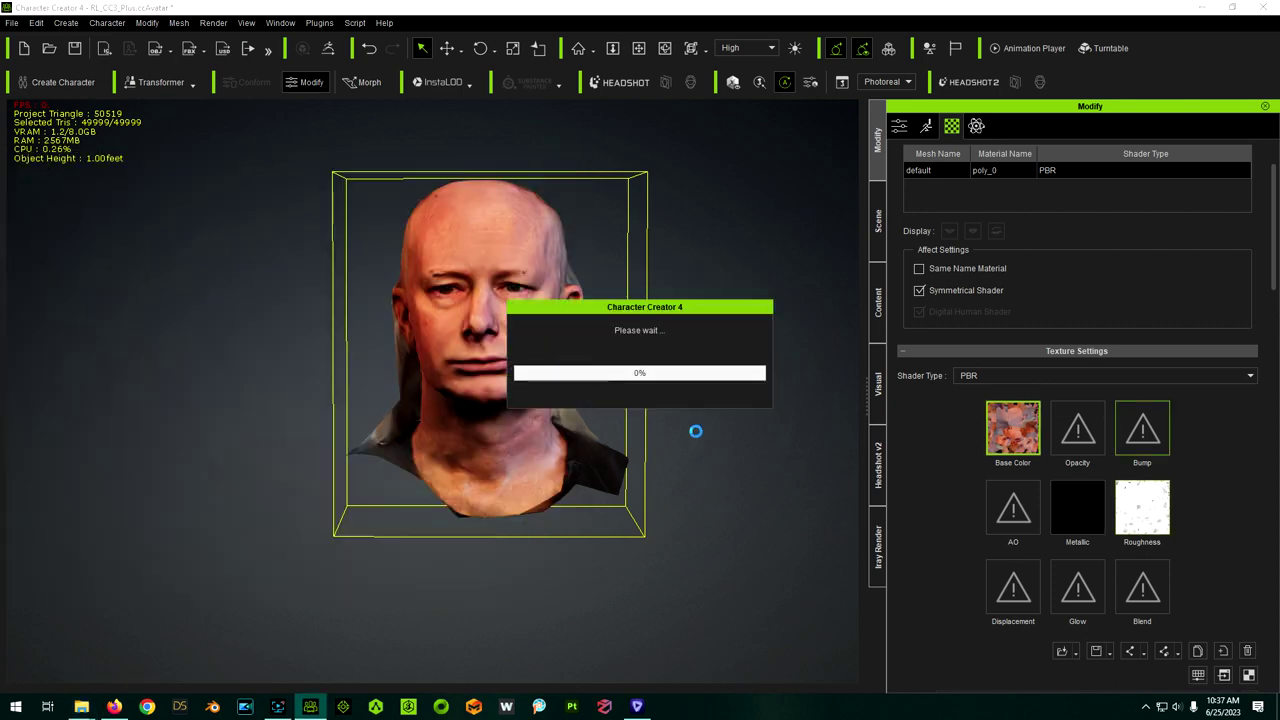
pyautogui.click(498, 163)
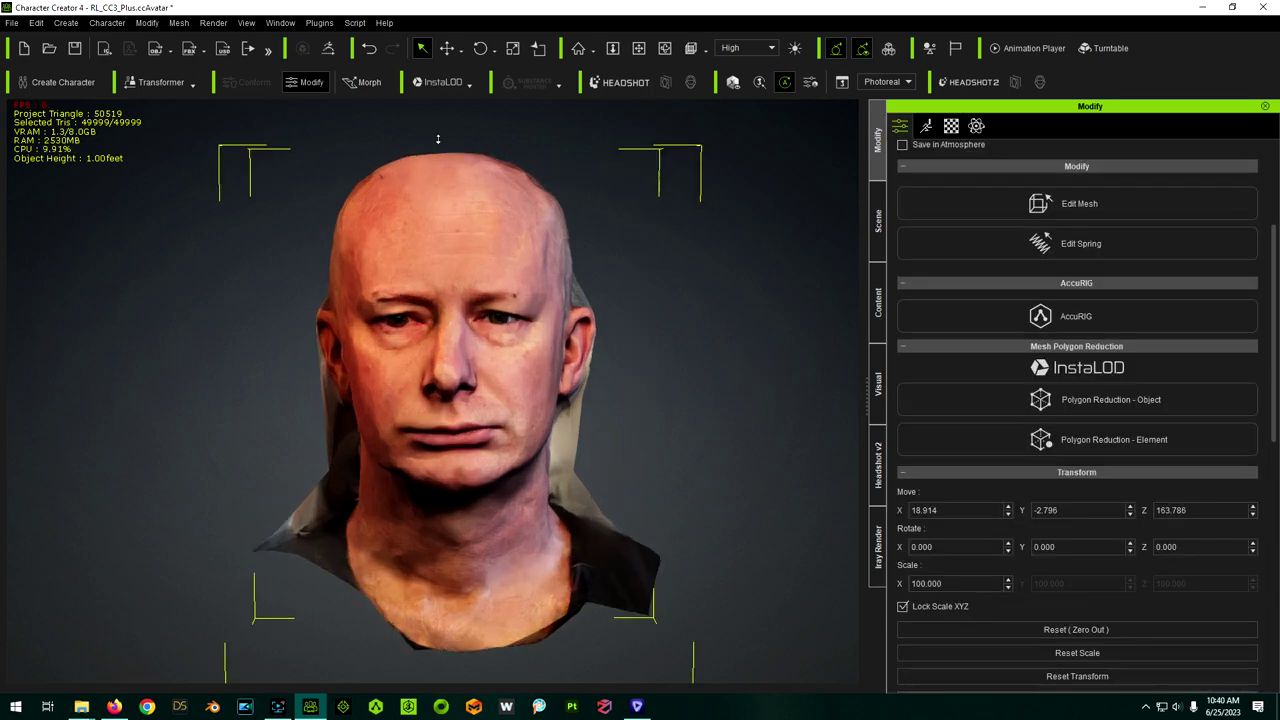
# Step: Start Headshot v2 mesh head generation with the scanned head and widen the Mesh To Head workspace
pyautogui.scroll(-1, 437, 139)
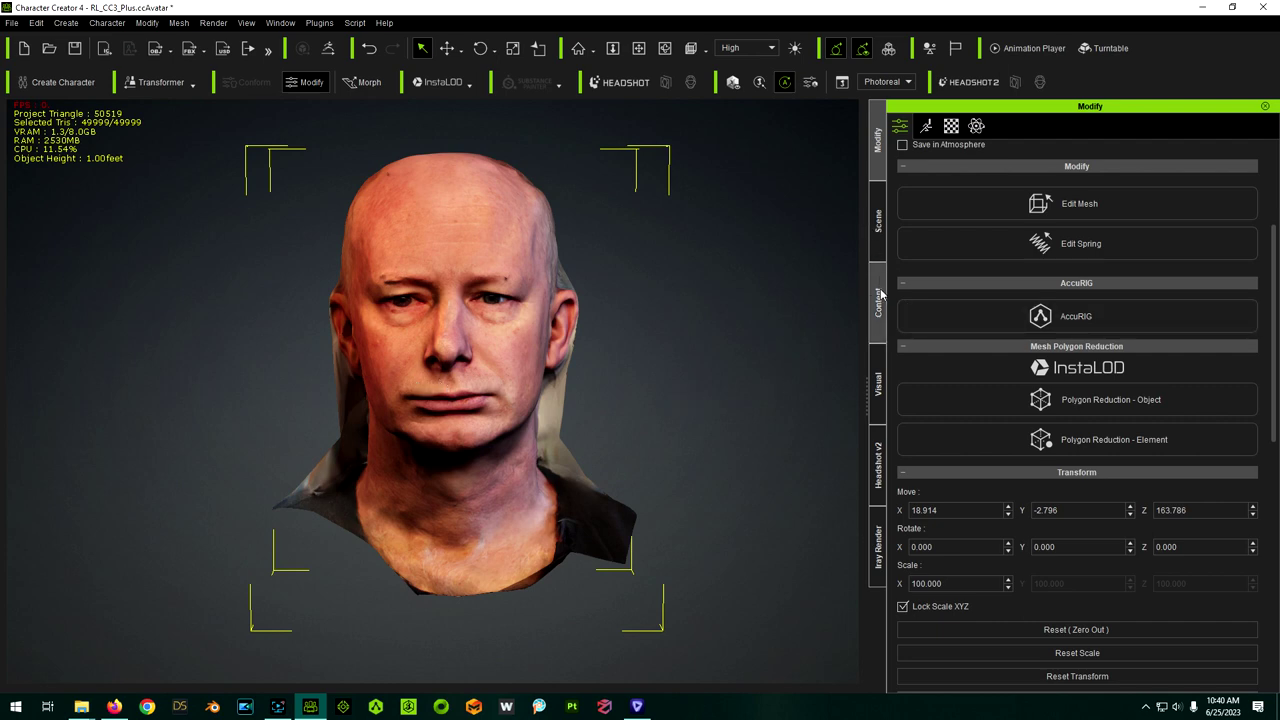
pyautogui.click(878, 455)
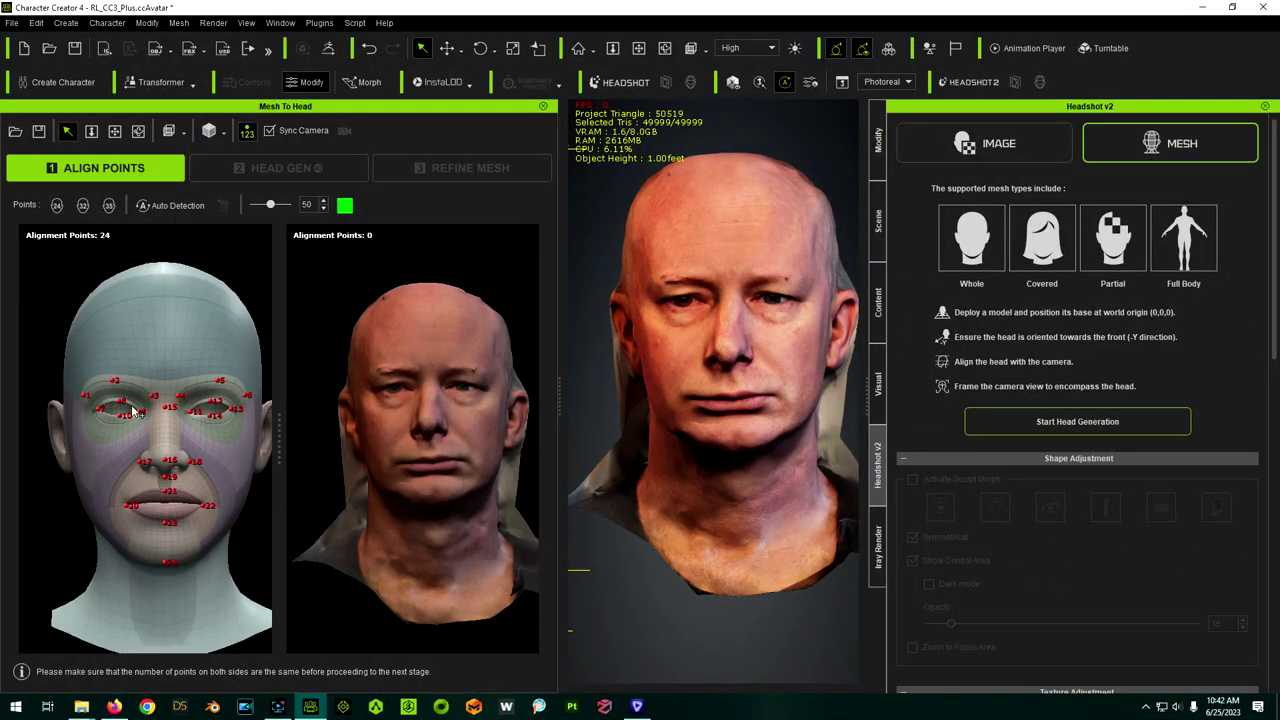
pyautogui.moveTo(559, 403); pyautogui.dragTo(751, 423)
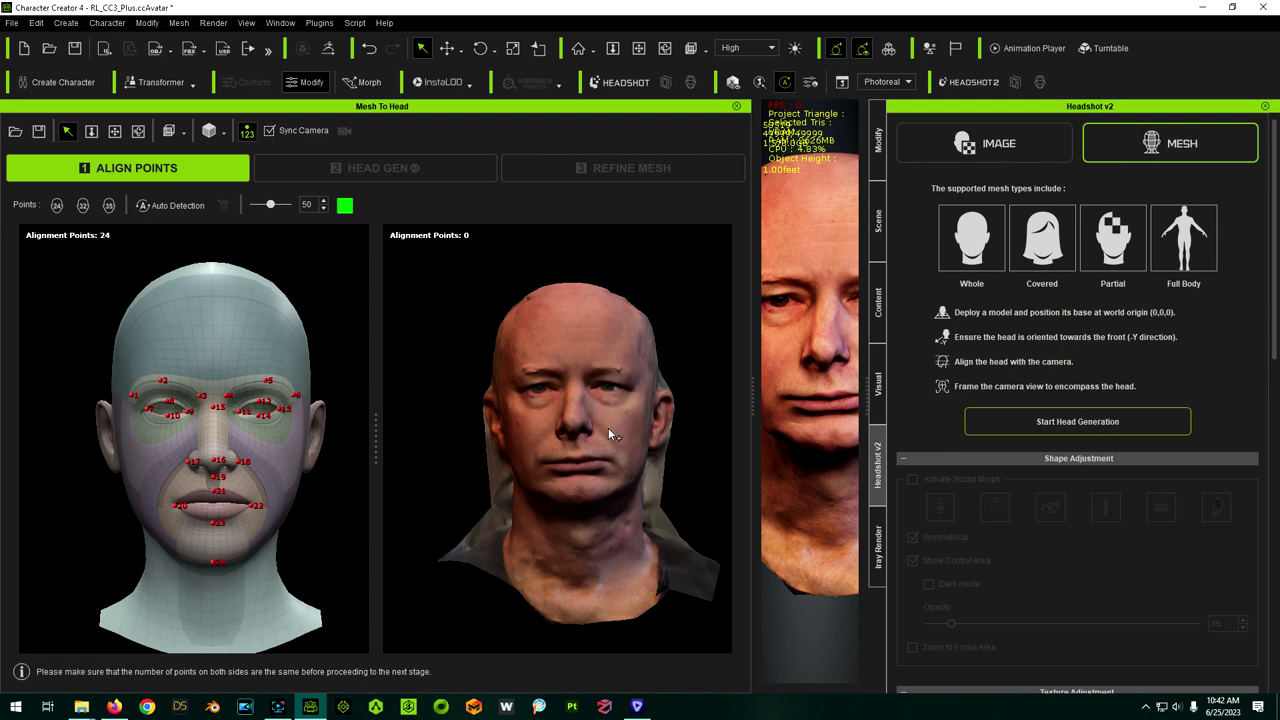
# Step: Compare the 32-, 35- and 24-point alignment sets on the template head from several angles, ending on 24 points in front view
pyautogui.click(83, 205)
pyautogui.click(107, 208)
pyautogui.moveTo(58, 352); pyautogui.dragTo(143, 362, button='right')
pyautogui.click(84, 205)
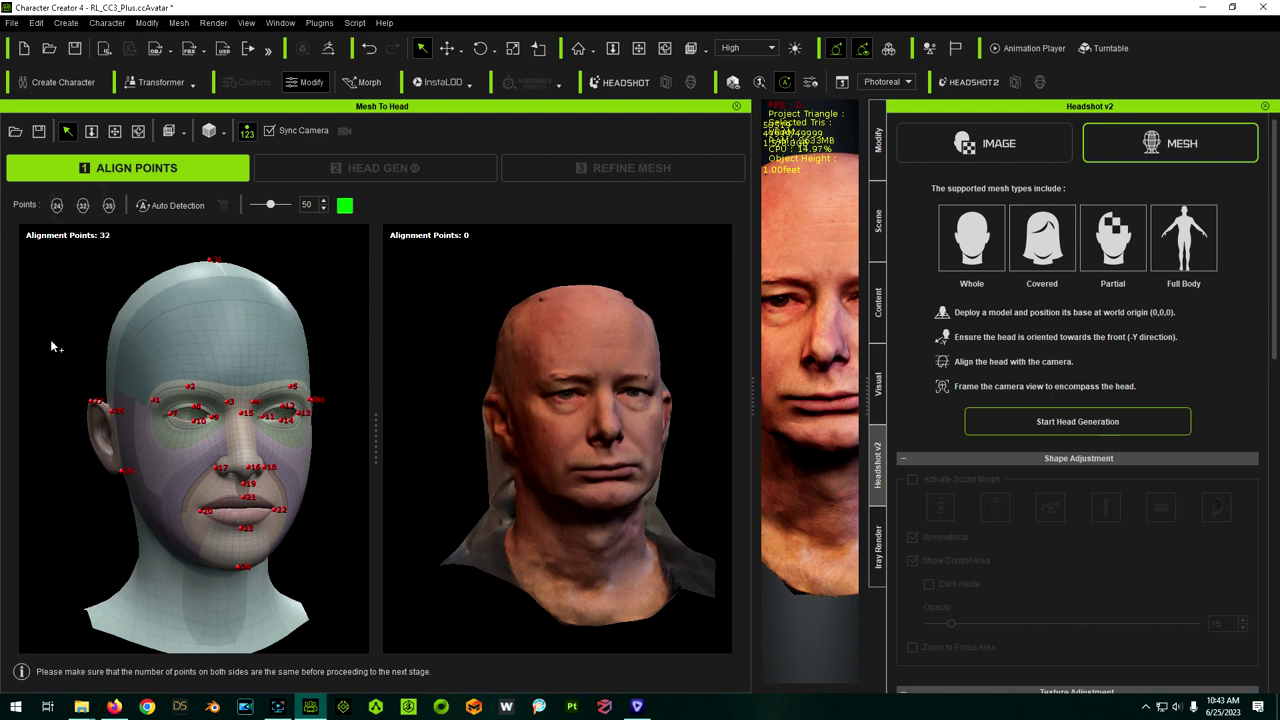
pyautogui.moveTo(58, 355); pyautogui.dragTo(26, 226, button='right')
pyautogui.moveTo(226, 414); pyautogui.dragTo(13, 400, button='right')
pyautogui.click(57, 205)
pyautogui.moveTo(362, 409); pyautogui.dragTo(12, 391, button='right')
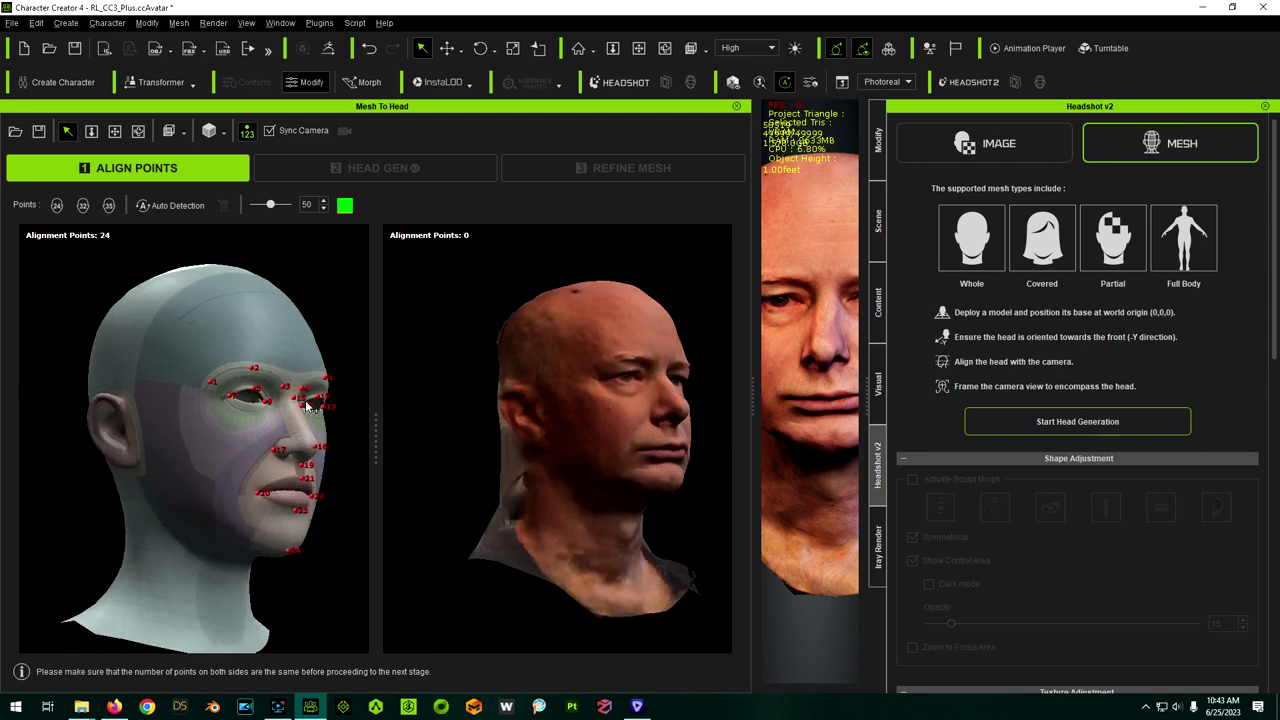
pyautogui.moveTo(332, 406); pyautogui.dragTo(73, 438, button='right')
pyautogui.moveTo(232, 520); pyautogui.dragTo(226, 485, button='middle')
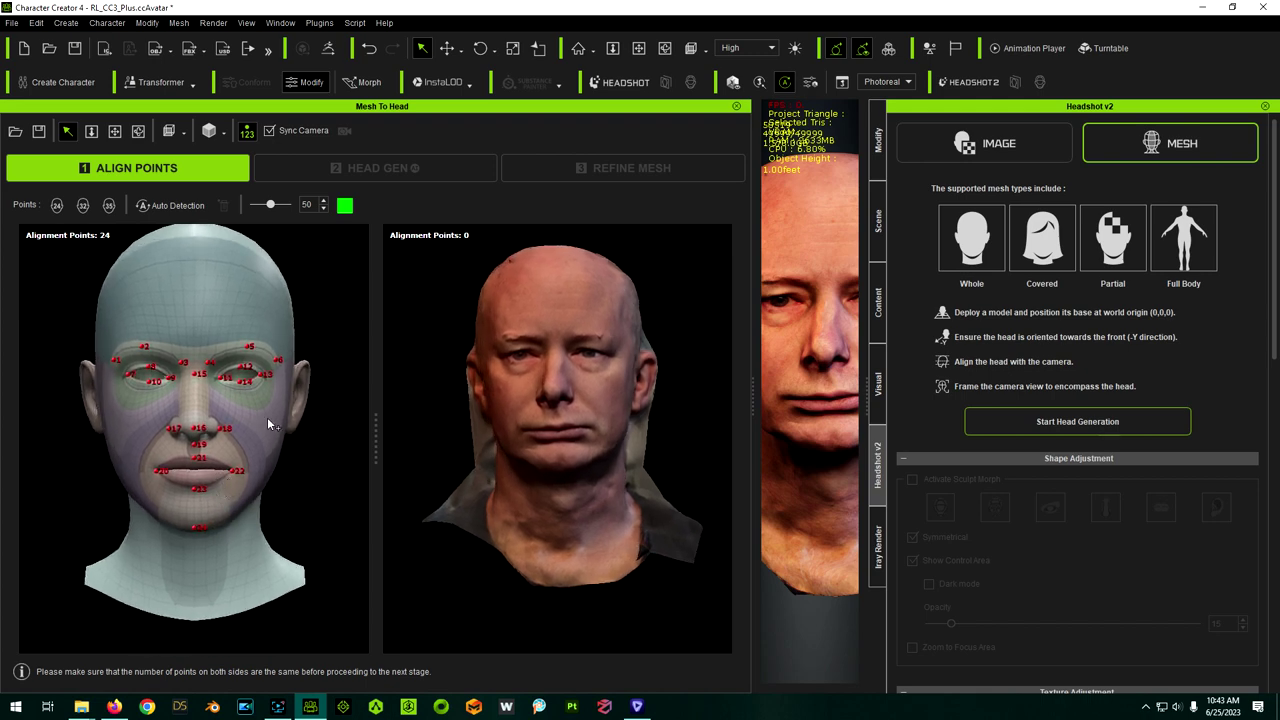
# Step: Auto-detect the 24 alignment points on the scanned head and inspect their placement up close
pyautogui.click(166, 205)
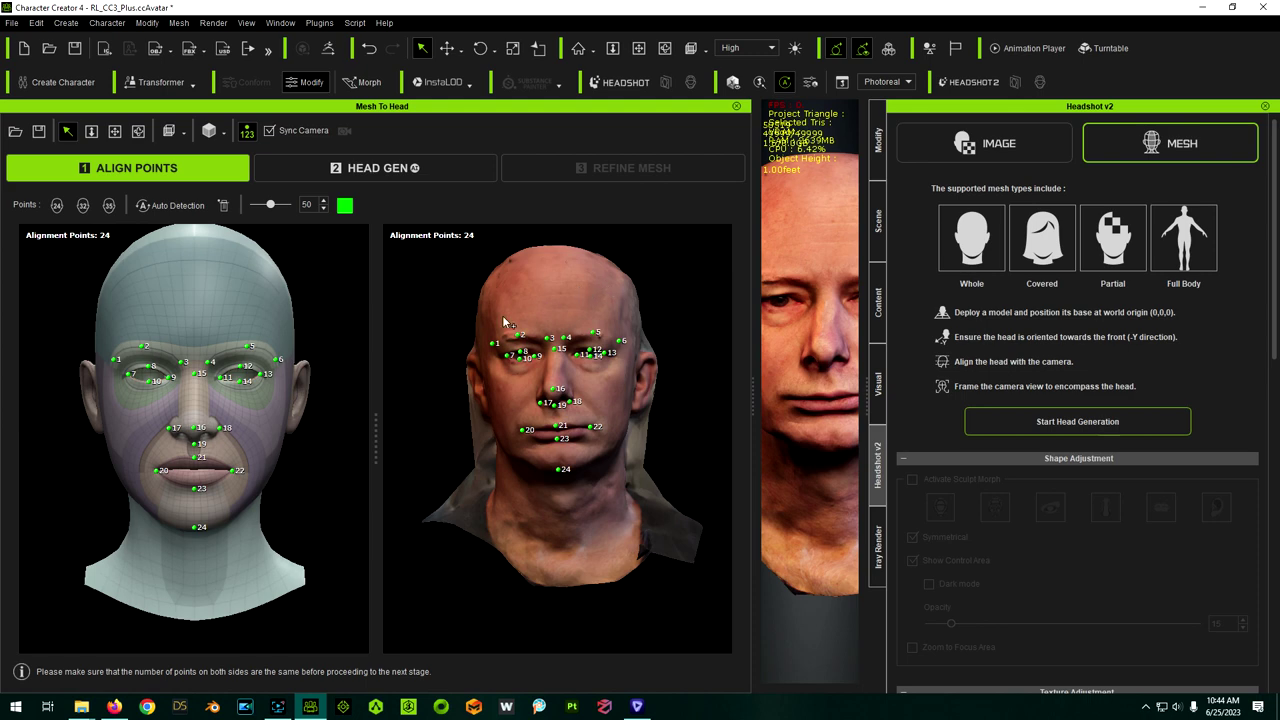
pyautogui.scroll(5, 555, 292)
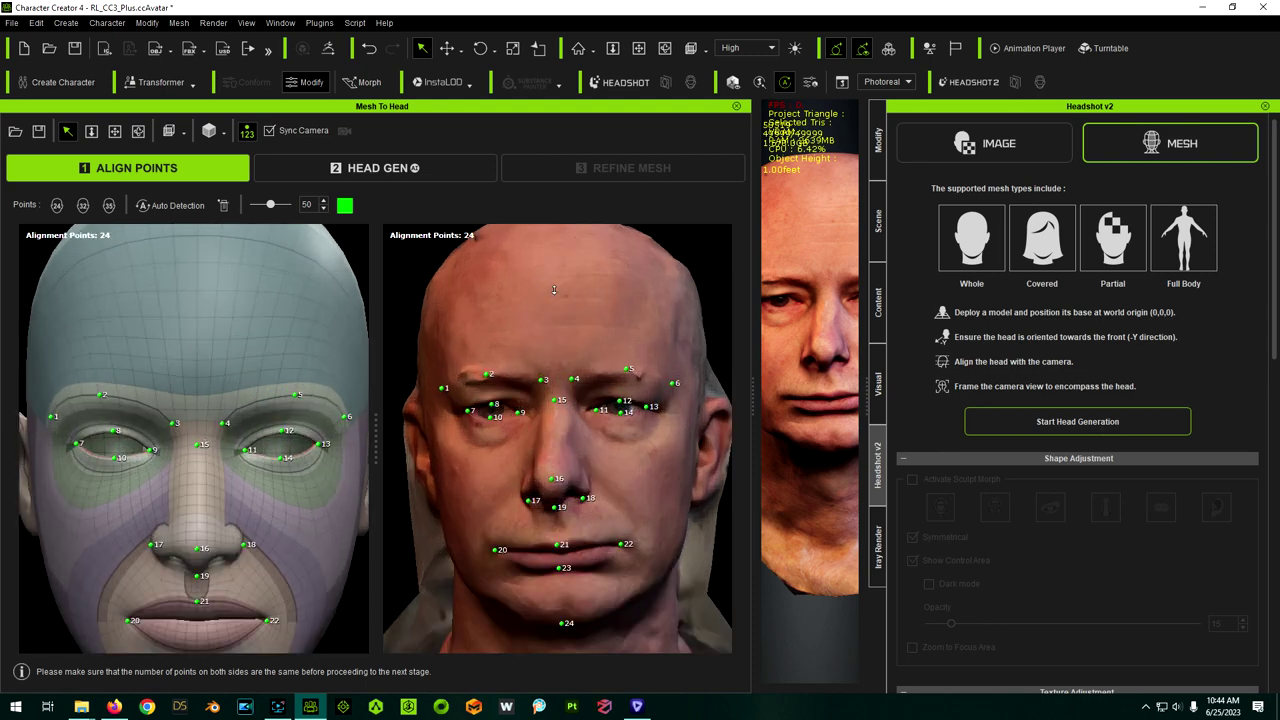
pyautogui.scroll(-4, 554, 290)
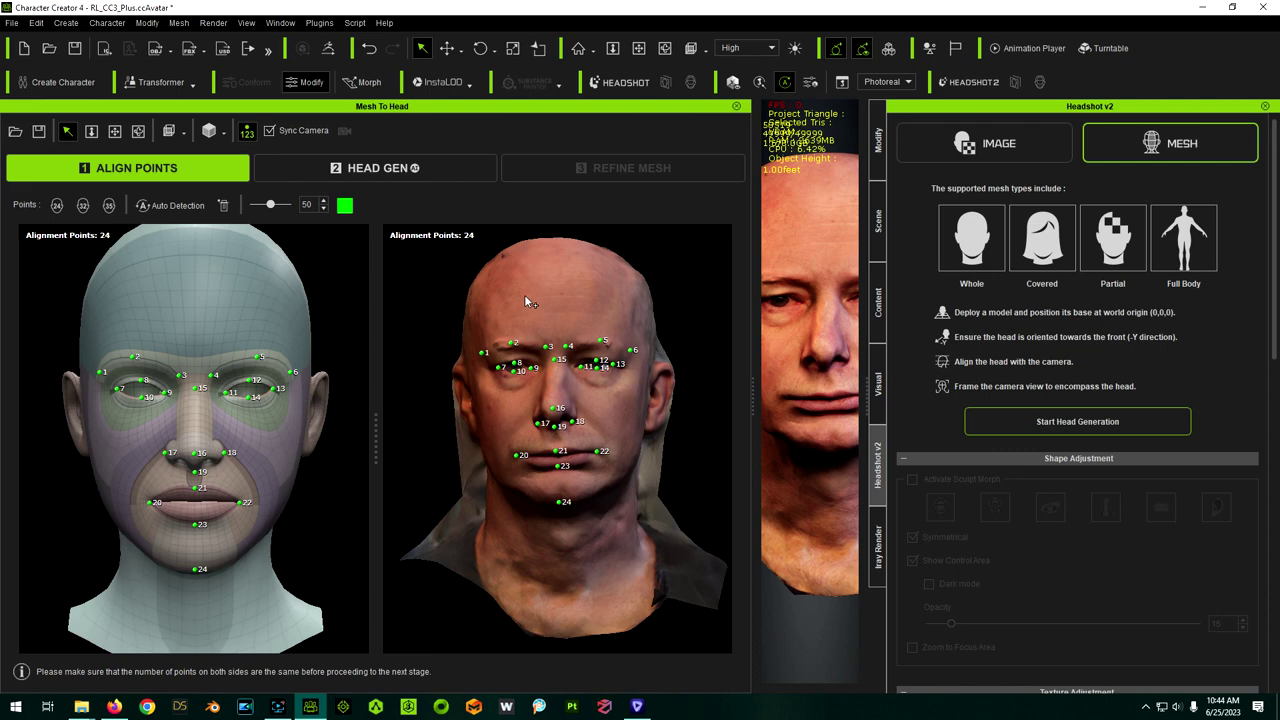
pyautogui.scroll(4, 542, 309)
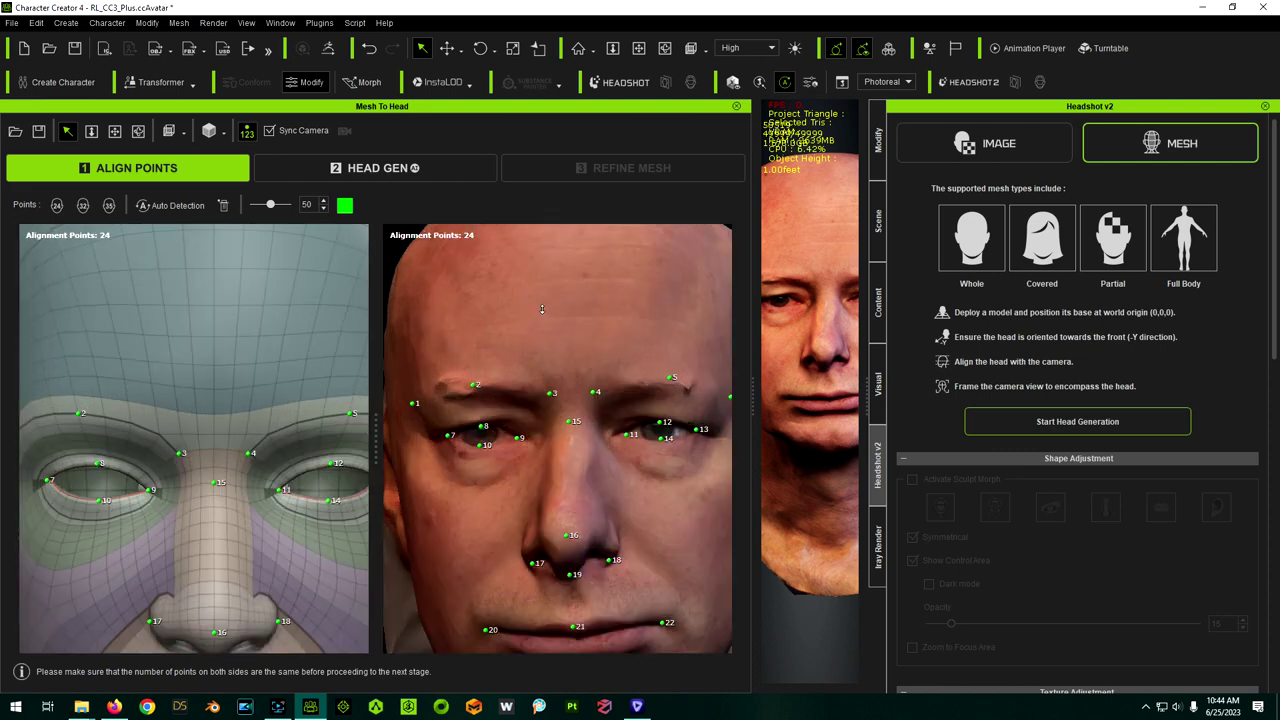
# Step: Move alignment points 1 and 3 to the outer and inner ends of the scanned head's right eyebrow
pyautogui.moveTo(523, 491); pyautogui.dragTo(502, 449, button='right')
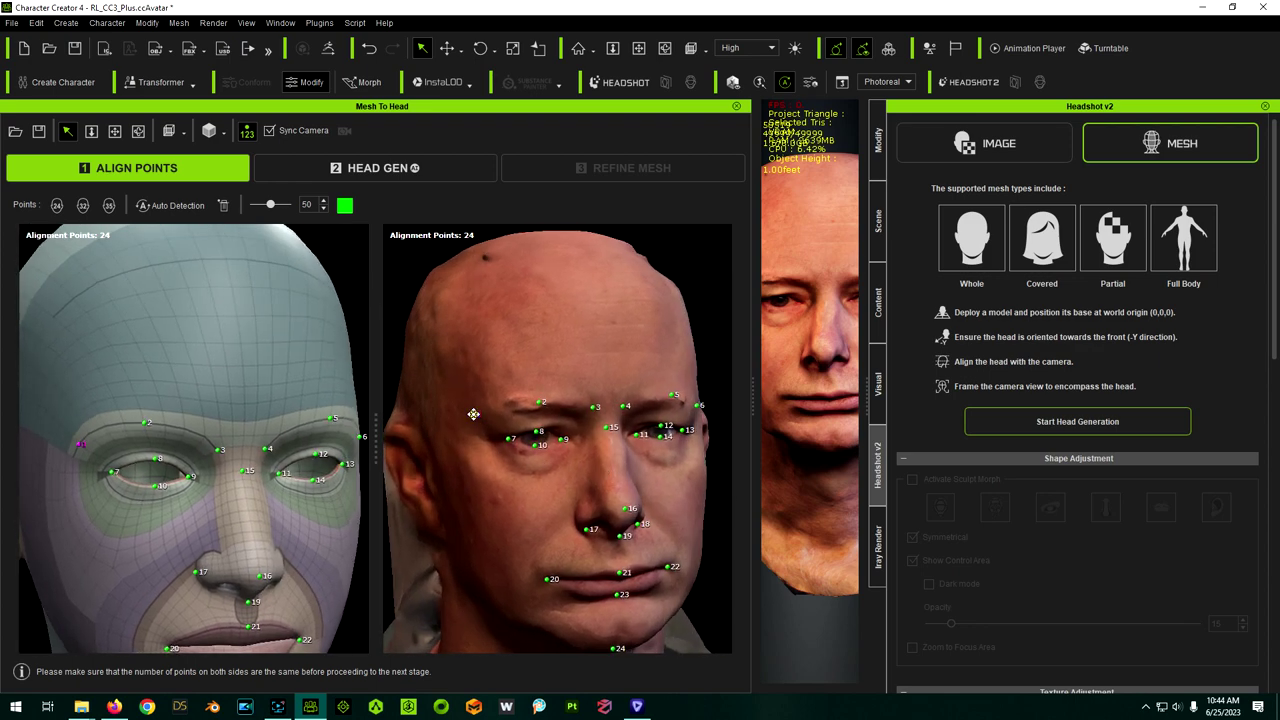
pyautogui.moveTo(473, 413); pyautogui.dragTo(503, 412)
pyautogui.moveTo(613, 501); pyautogui.dragTo(525, 477, button='right')
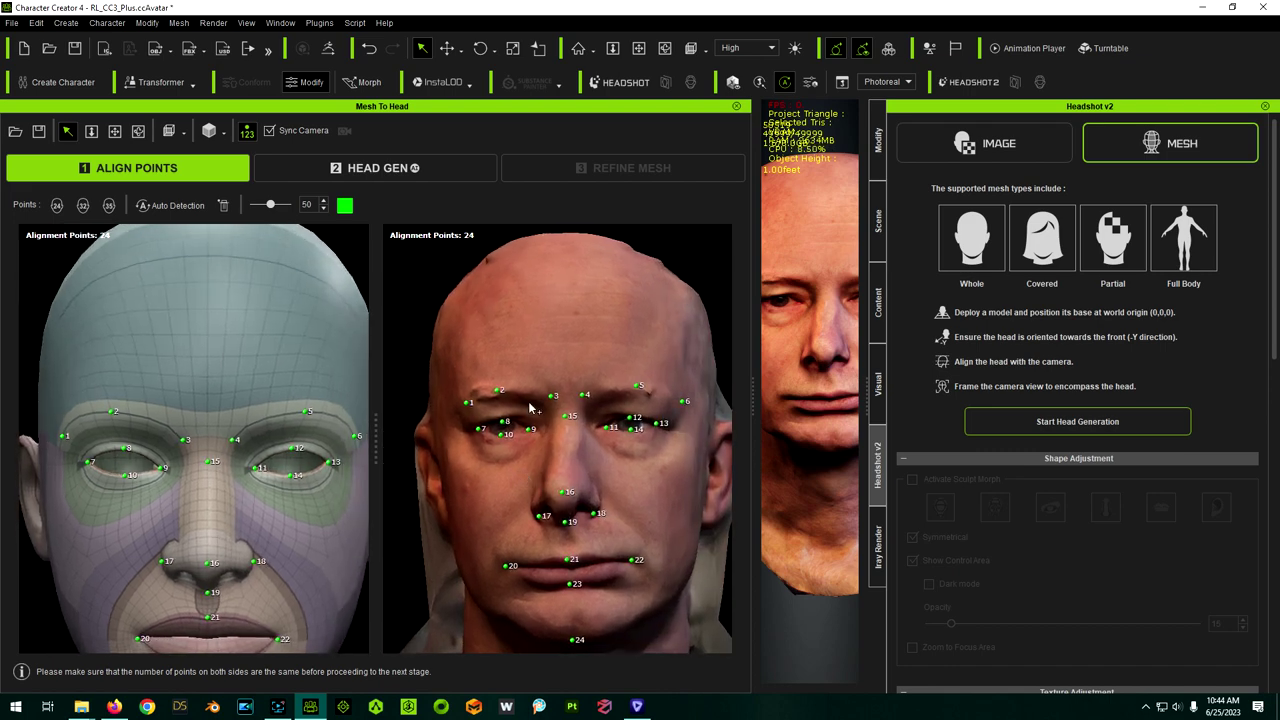
pyautogui.scroll(2, 532, 409)
pyautogui.moveTo(557, 395); pyautogui.dragTo(553, 398)
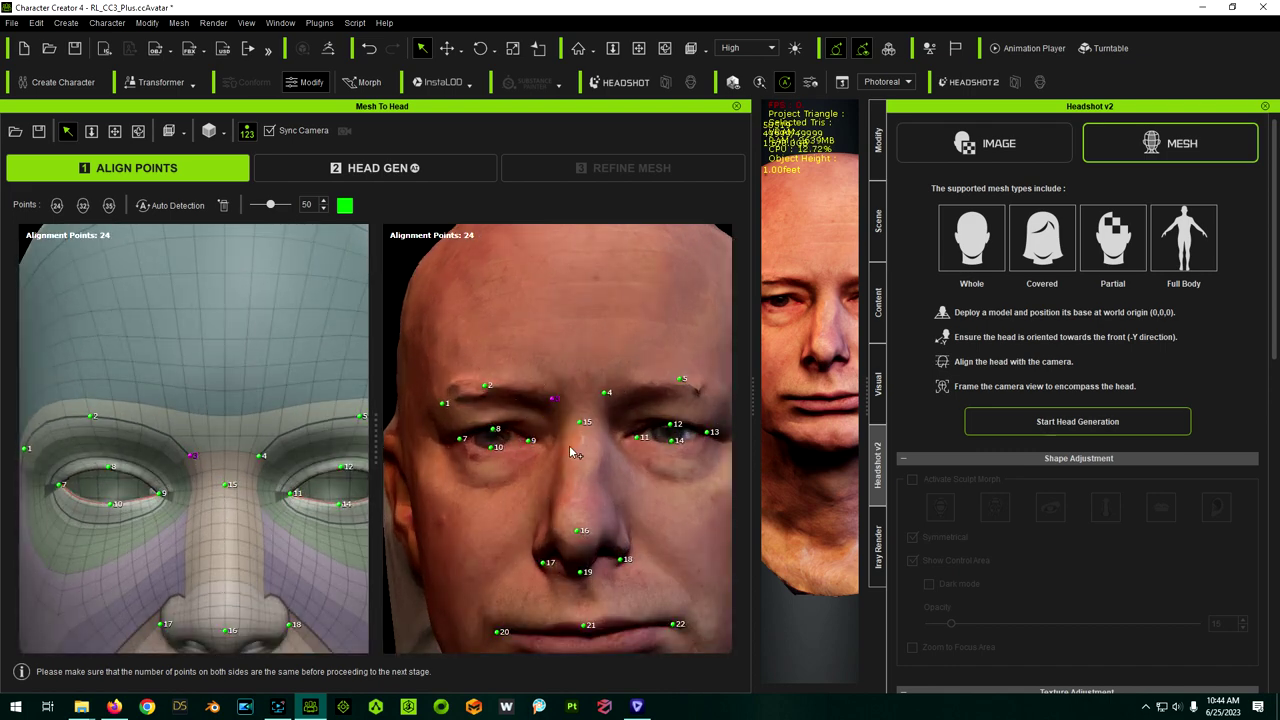
# Step: Move alignment point 2 to the middle of the scanned head's right eyebrow and fine-tune points 3 and 4 at the inner brow ends
pyautogui.click(484, 386)
pyautogui.scroll(-2, 490, 443)
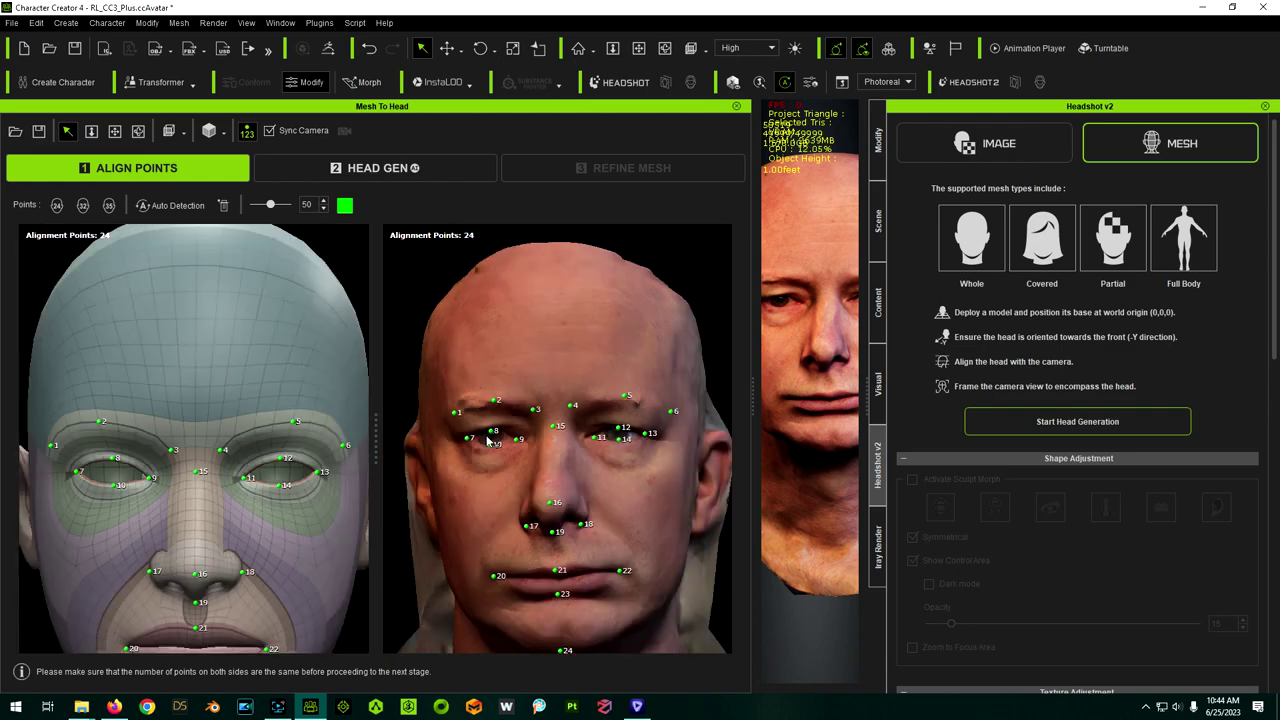
pyautogui.scroll(2, 625, 445)
pyautogui.scroll(-2, 500, 446)
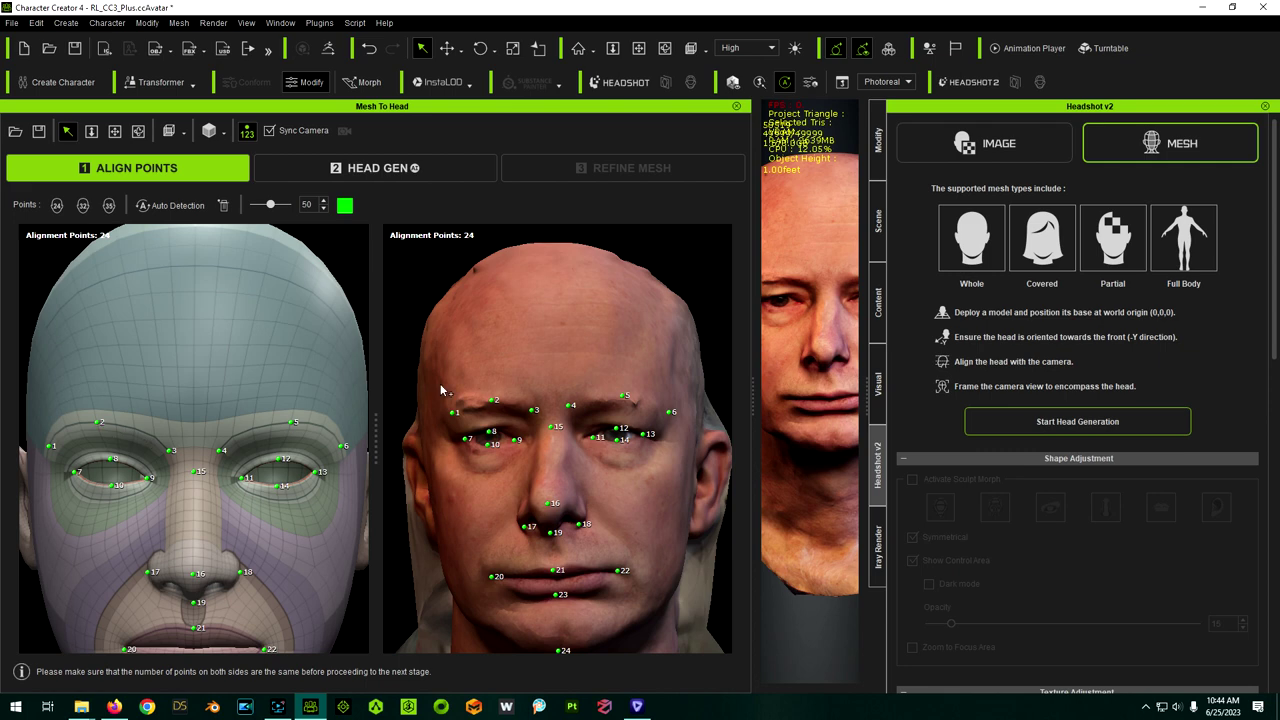
pyautogui.scroll(2, 441, 390)
pyautogui.click(512, 408)
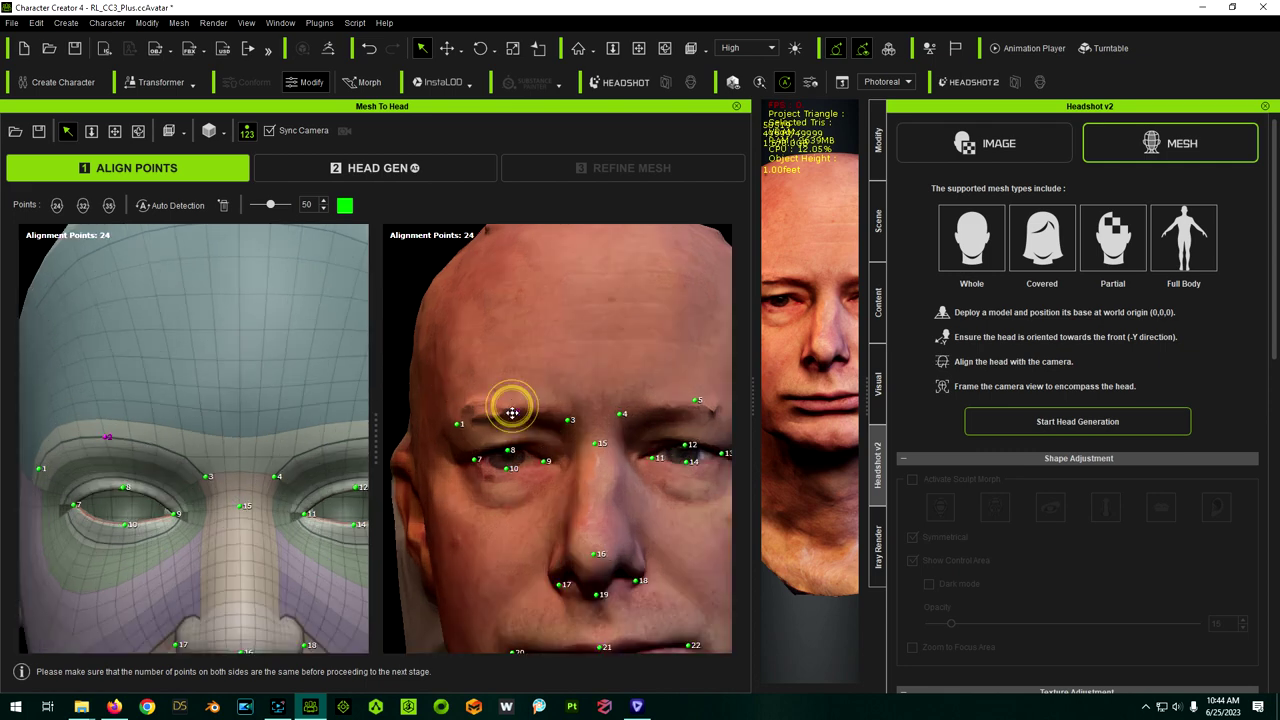
pyautogui.click(566, 421)
pyautogui.click(623, 420)
pyautogui.moveTo(439, 475); pyautogui.dragTo(461, 448, button='middle')
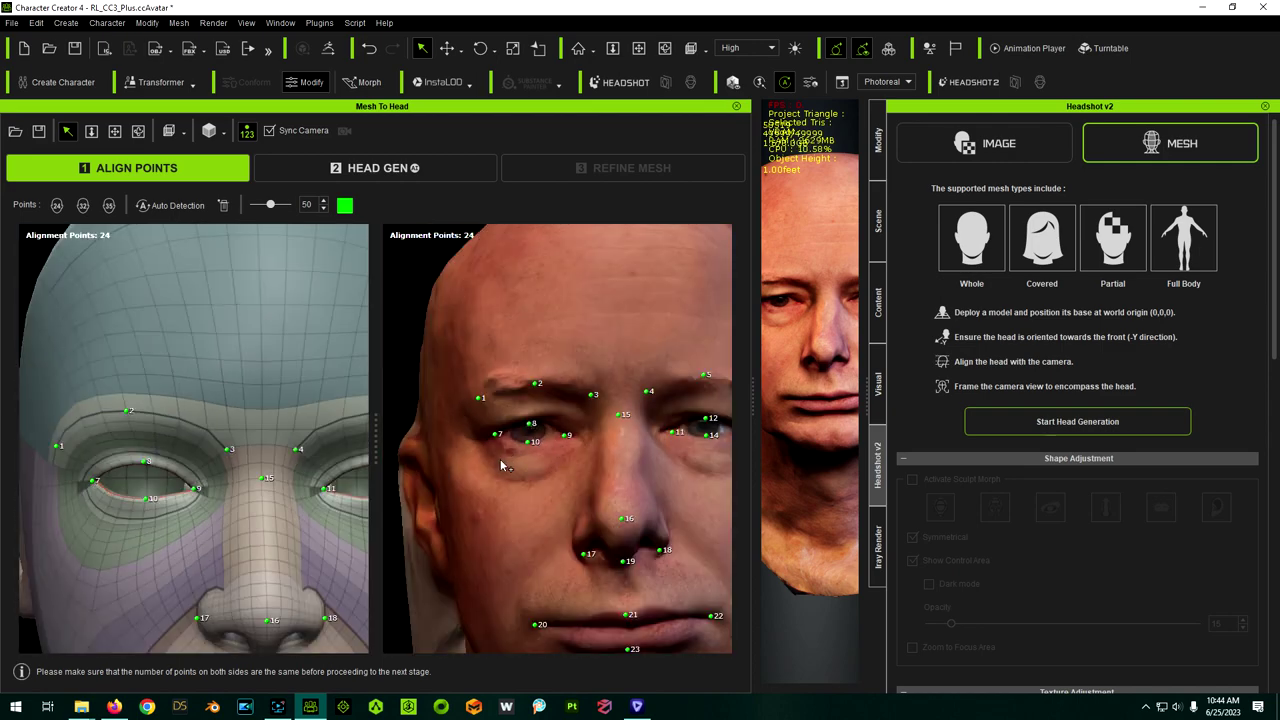
# Step: Move alignment point 9 onto the inner corner of the scanned head's right eye
pyautogui.scroll(3, 552, 460)
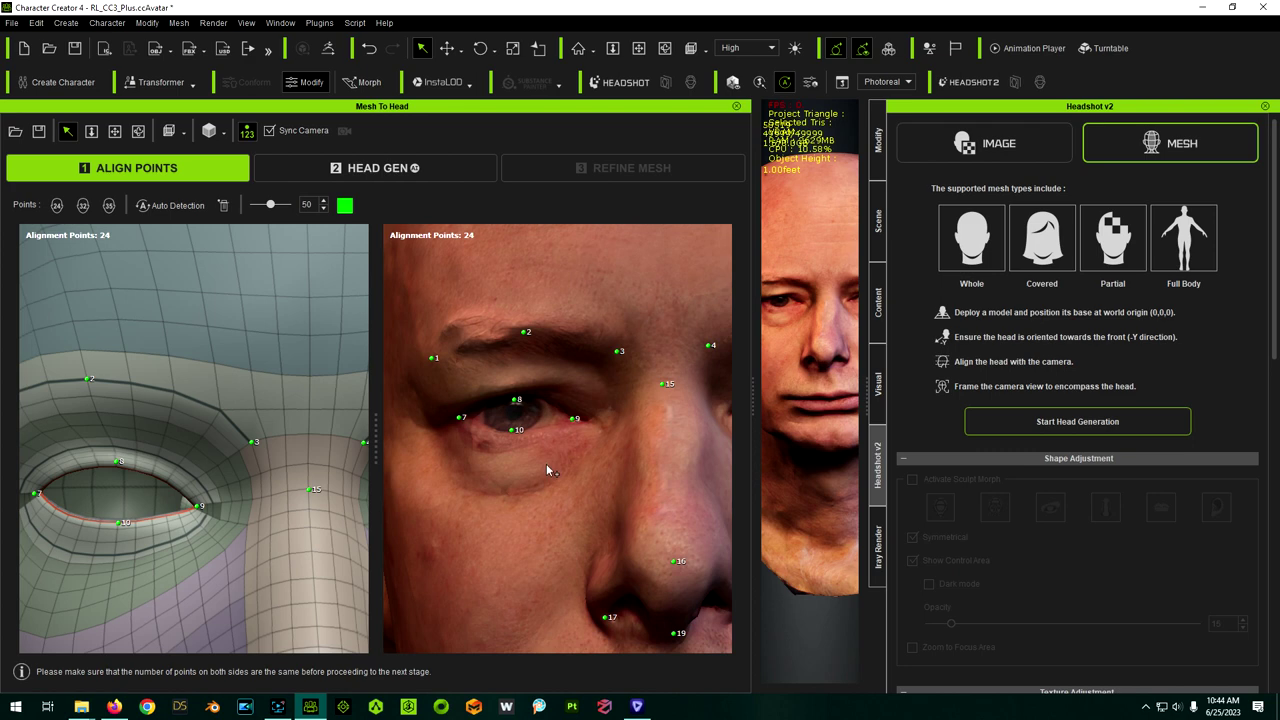
pyautogui.moveTo(548, 470); pyautogui.dragTo(594, 472, button='middle')
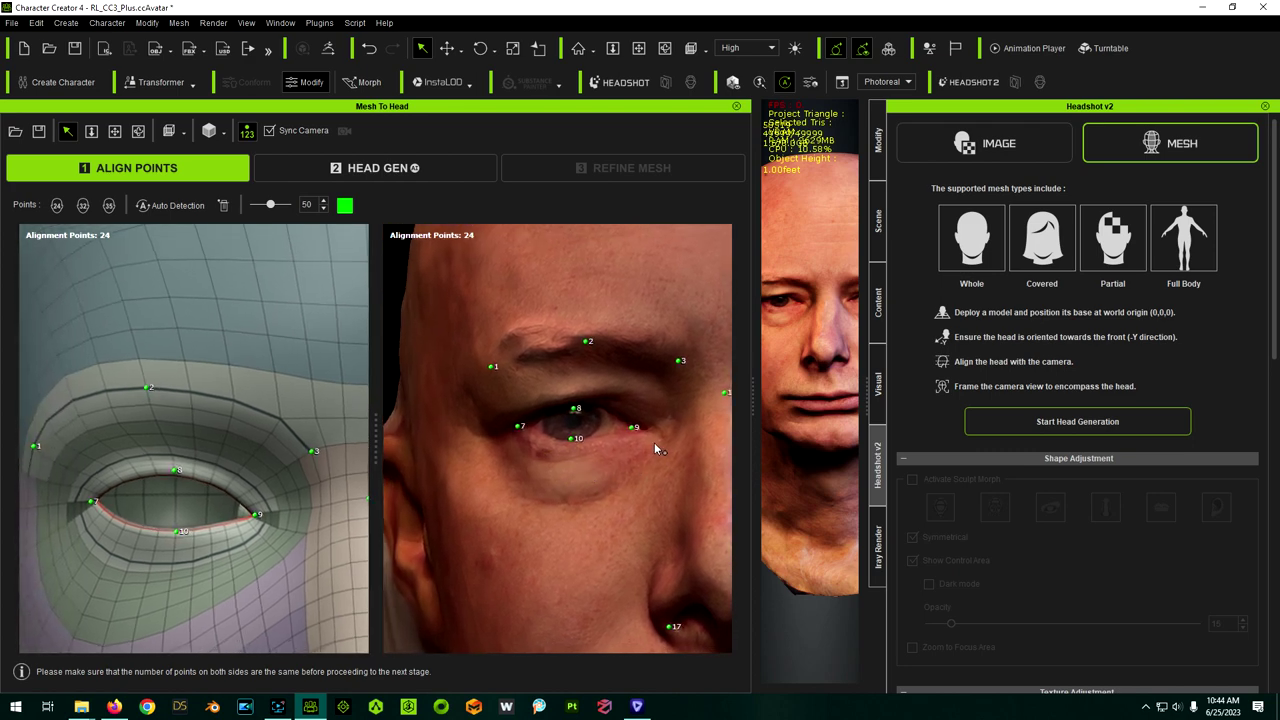
pyautogui.moveTo(631, 427); pyautogui.dragTo(643, 429)
pyautogui.scroll(-6, 580, 410)
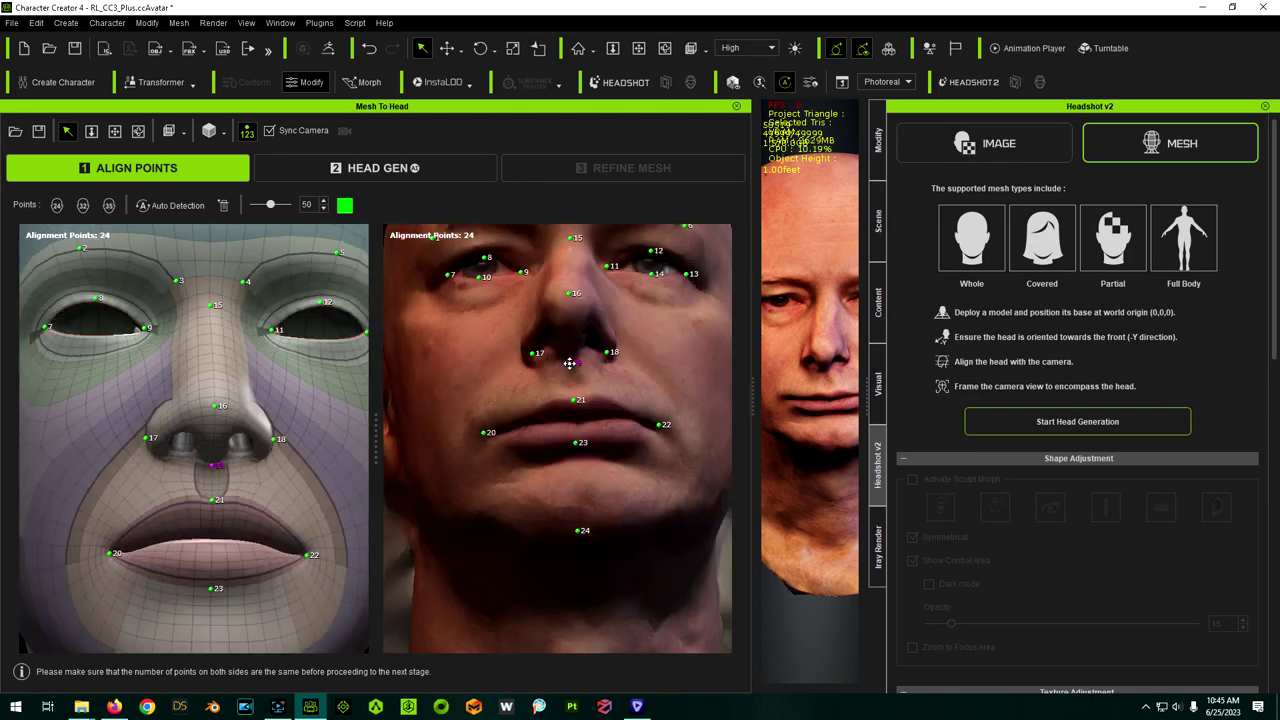
# Step: Adjust point 21 at the centre of the scanned head's upper lip and add points 25 and 26 where the lips meet
pyautogui.scroll(-5, 589, 405)
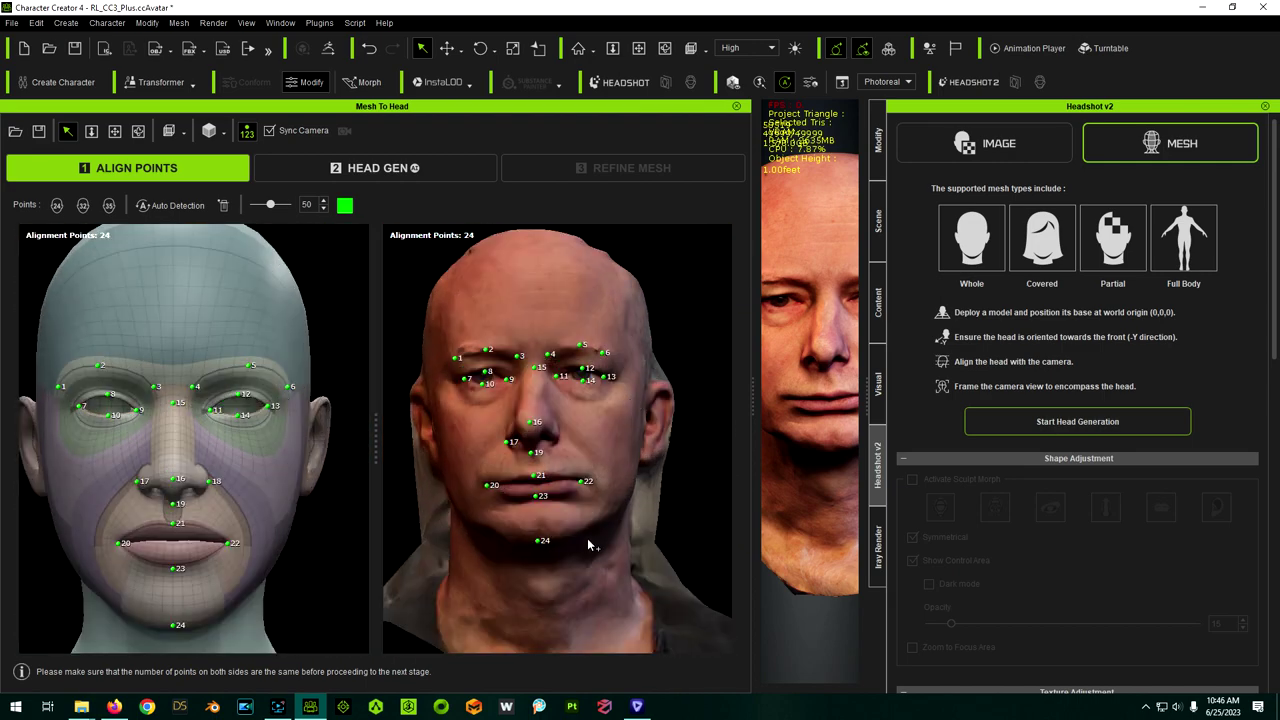
pyautogui.scroll(3, 588, 542)
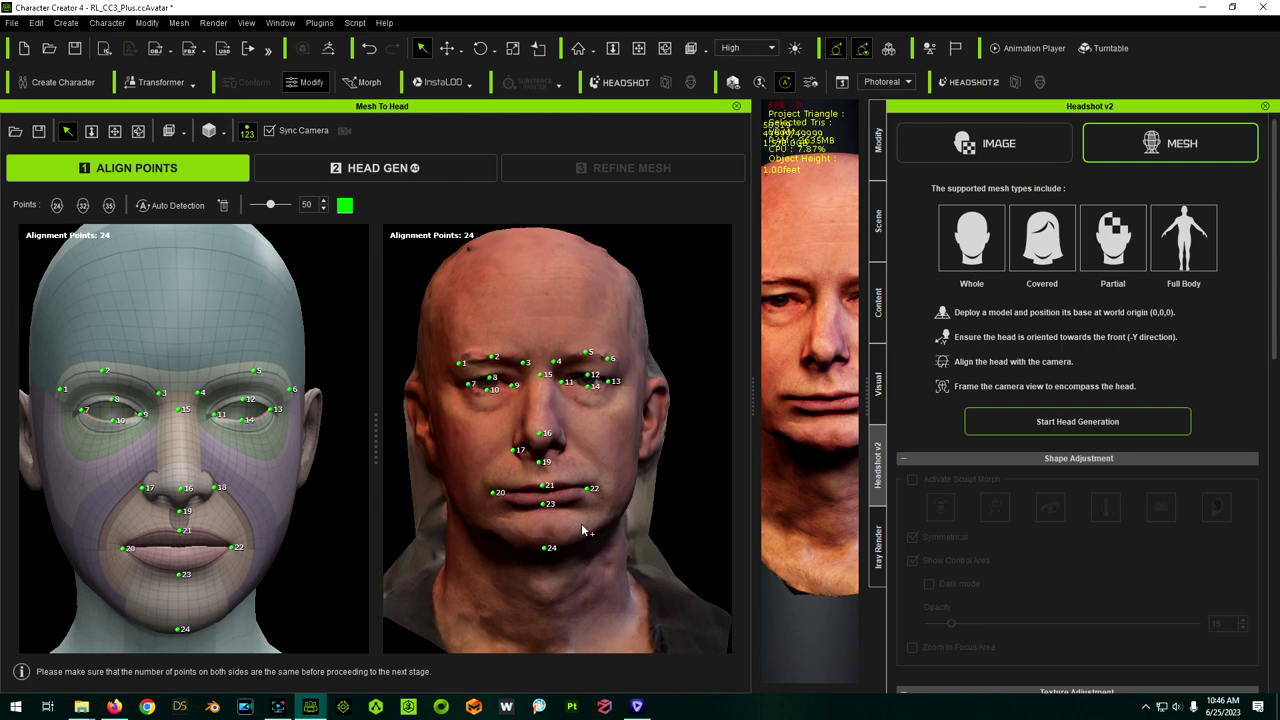
pyautogui.scroll(5, 546, 530)
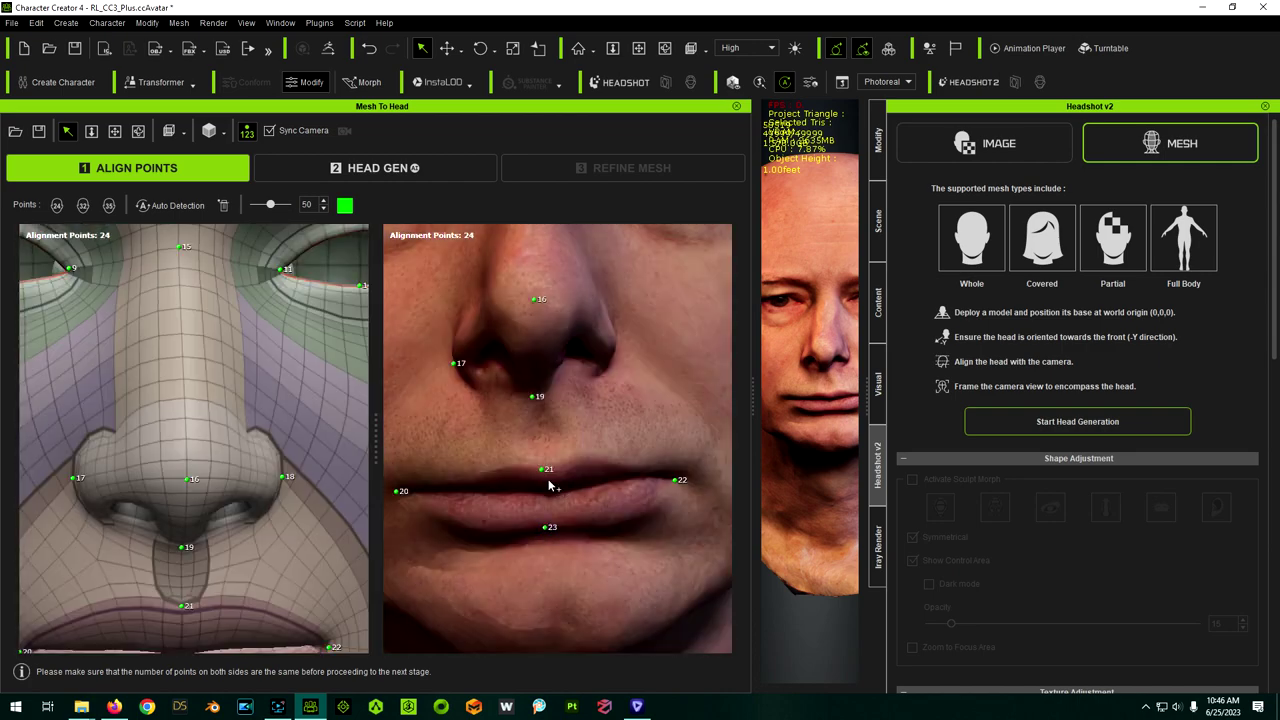
pyautogui.click(541, 471)
pyautogui.click(545, 469)
pyautogui.click(547, 488)
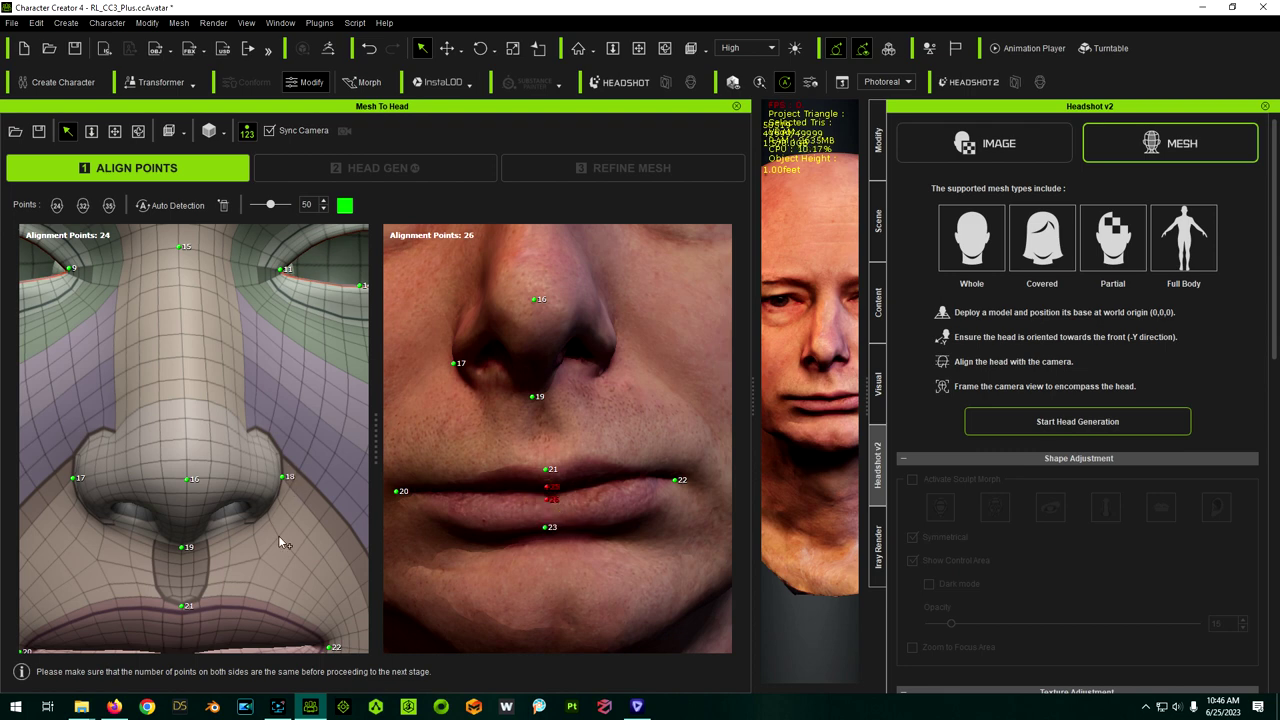
# Step: Add the matching points 25 and 26 where the lips meet on the template head
pyautogui.moveTo(282, 540); pyautogui.dragTo(289, 441, button='middle')
pyautogui.click(195, 521)
pyautogui.click(196, 537)
# Step: Add alignment points 27 to 30 around the right ear on both the template and the scanned head
pyautogui.moveTo(152, 428); pyautogui.dragTo(300, 320, button='right')
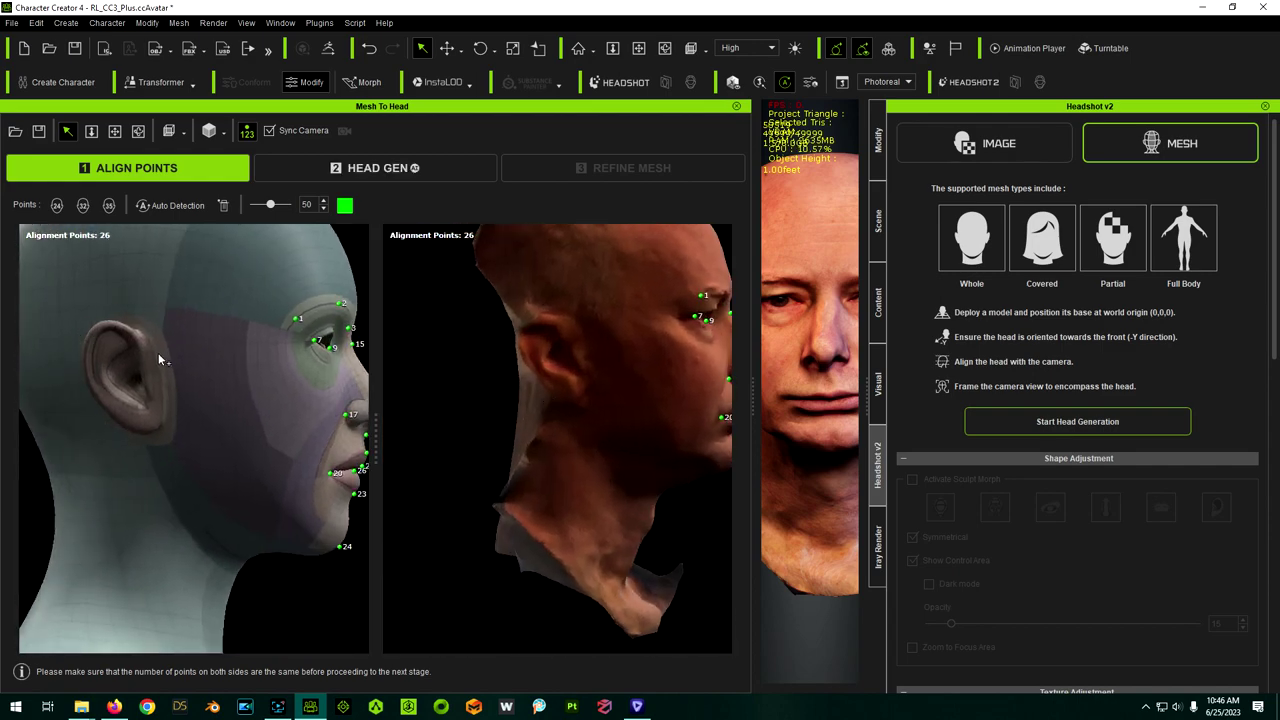
pyautogui.scroll(4, 158, 355)
pyautogui.click(209, 366)
# Step: Place points 31 to 34 on the template head's left ear: top, lobe, outer rim and inner ear
pyautogui.moveTo(634, 429); pyautogui.dragTo(334, 470, button='right')
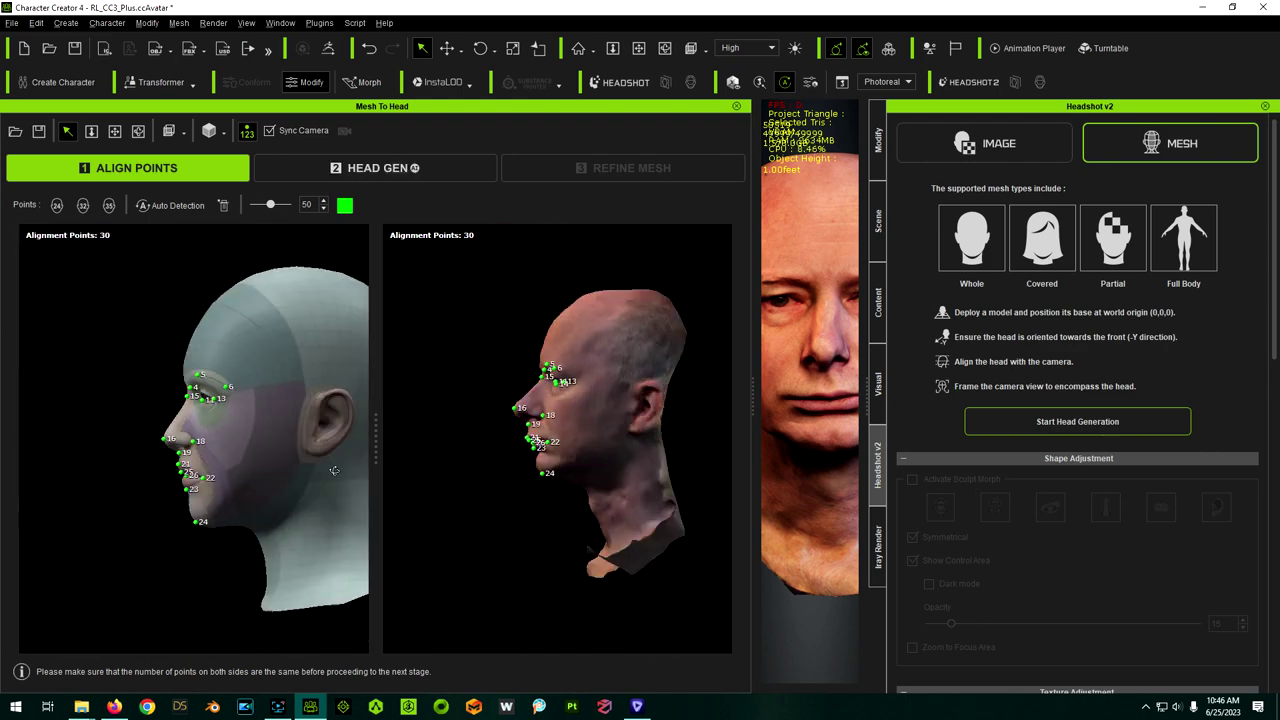
pyautogui.scroll(5, 334, 470)
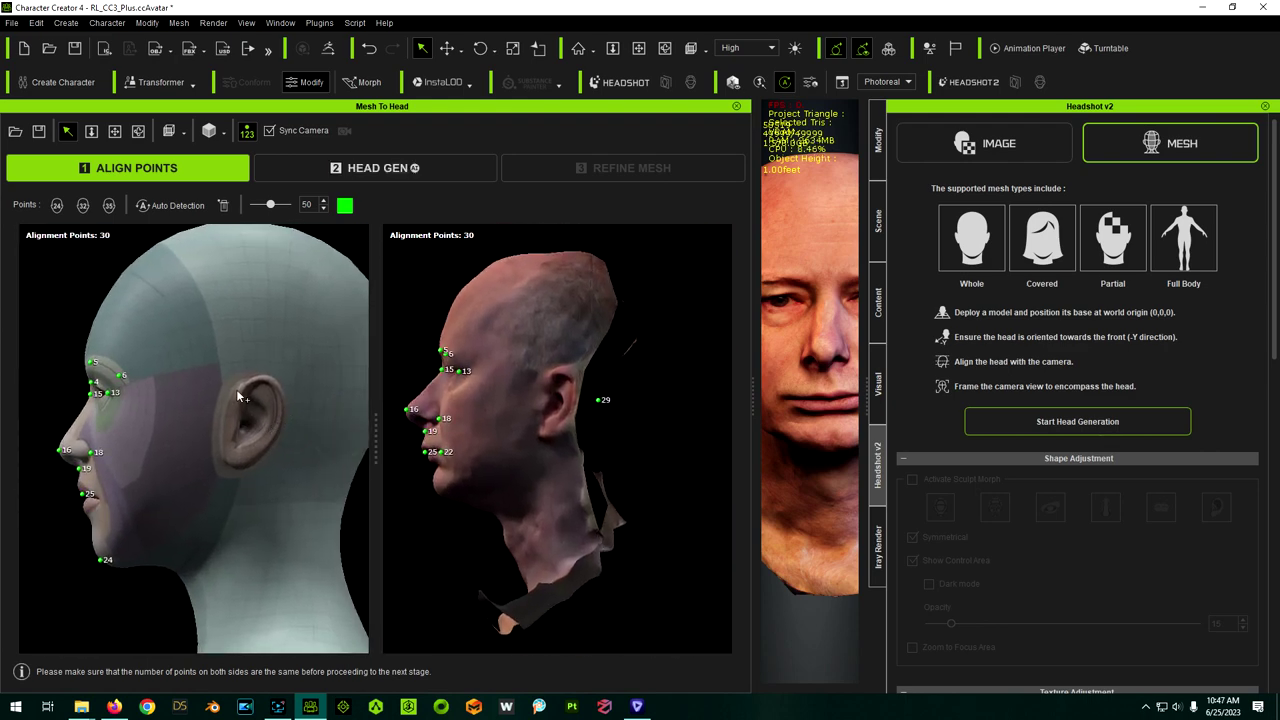
pyautogui.scroll(2, 238, 396)
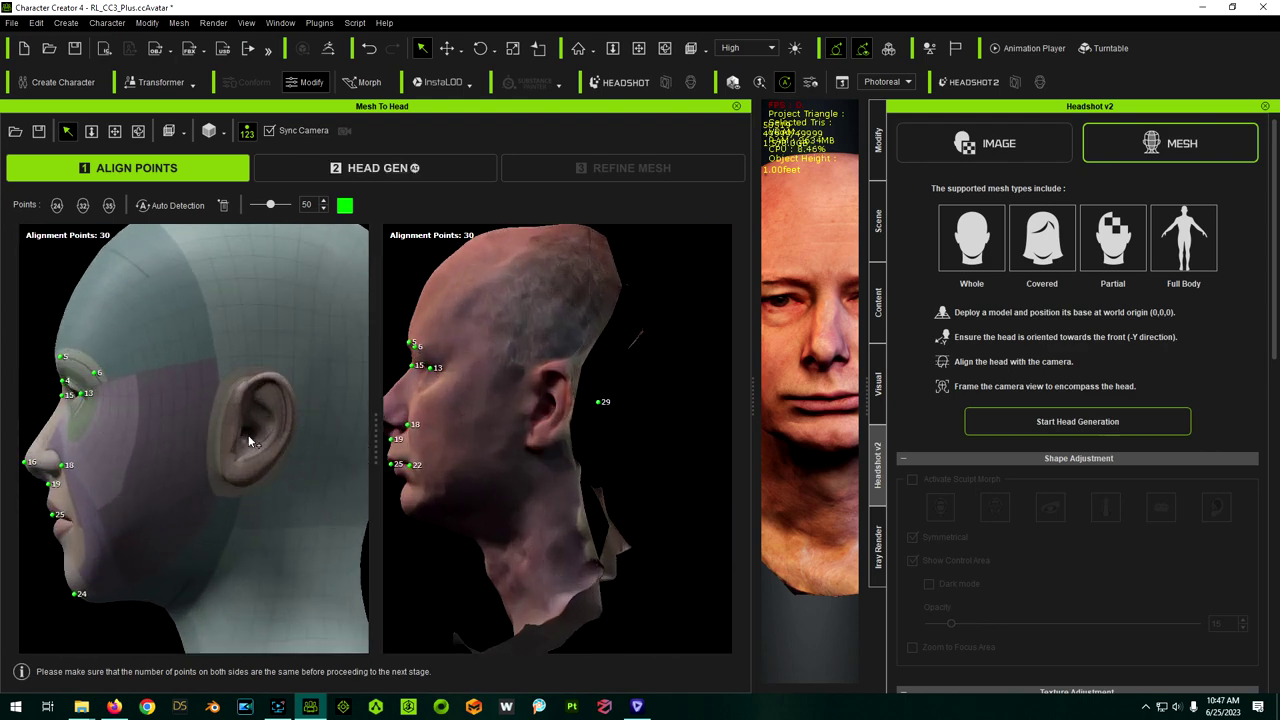
pyautogui.click(277, 376)
pyautogui.click(243, 480)
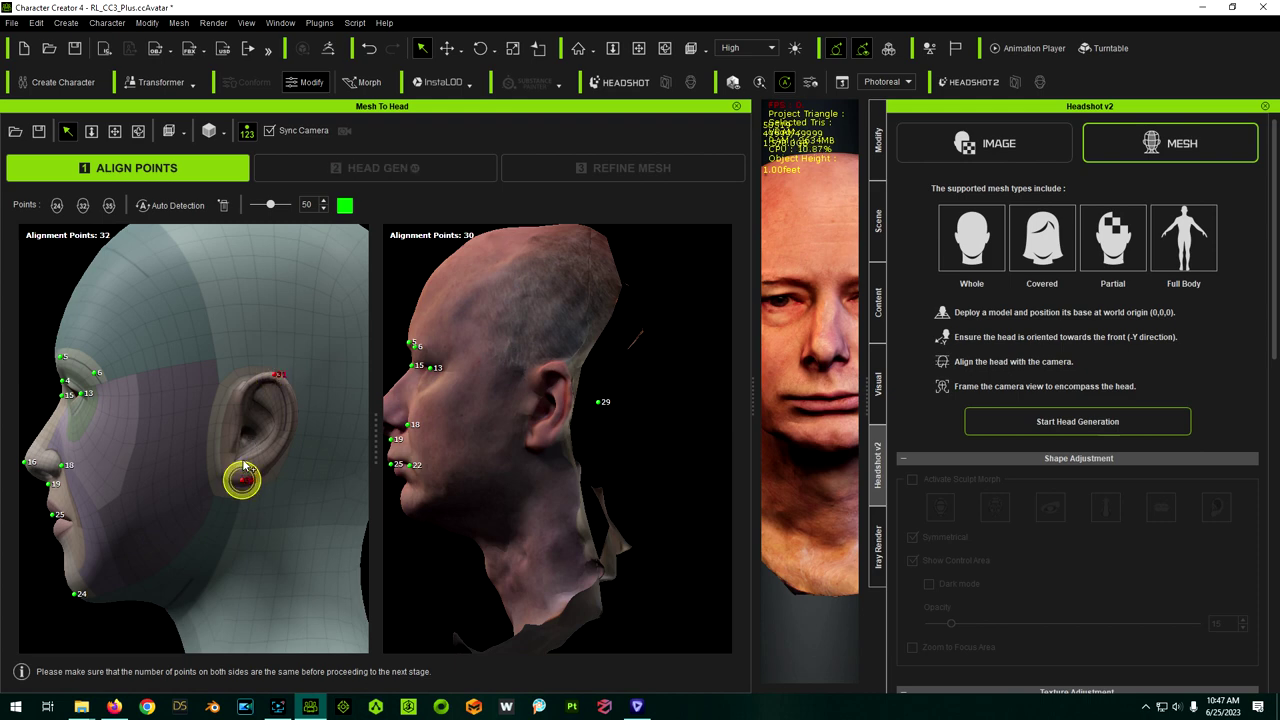
pyautogui.click(296, 417)
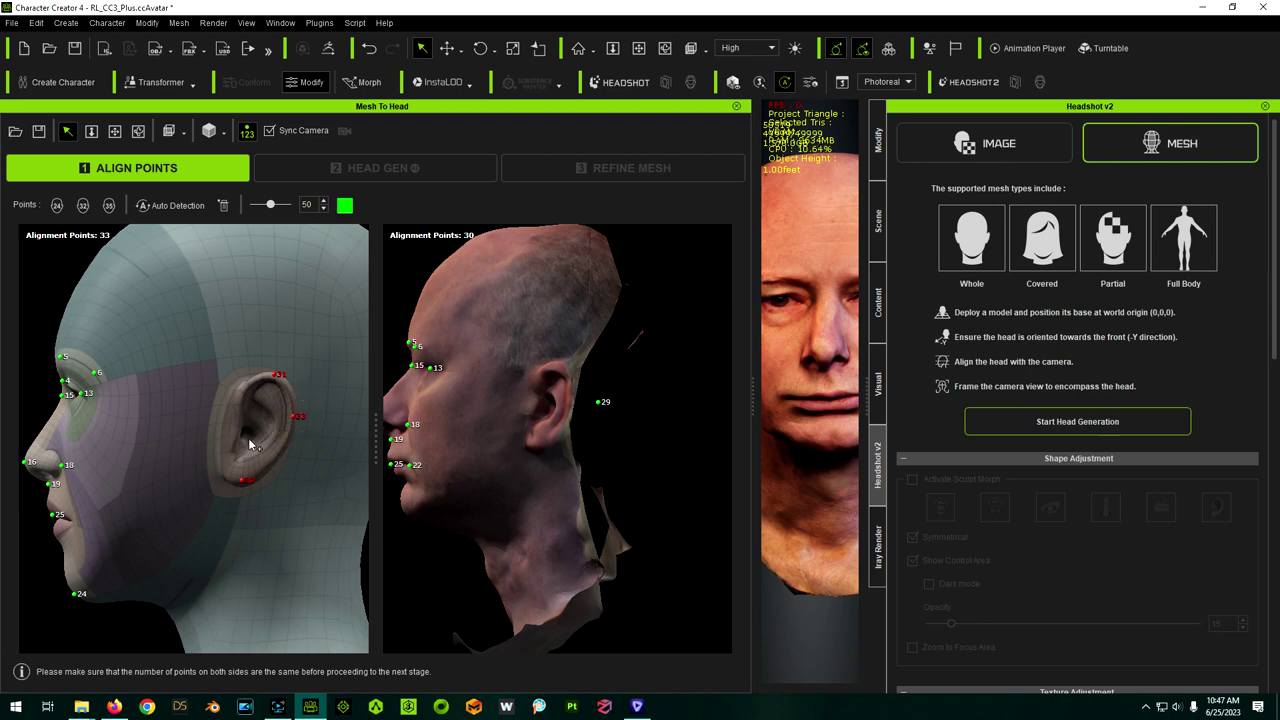
pyautogui.click(247, 436)
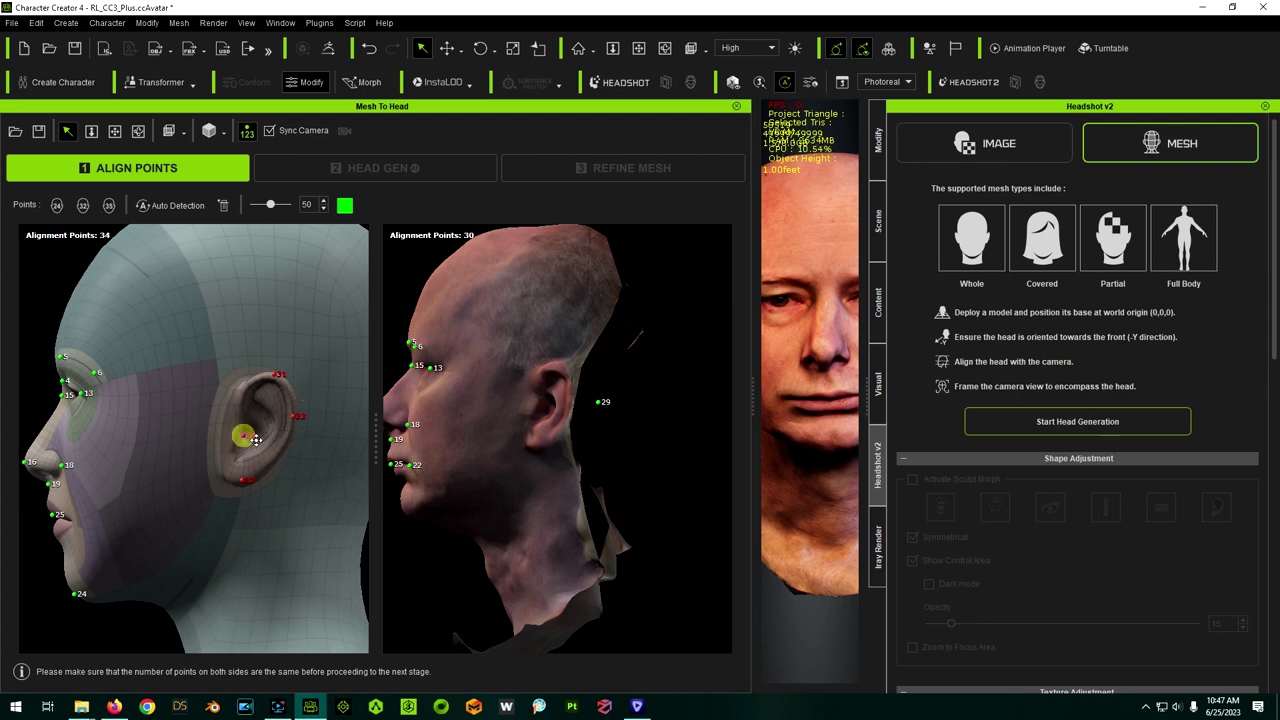
# Step: Place the matching points 31 to 34 on the scanned head's left ear: top, lobe, outer rim and inner ear
pyautogui.click(557, 364)
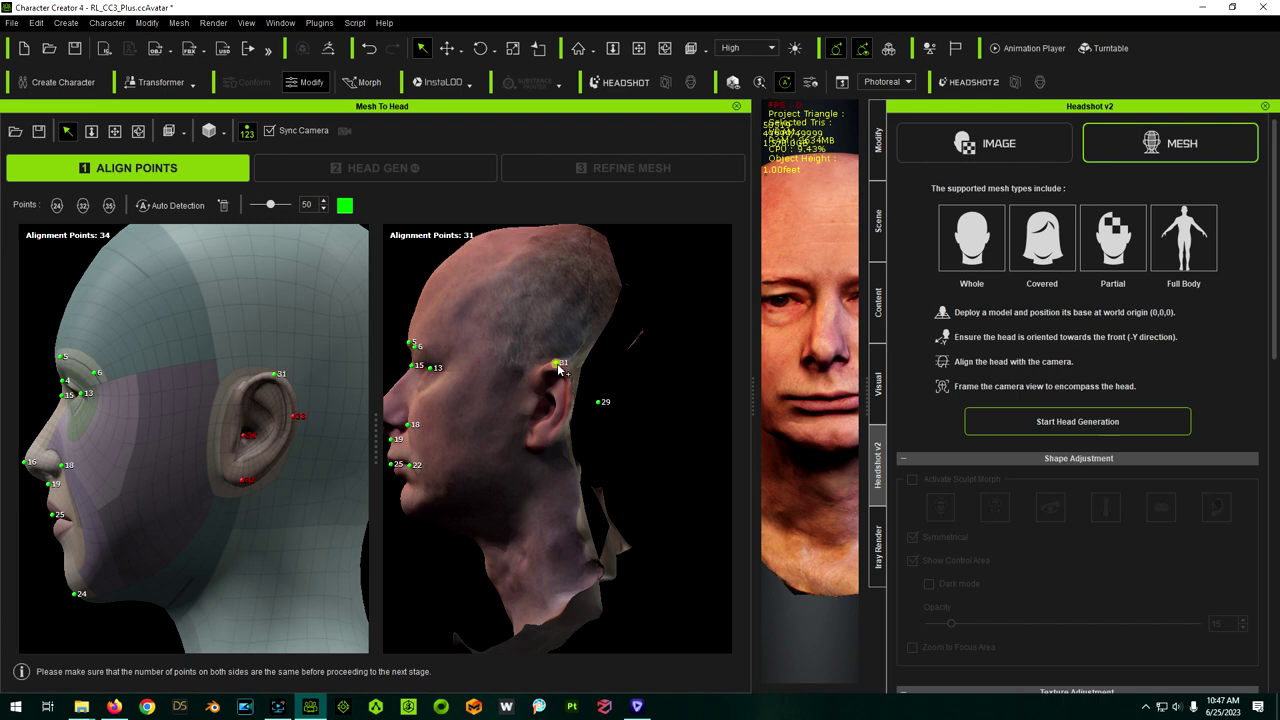
pyautogui.click(537, 447)
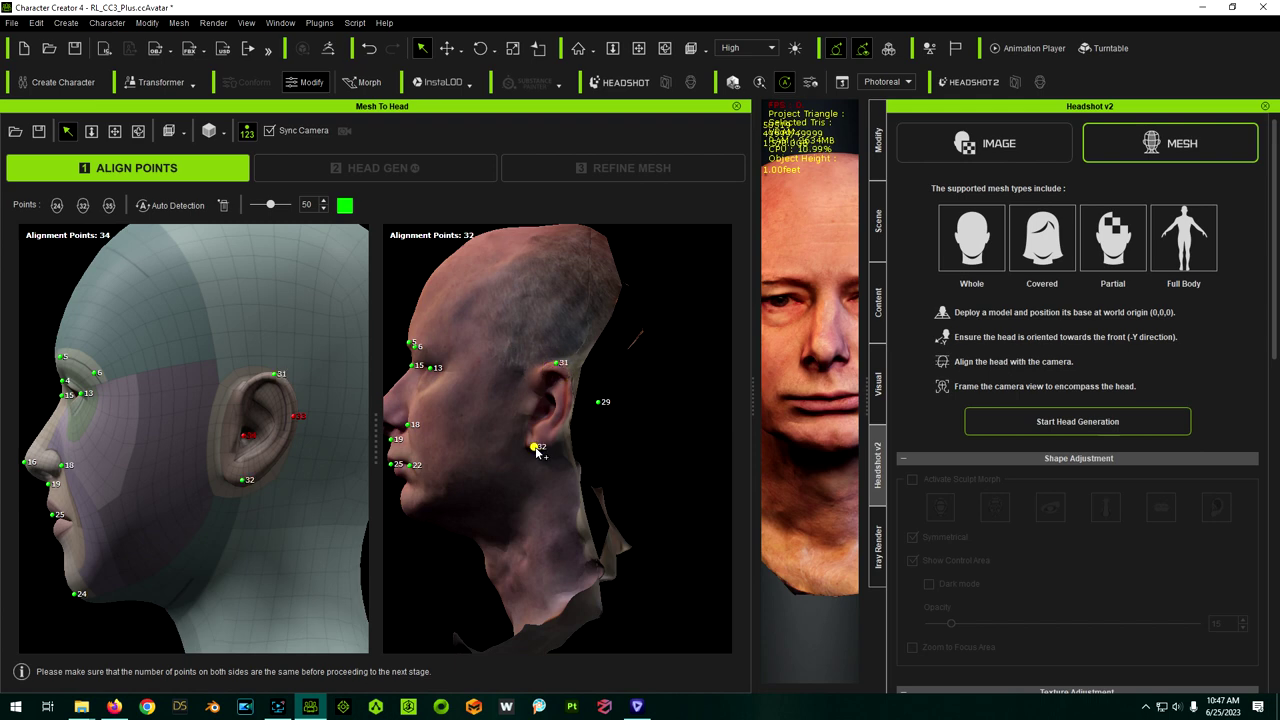
pyautogui.click(569, 400)
pyautogui.click(545, 407)
# Step: Add alignment point 35 at the crown of both heads and return to the front view
pyautogui.moveTo(462, 393); pyautogui.dragTo(423, 529, button='right')
pyautogui.click(529, 443)
pyautogui.moveTo(529, 443); pyautogui.dragTo(551, 557, button='right')
pyautogui.scroll(2, 551, 557)
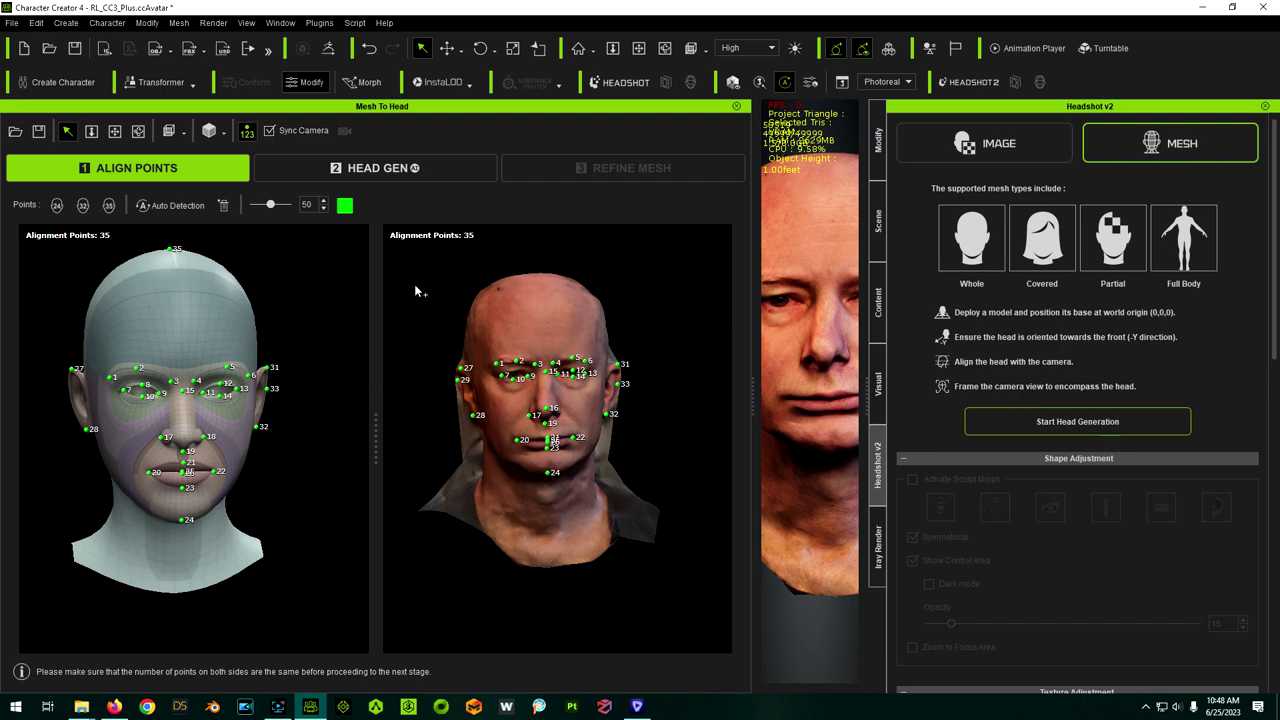
# Step: Generate the head from the aligned points and inspect its face, sides and back of the skull
pyautogui.click(360, 170)
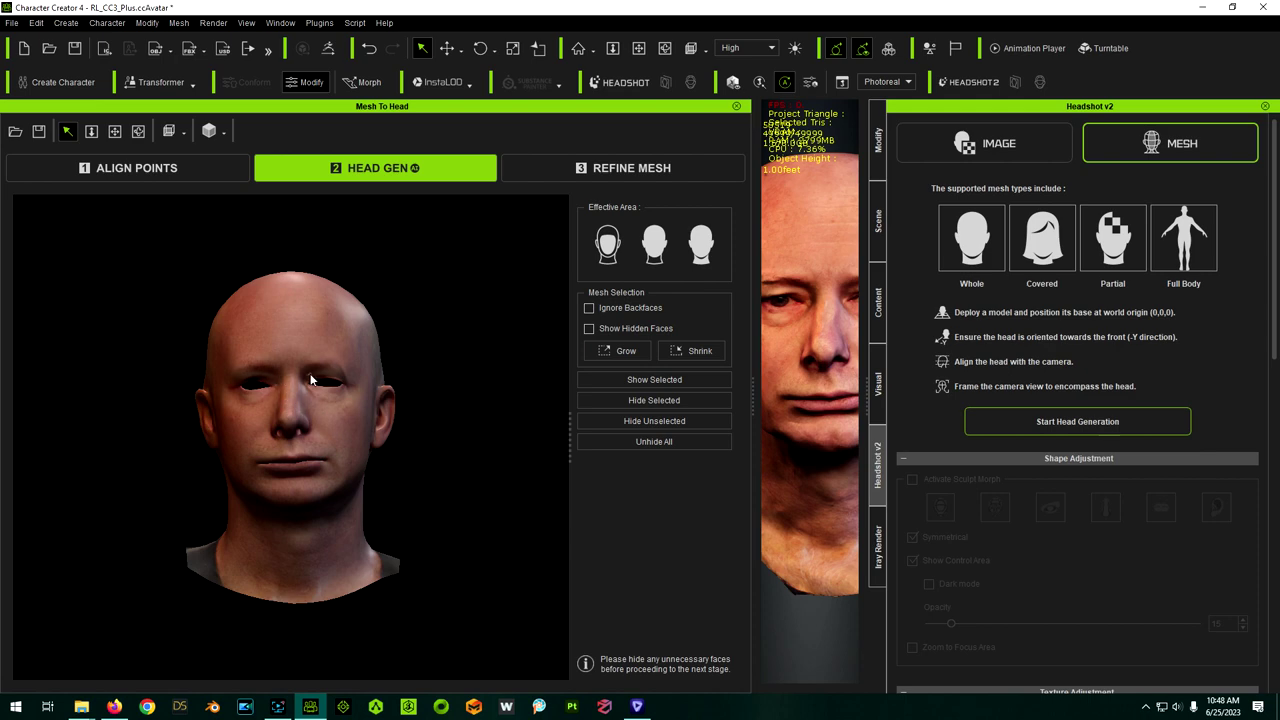
pyautogui.moveTo(292, 375); pyautogui.dragTo(270, 418, button='right')
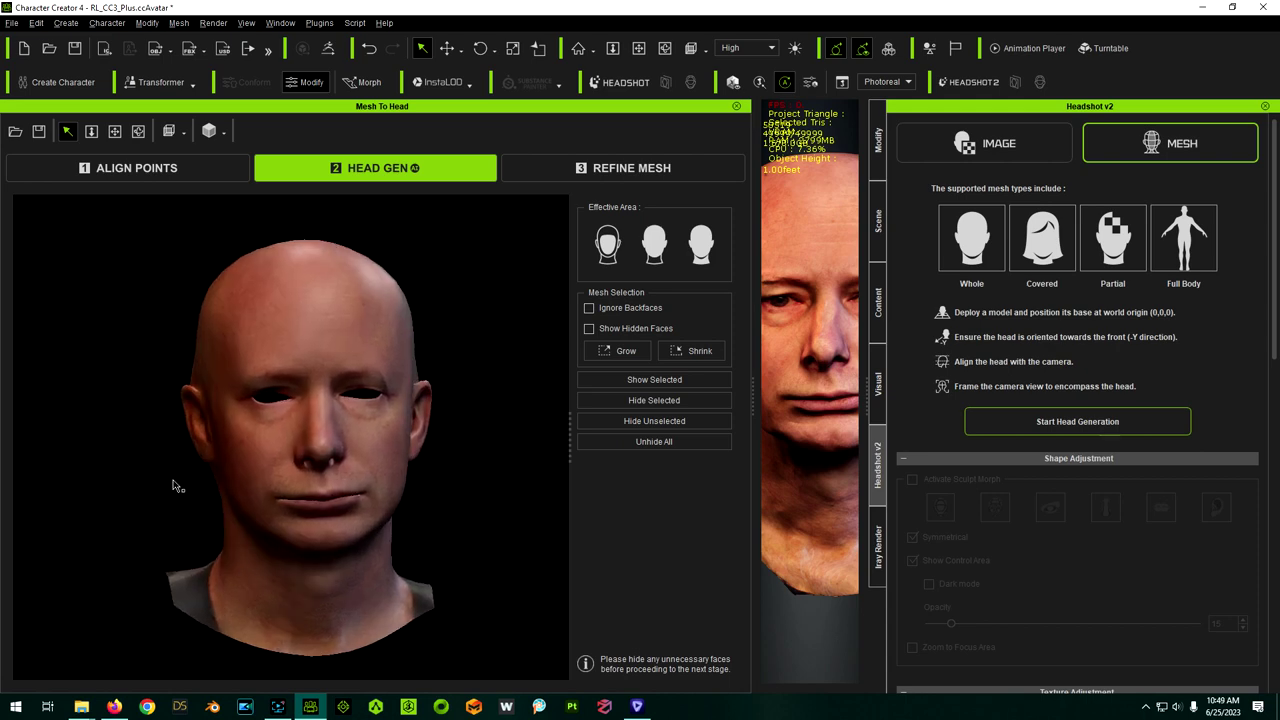
pyautogui.moveTo(177, 486)
pyautogui.mouseDown(button='right')
pyautogui.moveTo(465, 497)
pyautogui.moveTo(497, 406)
pyautogui.moveTo(630, 460)
pyautogui.moveTo(569, 491)
pyautogui.moveTo(505, 343)
pyautogui.moveTo(177, 466)
pyautogui.moveTo(188, 494)
pyautogui.mouseUp(button='right')
pyautogui.moveTo(563, 535); pyautogui.dragTo(64, 507, button='right')
pyautogui.moveTo(381, 489); pyautogui.dragTo(624, 485, button='right')
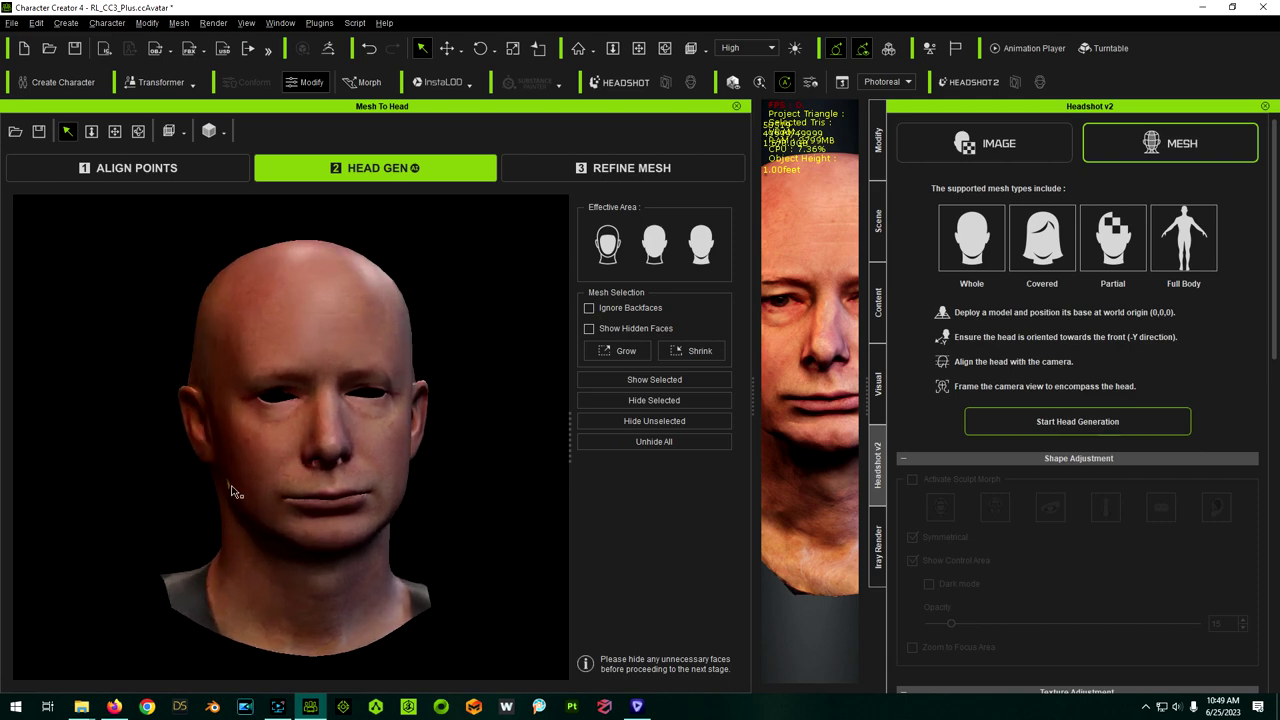
pyautogui.moveTo(240, 488); pyautogui.dragTo(173, 485, button='right')
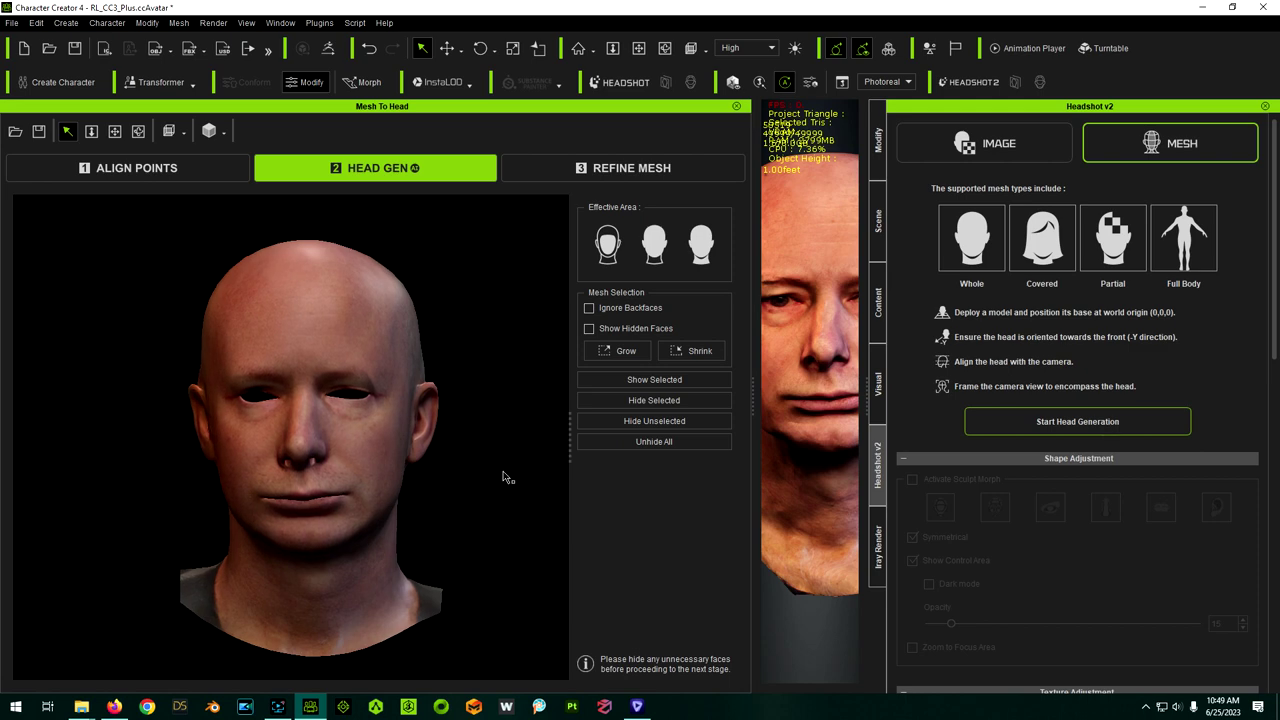
pyautogui.scroll(-1, 467, 304)
pyautogui.scroll(1, 482, 354)
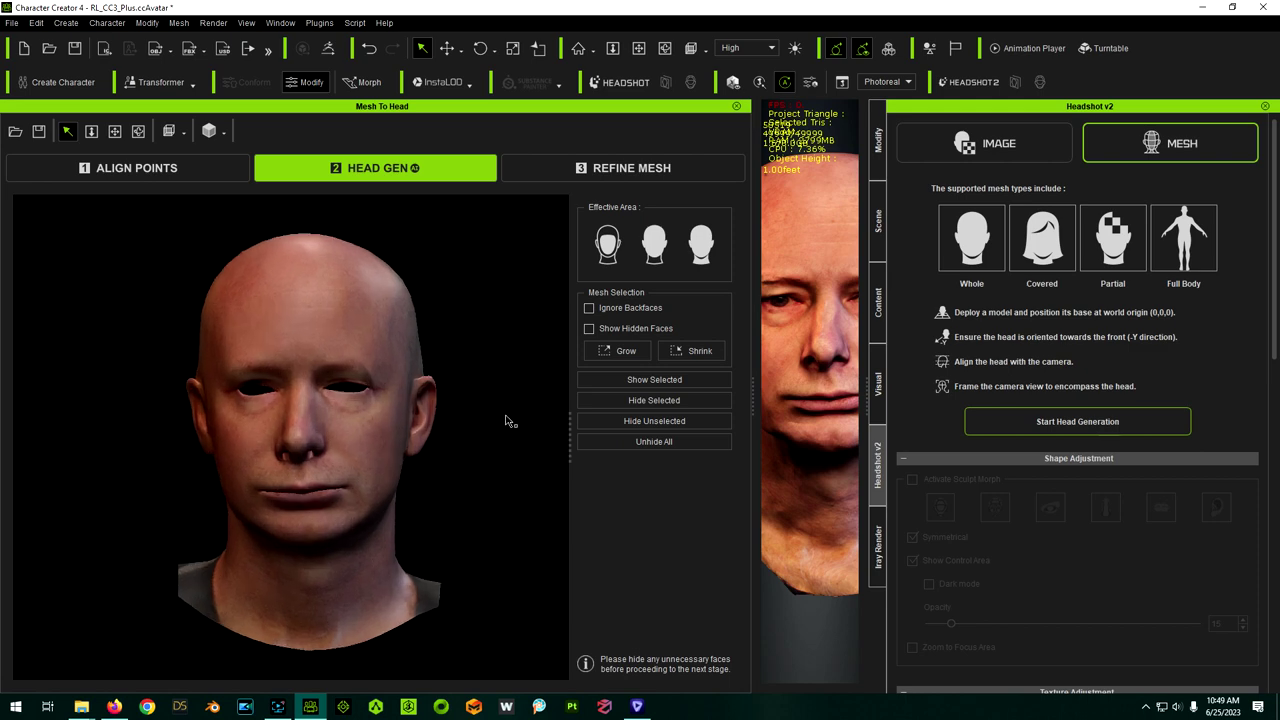
pyautogui.moveTo(506, 416); pyautogui.dragTo(501, 446, button='right')
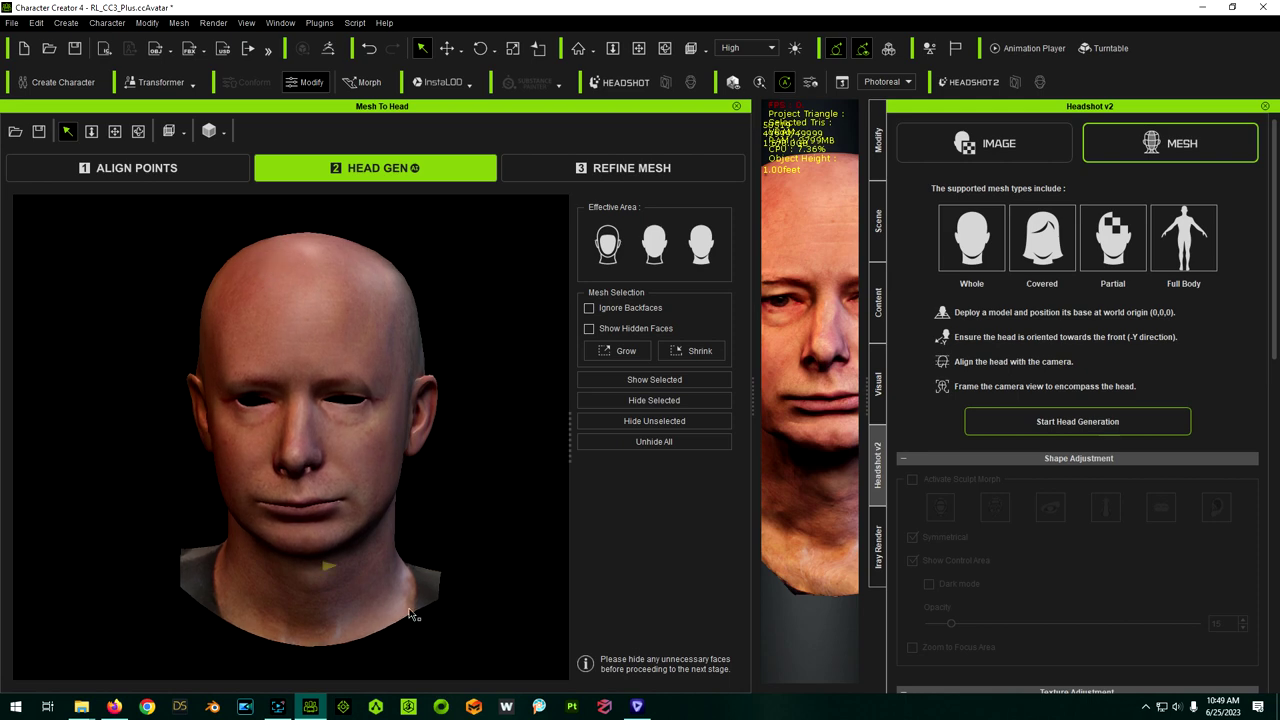
pyautogui.moveTo(533, 553); pyautogui.dragTo(113, 509, button='right')
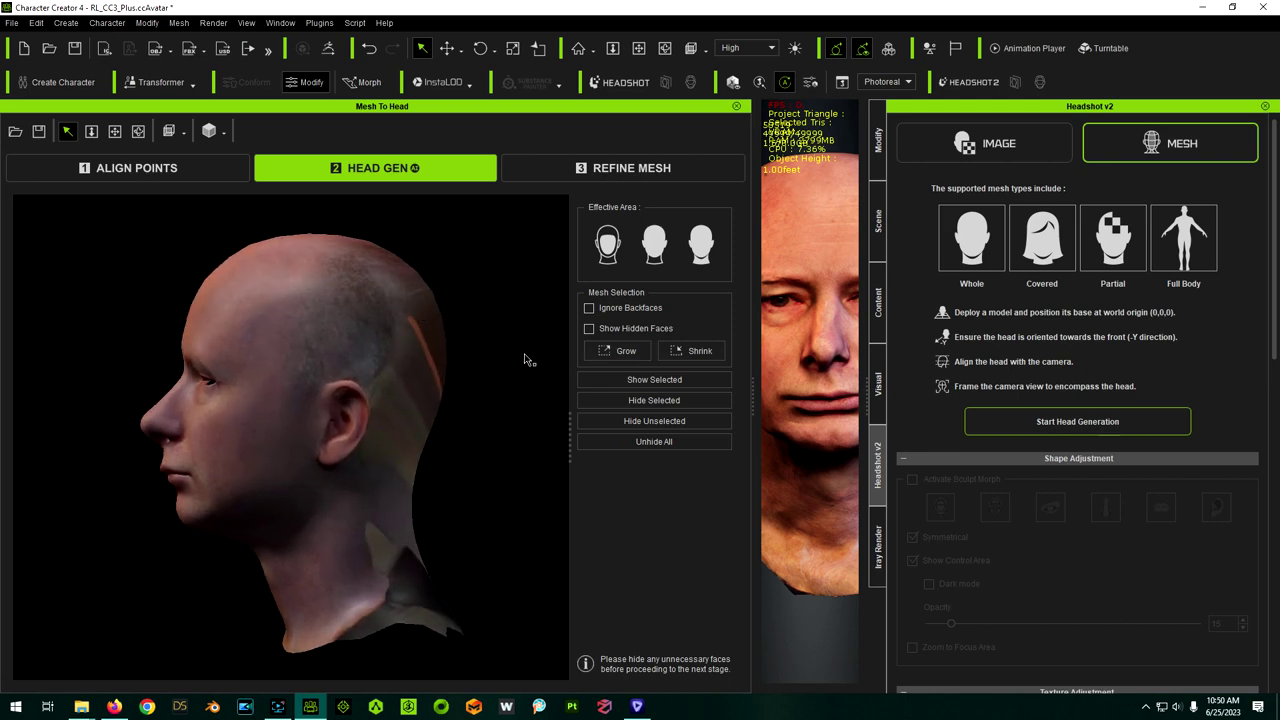
pyautogui.moveTo(352, 452); pyautogui.dragTo(511, 480, button='right')
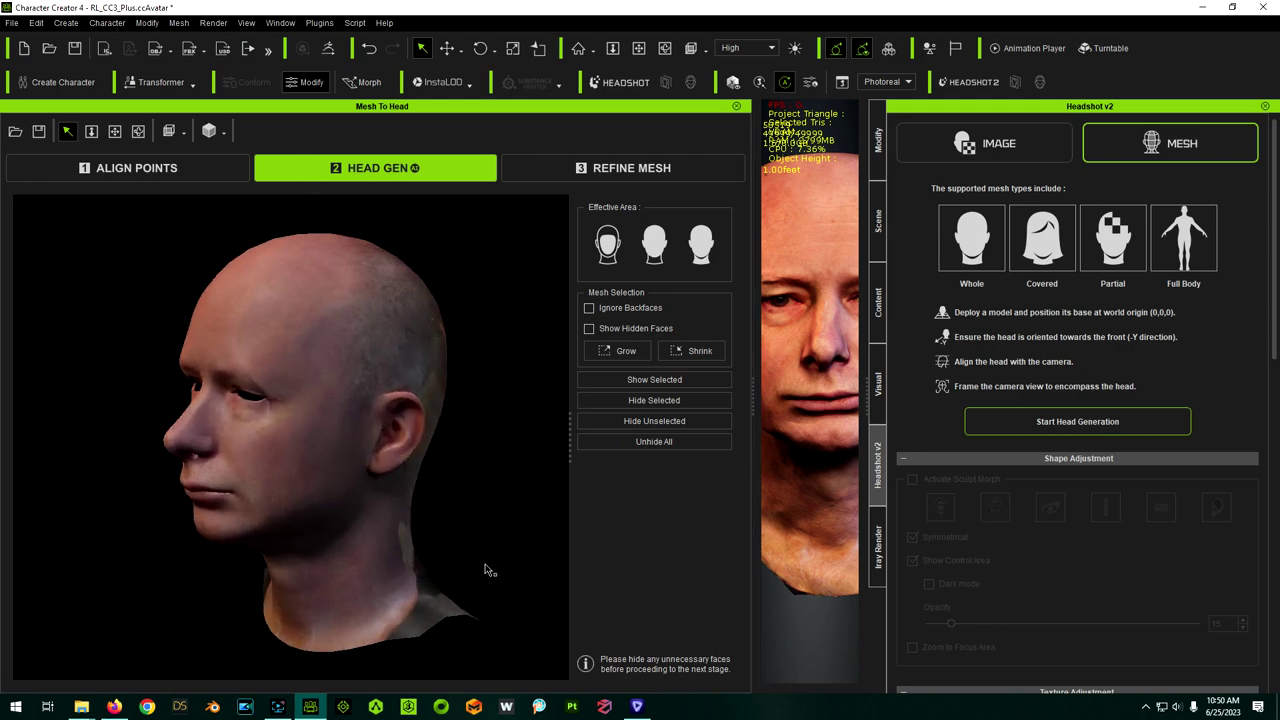
pyautogui.moveTo(432, 462); pyautogui.dragTo(640, 443, button='right')
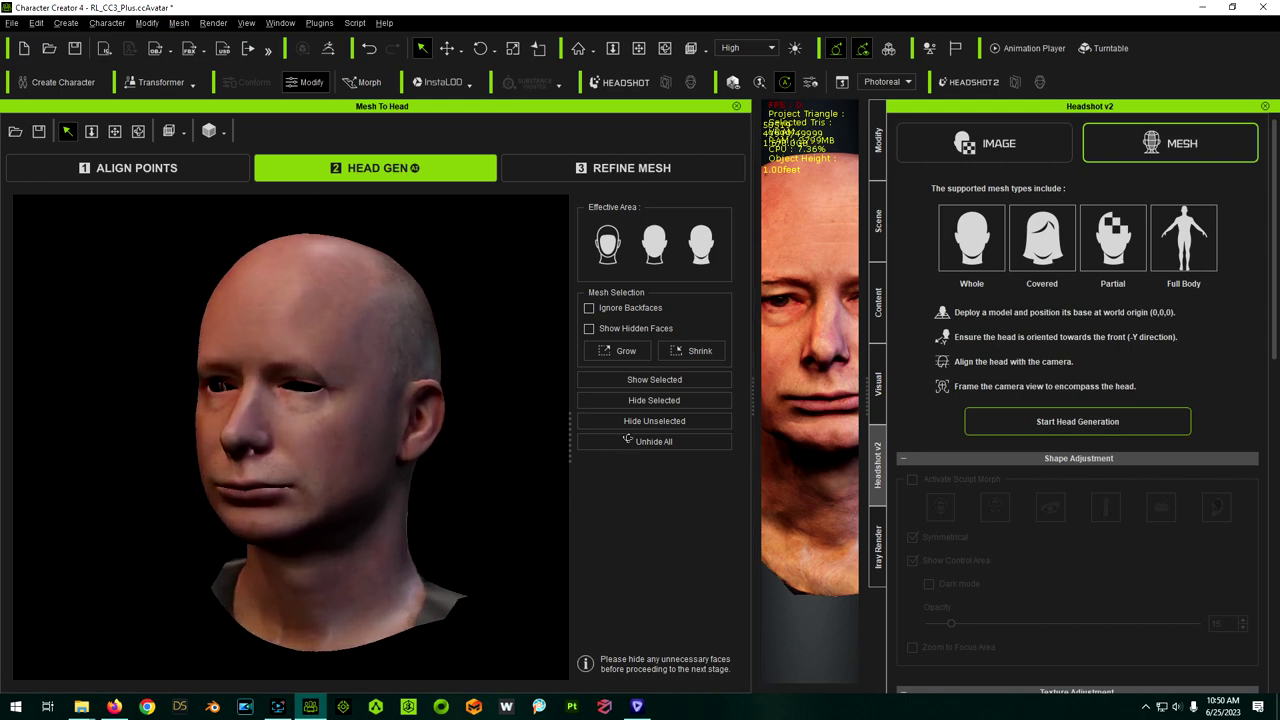
# Step: Try the face-only effective area and restore coverage of the full head and neck
pyautogui.click(605, 255)
pyautogui.moveTo(303, 443); pyautogui.dragTo(391, 560, button='right')
pyautogui.click(472, 541)
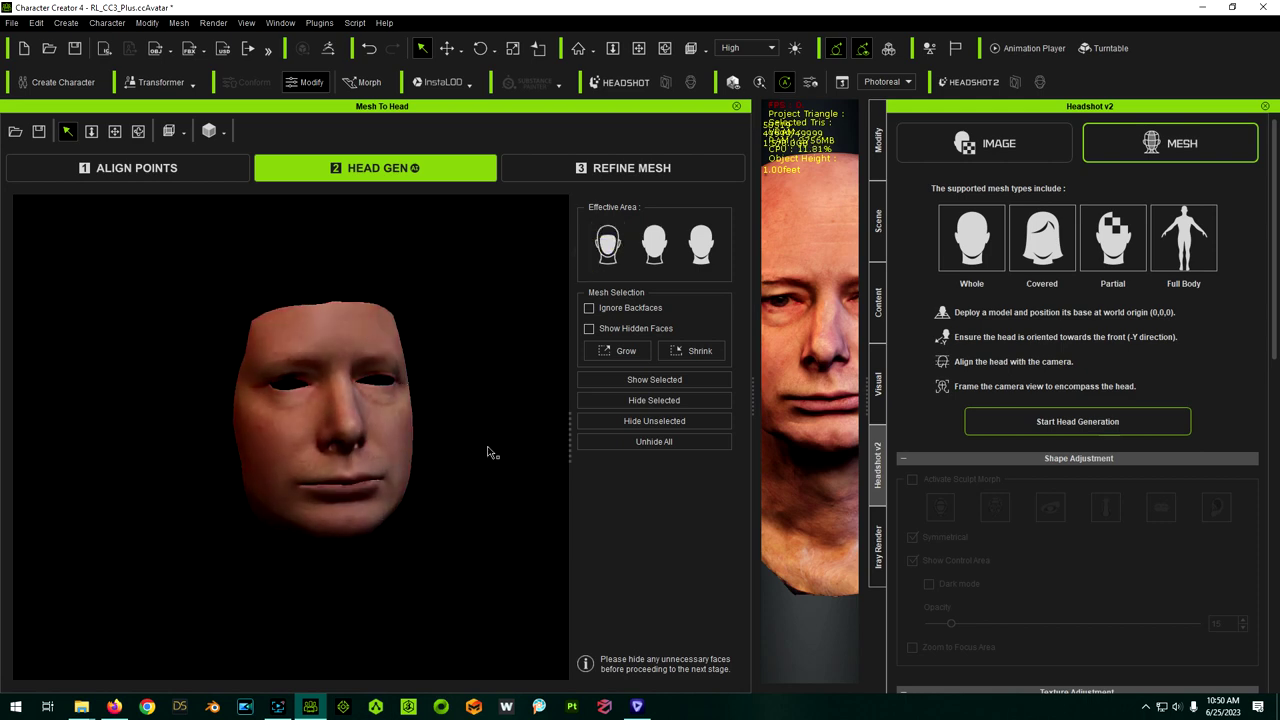
pyautogui.moveTo(510, 470); pyautogui.dragTo(412, 474, button='right')
pyautogui.moveTo(470, 536); pyautogui.dragTo(450, 506, button='right')
pyautogui.click(702, 252)
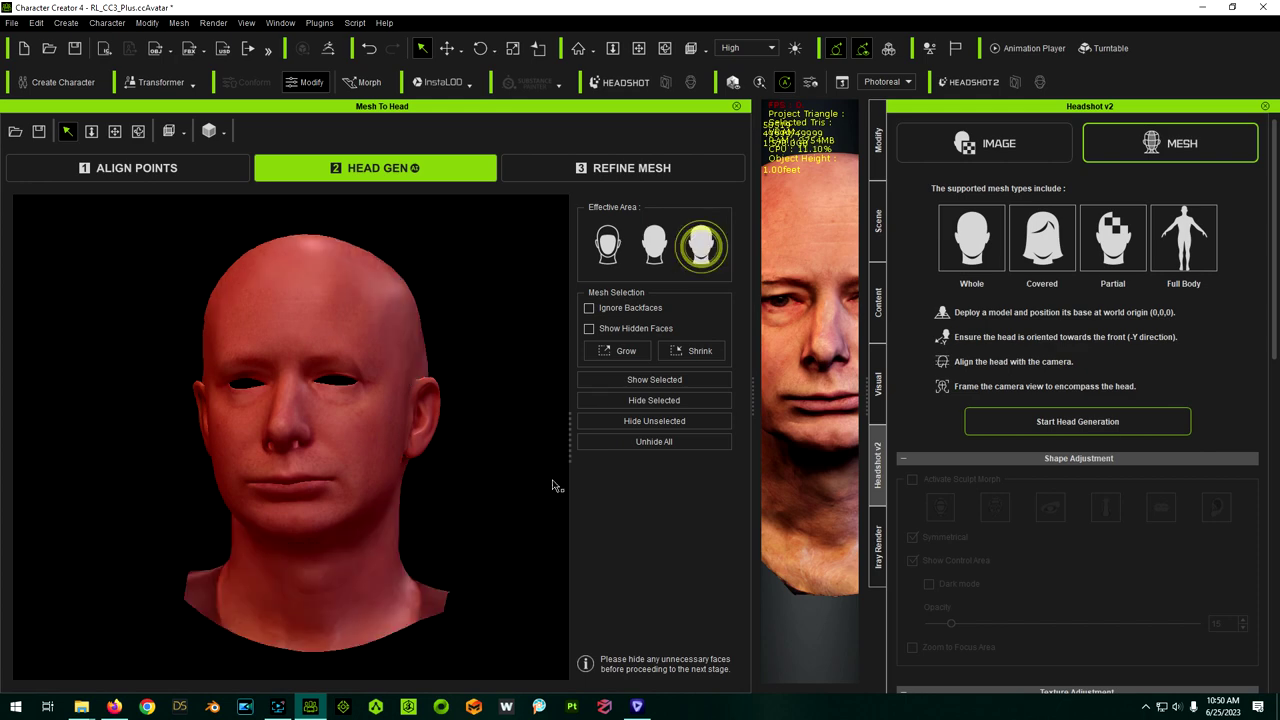
pyautogui.moveTo(550, 480); pyautogui.dragTo(586, 460, button='right')
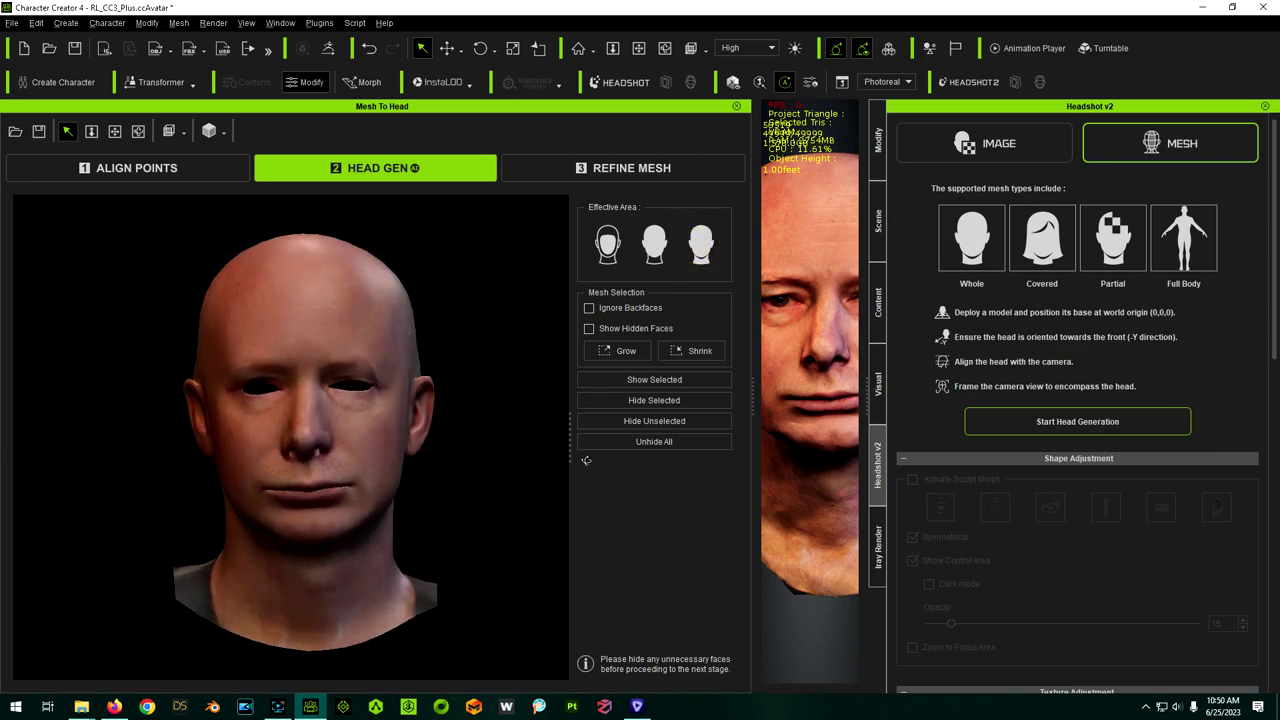
# Step: Proceed to the Refine Mesh stage and inspect the CC mesh overlaid on the scanned head
pyautogui.click(606, 169)
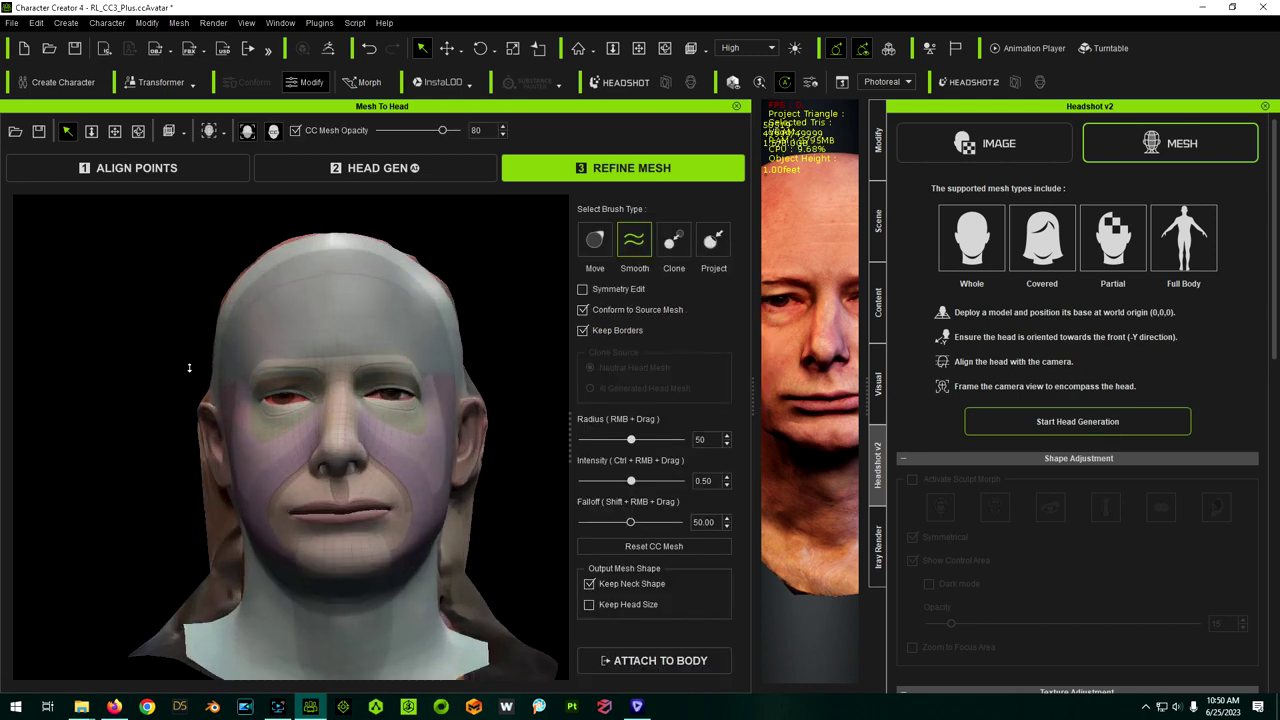
pyautogui.scroll(-3, 198, 426)
pyautogui.scroll(3, 334, 449)
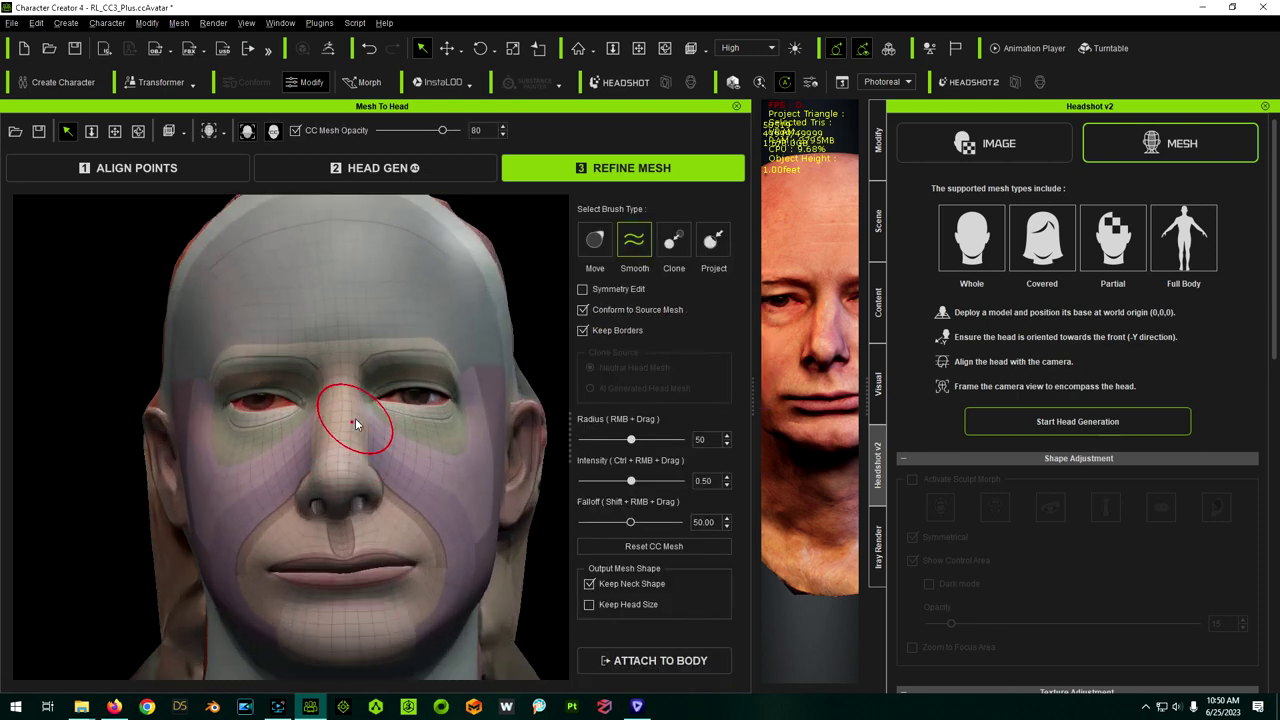
# Step: Fade the CC mesh opacity to 0 to compare one eye with the scan, and set it to 12
pyautogui.moveTo(354, 423); pyautogui.dragTo(354, 456, button='middle')
pyautogui.scroll(3, 314, 428)
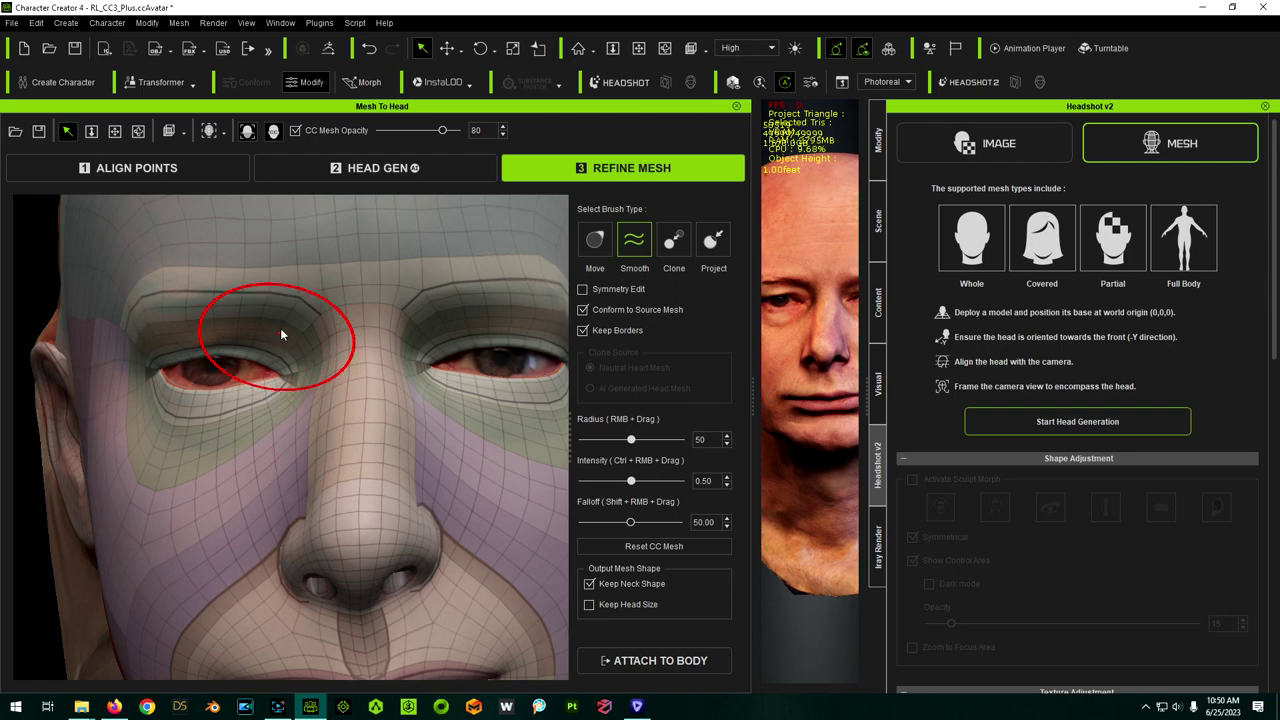
pyautogui.scroll(-3, 290, 323)
pyautogui.scroll(-2, 334, 394)
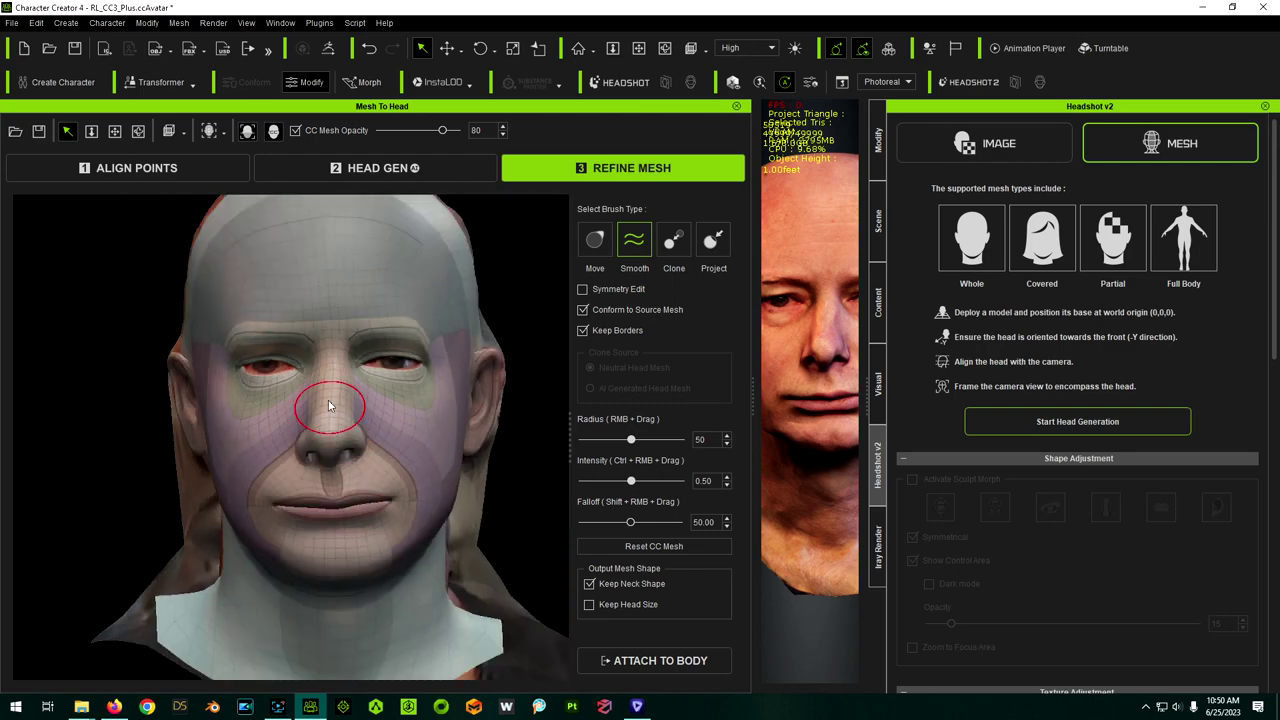
pyautogui.scroll(2, 304, 342)
pyautogui.scroll(3, 244, 356)
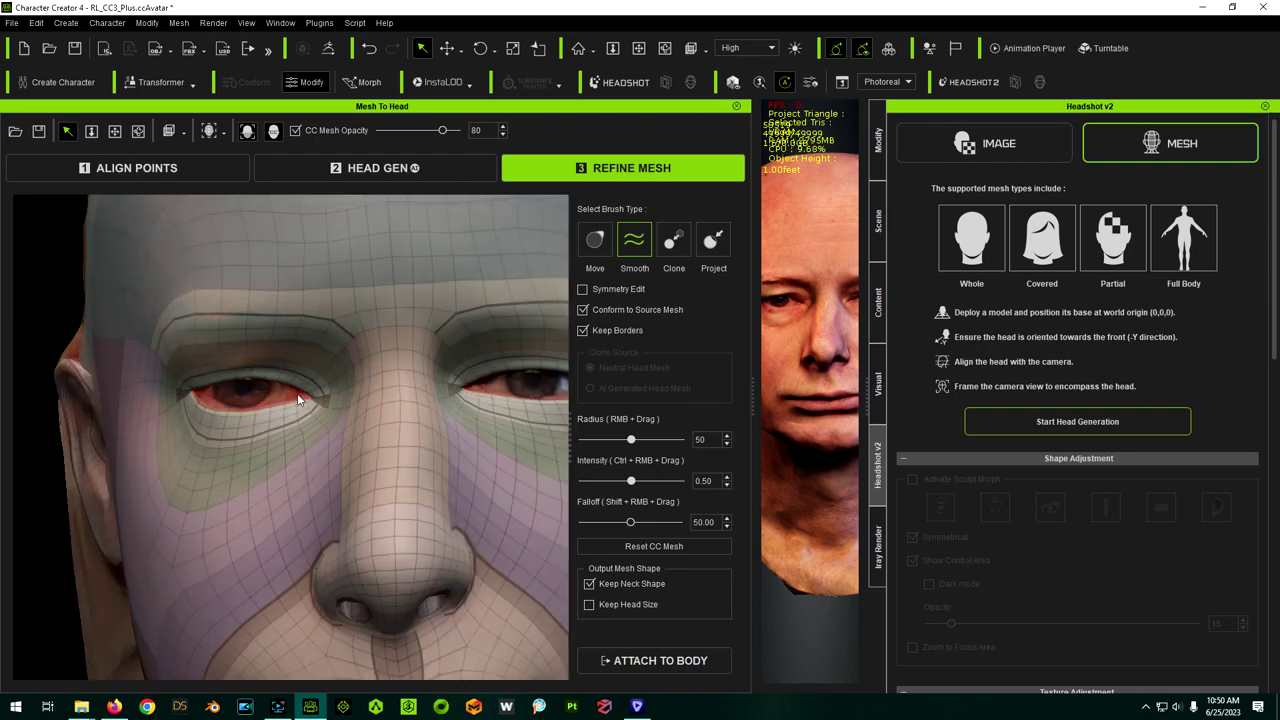
pyautogui.scroll(3, 297, 398)
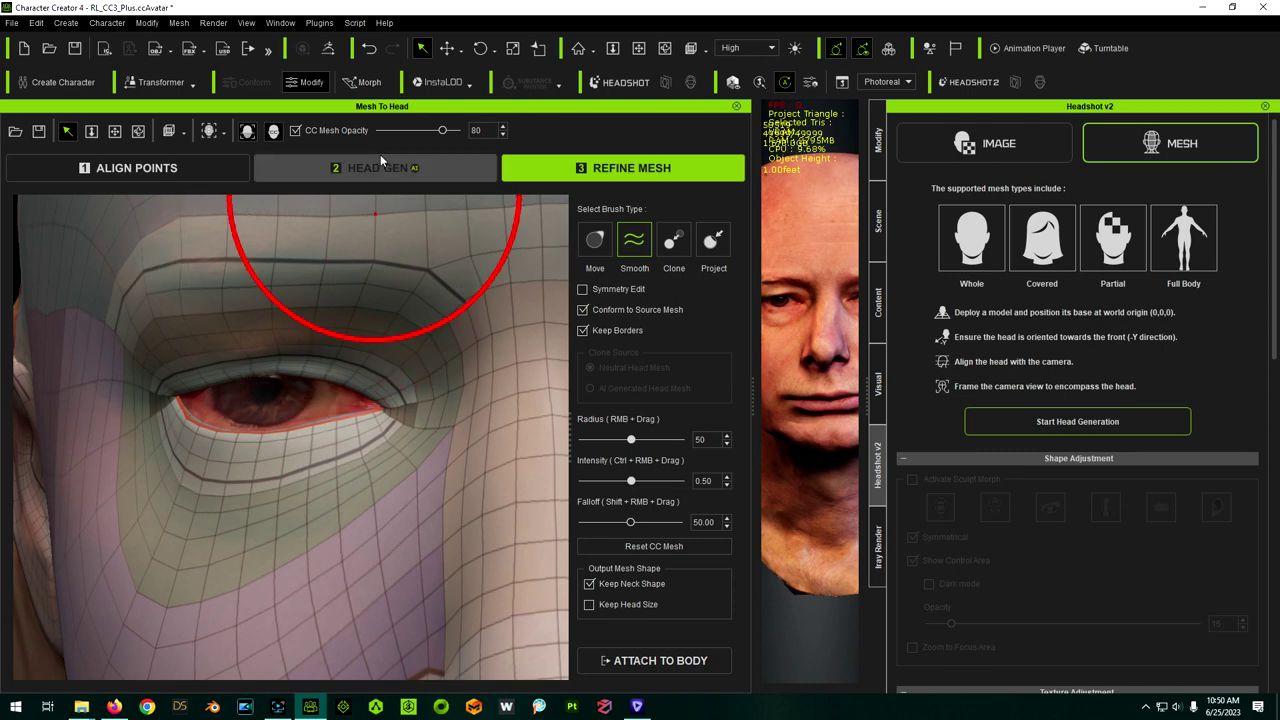
pyautogui.moveTo(442, 130); pyautogui.dragTo(379, 134)
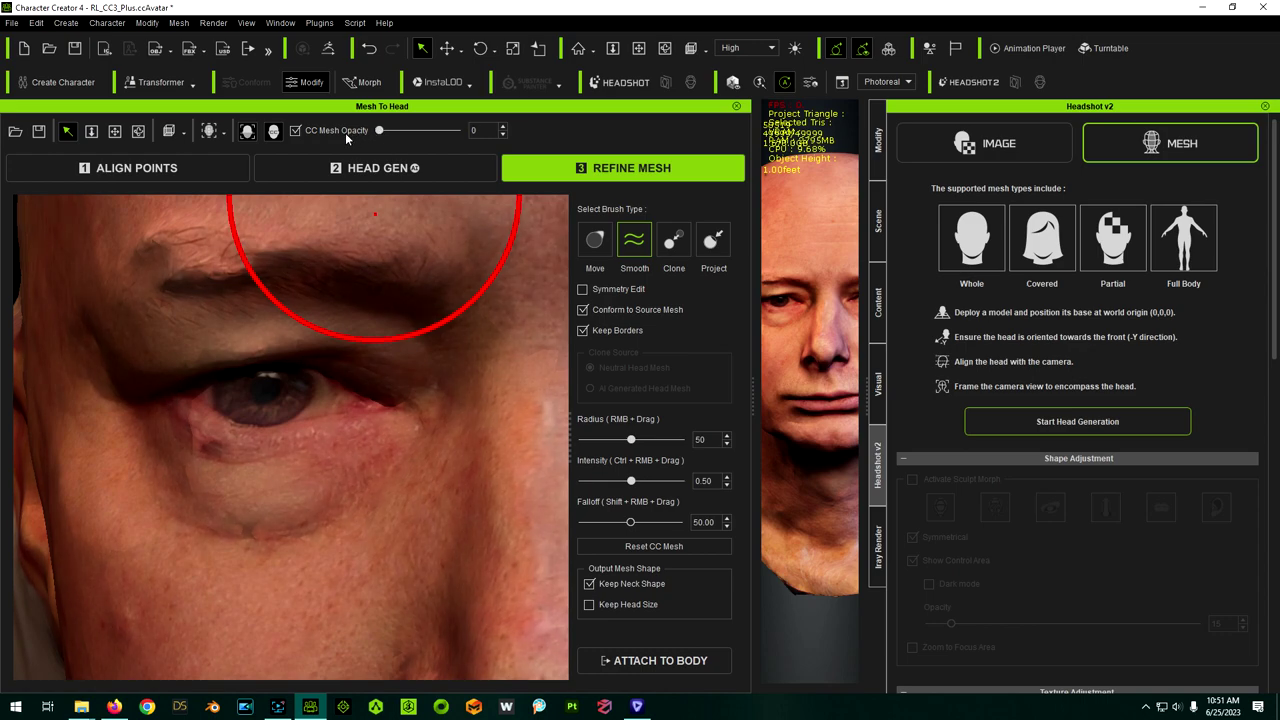
pyautogui.moveTo(379, 131)
pyautogui.mouseDown()
pyautogui.moveTo(443, 138)
pyautogui.moveTo(366, 137)
pyautogui.mouseUp()
pyautogui.scroll(-3, 349, 392)
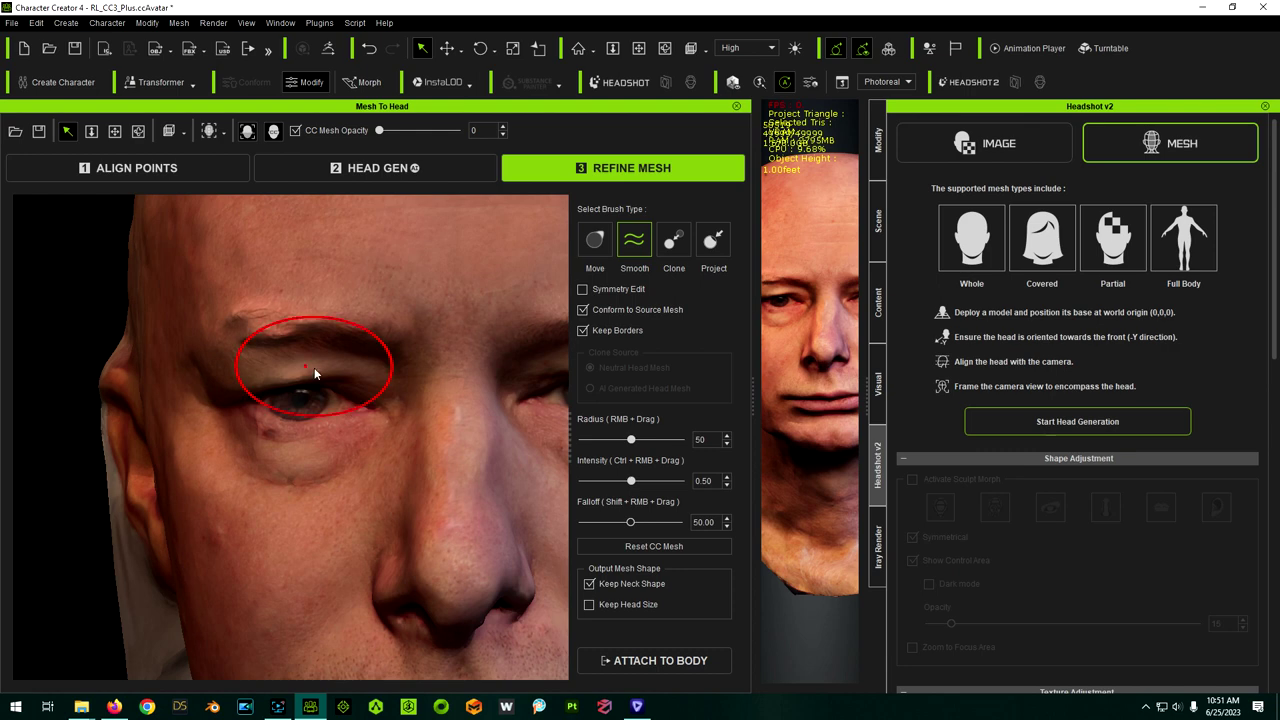
pyautogui.scroll(5, 314, 373)
pyautogui.moveTo(380, 130)
pyautogui.mouseDown()
pyautogui.moveTo(416, 135)
pyautogui.moveTo(368, 134)
pyautogui.moveTo(400, 135)
pyautogui.moveTo(372, 135)
pyautogui.moveTo(387, 132)
pyautogui.mouseUp()
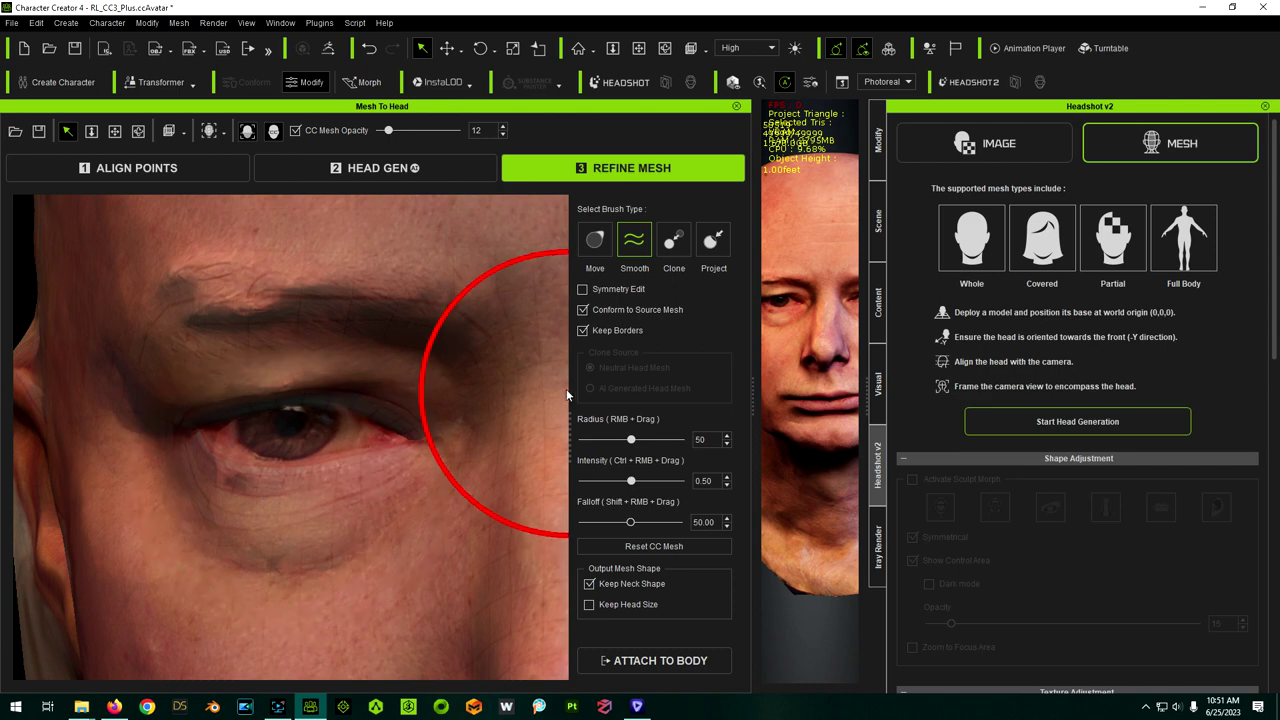
# Step: Set up the Move brush with Keep Borders off and a radius of 17 for the eyelid
pyautogui.click(598, 242)
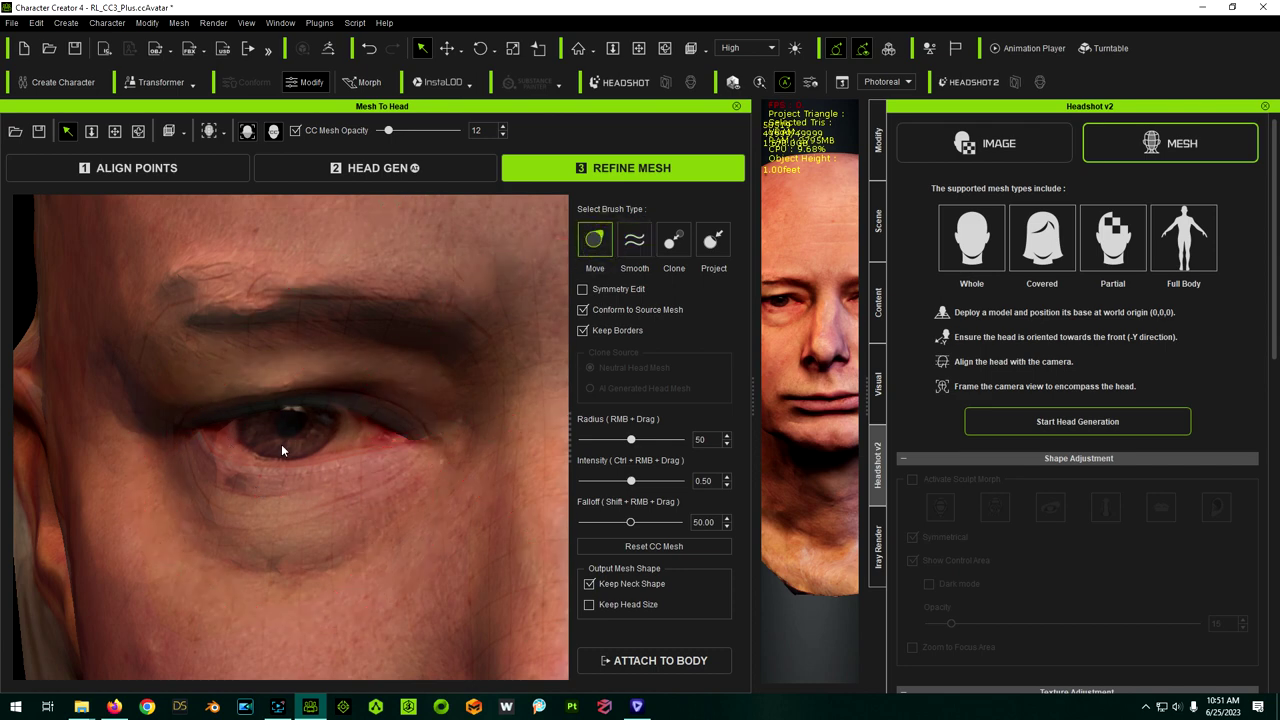
pyautogui.moveTo(207, 455); pyautogui.dragTo(225, 454)
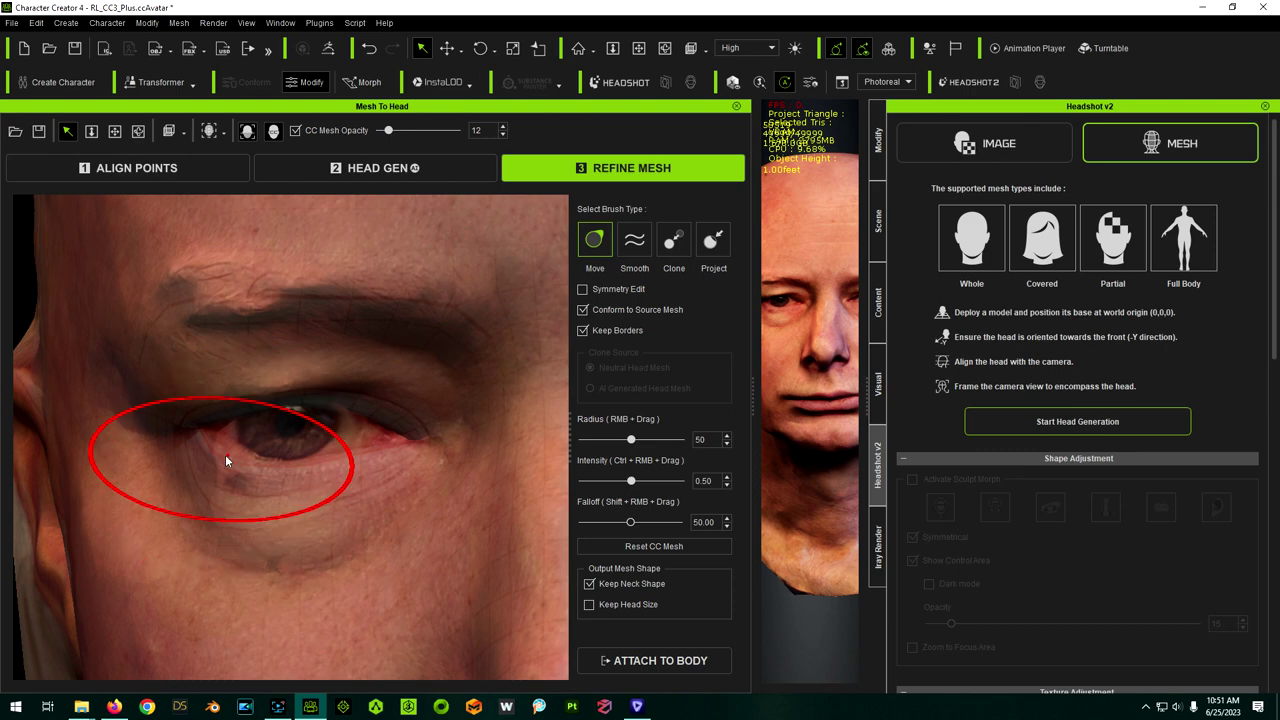
pyautogui.click(582, 331)
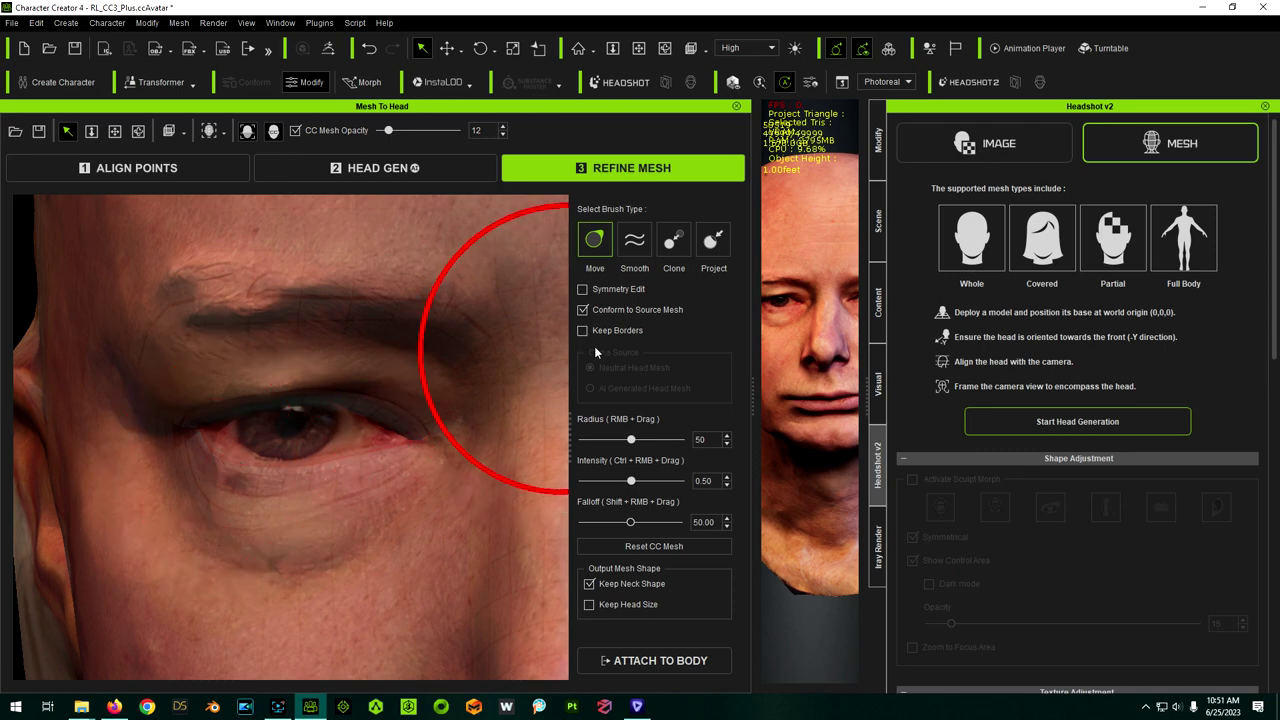
pyautogui.moveTo(630, 440); pyautogui.dragTo(597, 440)
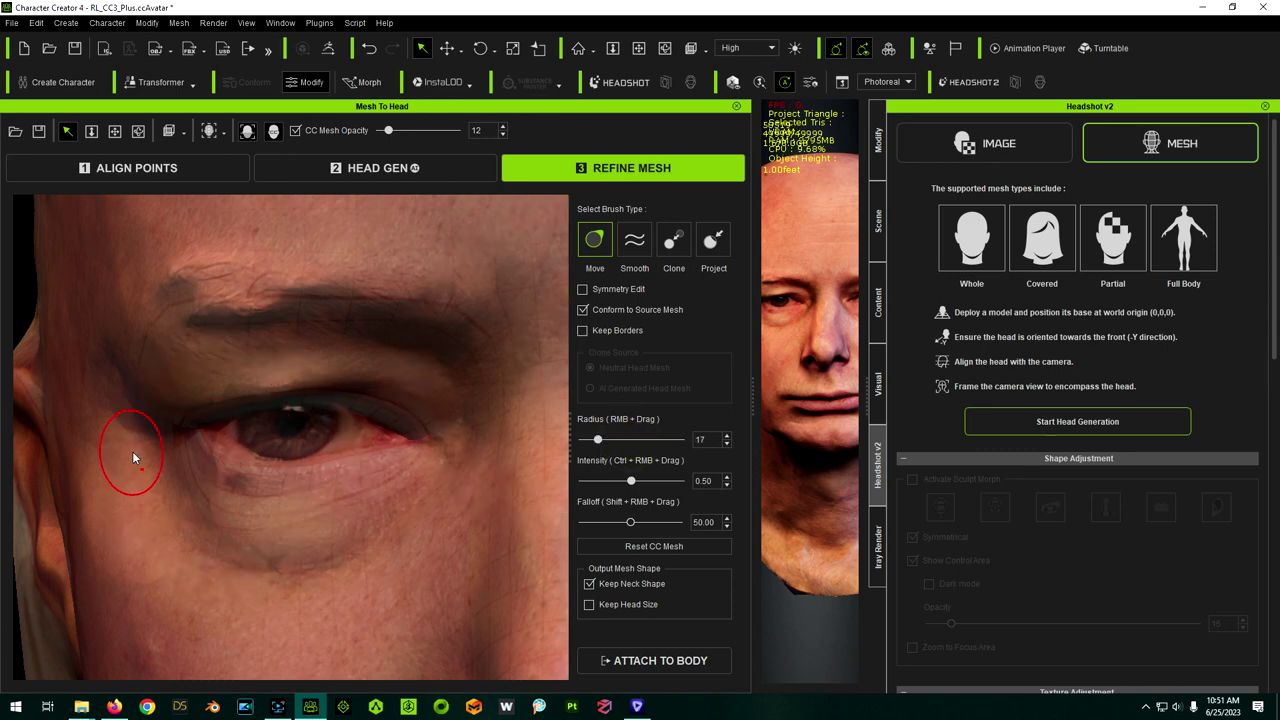
# Step: Push the lower eyelid edge and outer eye corner of the CC mesh up to match the scanned eyelid
pyautogui.moveTo(213, 454); pyautogui.dragTo(218, 450)
pyautogui.scroll(3, 222, 458)
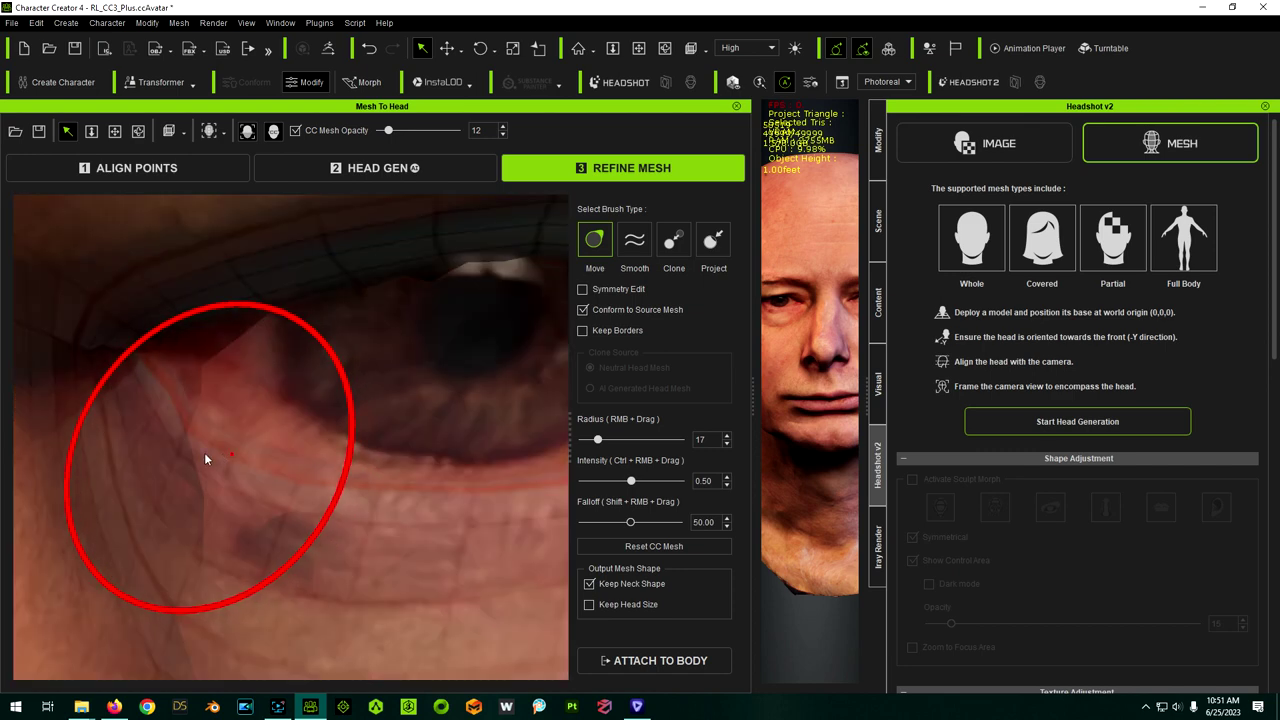
pyautogui.moveTo(230, 458)
pyautogui.mouseDown()
pyautogui.moveTo(229, 385)
pyautogui.moveTo(219, 424)
pyautogui.moveTo(286, 369)
pyautogui.mouseUp()
pyautogui.moveTo(271, 426); pyautogui.dragTo(287, 410)
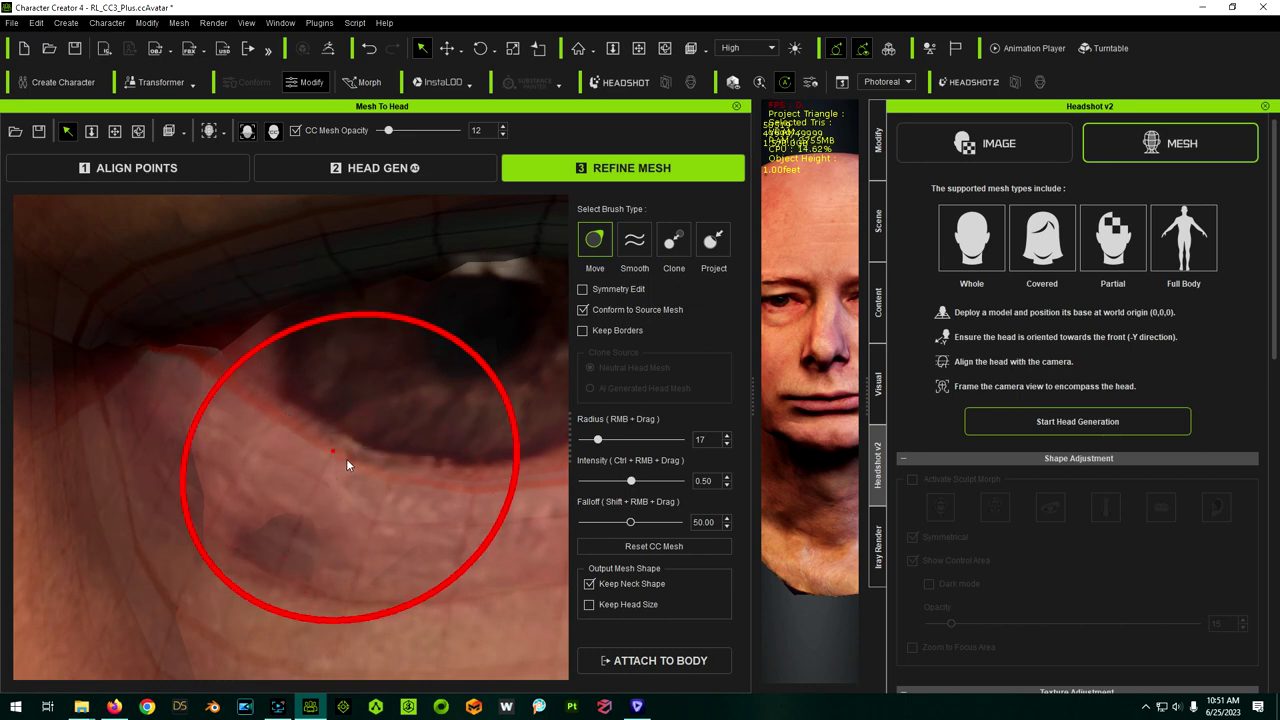
pyautogui.moveTo(340, 455); pyautogui.dragTo(343, 443)
pyautogui.scroll(-5, 374, 497)
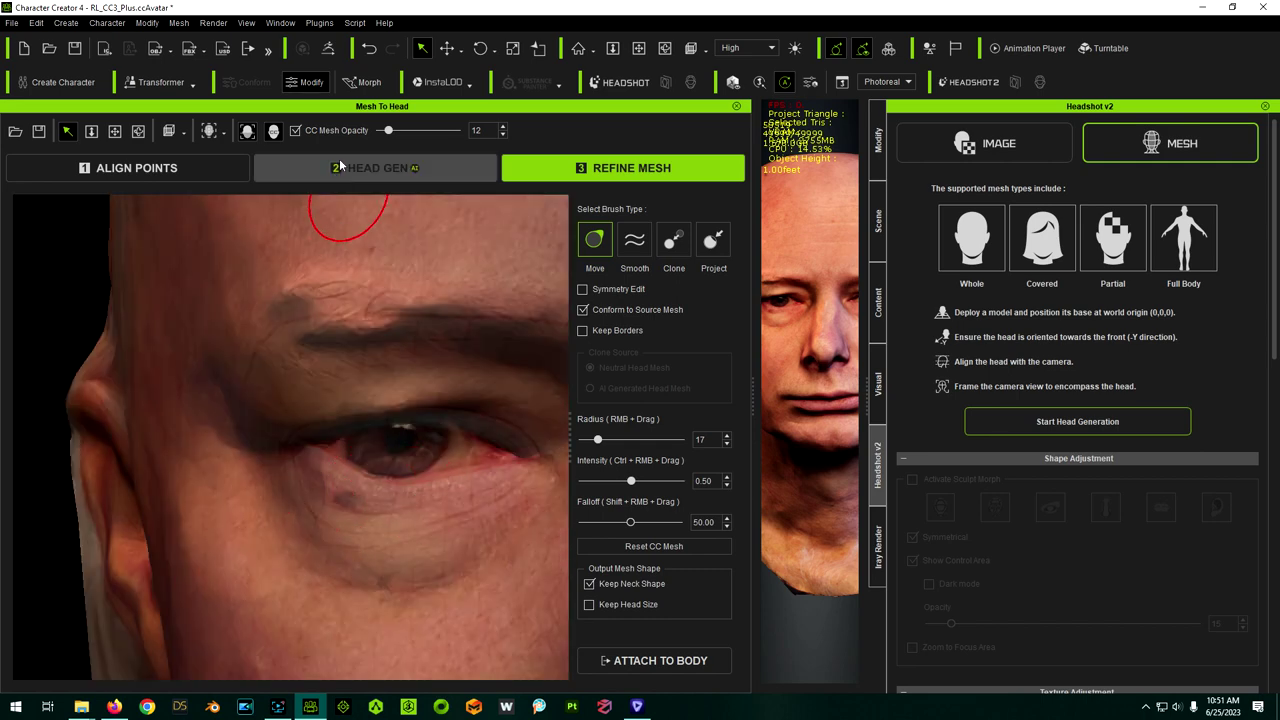
# Step: Raise the CC mesh opacity to 15 and examine the edited eye corner and the opposite eye
pyautogui.moveTo(389, 130)
pyautogui.mouseDown()
pyautogui.moveTo(404, 135)
pyautogui.moveTo(380, 138)
pyautogui.moveTo(404, 145)
pyautogui.moveTo(389, 138)
pyautogui.mouseUp()
pyautogui.scroll(5, 316, 451)
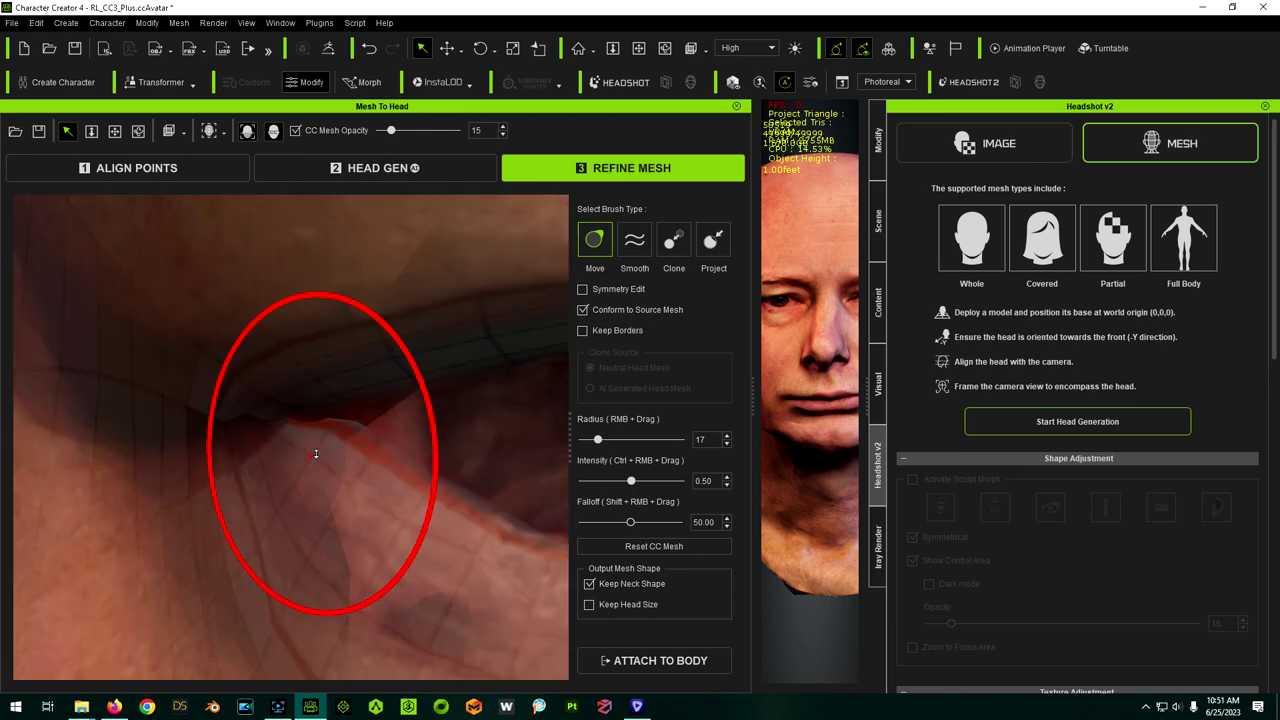
pyautogui.scroll(-5, 317, 452)
pyautogui.moveTo(374, 443)
pyautogui.keyDown('alt'); pyautogui.mouseDown()
pyautogui.moveTo(300, 530)
pyautogui.moveTo(320, 488)
pyautogui.moveTo(296, 476)
pyautogui.moveTo(308, 472)
pyautogui.mouseUp(); pyautogui.keyUp('alt')
pyautogui.keyDown('alt'); pyautogui.moveTo(222, 506); pyautogui.dragTo(348, 455); pyautogui.keyUp('alt')
pyautogui.scroll(-5, 279, 364)
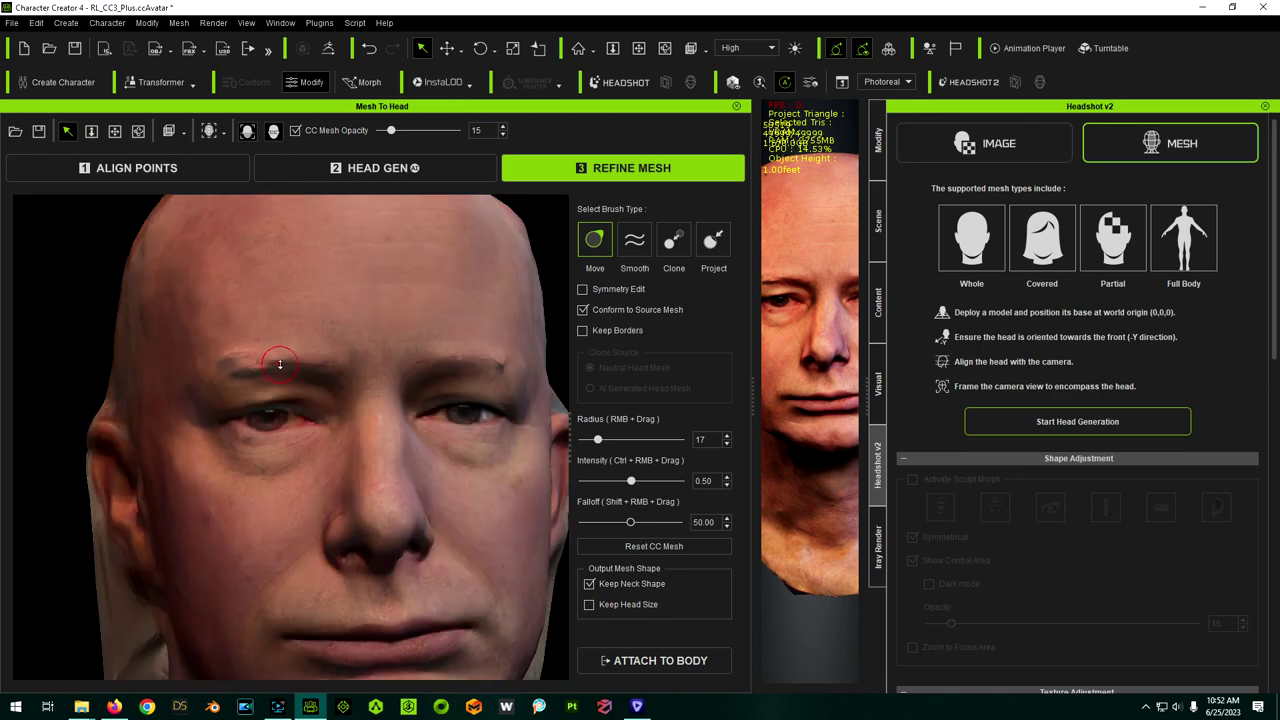
pyautogui.keyDown('alt'); pyautogui.moveTo(492, 433); pyautogui.dragTo(419, 451); pyautogui.keyUp('alt')
pyautogui.scroll(5, 413, 402)
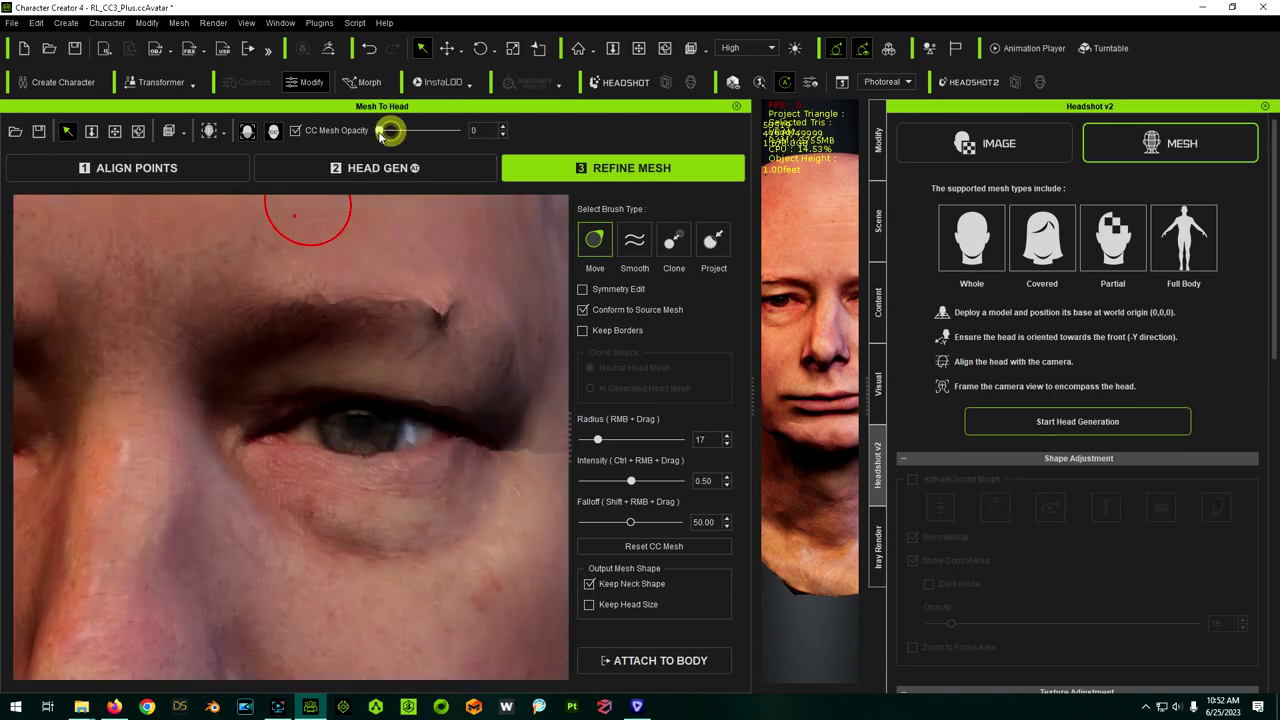
# Step: Compare the nose and mouth with the scan by varying the CC mesh opacity between 0 and 73, settling on 54
pyautogui.moveTo(391, 131)
pyautogui.mouseDown()
pyautogui.moveTo(417, 138)
pyautogui.moveTo(382, 137)
pyautogui.moveTo(418, 140)
pyautogui.moveTo(385, 140)
pyautogui.moveTo(414, 141)
pyautogui.moveTo(386, 142)
pyautogui.moveTo(399, 142)
pyautogui.mouseUp()
pyautogui.scroll(-5, 365, 582)
pyautogui.moveTo(404, 632); pyautogui.dragTo(364, 498, button='middle')
pyautogui.scroll(3, 362, 498)
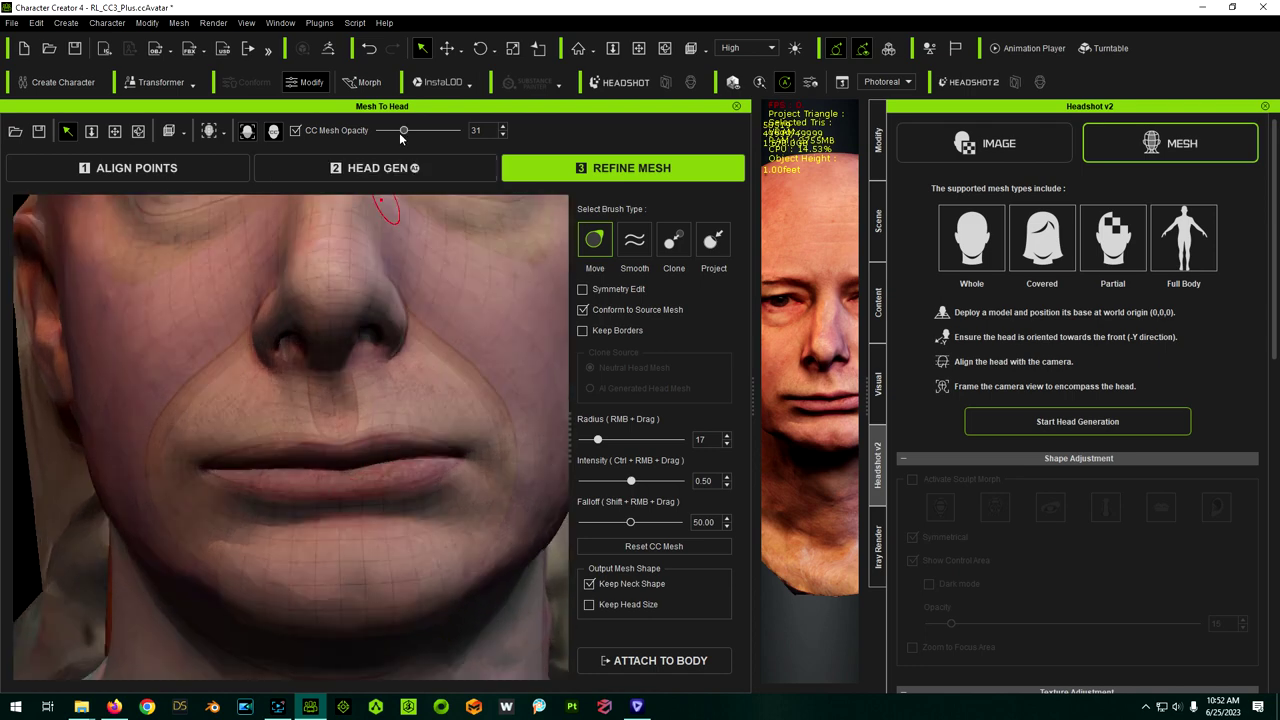
pyautogui.moveTo(403, 132); pyautogui.dragTo(437, 150)
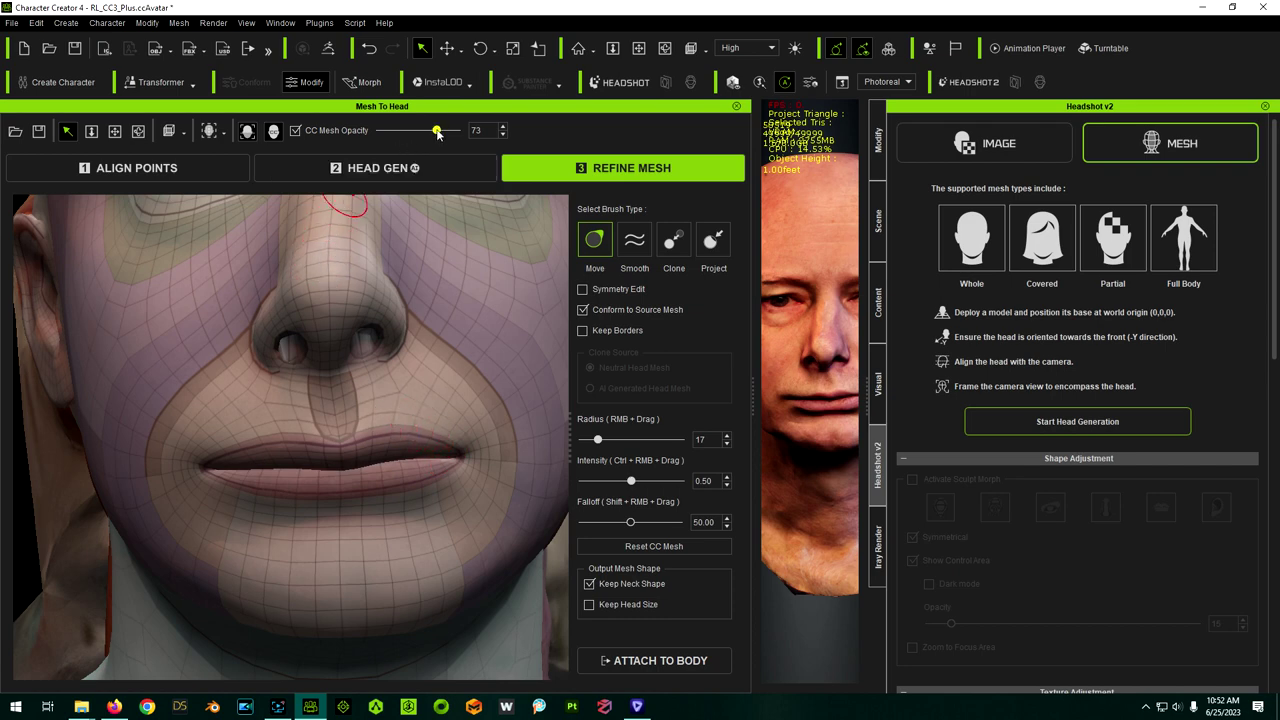
pyautogui.moveTo(437, 133); pyautogui.dragTo(372, 131)
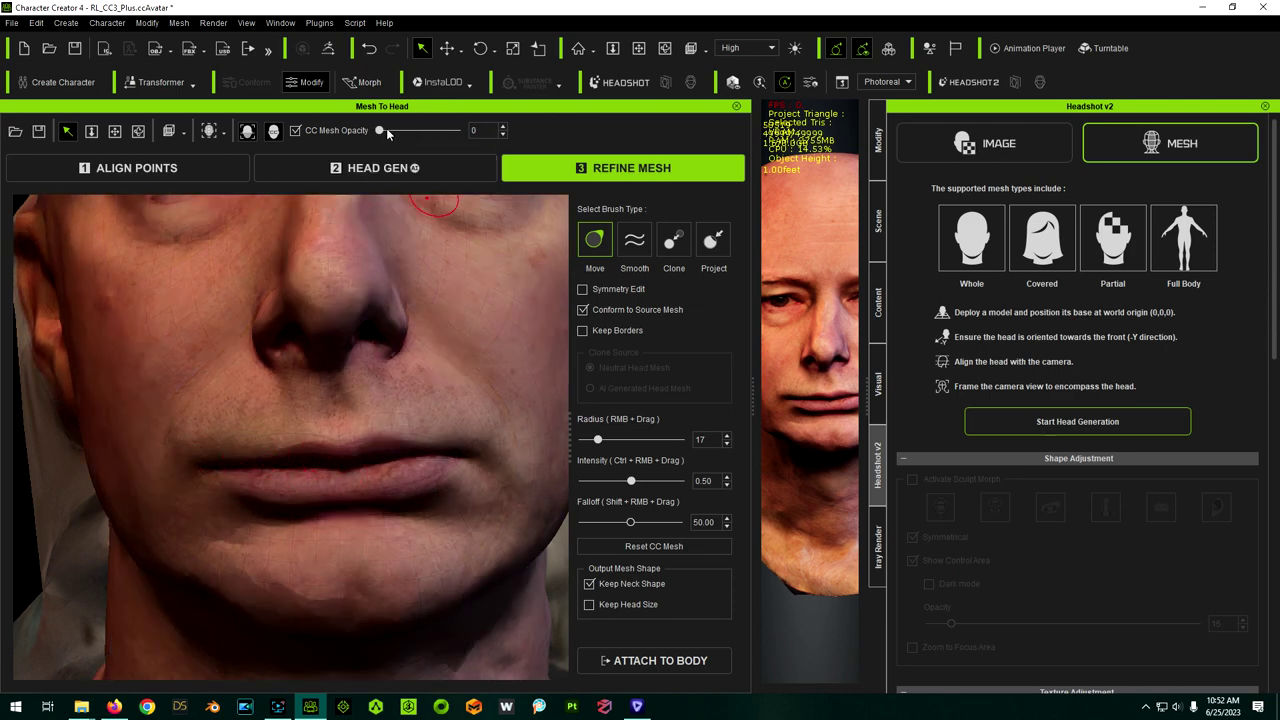
pyautogui.moveTo(380, 131); pyautogui.dragTo(411, 138)
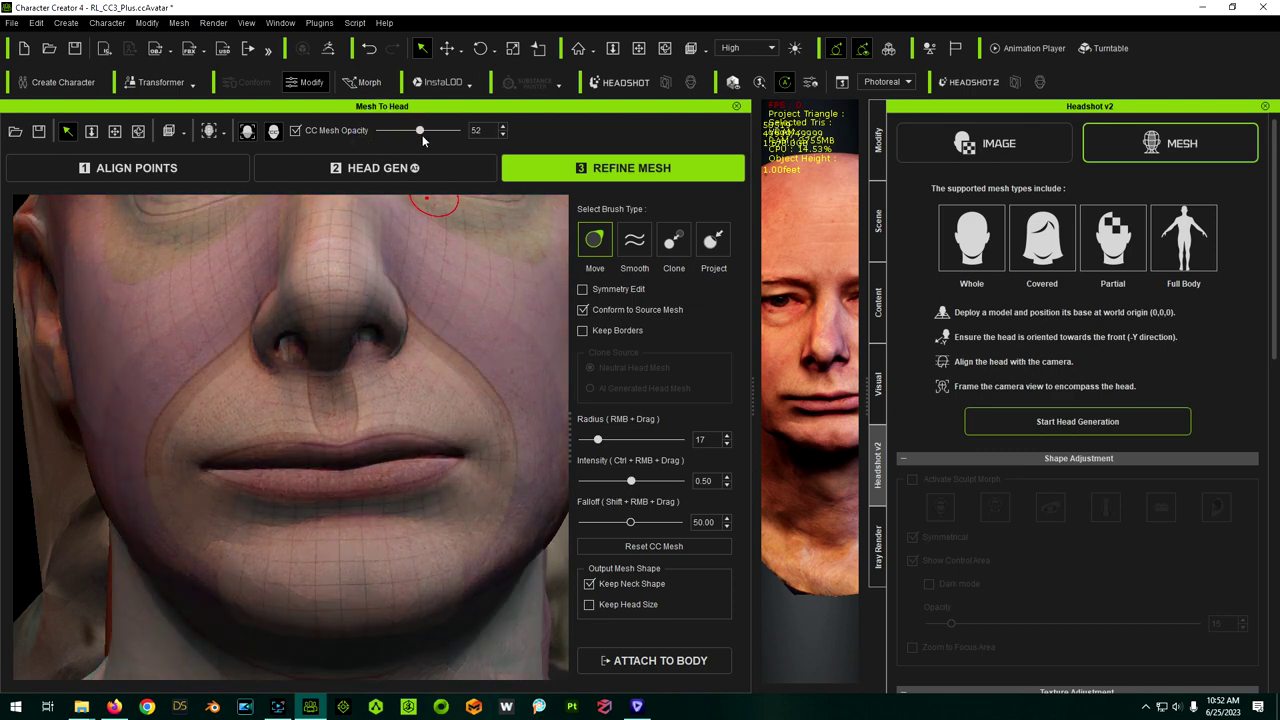
# Step: Examine how the CC mesh fits the scanned head from the front and both sides, including the nose profile
pyautogui.scroll(-3, 384, 372)
pyautogui.moveTo(375, 383); pyautogui.dragTo(350, 512, button='middle')
pyautogui.scroll(-2, 297, 366)
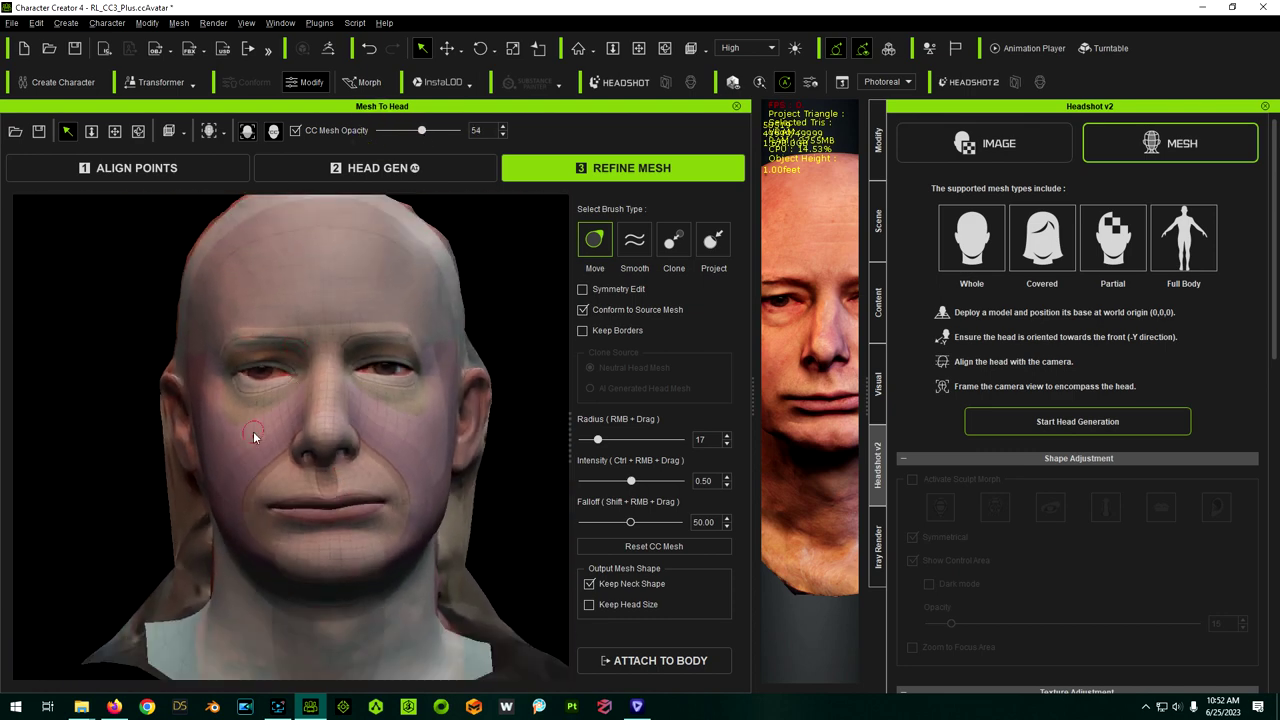
pyautogui.moveTo(253, 431)
pyautogui.keyDown('alt'); pyautogui.mouseDown()
pyautogui.moveTo(494, 426)
pyautogui.moveTo(242, 440)
pyautogui.mouseUp(); pyautogui.keyUp('alt')
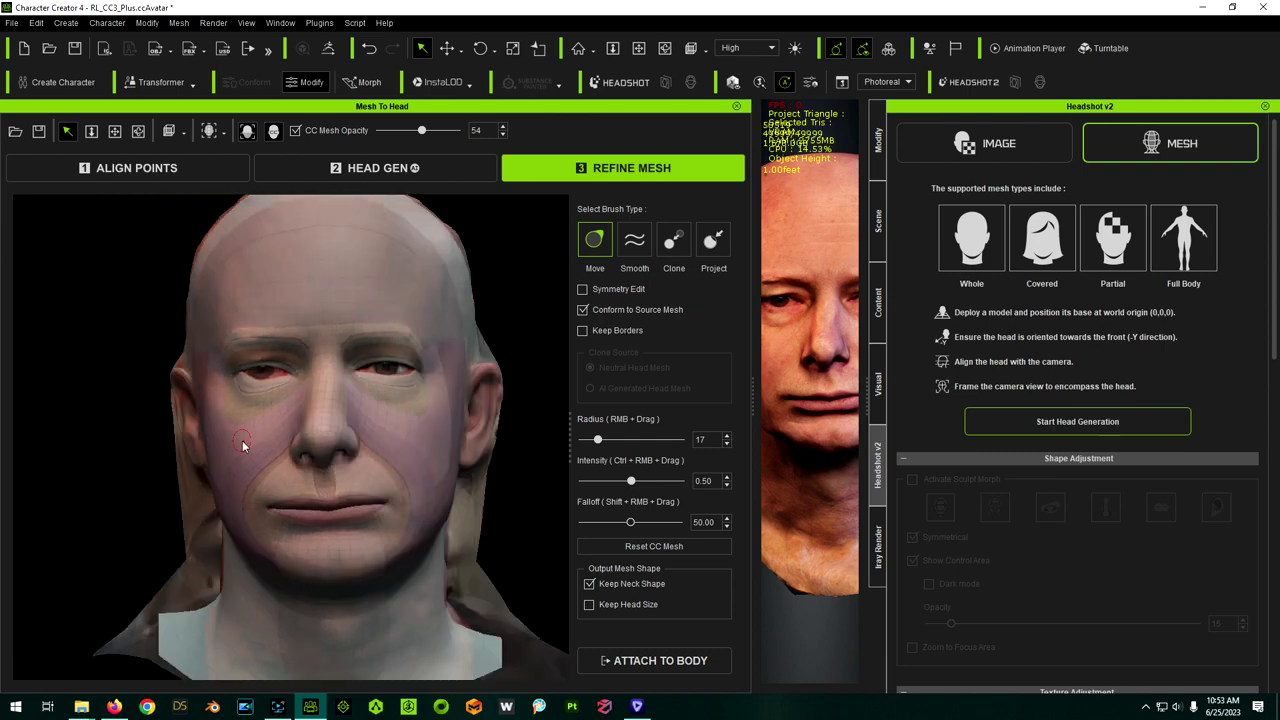
pyautogui.moveTo(375, 382)
pyautogui.keyDown('alt'); pyautogui.mouseDown(button='right')
pyautogui.moveTo(350, 380)
pyautogui.moveTo(375, 376)
pyautogui.mouseUp(button='right'); pyautogui.keyUp('alt')
pyautogui.keyDown('alt'); pyautogui.moveTo(375, 376); pyautogui.dragTo(361, 394); pyautogui.keyUp('alt')
pyautogui.keyDown('alt'); pyautogui.moveTo(424, 446); pyautogui.dragTo(295, 447, button='right'); pyautogui.keyUp('alt')
pyautogui.keyDown('alt'); pyautogui.moveTo(295, 447); pyautogui.dragTo(262, 453); pyautogui.keyUp('alt')
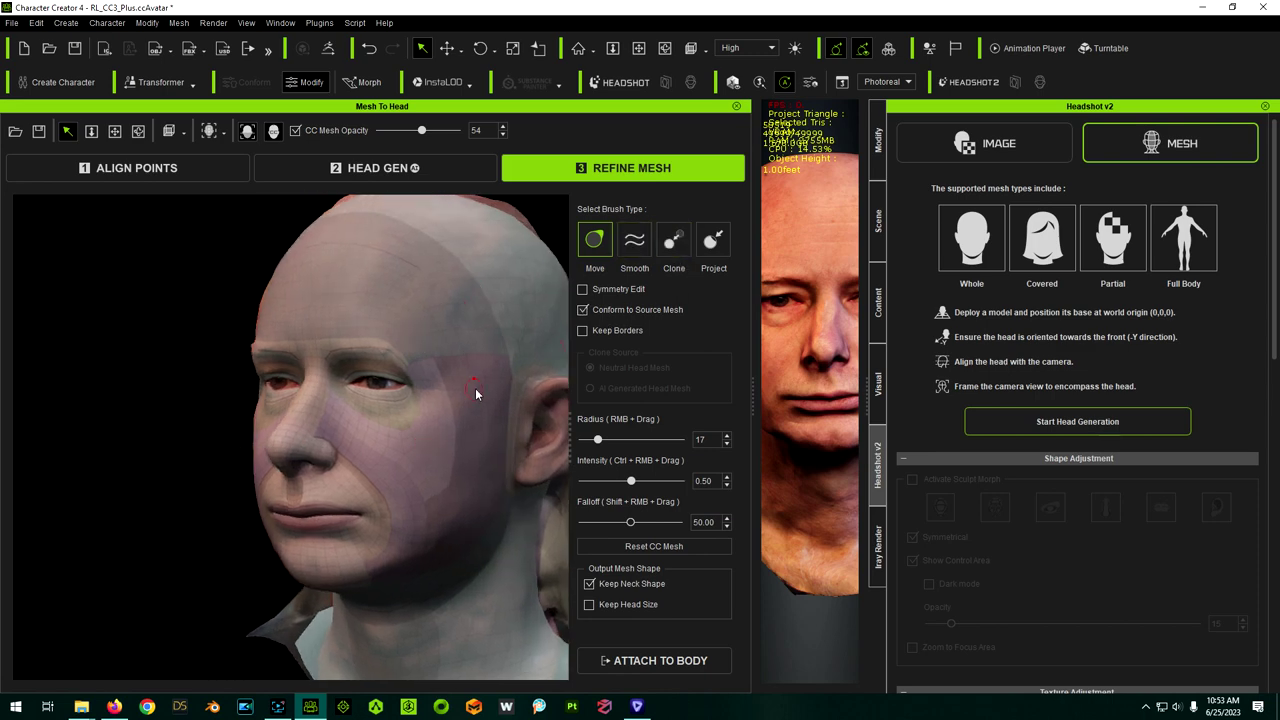
pyautogui.keyDown('alt'); pyautogui.moveTo(478, 391); pyautogui.dragTo(392, 389); pyautogui.keyUp('alt')
pyautogui.moveTo(477, 456)
pyautogui.keyDown('alt'); pyautogui.mouseDown(button='right')
pyautogui.moveTo(438, 450)
pyautogui.moveTo(509, 436)
pyautogui.mouseUp(button='right'); pyautogui.keyUp('alt')
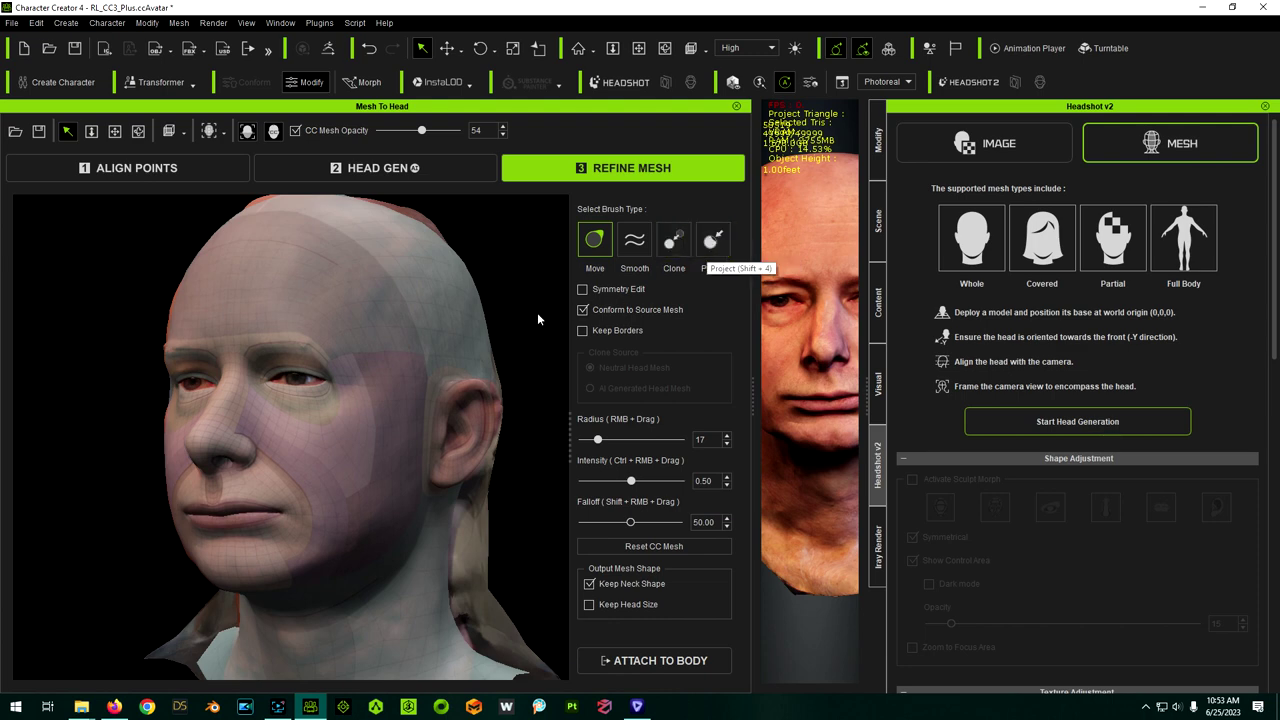
pyautogui.keyDown('alt'); pyautogui.moveTo(332, 388); pyautogui.dragTo(634, 378, button='right'); pyautogui.keyUp('alt')
pyautogui.keyDown('alt'); pyautogui.moveTo(234, 462); pyautogui.dragTo(320, 400, button='right'); pyautogui.keyUp('alt')
pyautogui.keyDown('alt'); pyautogui.moveTo(320, 398); pyautogui.dragTo(416, 411); pyautogui.keyUp('alt')
# Step: Set the CC mesh opacity to 44 and apply the Project brush at radius 50 to the nose tip
pyautogui.moveTo(419, 136)
pyautogui.mouseDown()
pyautogui.moveTo(385, 132)
pyautogui.moveTo(419, 142)
pyautogui.mouseUp()
pyautogui.click(710, 244)
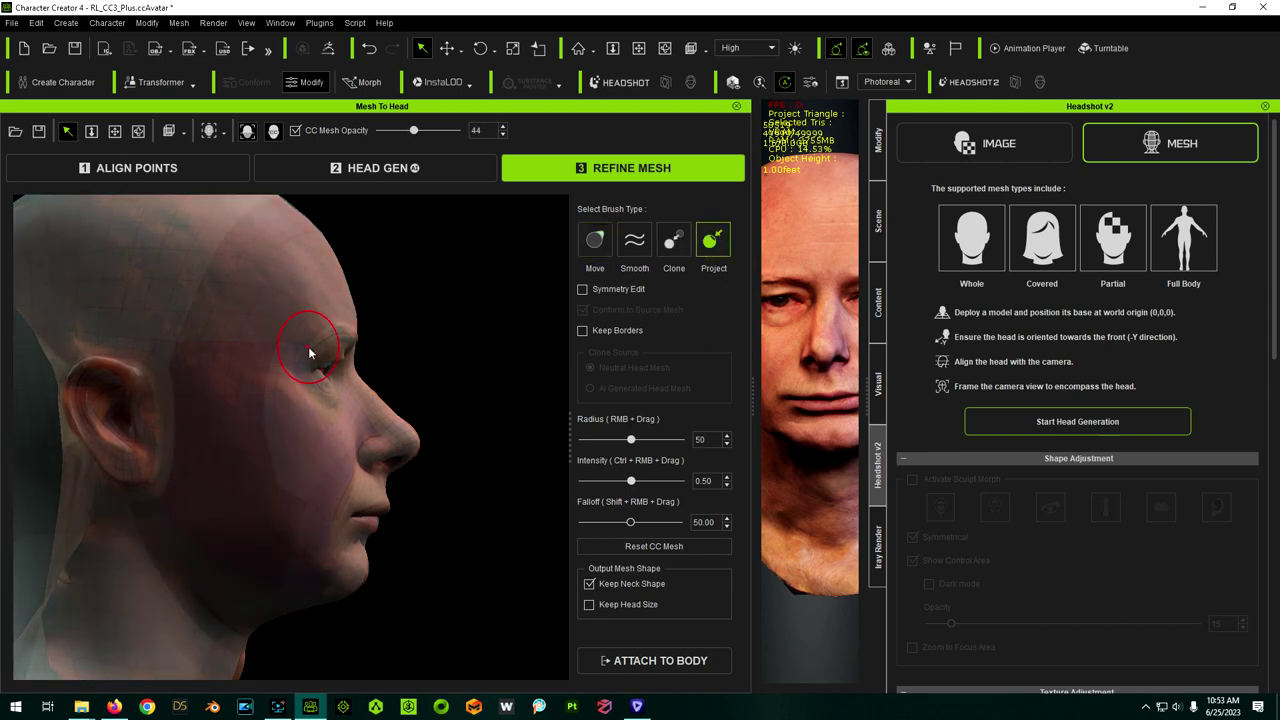
pyautogui.scroll(3, 331, 453)
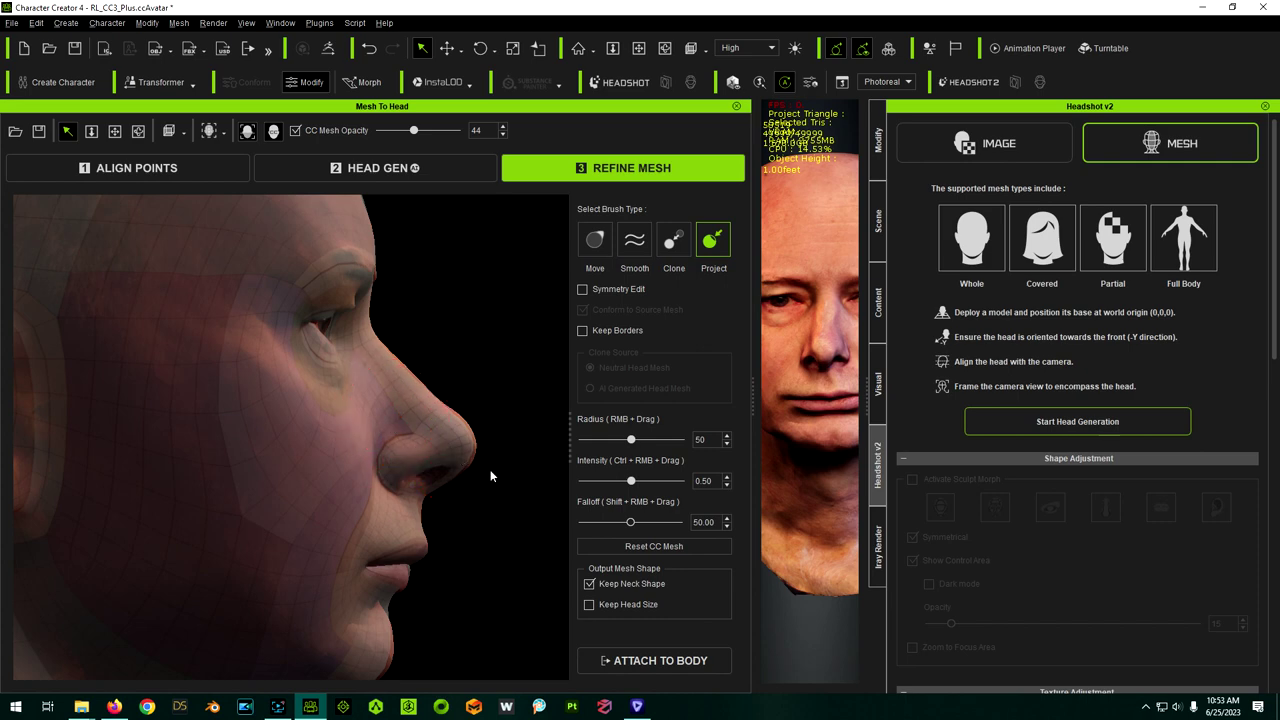
pyautogui.moveTo(488, 469); pyautogui.dragTo(437, 479, button='middle')
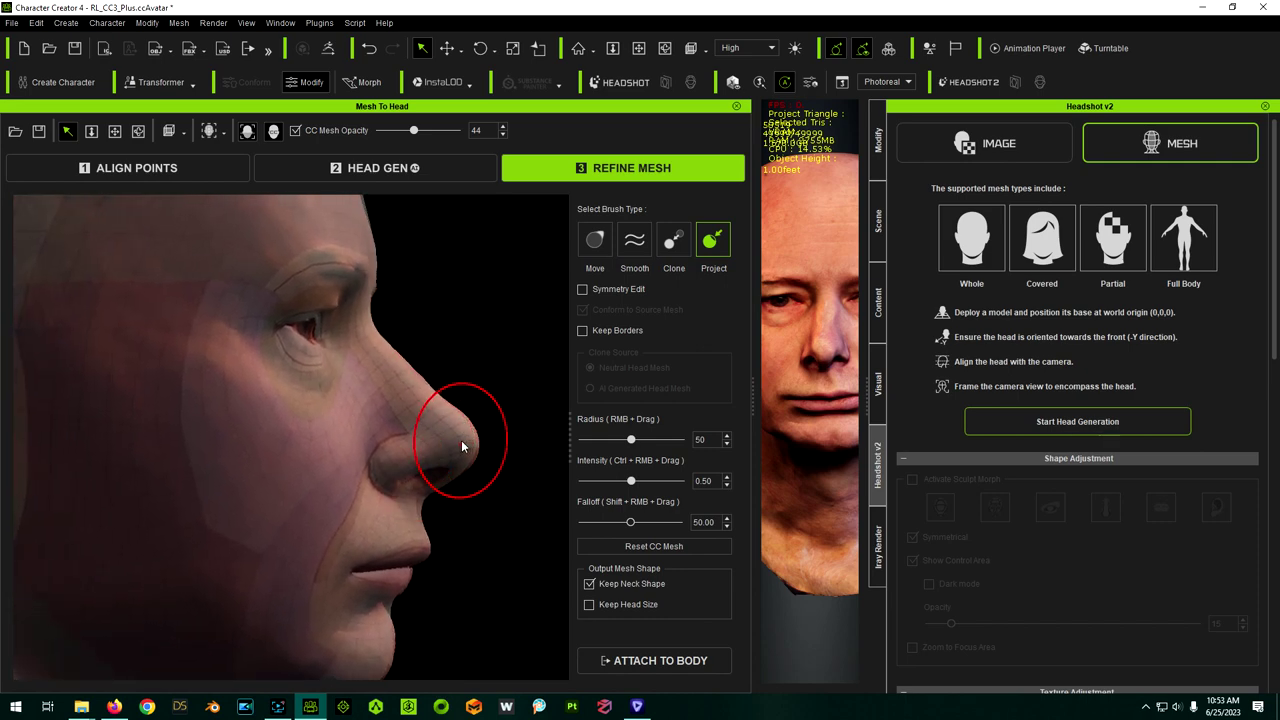
pyautogui.click(459, 444)
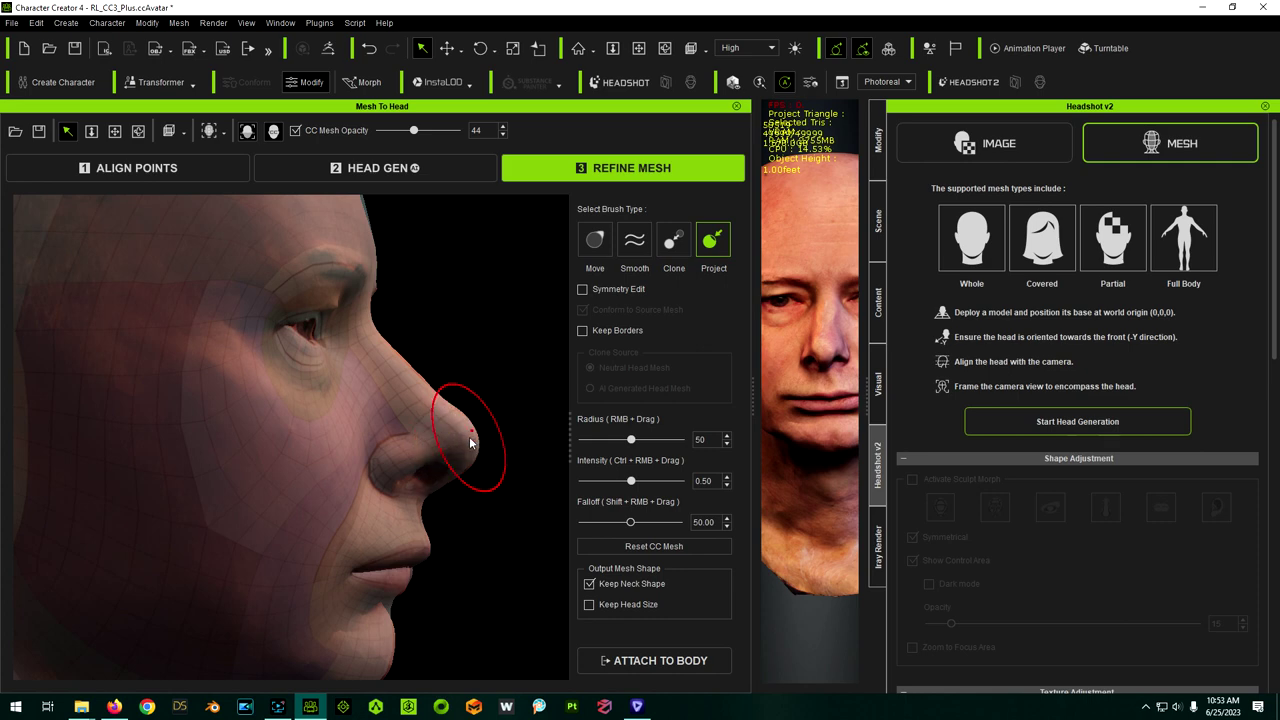
pyautogui.moveTo(463, 446); pyautogui.dragTo(90, 503, button='middle')
pyautogui.click(120, 488)
# Step: Examine the fit of the CC mesh around the crown, face, neck and side profile of the scanned head
pyautogui.moveTo(327, 433); pyautogui.dragTo(218, 464, button='middle')
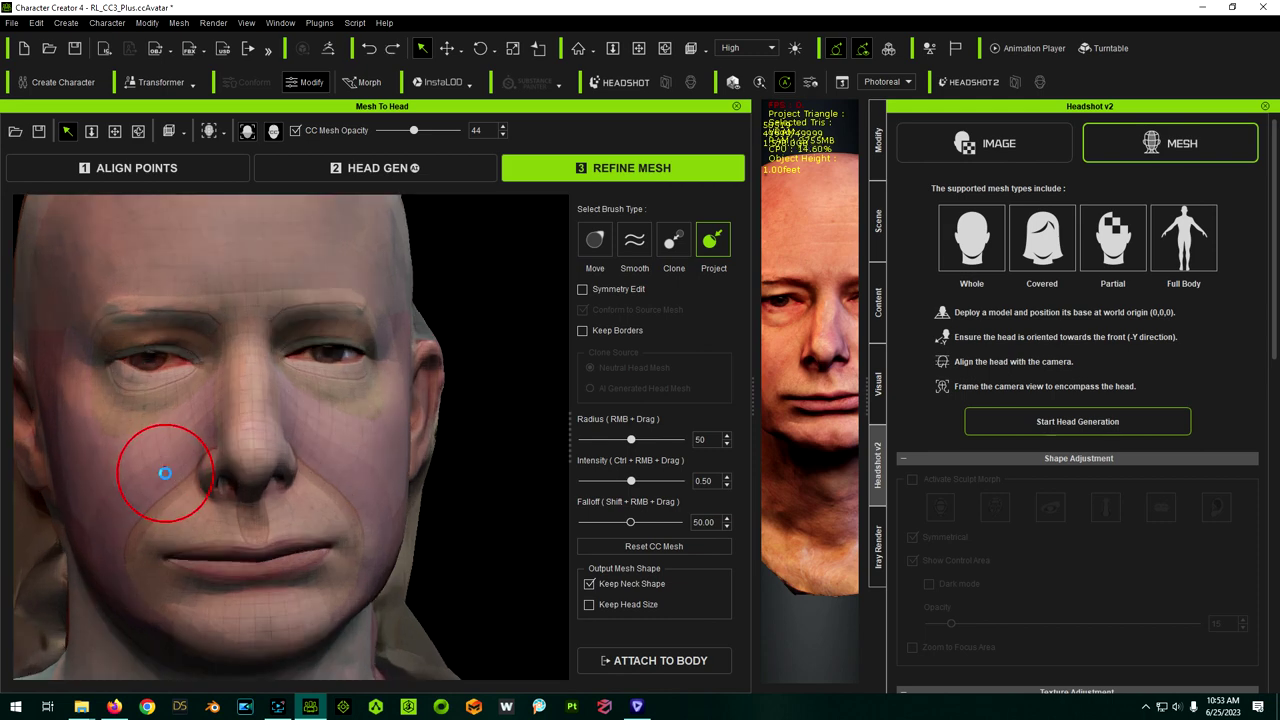
pyautogui.keyDown('alt'); pyautogui.moveTo(129, 484); pyautogui.dragTo(471, 451, button='right'); pyautogui.keyUp('alt')
pyautogui.keyDown('alt'); pyautogui.moveTo(309, 451); pyautogui.dragTo(335, 451); pyautogui.keyUp('alt')
pyautogui.keyDown('alt'); pyautogui.moveTo(335, 451); pyautogui.dragTo(421, 429); pyautogui.keyUp('alt')
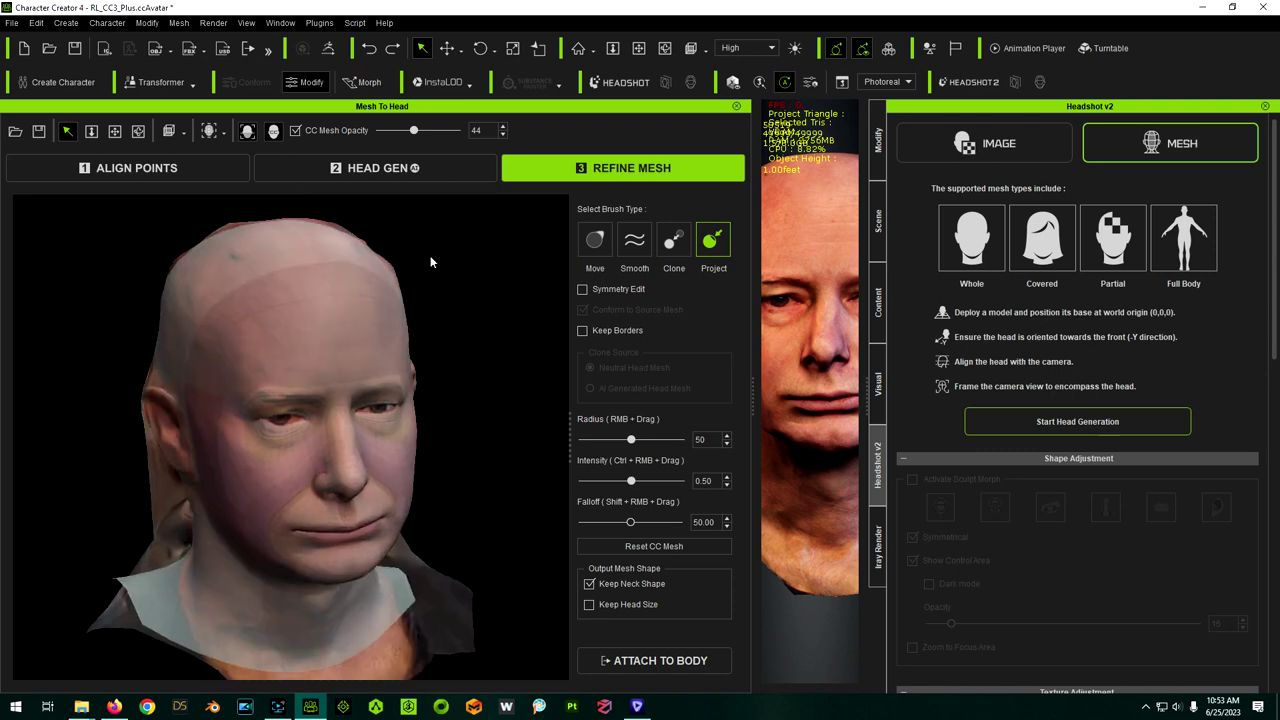
pyautogui.keyDown('alt'); pyautogui.moveTo(429, 231); pyautogui.dragTo(443, 399); pyautogui.keyUp('alt')
pyautogui.scroll(2, 364, 426)
pyautogui.keyDown('alt'); pyautogui.moveTo(423, 434); pyautogui.dragTo(574, 327, button='right'); pyautogui.keyUp('alt')
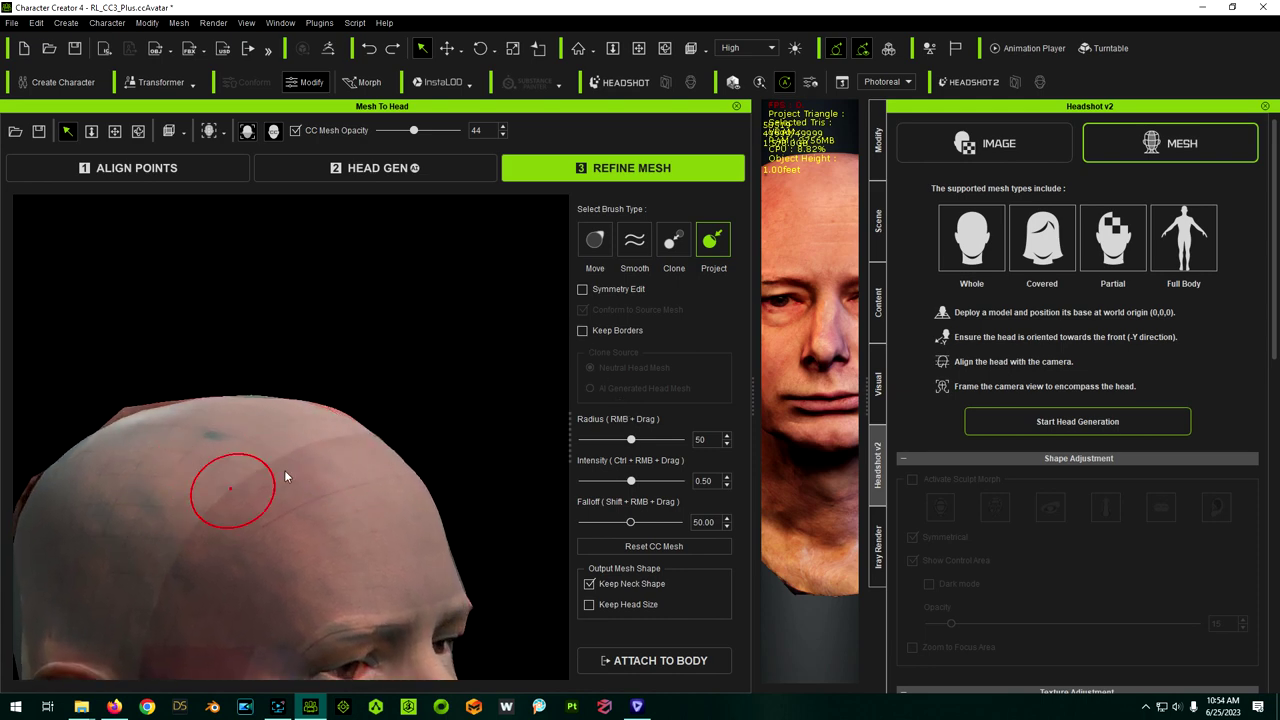
pyautogui.scroll(-3, 331, 277)
pyautogui.keyDown('alt'); pyautogui.moveTo(449, 449); pyautogui.dragTo(222, 472, button='right'); pyautogui.keyUp('alt')
pyautogui.moveTo(221, 471); pyautogui.dragTo(175, 465, button='middle')
pyautogui.moveTo(372, 565); pyautogui.dragTo(124, 491, button='middle')
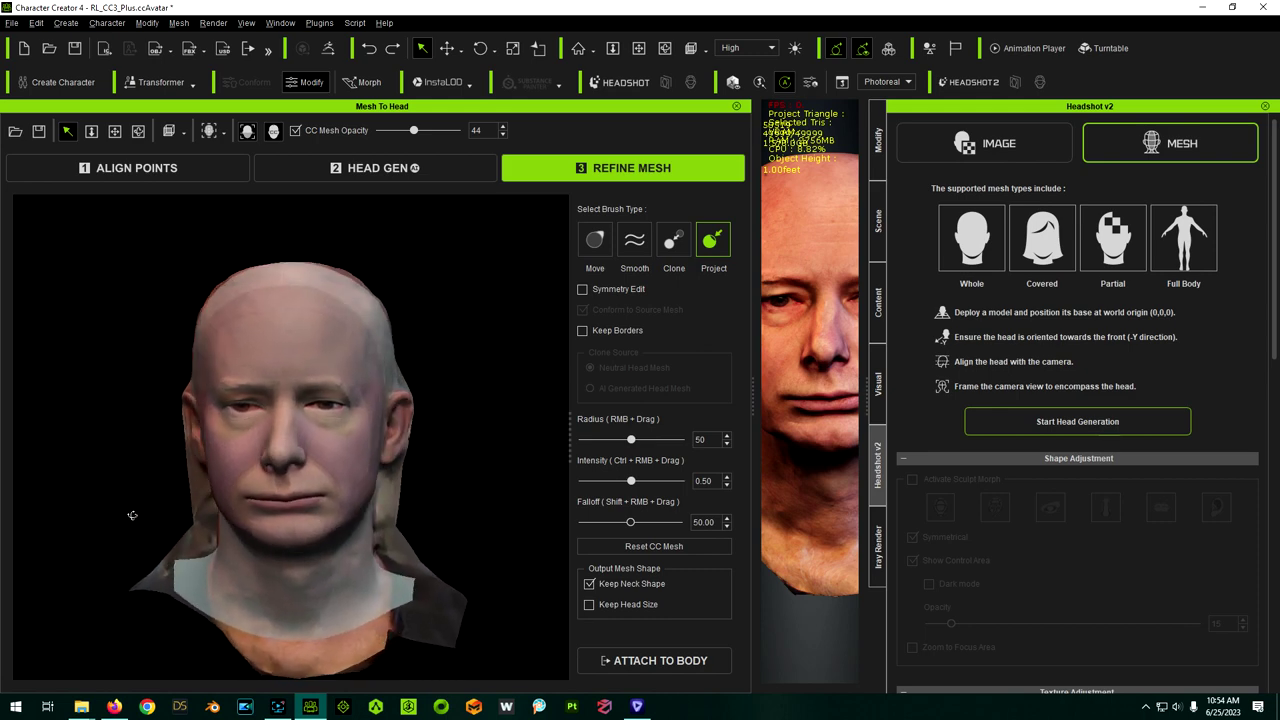
pyautogui.moveTo(151, 525); pyautogui.dragTo(296, 530, button='middle')
pyautogui.keyDown('alt'); pyautogui.moveTo(306, 534); pyautogui.dragTo(255, 600); pyautogui.keyUp('alt')
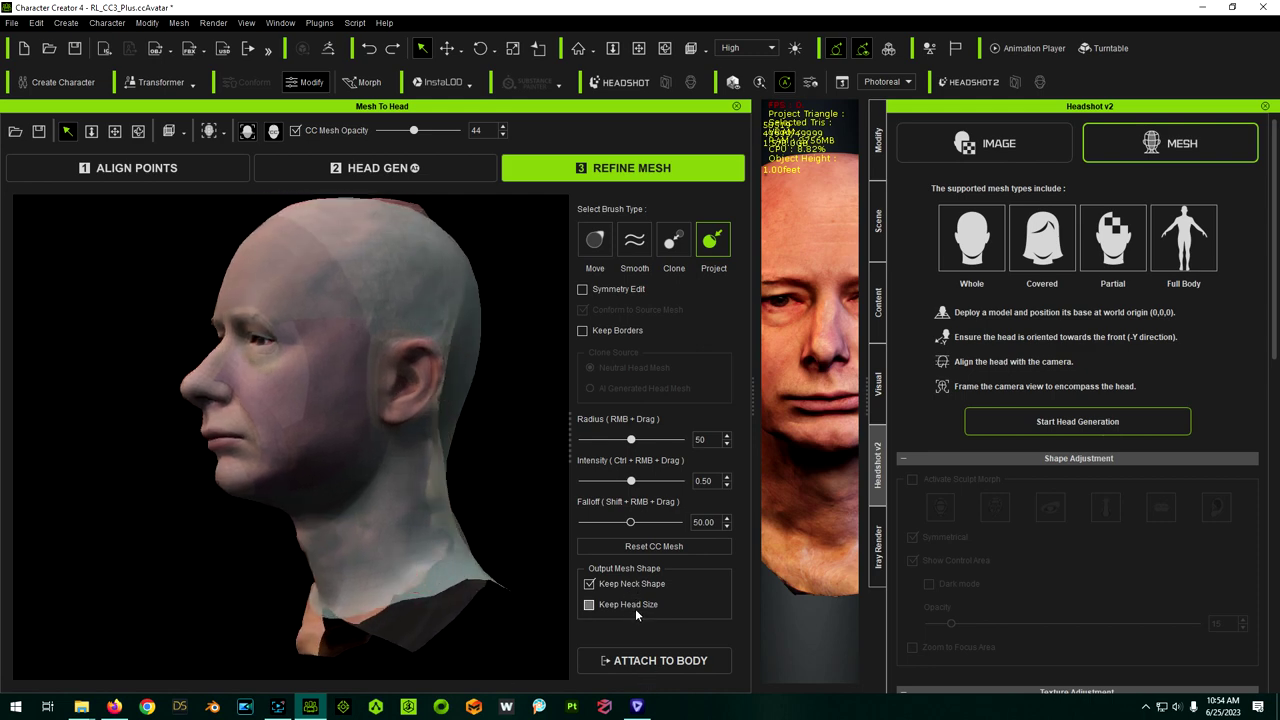
pyautogui.scroll(-1, 391, 525)
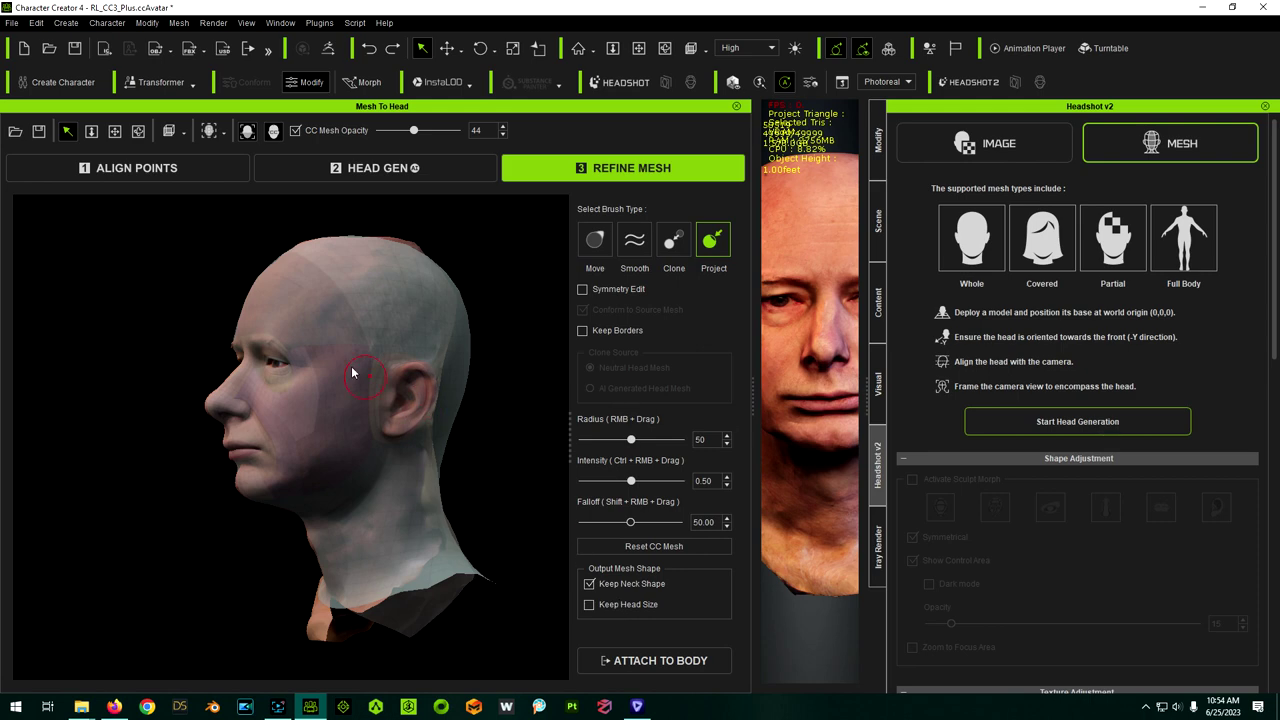
# Step: Start attaching the refined head to a body, choosing the Male body type and the Type 1 texture mask
pyautogui.scroll(-2, 157, 334)
pyautogui.keyDown('alt'); pyautogui.moveTo(135, 381); pyautogui.dragTo(391, 408); pyautogui.keyUp('alt')
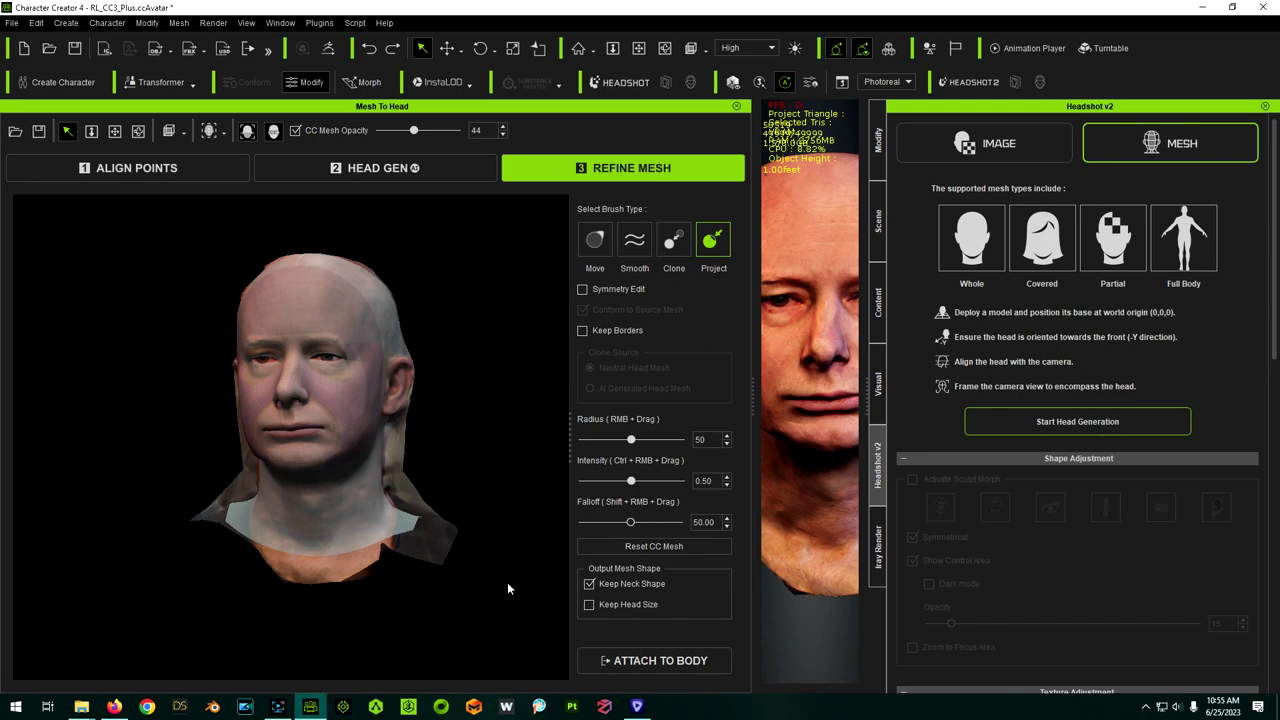
pyautogui.click(641, 665)
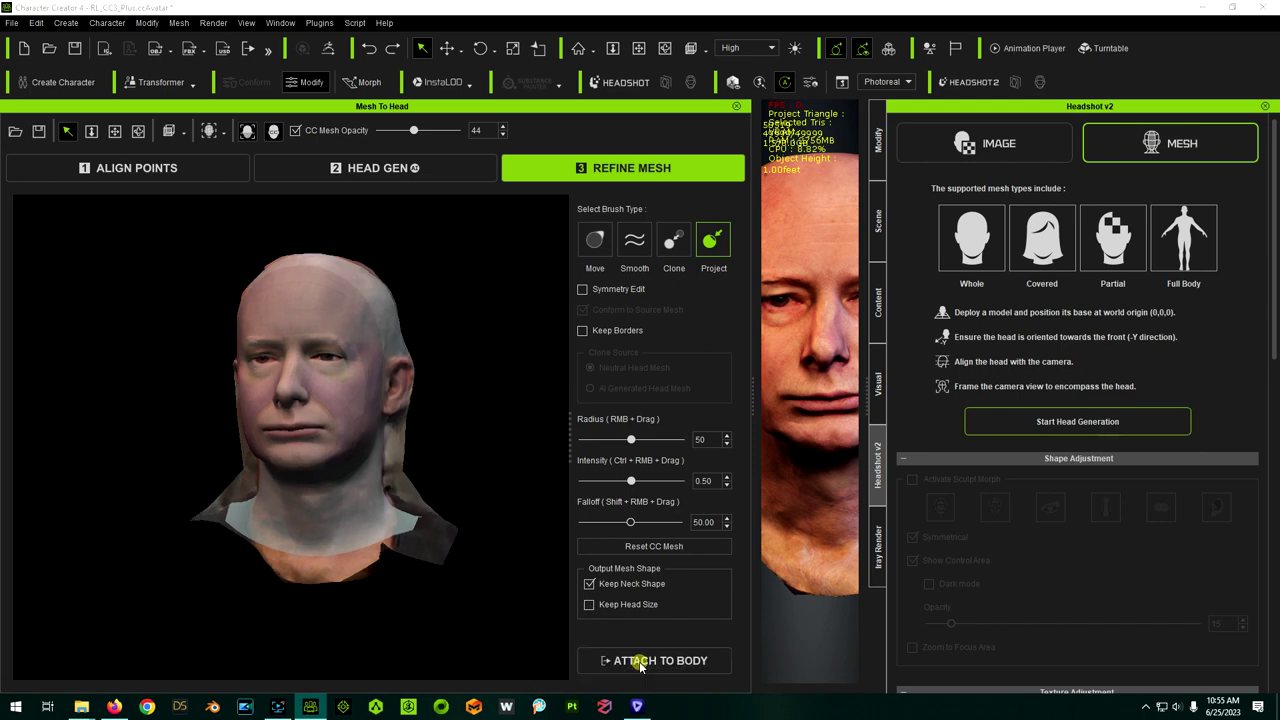
pyautogui.moveTo(698, 163); pyautogui.dragTo(570, 197)
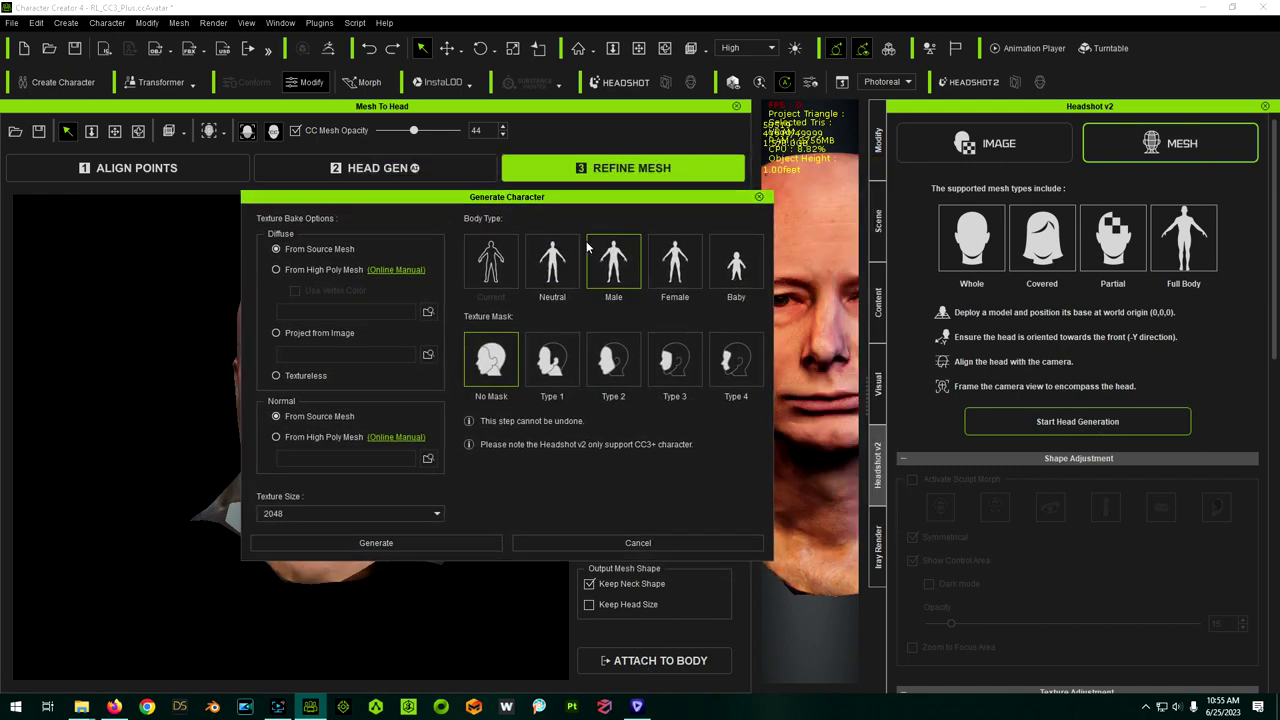
pyautogui.click(631, 277)
pyautogui.moveTo(490, 202); pyautogui.dragTo(705, 196)
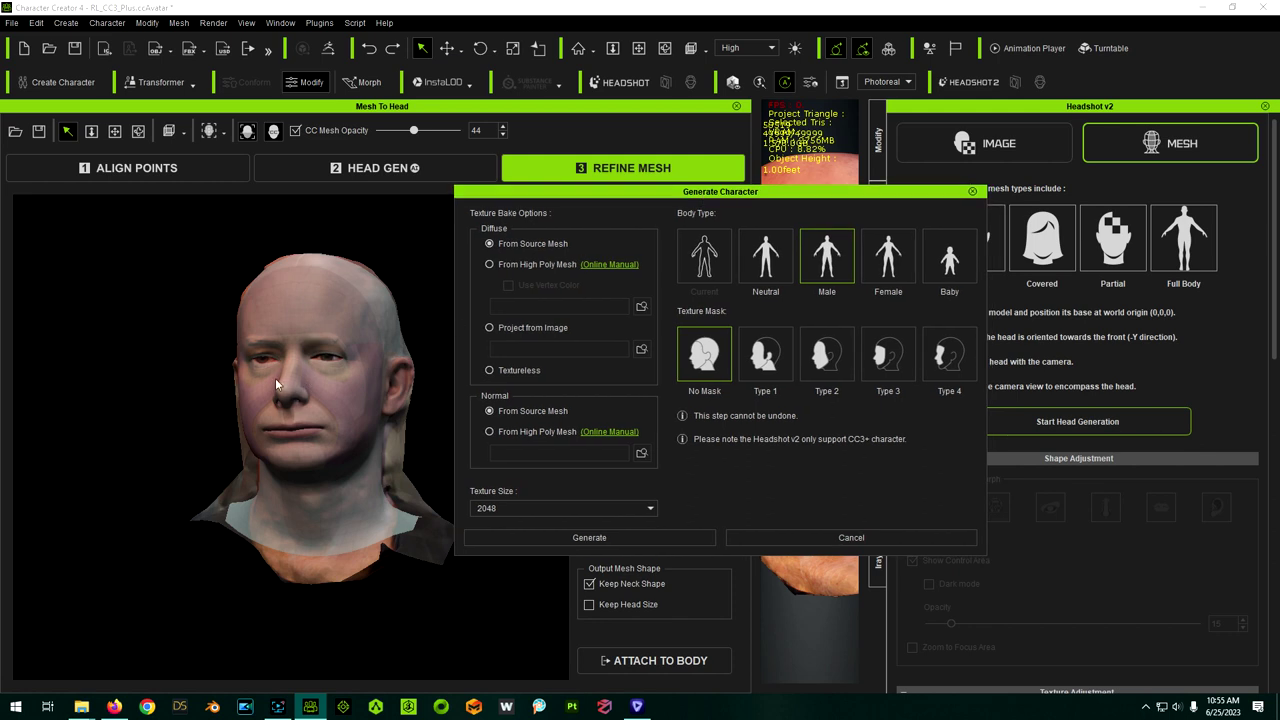
pyautogui.moveTo(801, 199); pyautogui.dragTo(724, 202)
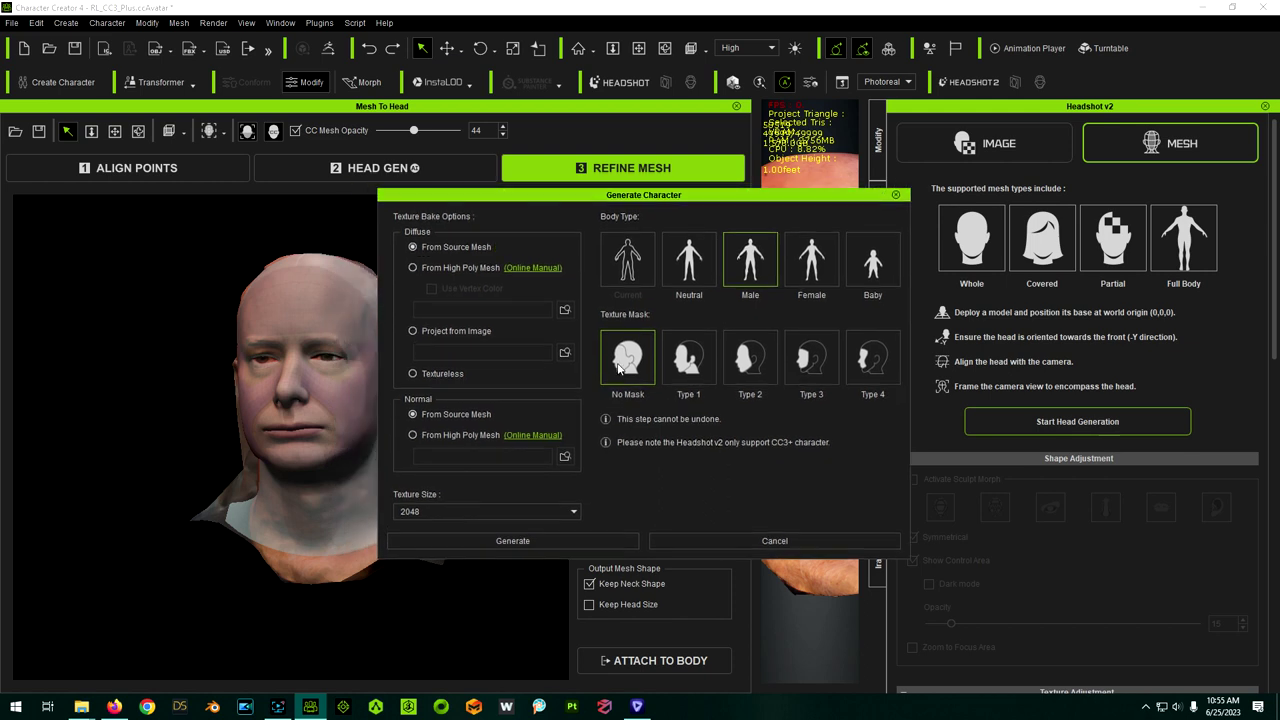
pyautogui.click(697, 369)
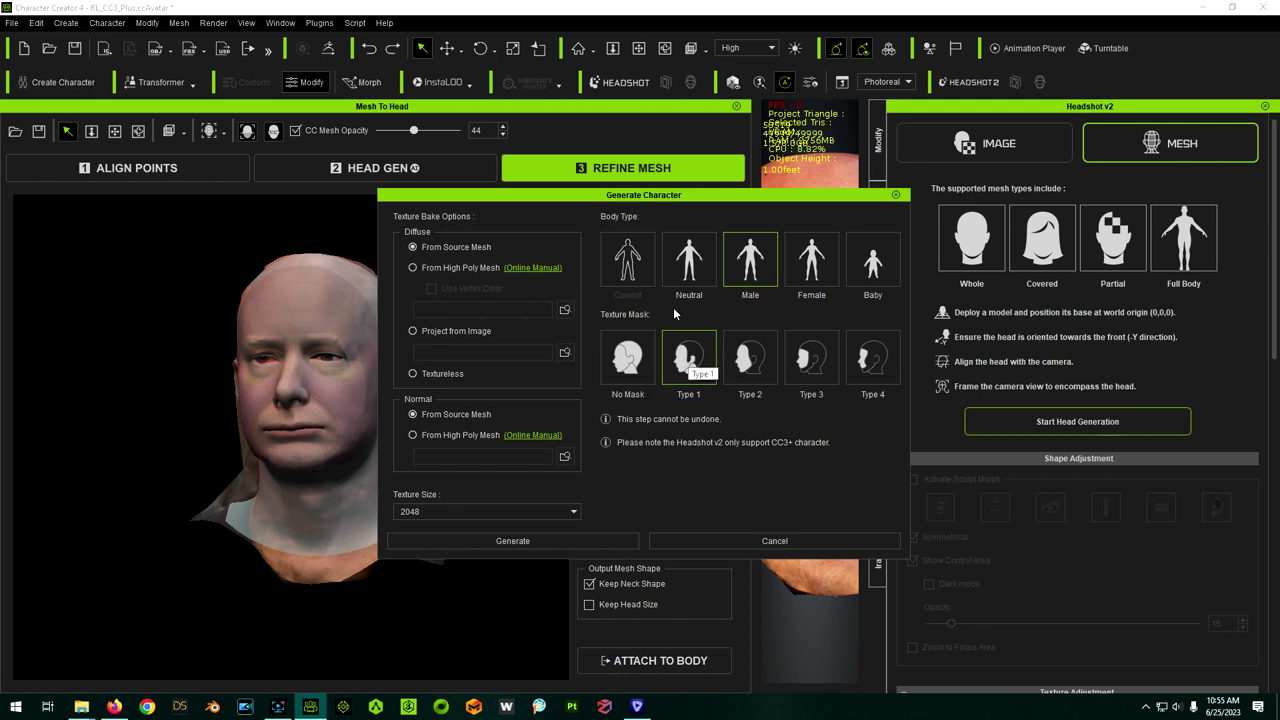
# Step: Set the baked texture size to 4096 and generate the character
pyautogui.moveTo(703, 193); pyautogui.dragTo(666, 196)
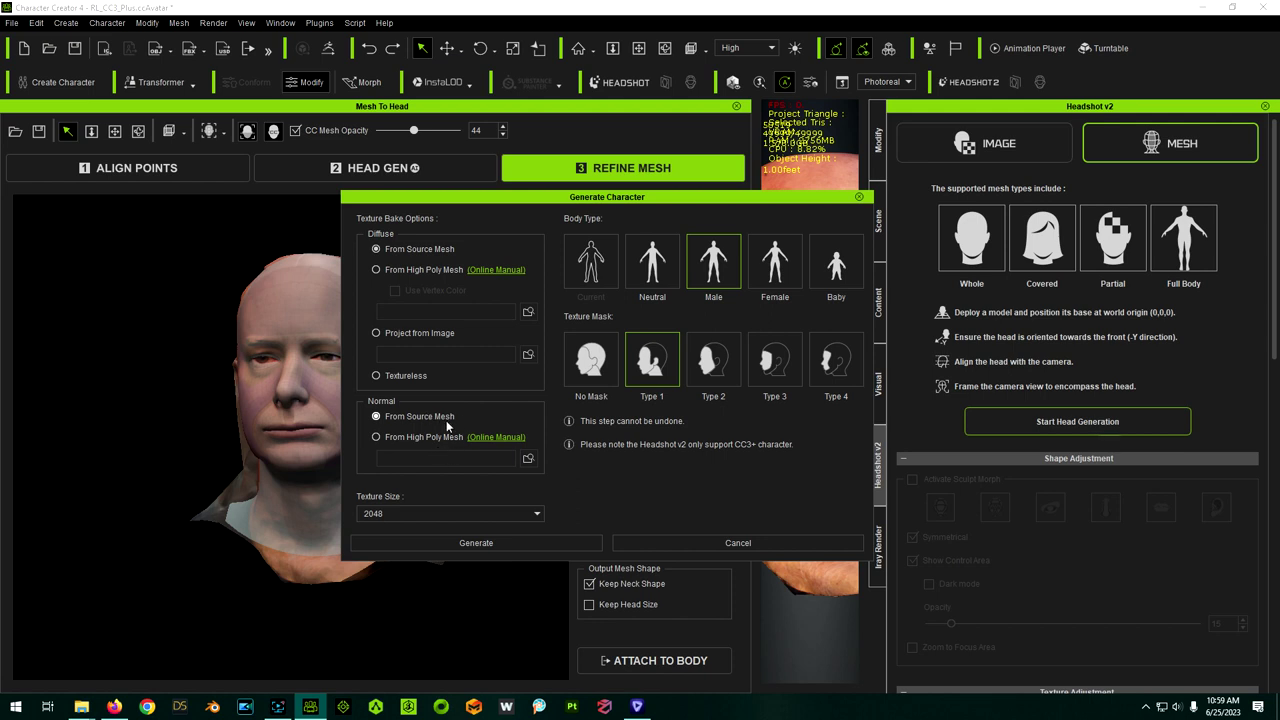
pyautogui.click(449, 515)
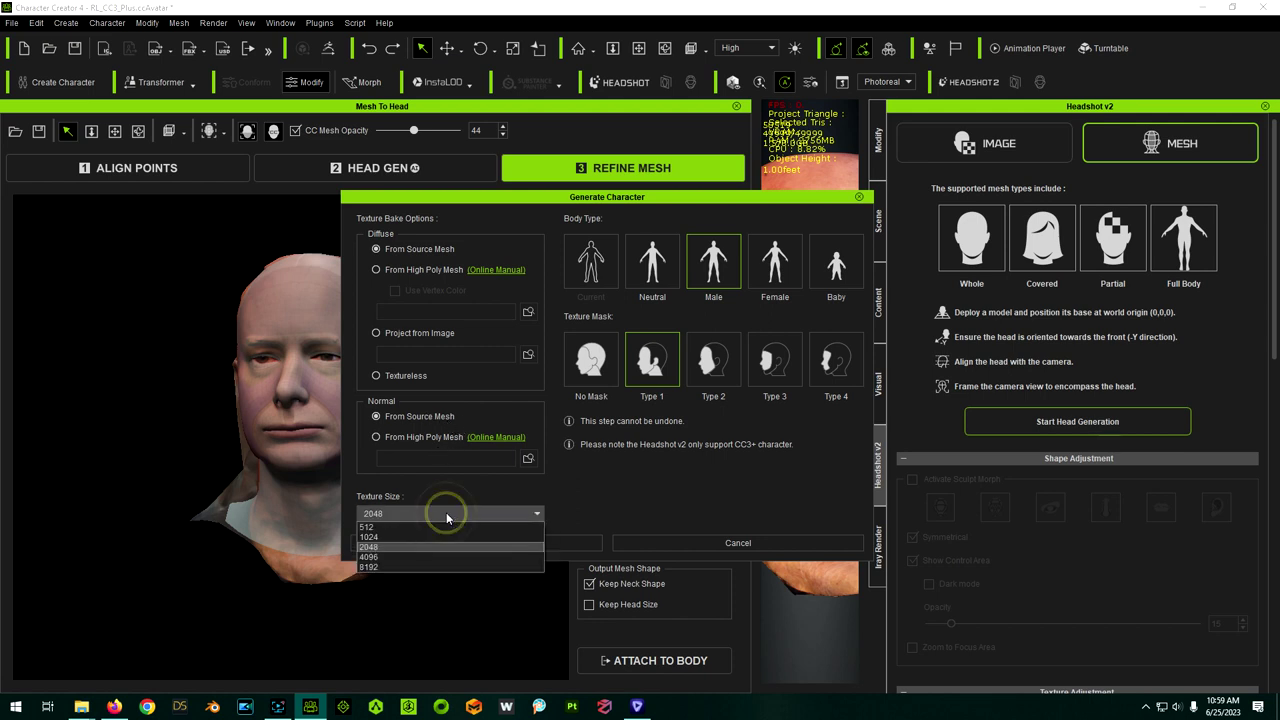
pyautogui.click(397, 556)
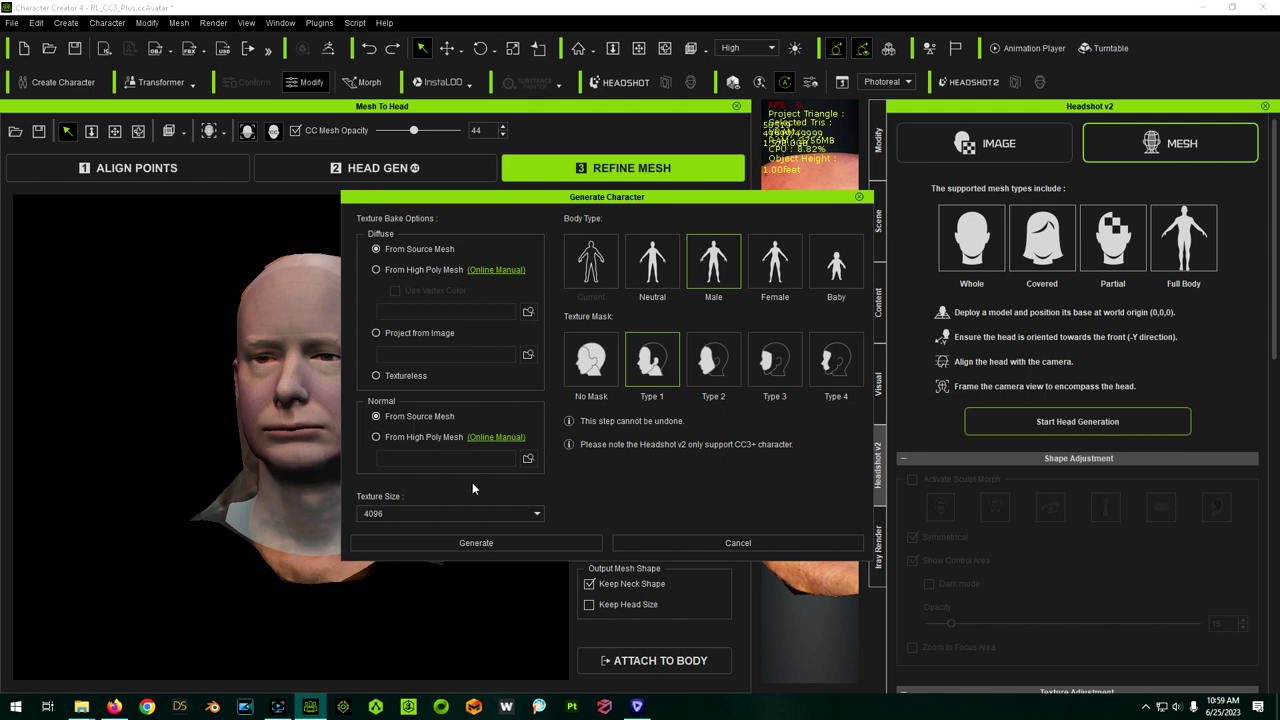
pyautogui.click(419, 513)
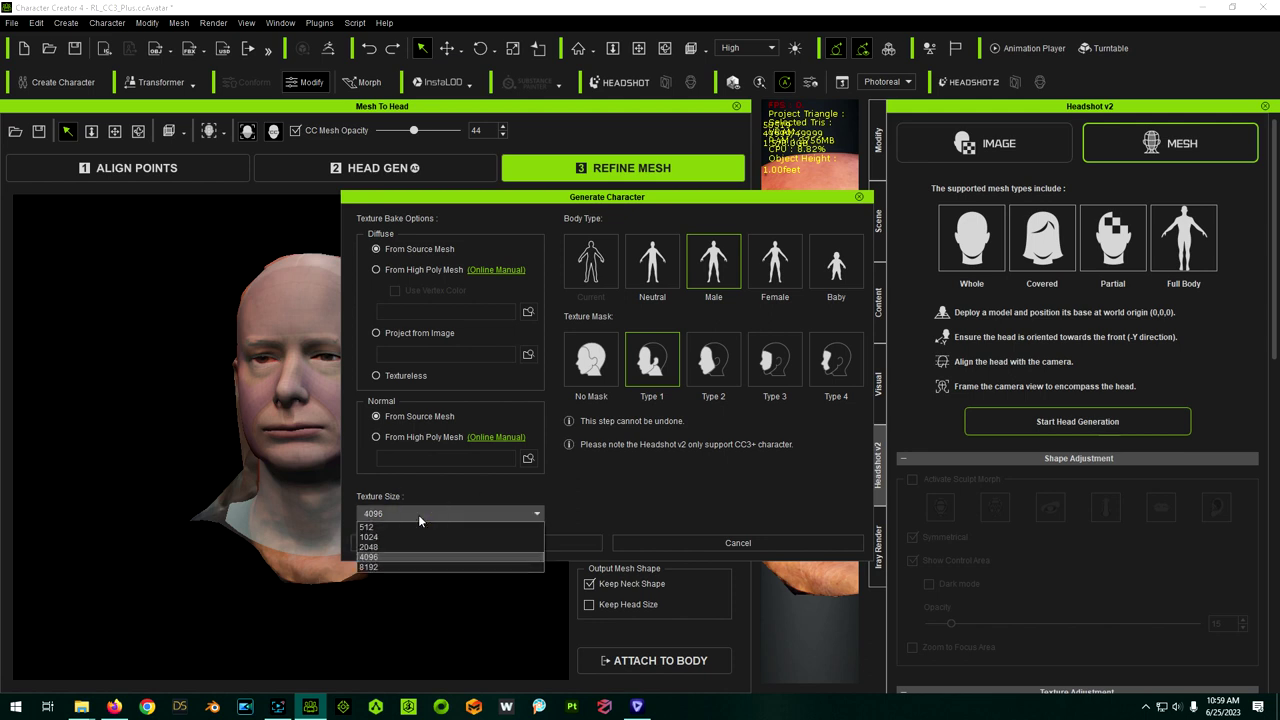
pyautogui.click(420, 514)
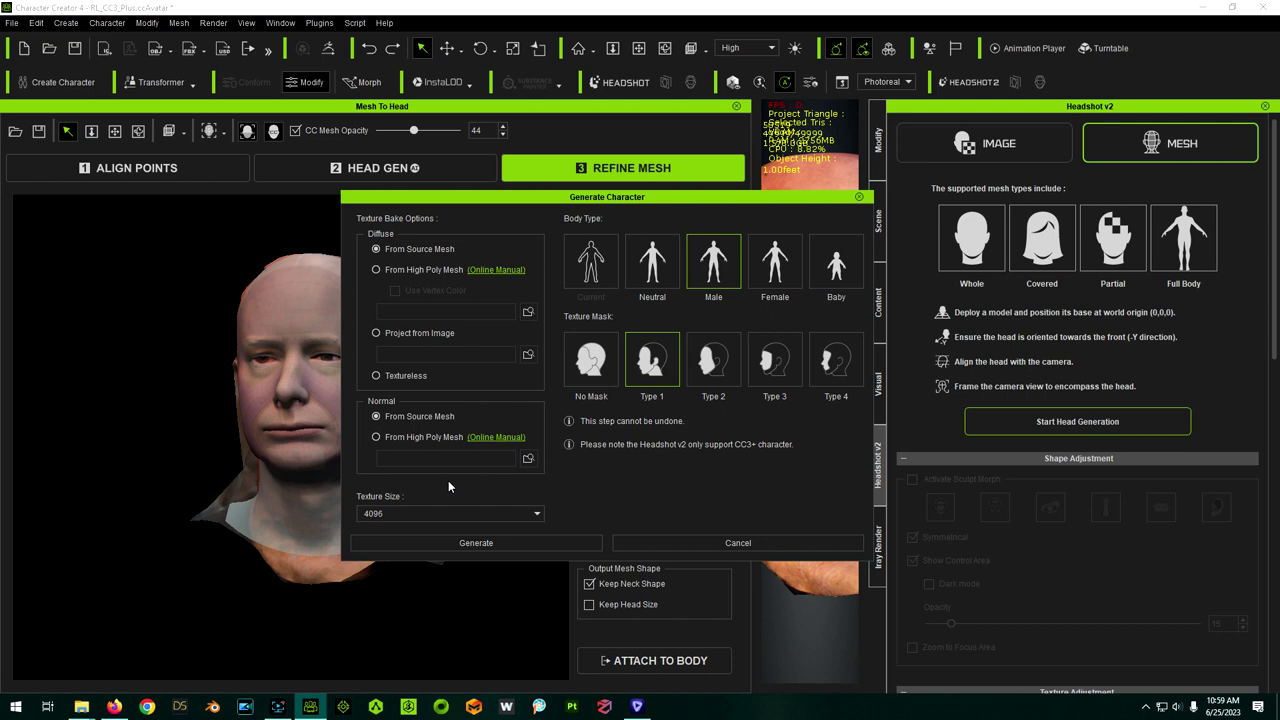
pyautogui.click(469, 543)
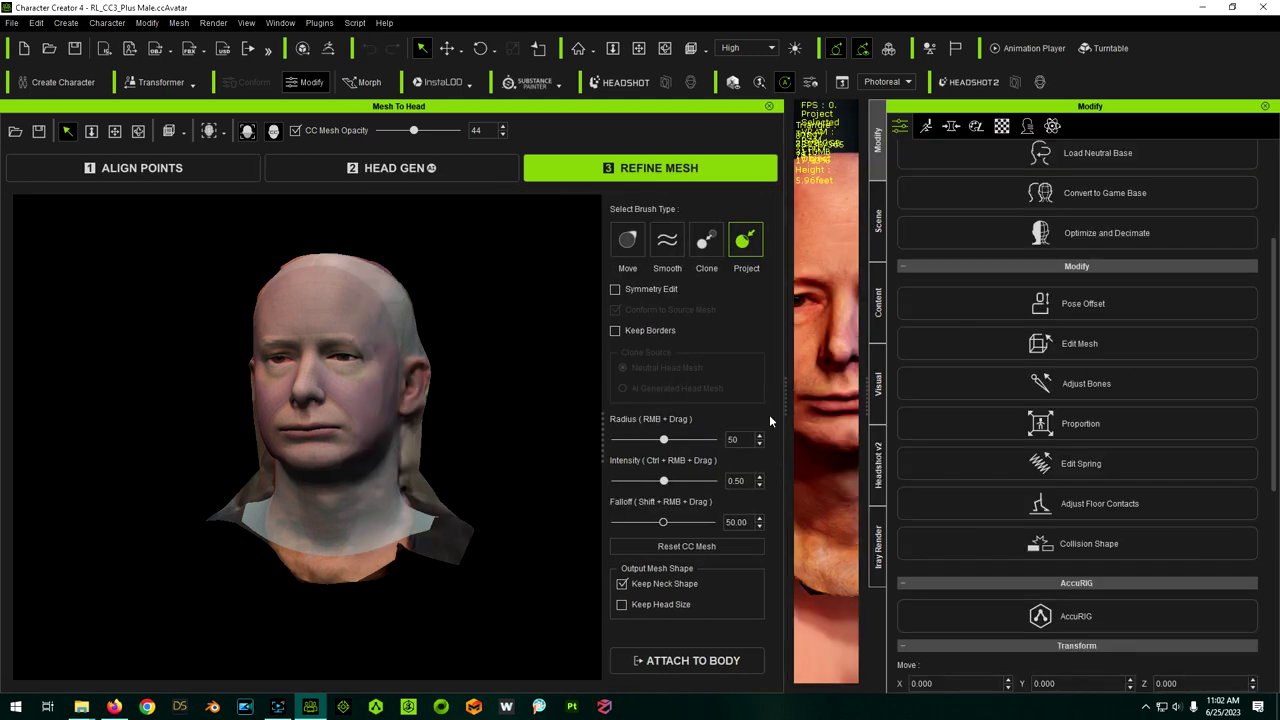
# Step: Enlarge the main viewport area and hide the poly scan prop in the scene
pyautogui.moveTo(786, 397); pyautogui.dragTo(340, 383)
pyautogui.click(878, 218)
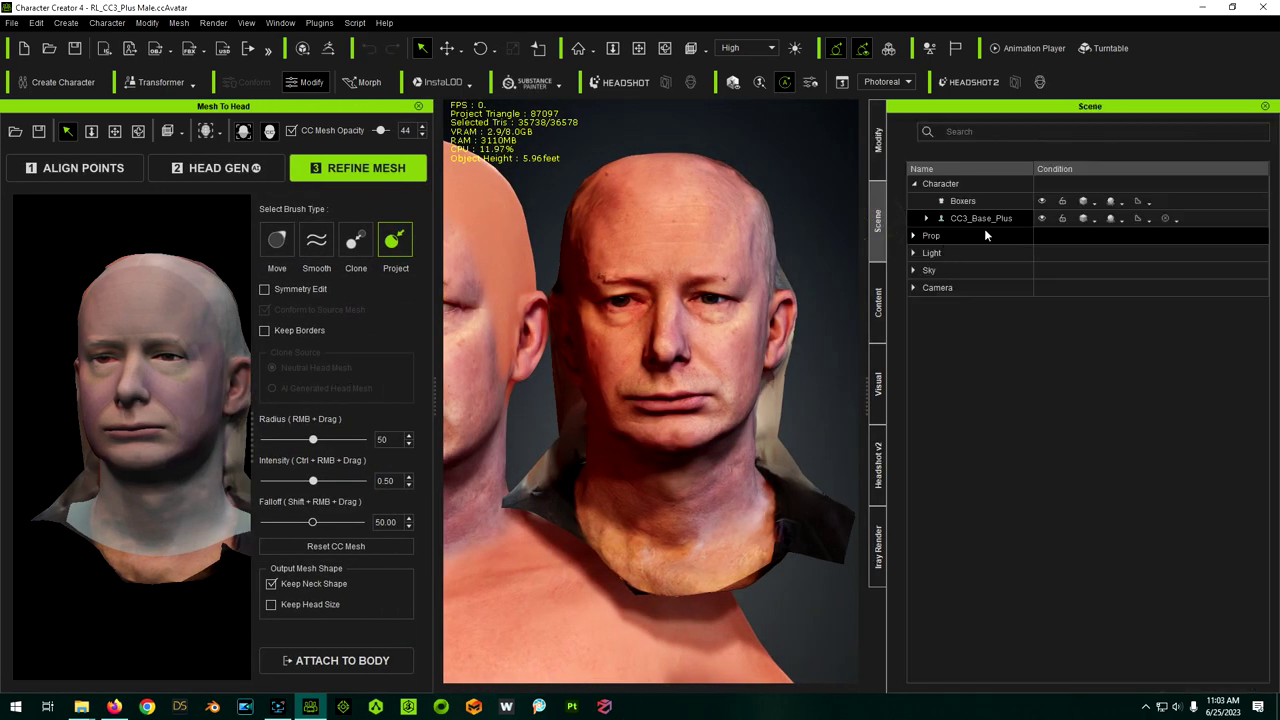
pyautogui.click(912, 235)
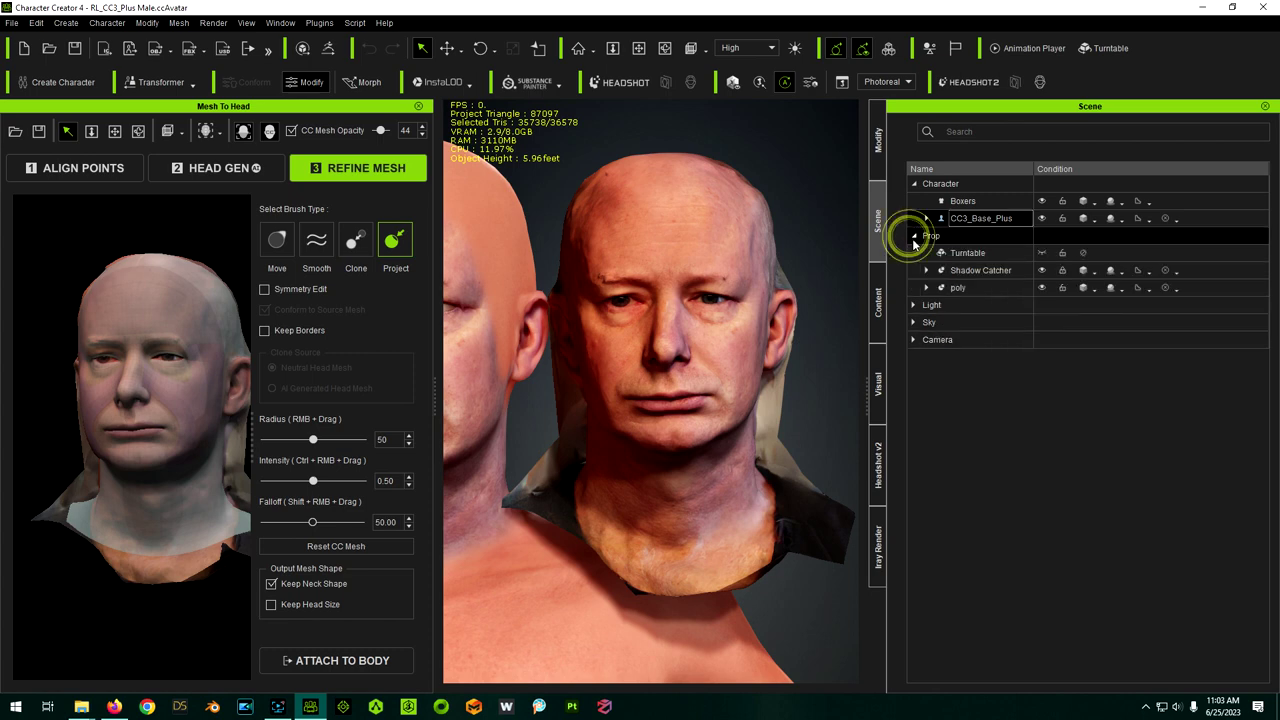
pyautogui.click(1041, 288)
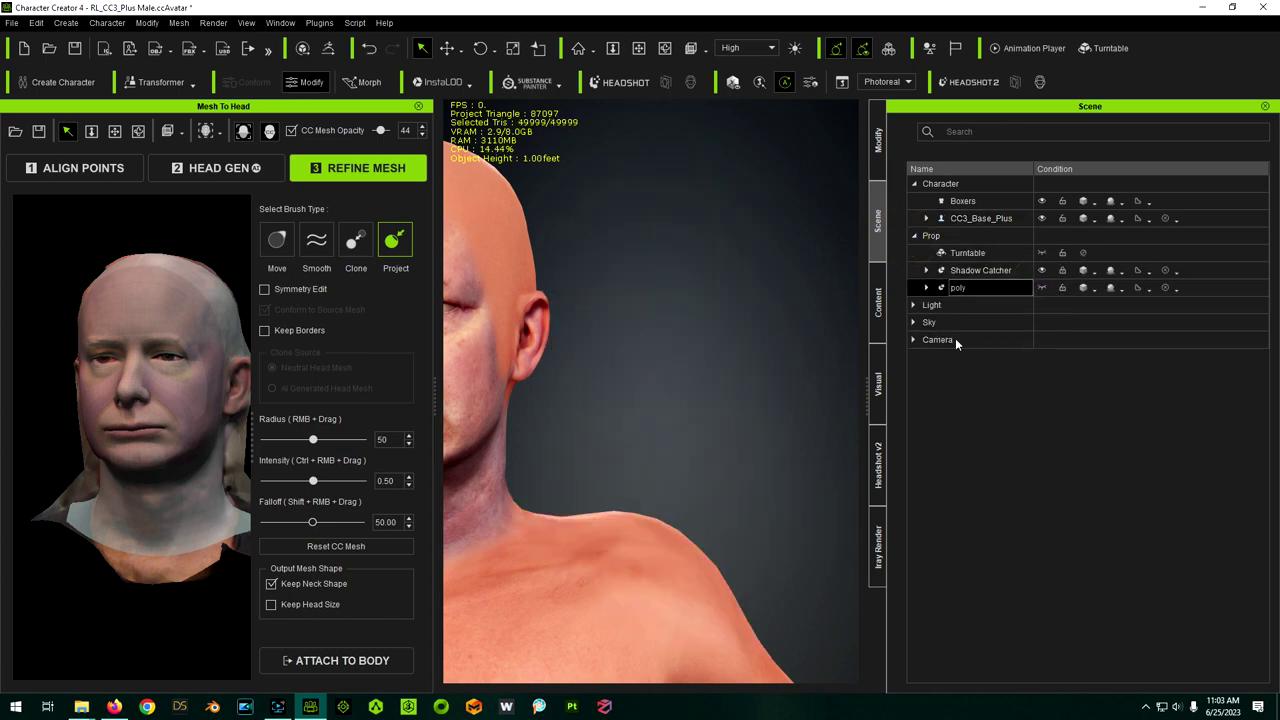
# Step: Examine the generated character's head and neck from the front and sides, checking the texture blend around the ears and jaw
pyautogui.scroll(-5, 818, 322)
pyautogui.scroll(-5, 590, 285)
pyautogui.keyDown('alt'); pyautogui.moveTo(611, 242); pyautogui.dragTo(604, 309, button='right'); pyautogui.keyUp('alt')
pyautogui.keyDown('alt'); pyautogui.moveTo(568, 379); pyautogui.dragTo(622, 384); pyautogui.keyUp('alt')
pyautogui.scroll(10, 596, 265)
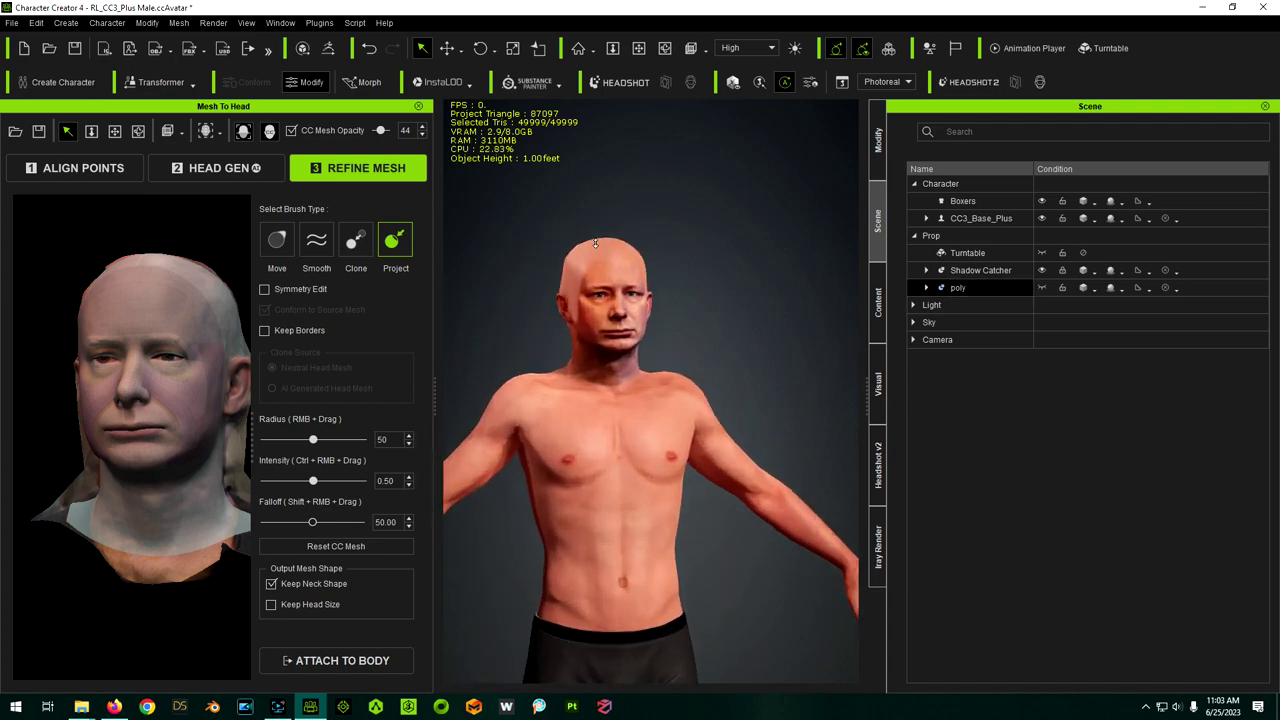
pyautogui.moveTo(622, 437); pyautogui.dragTo(314, 391, button='right')
pyautogui.moveTo(705, 410); pyautogui.dragTo(597, 387, button='right')
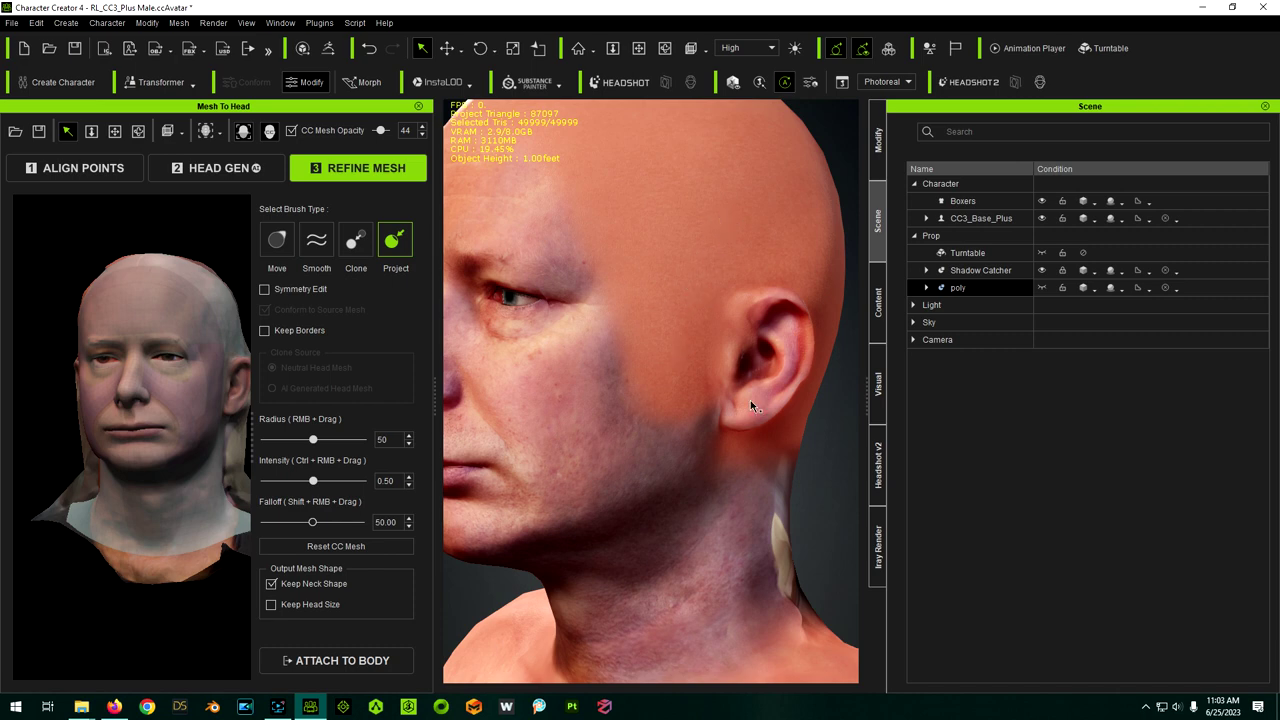
pyautogui.moveTo(755, 412); pyautogui.dragTo(462, 428, button='right')
pyautogui.scroll(-3, 683, 369)
pyautogui.moveTo(839, 416); pyautogui.dragTo(704, 368, button='middle')
pyautogui.scroll(3, 691, 370)
pyautogui.moveTo(618, 400); pyautogui.dragTo(983, 366, button='right')
pyautogui.moveTo(562, 361); pyautogui.dragTo(650, 378, button='middle')
pyautogui.moveTo(650, 378); pyautogui.dragTo(800, 389, button='right')
pyautogui.moveTo(496, 383); pyautogui.dragTo(548, 386, button='middle')
pyautogui.moveTo(500, 382); pyautogui.dragTo(556, 364, button='right')
pyautogui.moveTo(556, 364); pyautogui.dragTo(691, 369, button='middle')
pyautogui.moveTo(691, 369); pyautogui.dragTo(471, 440, button='right')
pyautogui.moveTo(767, 441); pyautogui.dragTo(505, 444, button='right')
pyautogui.moveTo(782, 422); pyautogui.dragTo(443, 410, button='middle')
pyautogui.moveTo(621, 371); pyautogui.dragTo(820, 391, button='right')
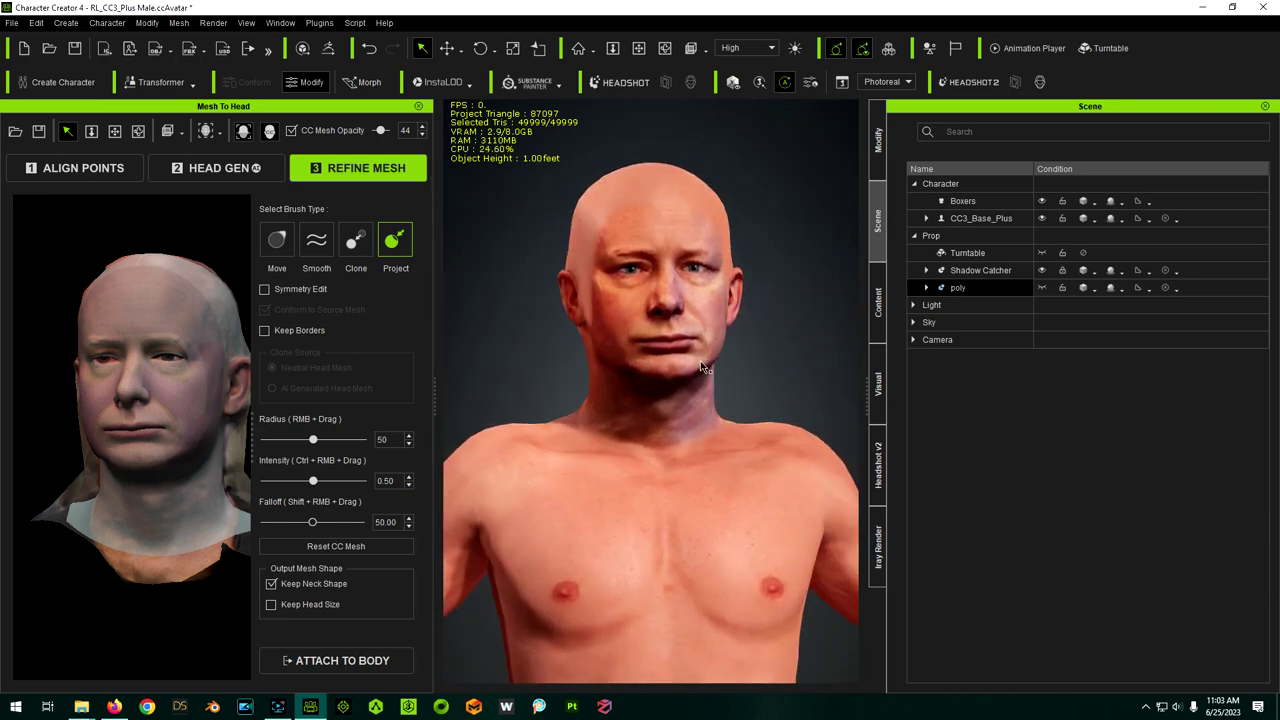
# Step: Attach the head to the body again with the Type 2 texture mask, generate the character and move the Mesh To Head window out of view
pyautogui.moveTo(434, 394); pyautogui.dragTo(815, 416)
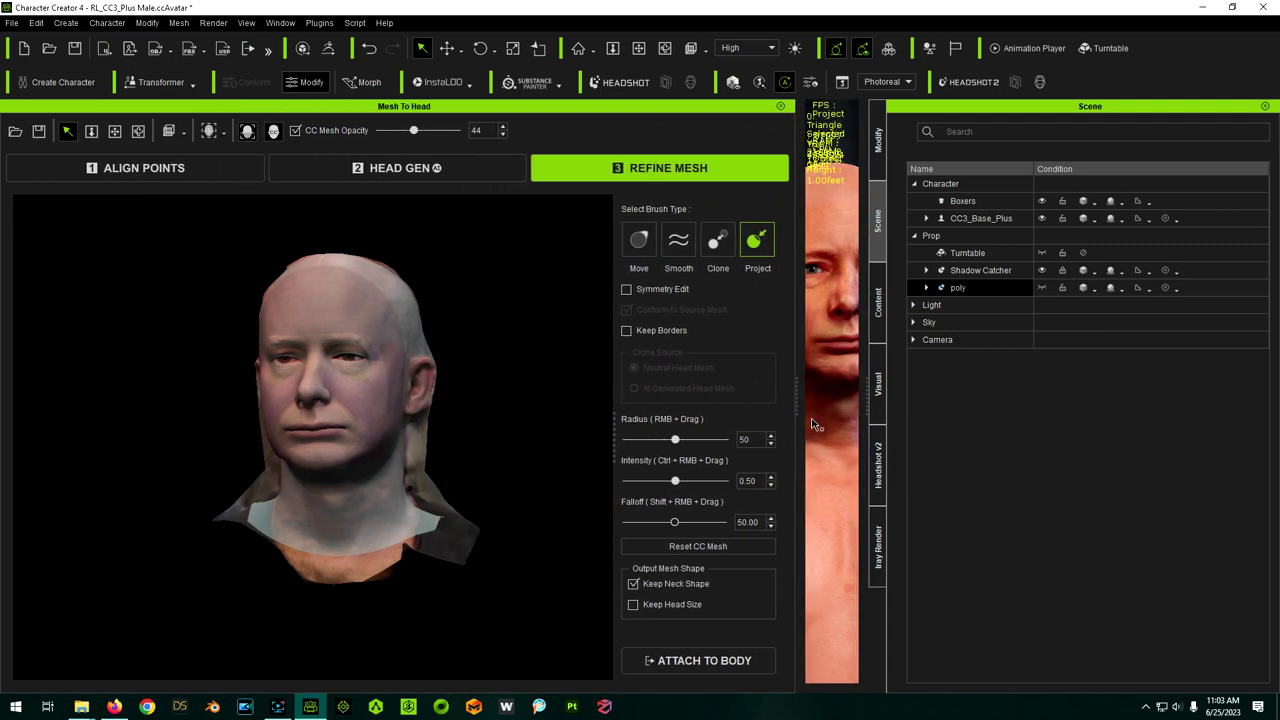
pyautogui.click(688, 664)
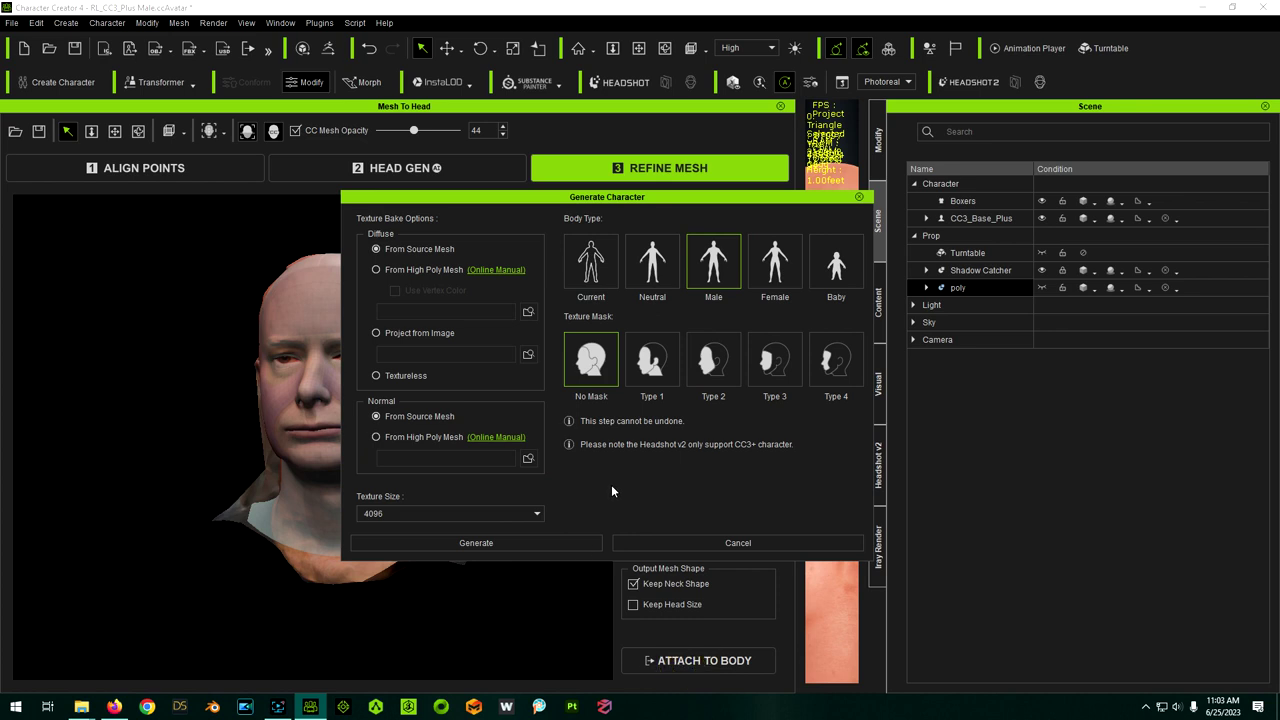
pyautogui.click(725, 371)
pyautogui.click(504, 543)
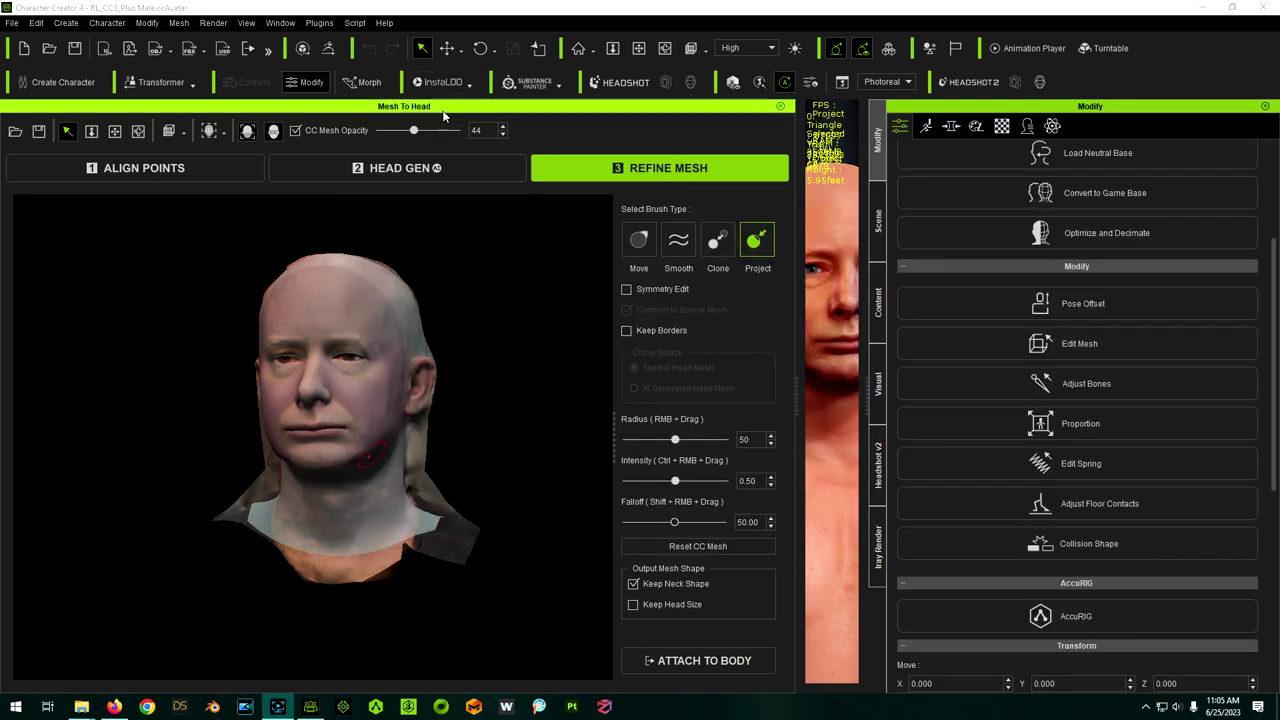
pyautogui.moveTo(443, 112); pyautogui.dragTo(1279, 141)
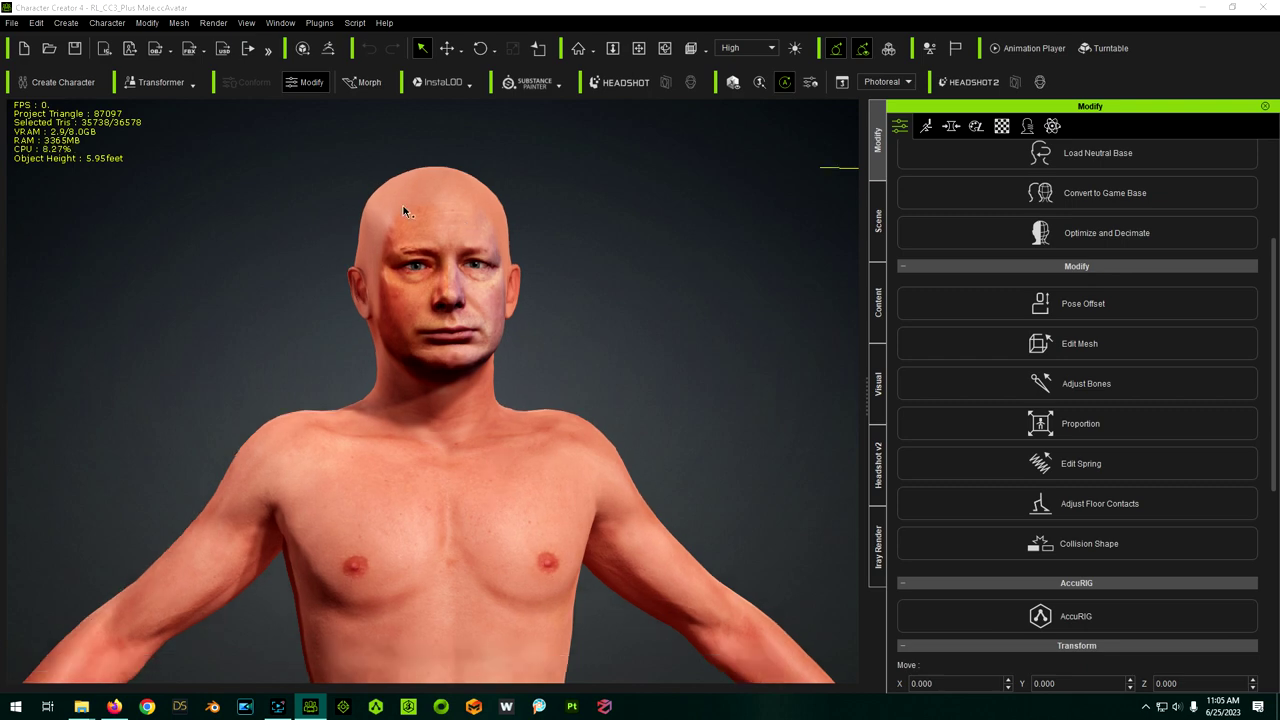
# Step: Switch the CC3_Base_Plus character's mesh from Original to Subdivision
pyautogui.moveTo(420, 217); pyautogui.dragTo(84, 338, button='right')
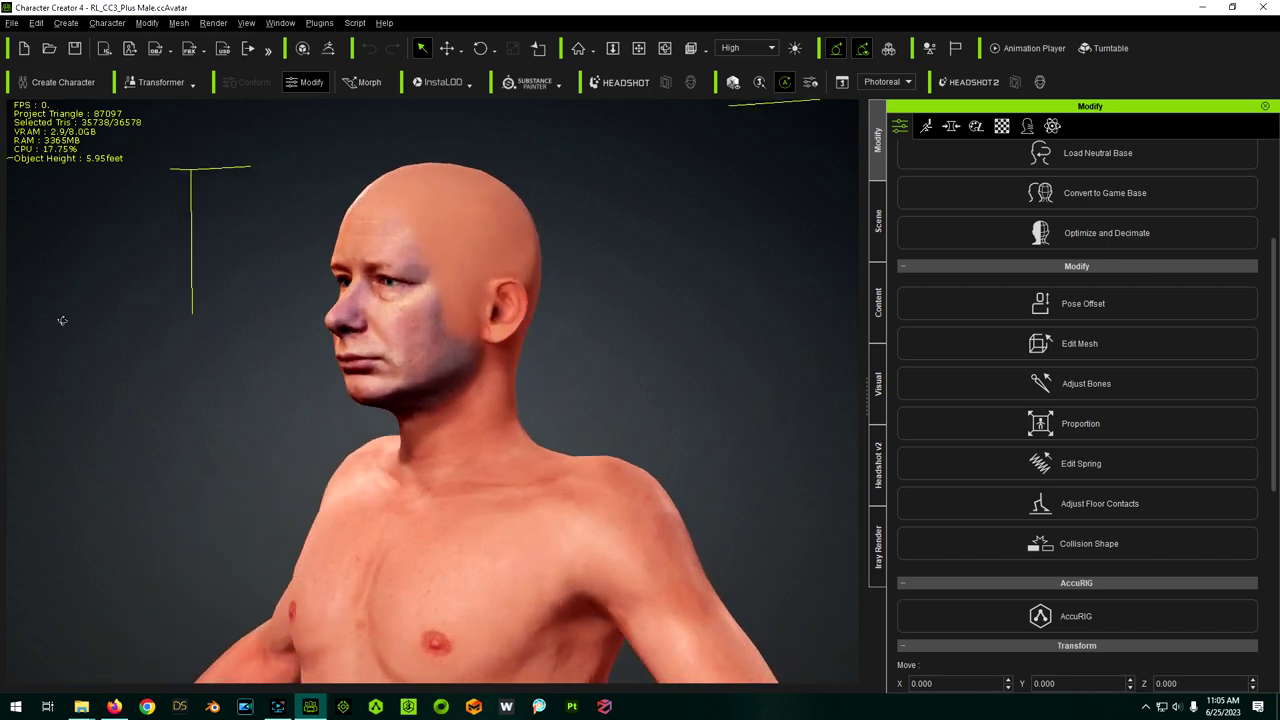
pyautogui.moveTo(700, 403); pyautogui.dragTo(400, 407, button='right')
pyautogui.scroll(5, 406, 296)
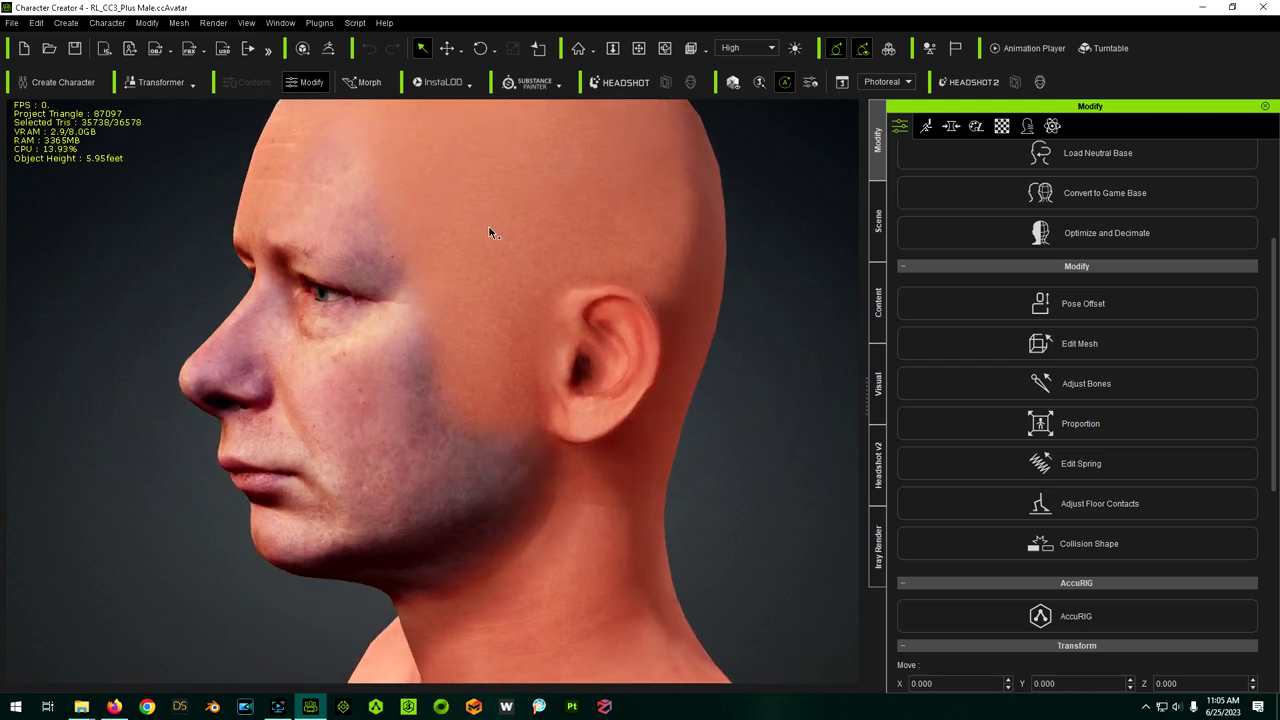
pyautogui.scroll(-3, 500, 252)
pyautogui.moveTo(688, 311); pyautogui.dragTo(658, 316, button='right')
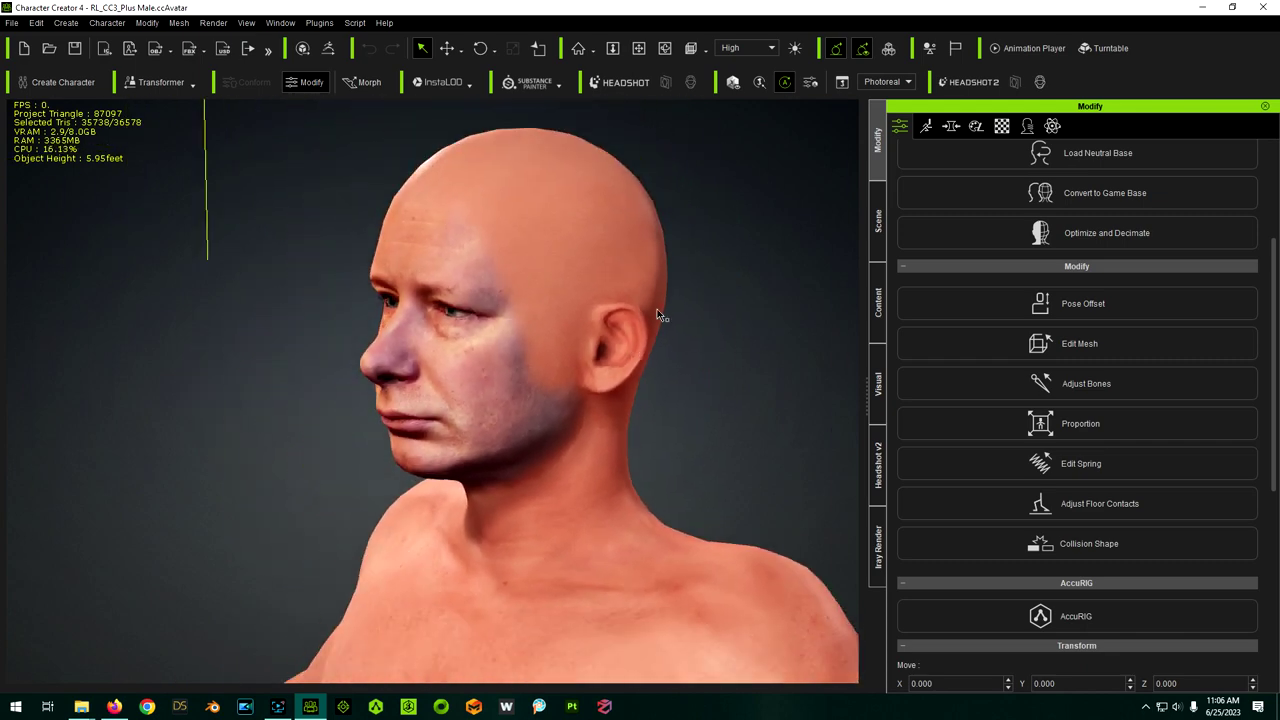
pyautogui.click(878, 225)
pyautogui.click(1149, 220)
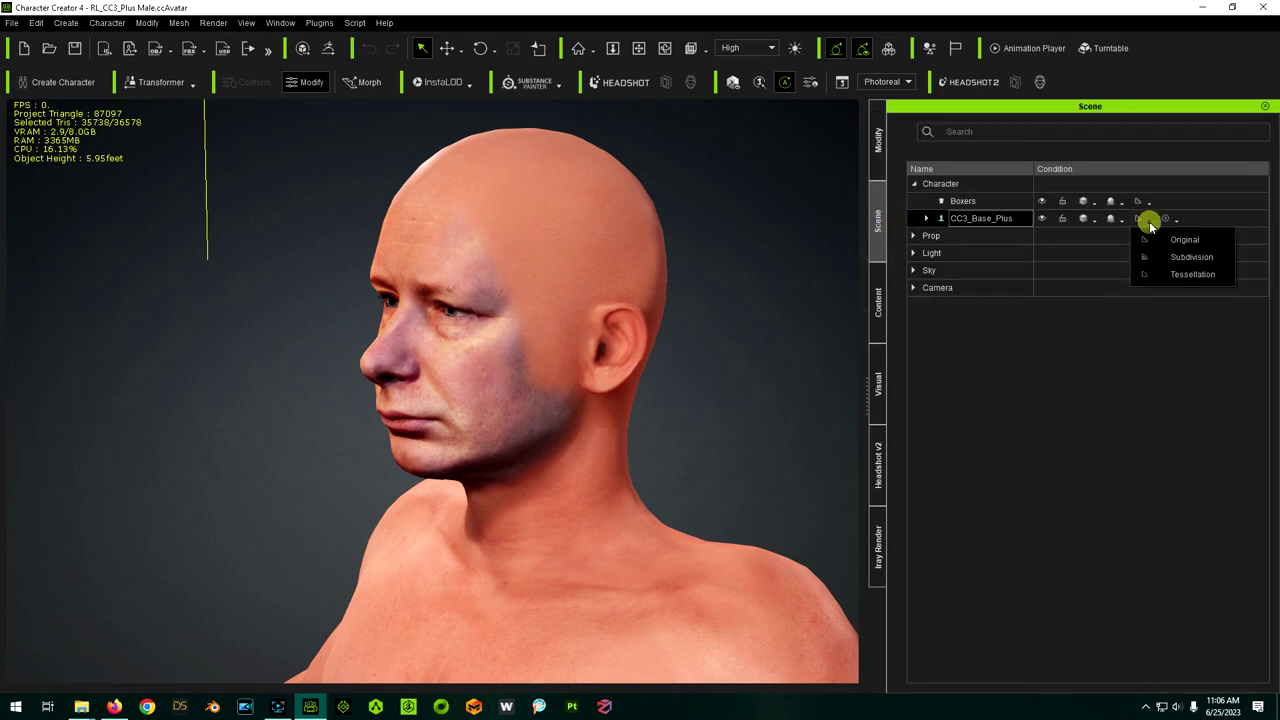
pyautogui.click(1172, 255)
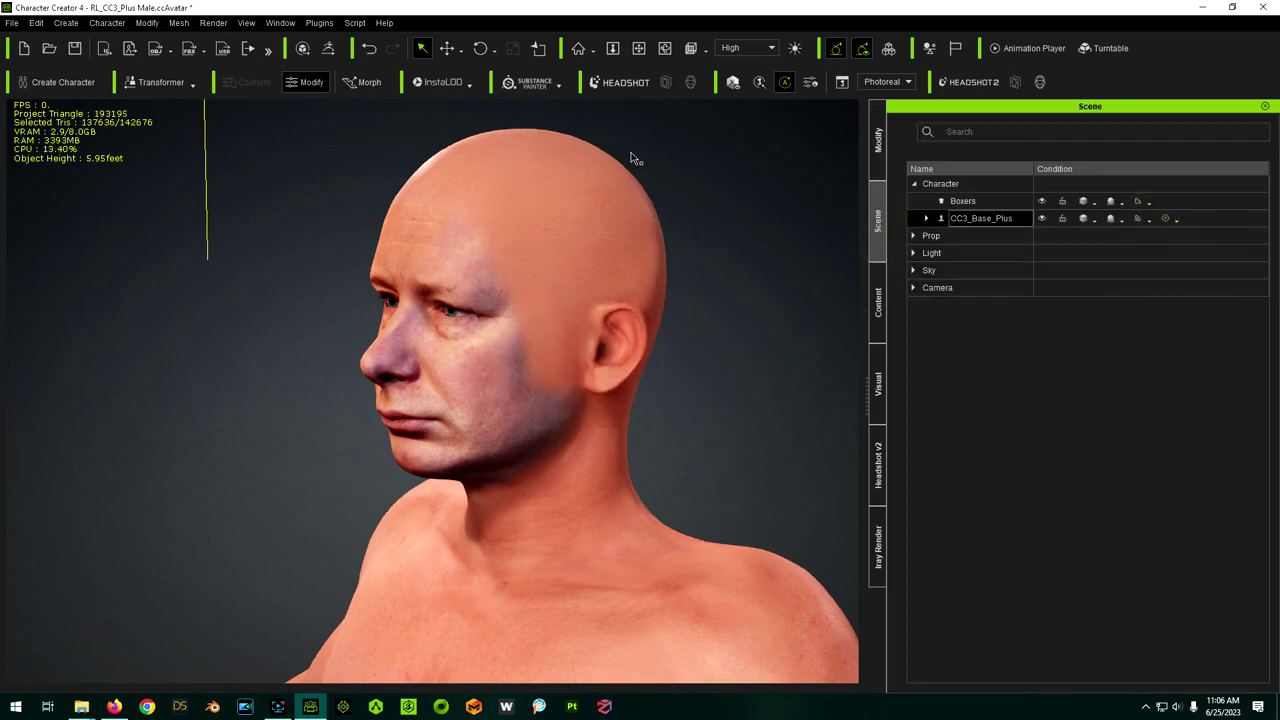
# Step: Examine the subdivided head from the front and side, including the seam between the scanned face texture and the base skin
pyautogui.moveTo(378, 341); pyautogui.dragTo(580, 328)
pyautogui.scroll(2, 505, 276)
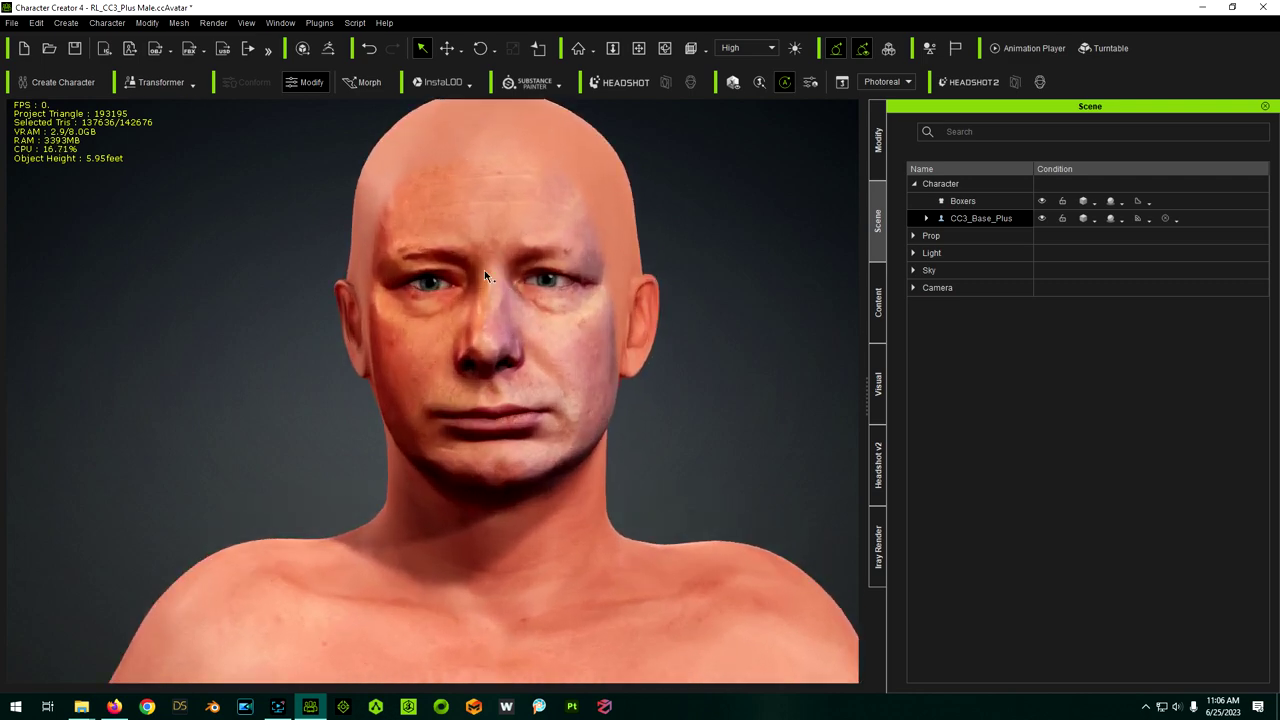
pyautogui.moveTo(458, 286); pyautogui.dragTo(408, 308, button='right')
pyautogui.moveTo(408, 307); pyautogui.dragTo(435, 327)
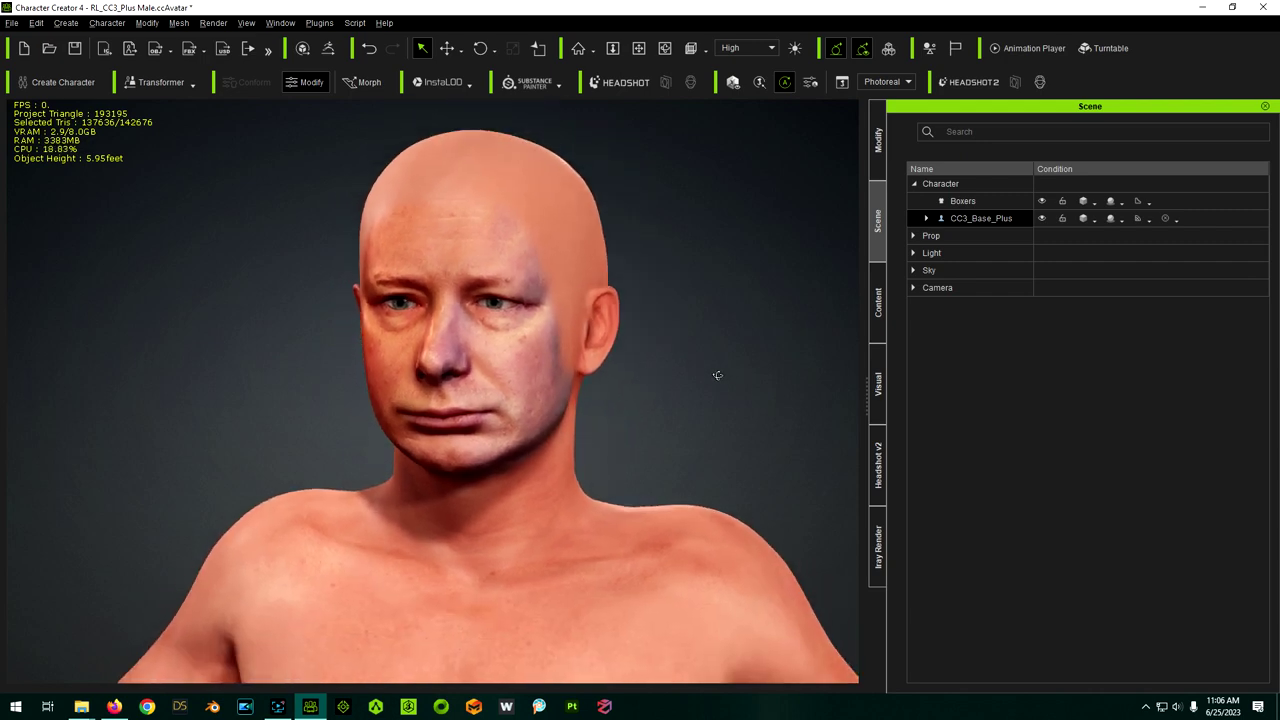
pyautogui.moveTo(733, 379); pyautogui.dragTo(395, 383)
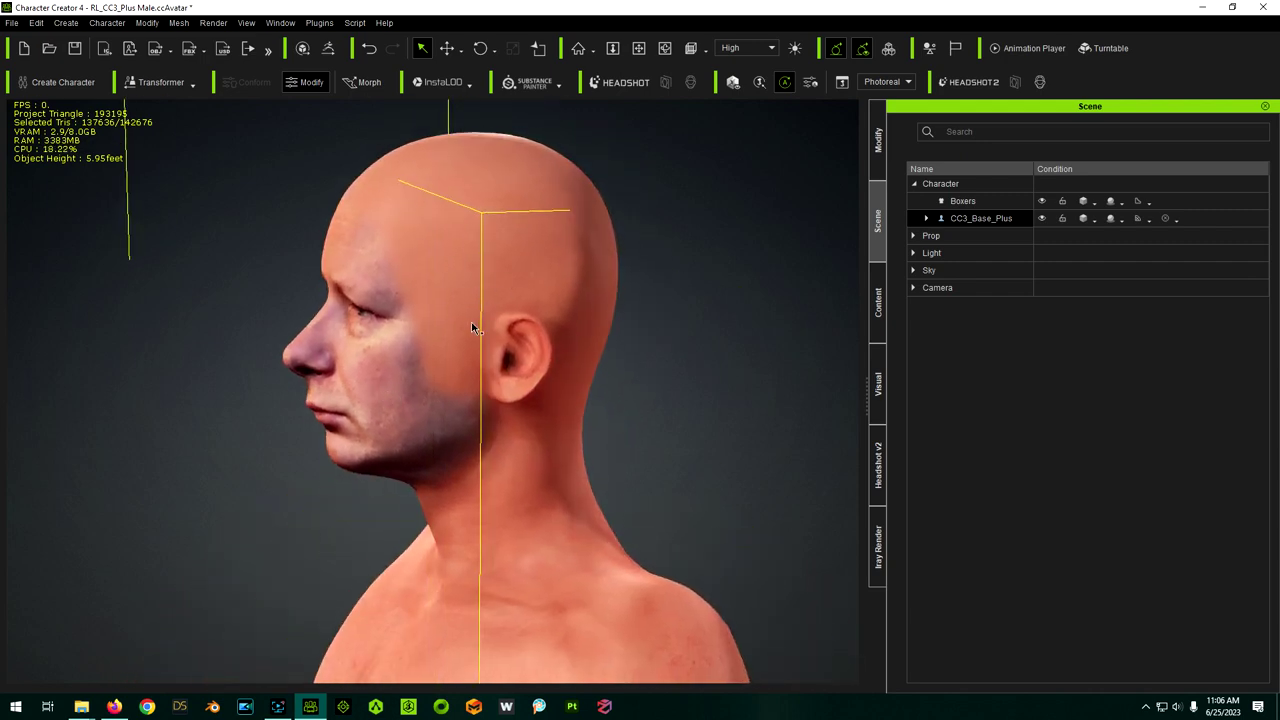
pyautogui.moveTo(572, 350); pyautogui.dragTo(769, 328, button='right')
pyautogui.scroll(5, 495, 340)
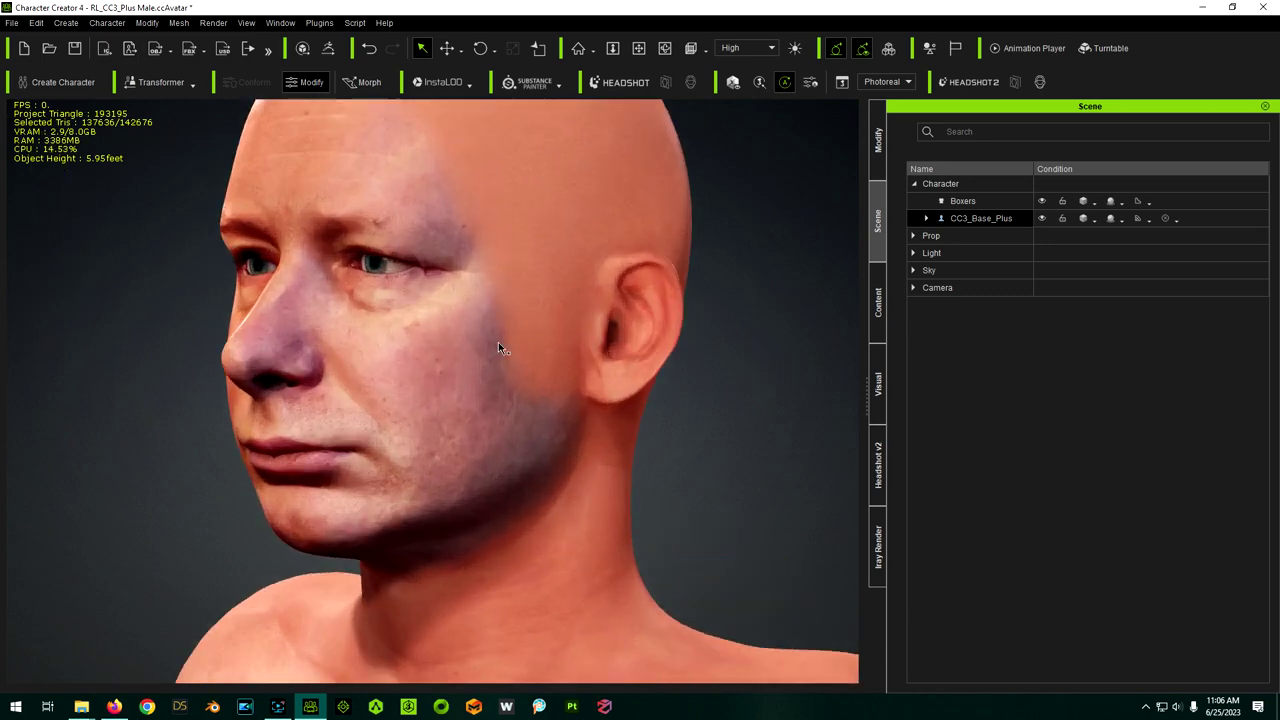
pyautogui.moveTo(502, 348); pyautogui.dragTo(624, 383, button='right')
pyautogui.scroll(-3, 624, 383)
pyautogui.moveTo(624, 382); pyautogui.dragTo(362, 420)
pyautogui.moveTo(453, 390); pyautogui.dragTo(536, 378)
pyautogui.moveTo(536, 378); pyautogui.dragTo(326, 353, button='right')
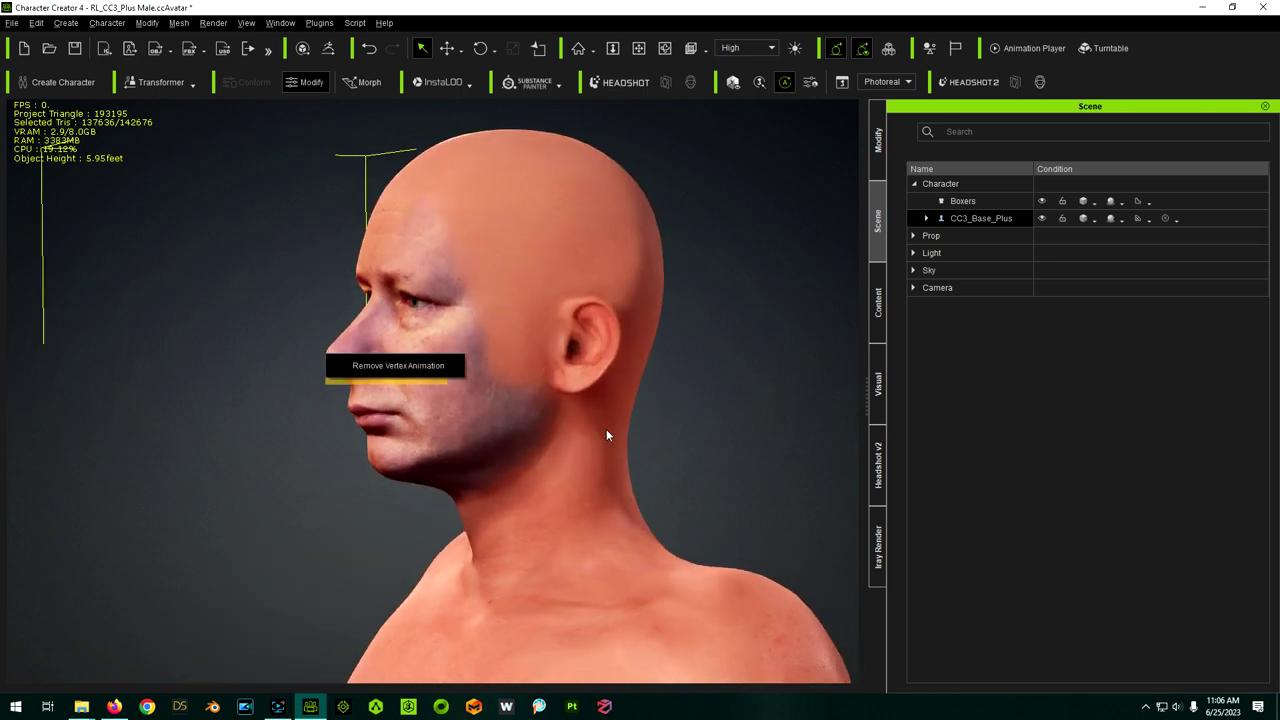
pyautogui.moveTo(649, 440); pyautogui.dragTo(797, 451)
pyautogui.scroll(5, 737, 403)
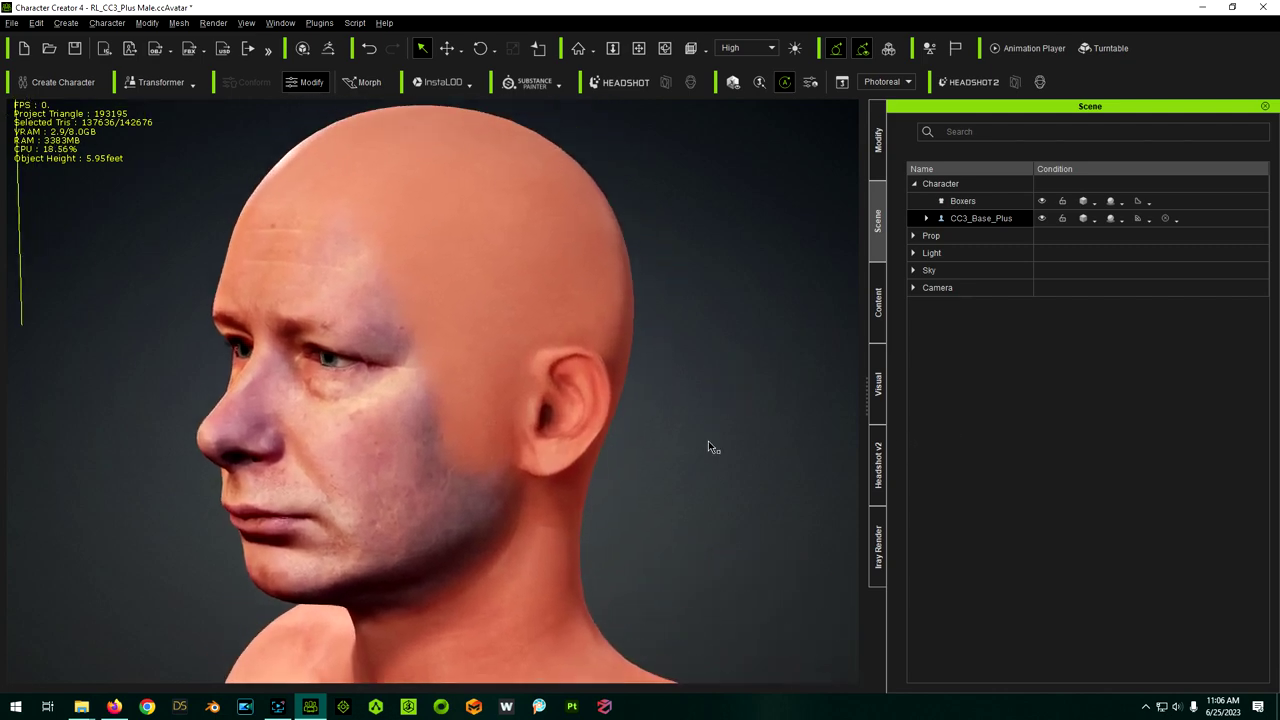
# Step: Bring up the Headshot v2 texture adjustment settings and examine how the scanned face colors compare with the surrounding base skin
pyautogui.click(877, 460)
pyautogui.scroll(-1, 970, 506)
pyautogui.scroll(-4, 970, 500)
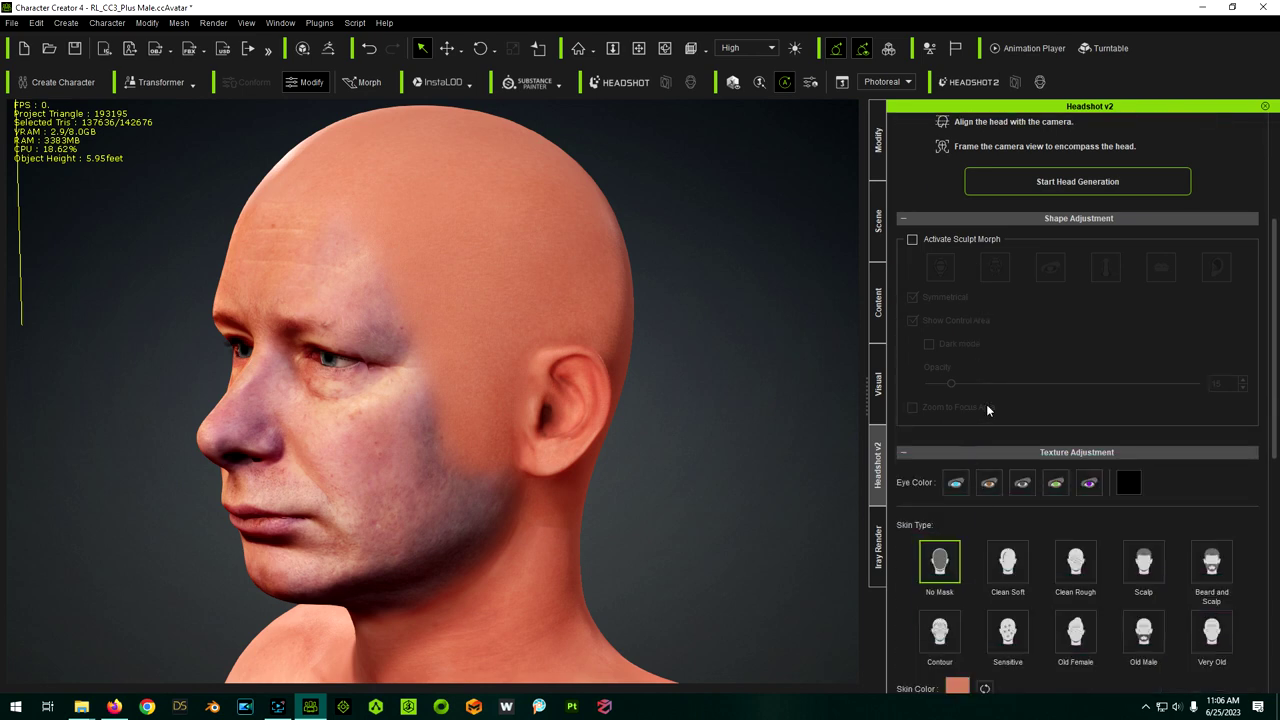
pyautogui.moveTo(418, 468); pyautogui.dragTo(558, 473, button='right')
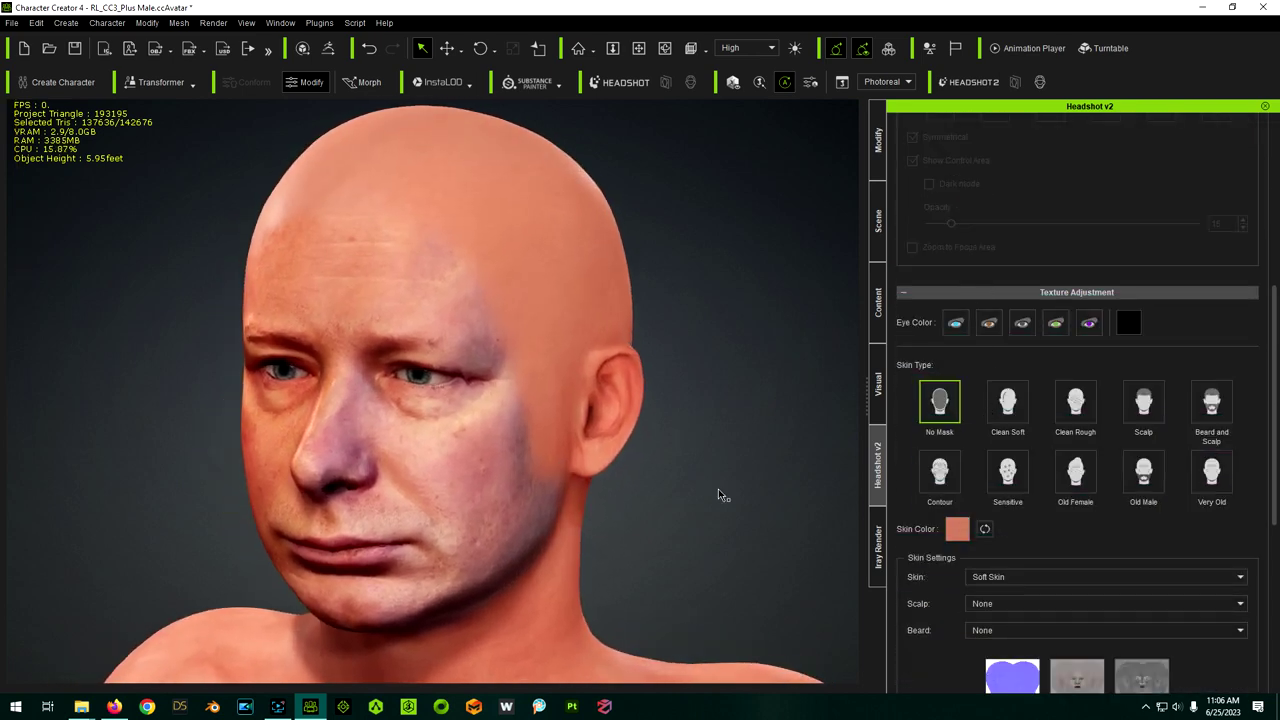
pyautogui.scroll(2, 1082, 517)
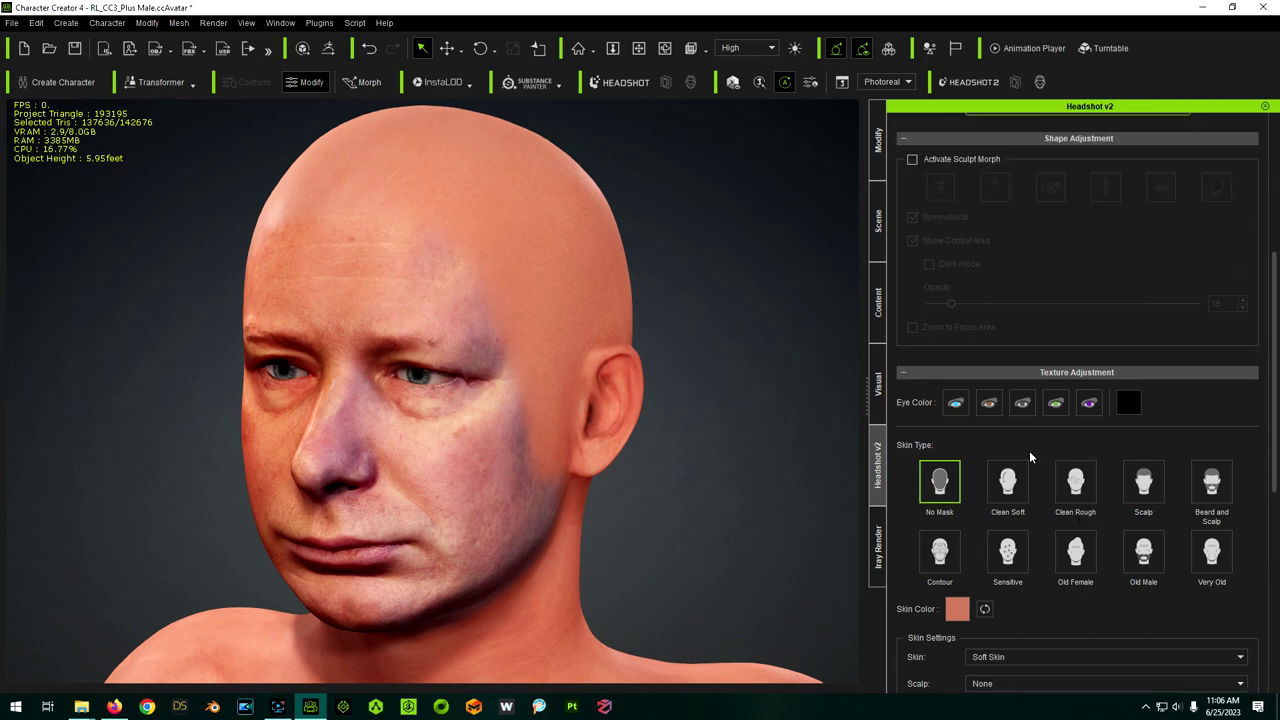
pyautogui.moveTo(750, 476); pyautogui.dragTo(726, 472, button='right')
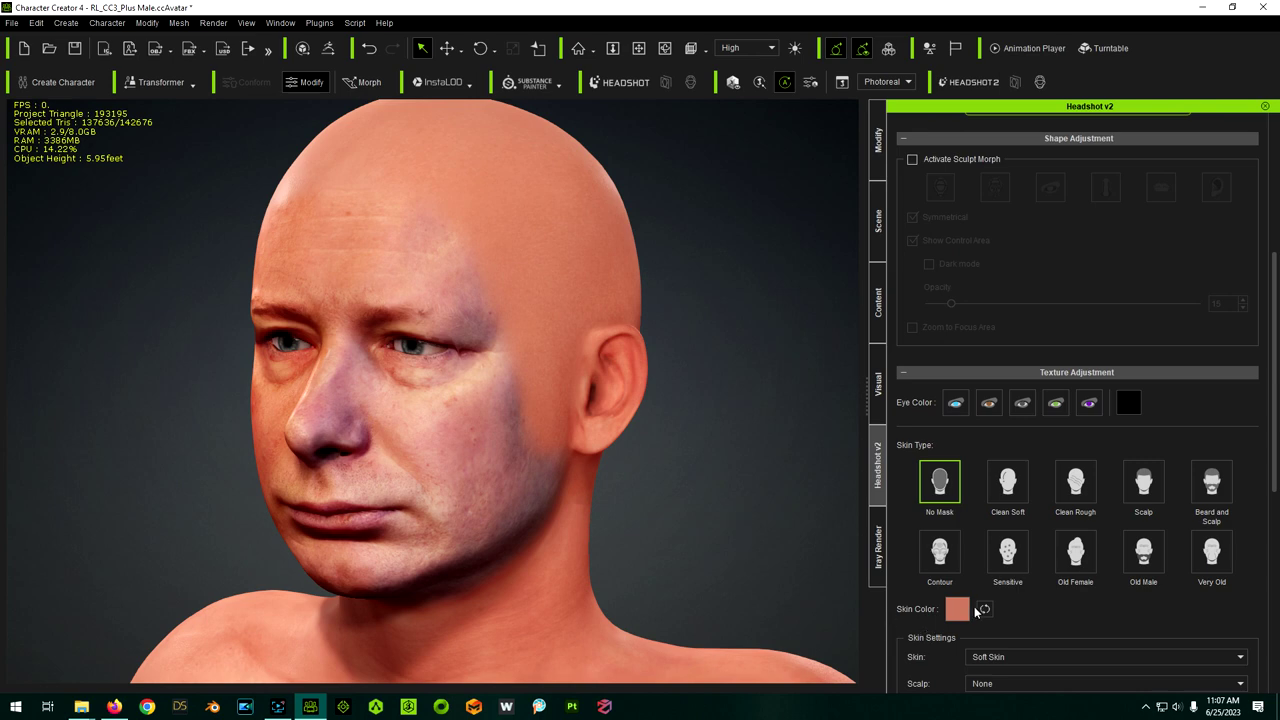
pyautogui.moveTo(856, 604); pyautogui.dragTo(713, 576, button='right')
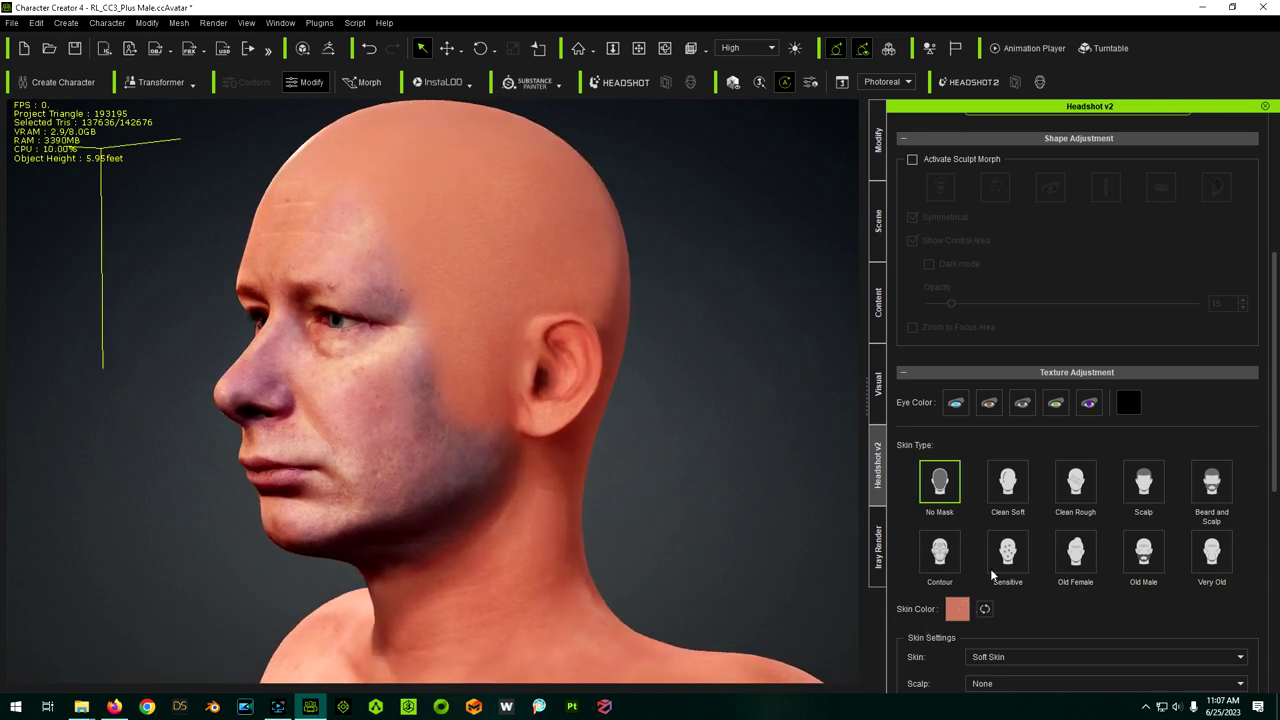
pyautogui.moveTo(733, 425); pyautogui.dragTo(790, 460, button='right')
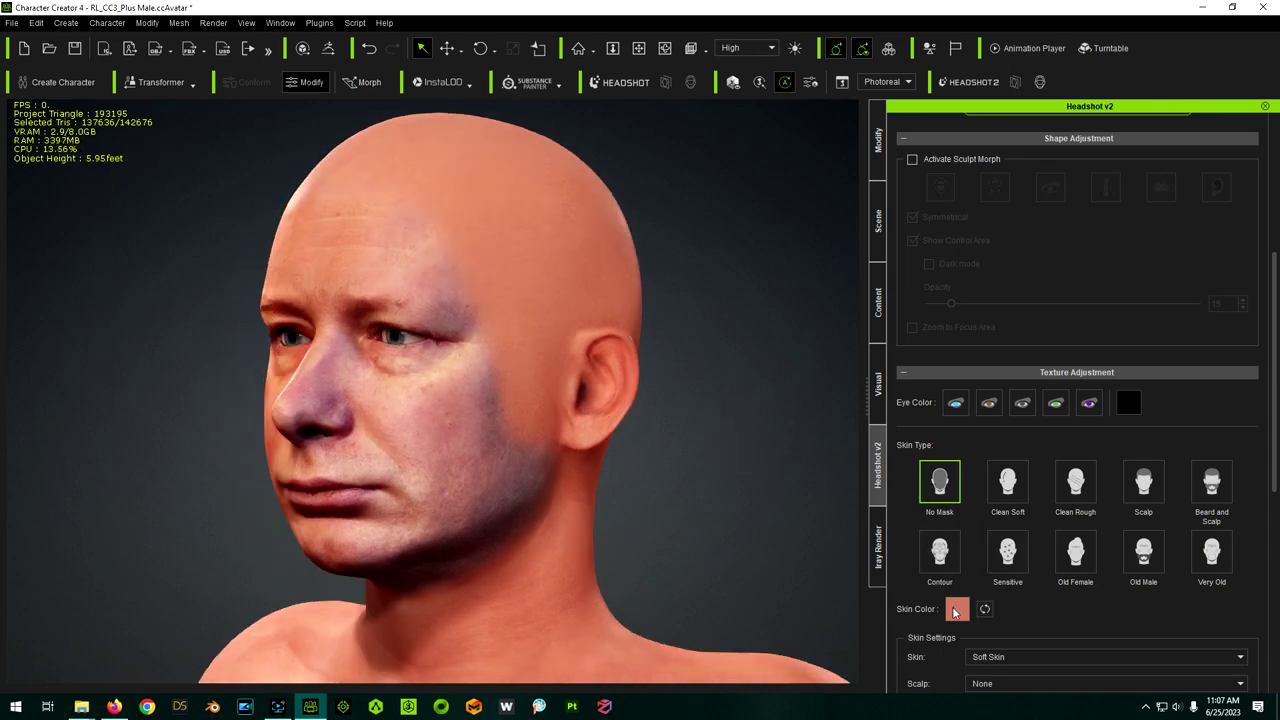
pyautogui.moveTo(545, 450); pyautogui.dragTo(543, 441, button='middle')
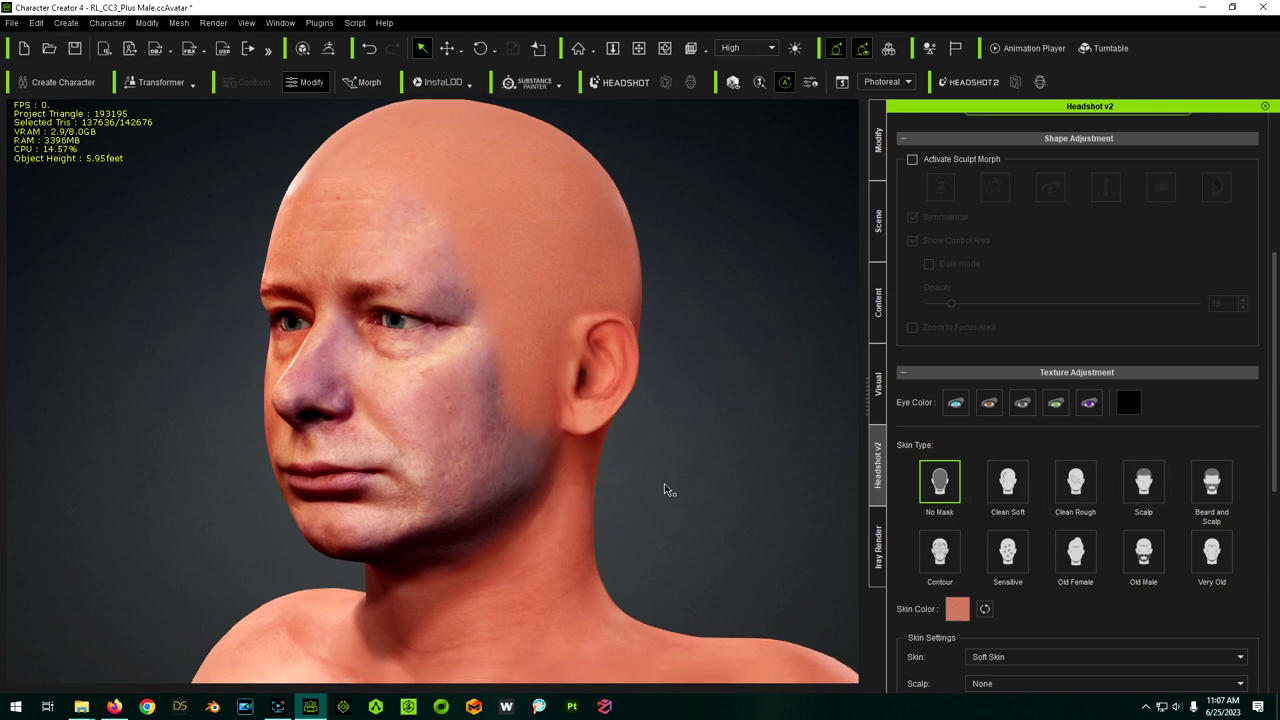
pyautogui.moveTo(470, 418); pyautogui.dragTo(377, 443, button='right')
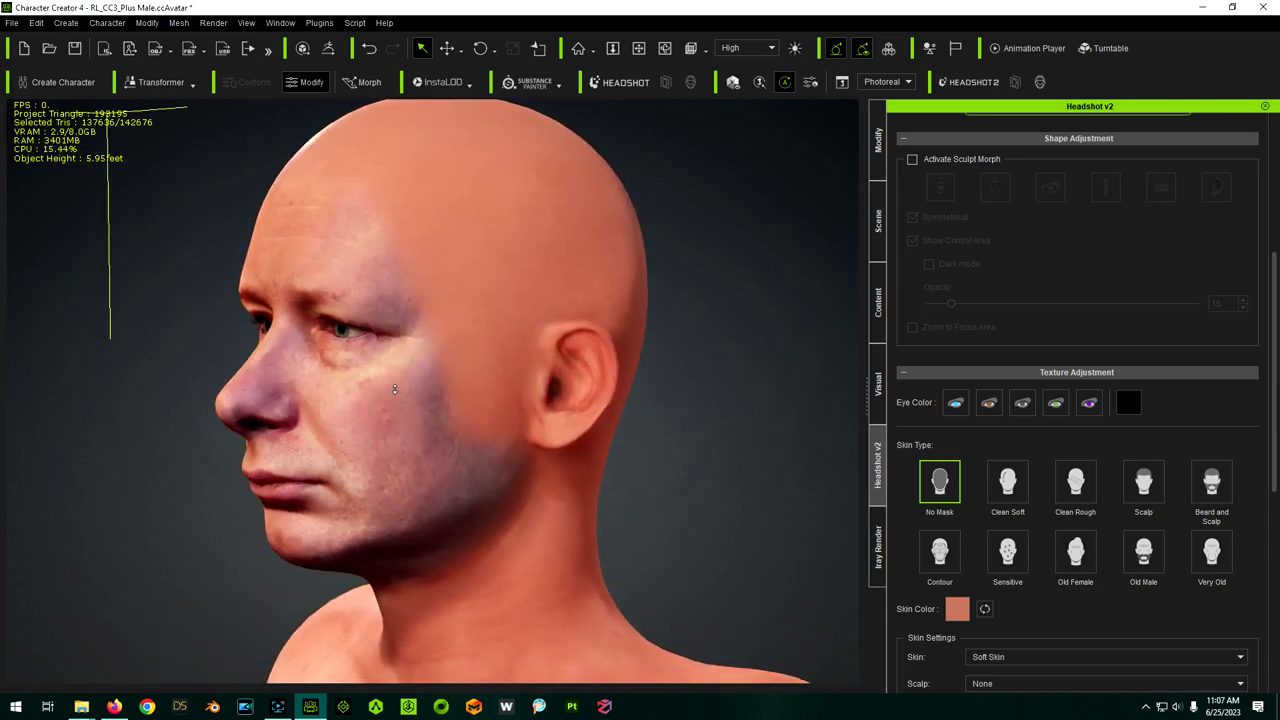
pyautogui.scroll(2, 394, 389)
pyautogui.moveTo(588, 440); pyautogui.dragTo(500, 434, button='right')
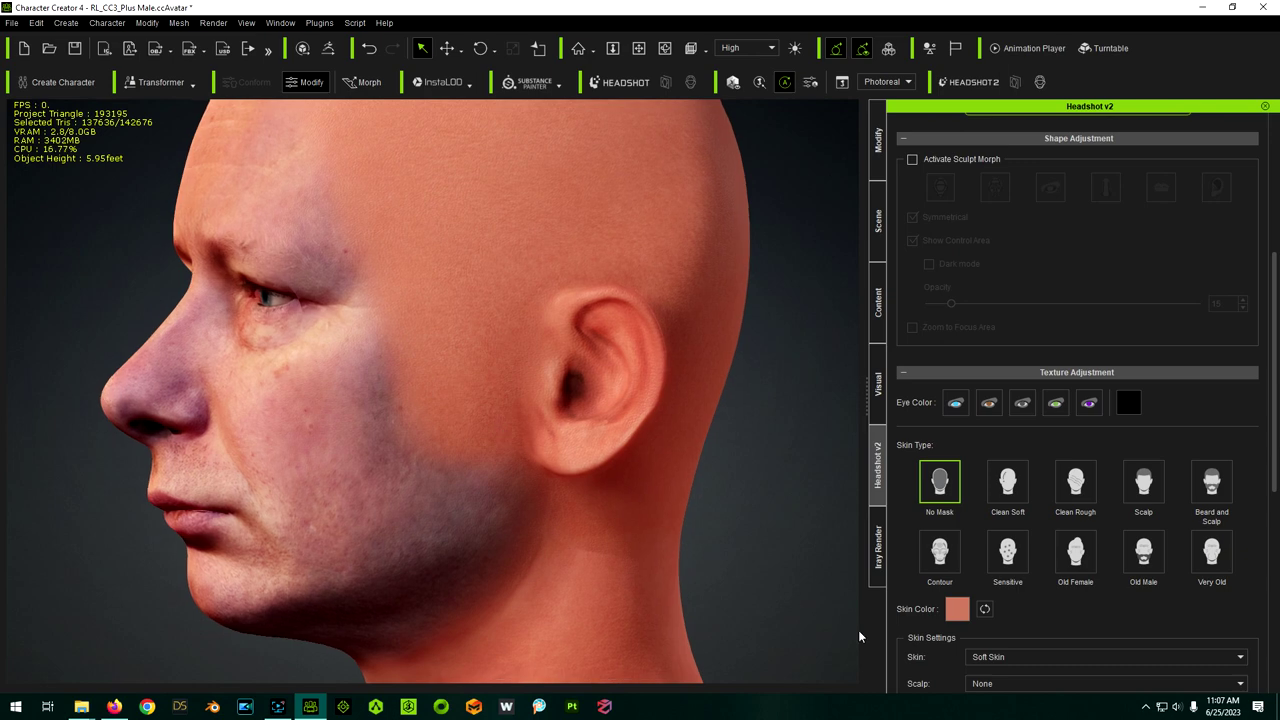
# Step: Sample the Headshot skin color from the scanned cheek and adjust its brightness and hue to #a36e67
pyautogui.click(957, 610)
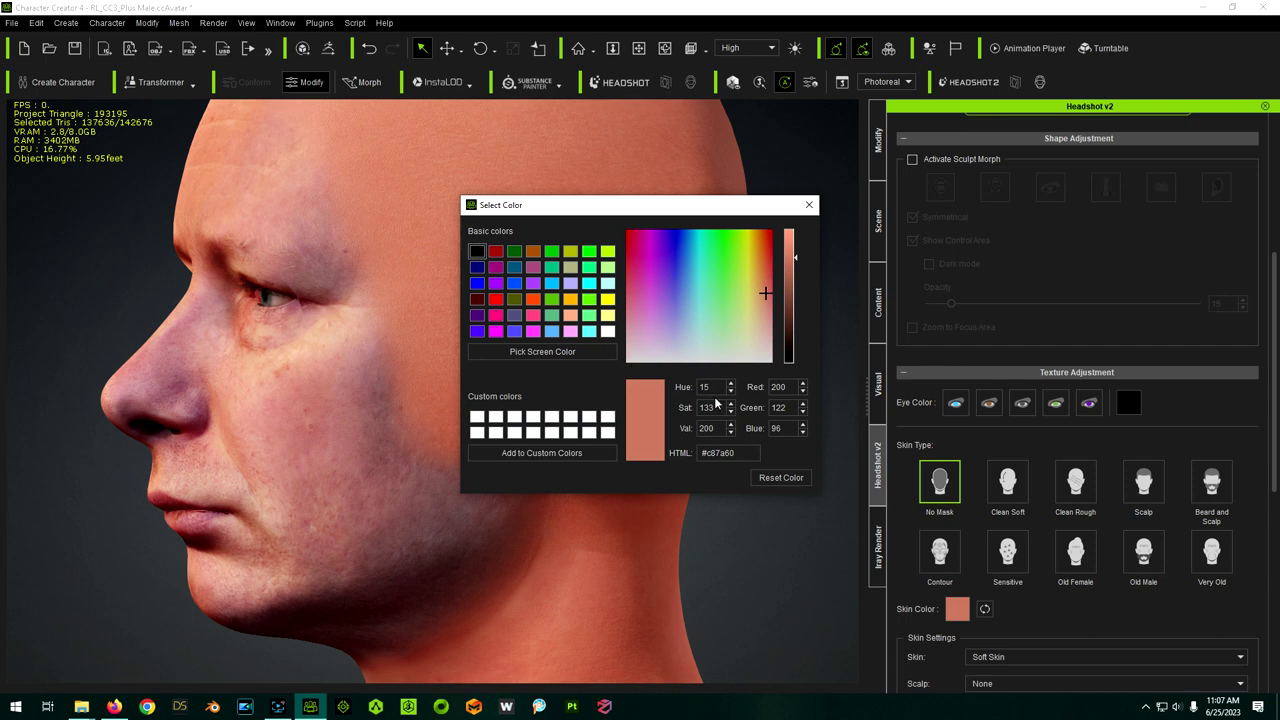
pyautogui.click(533, 353)
pyautogui.click(364, 447)
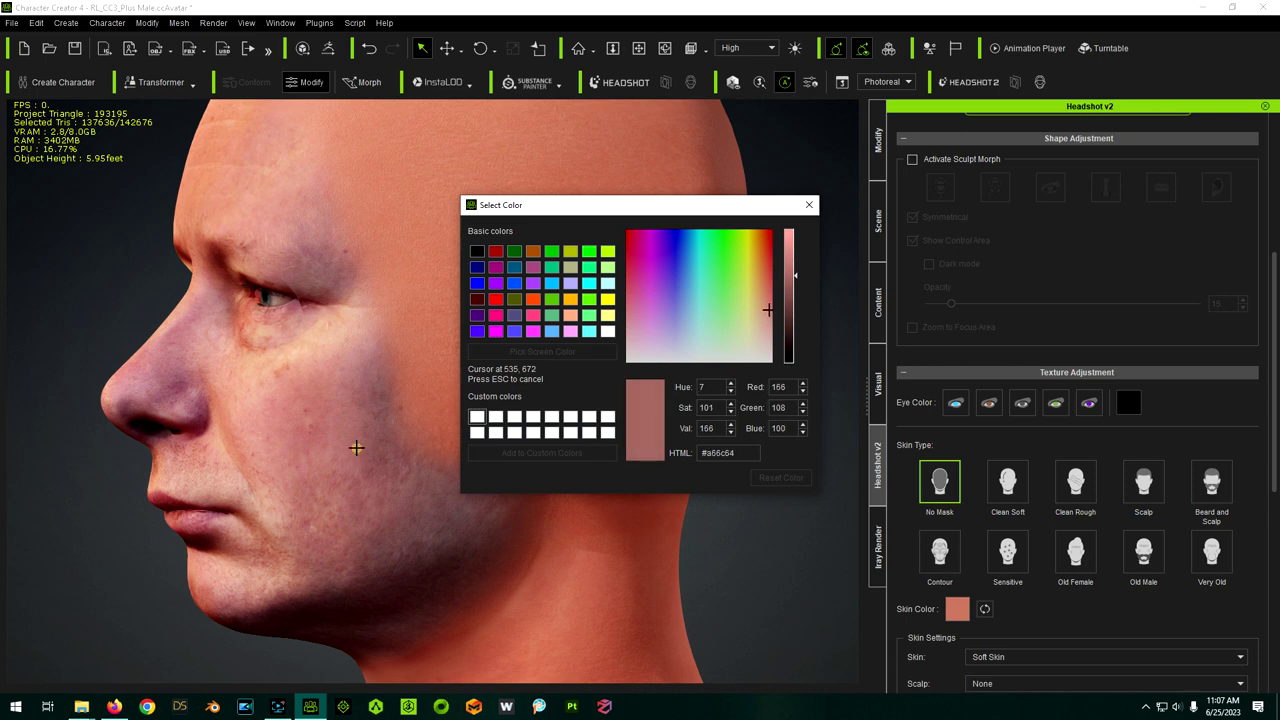
pyautogui.click(356, 448)
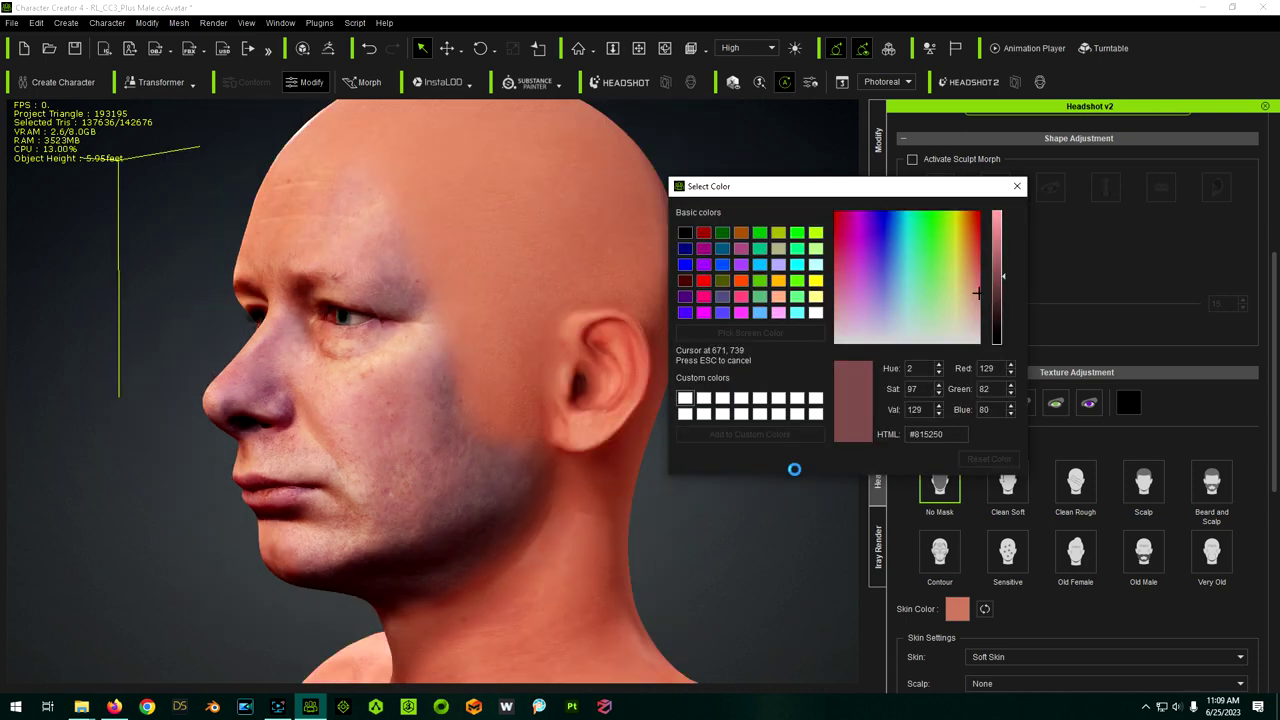
pyautogui.moveTo(1003, 276); pyautogui.dragTo(1005, 259)
pyautogui.click(975, 294)
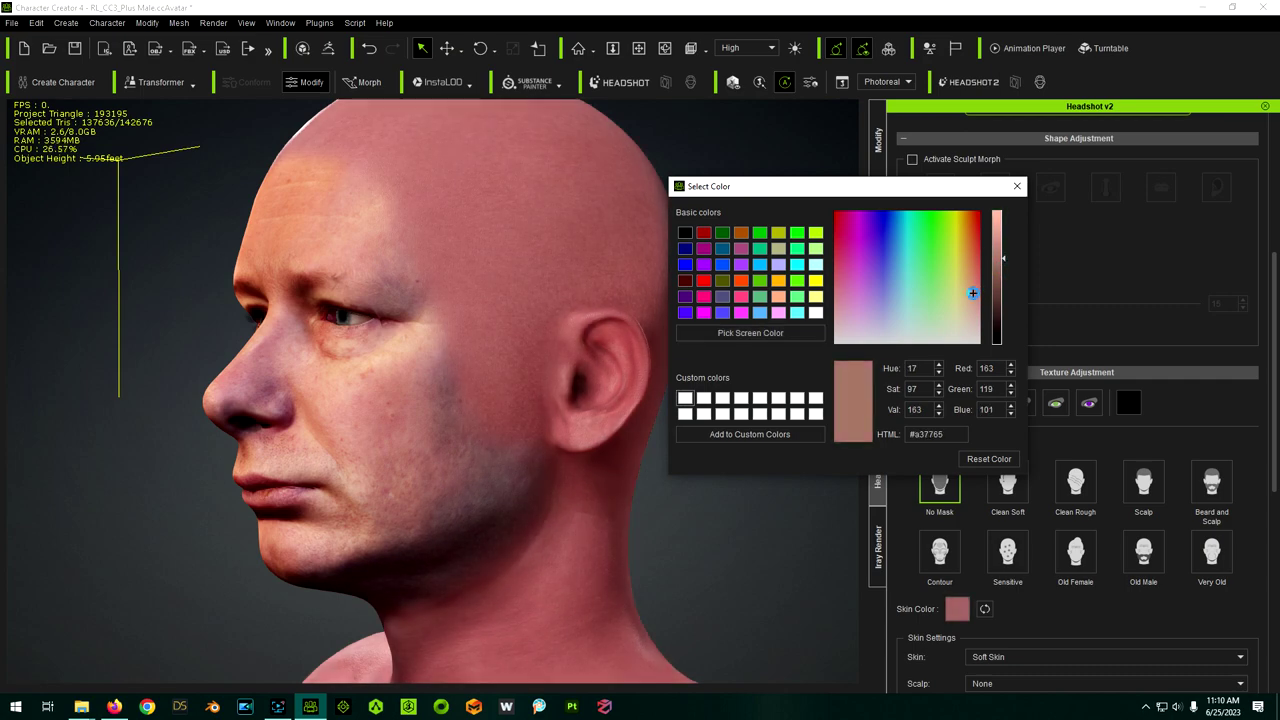
# Step: Examine the recolored head from the front, both sides and back, comparing the scanned face with the new skin color
pyautogui.moveTo(300, 440)
pyautogui.mouseDown(button='right')
pyautogui.moveTo(534, 428)
pyautogui.moveTo(149, 371)
pyautogui.moveTo(300, 445)
pyautogui.mouseUp(button='right')
pyautogui.scroll(2, 312, 450)
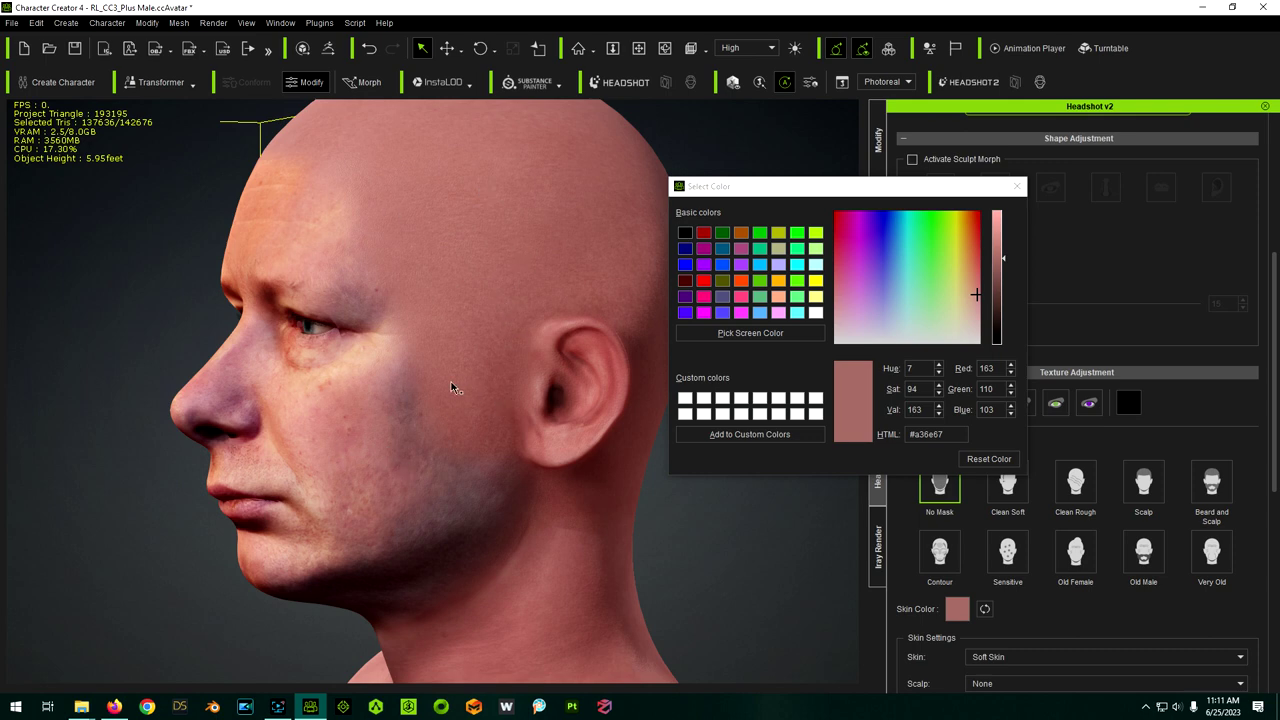
pyautogui.moveTo(206, 400); pyautogui.dragTo(806, 394, button='right')
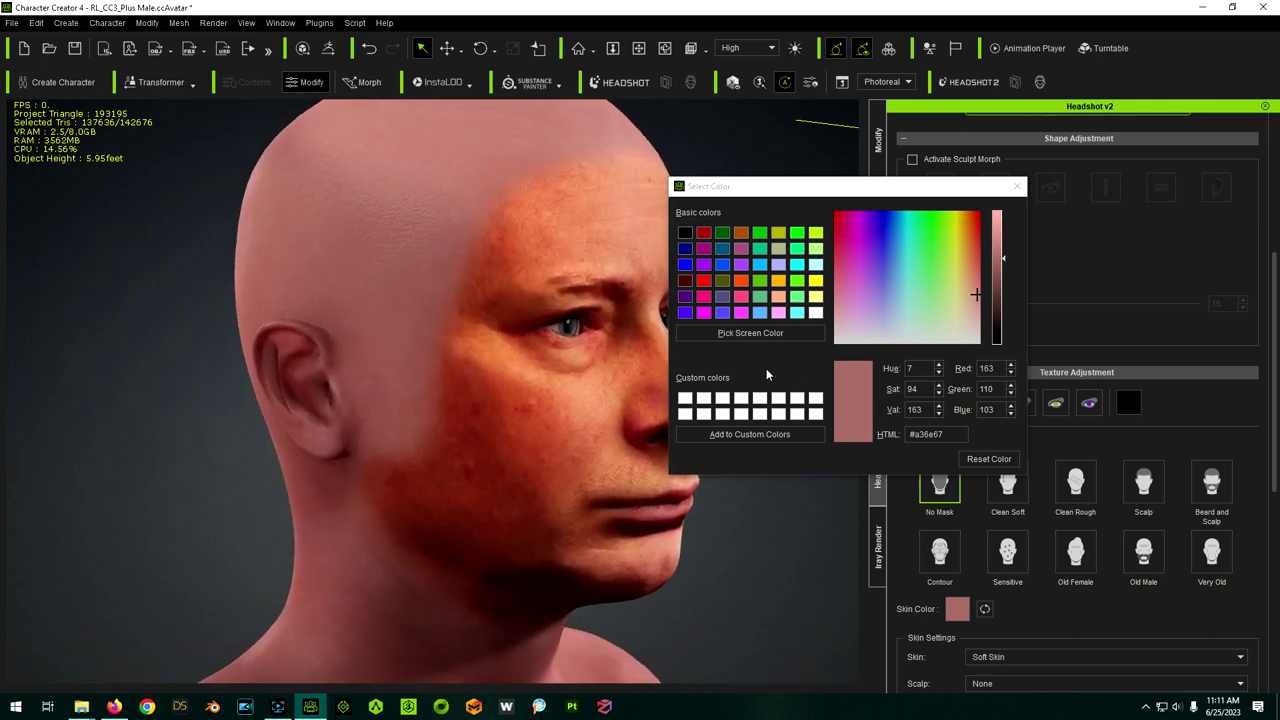
pyautogui.scroll(-2, 354, 380)
pyautogui.moveTo(352, 379); pyautogui.dragTo(311, 480, button='right')
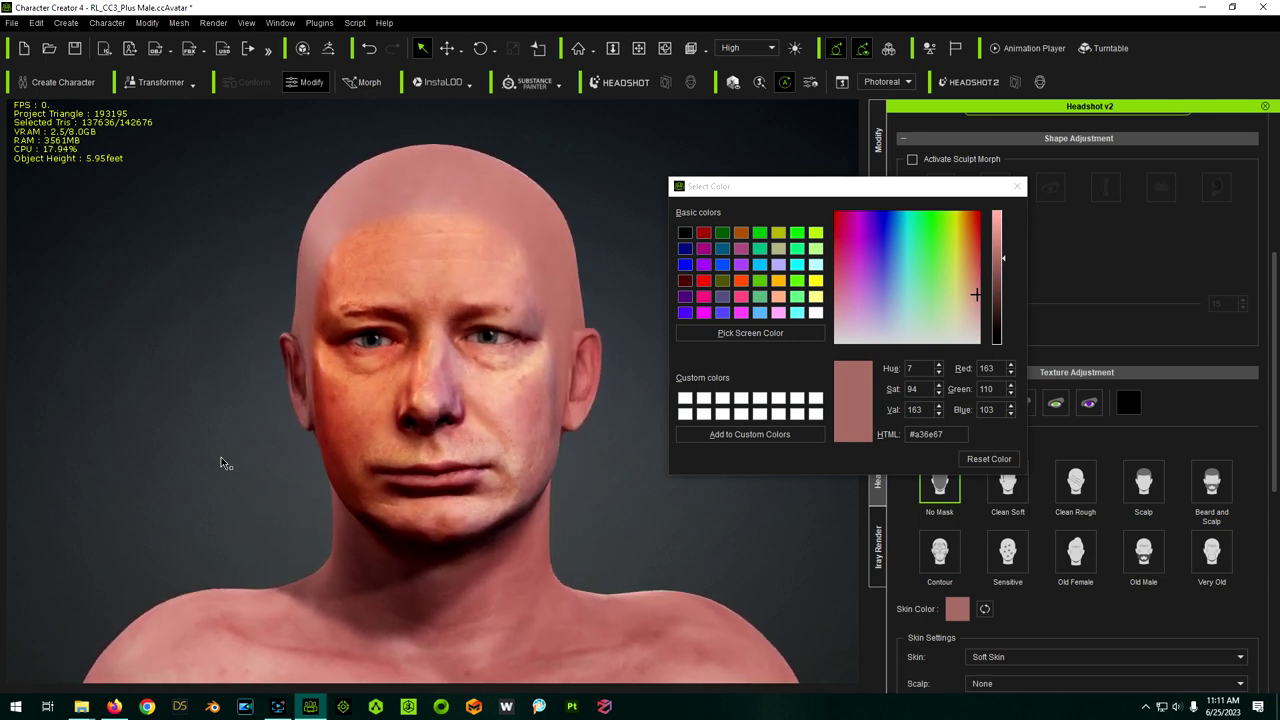
pyautogui.moveTo(222, 463); pyautogui.dragTo(443, 456, button='right')
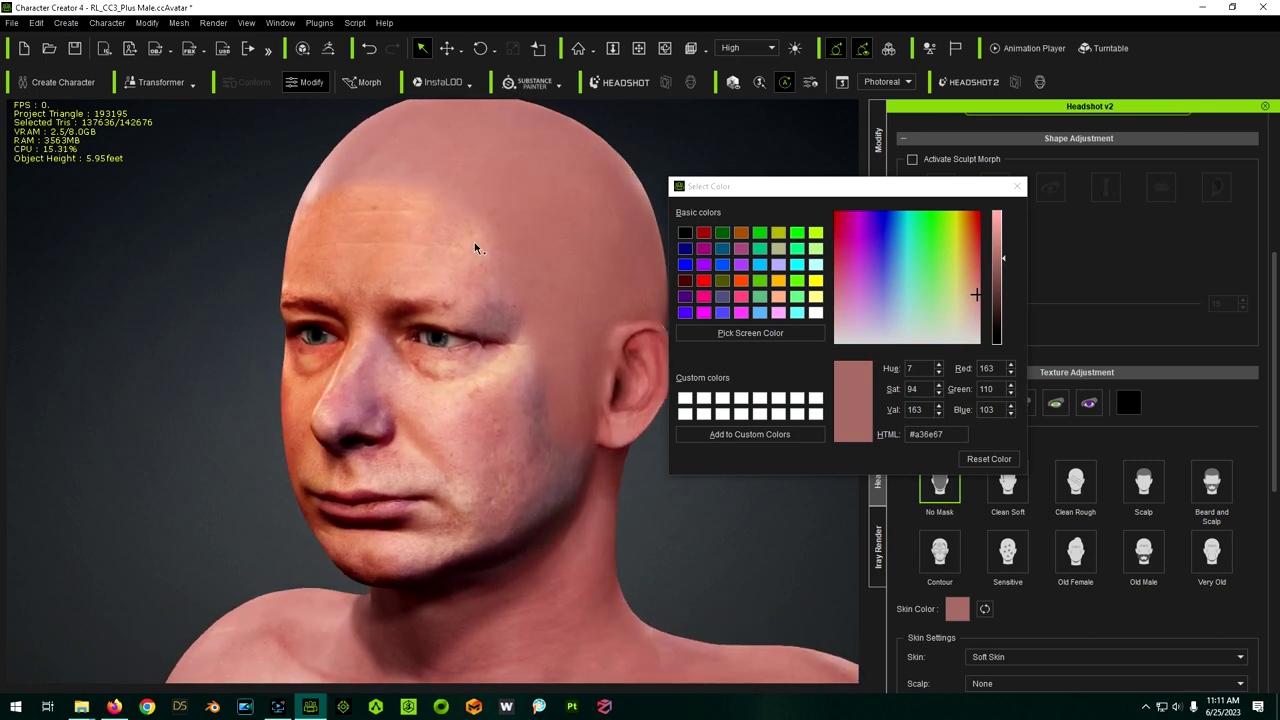
pyautogui.moveTo(137, 431); pyautogui.dragTo(527, 323, button='right')
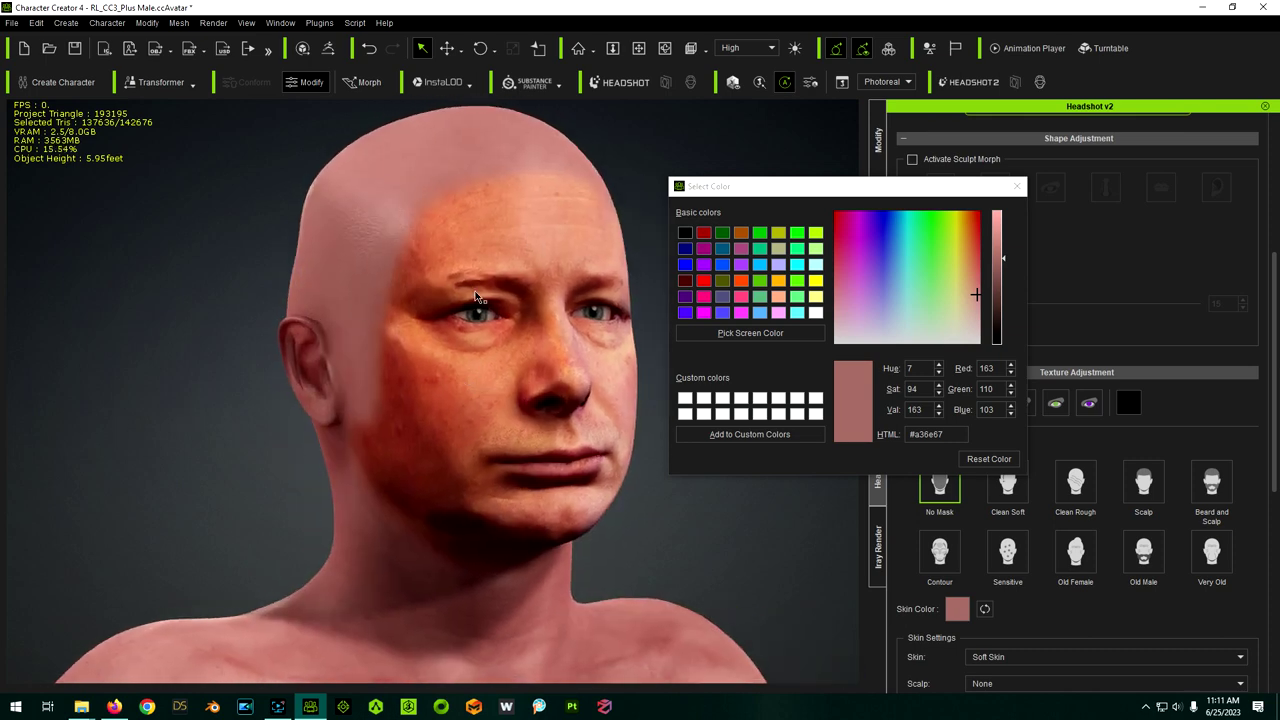
pyautogui.moveTo(441, 320); pyautogui.dragTo(415, 450, button='right')
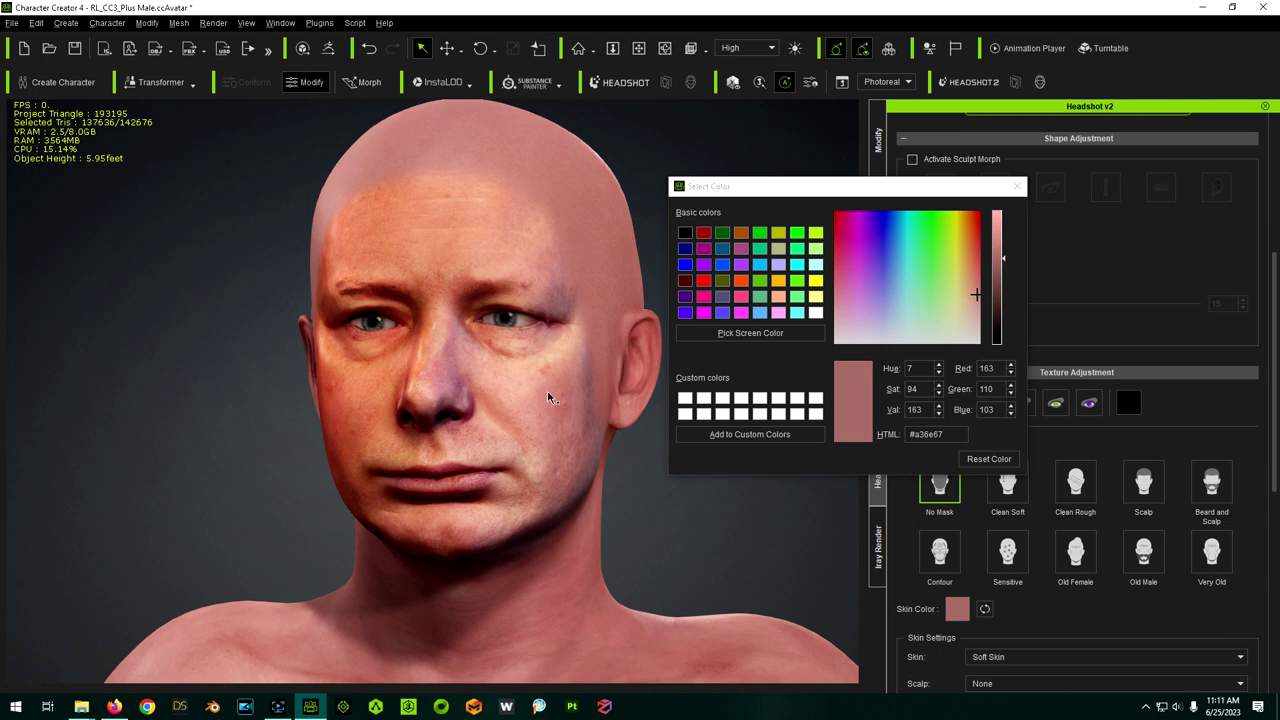
pyautogui.moveTo(590, 398); pyautogui.dragTo(158, 342, button='right')
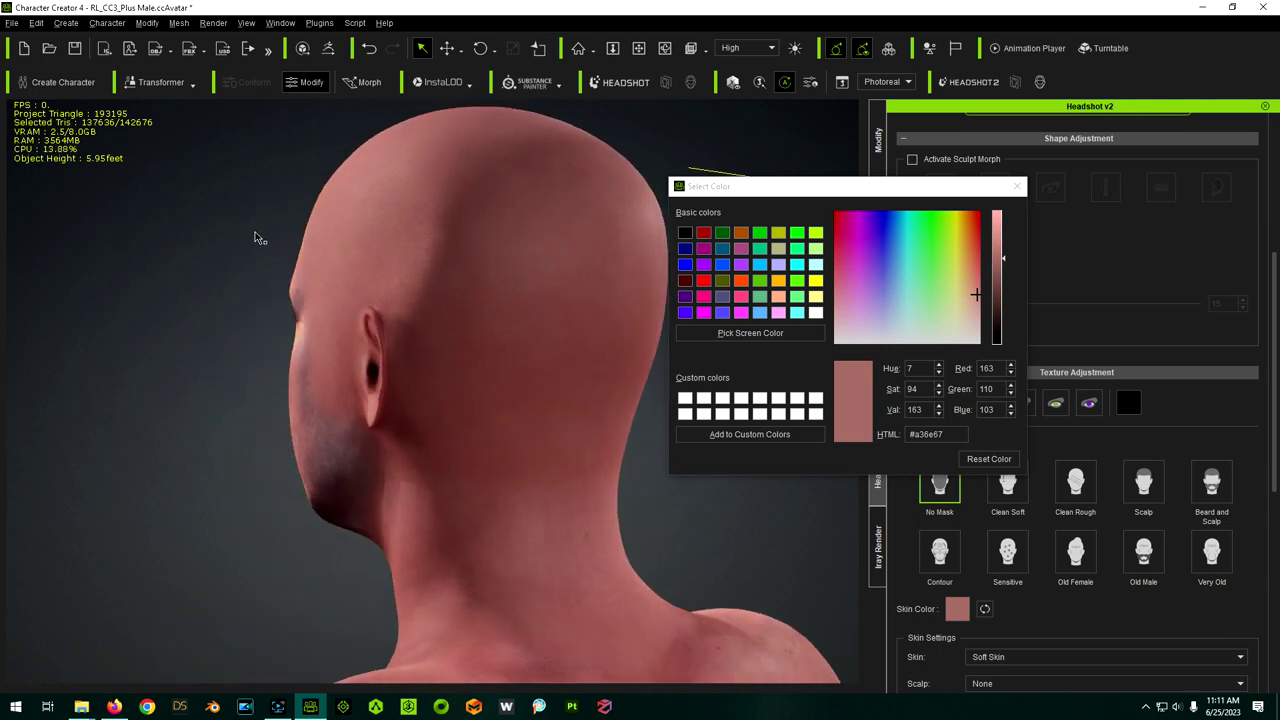
pyautogui.moveTo(245, 236); pyautogui.dragTo(3, 378, button='right')
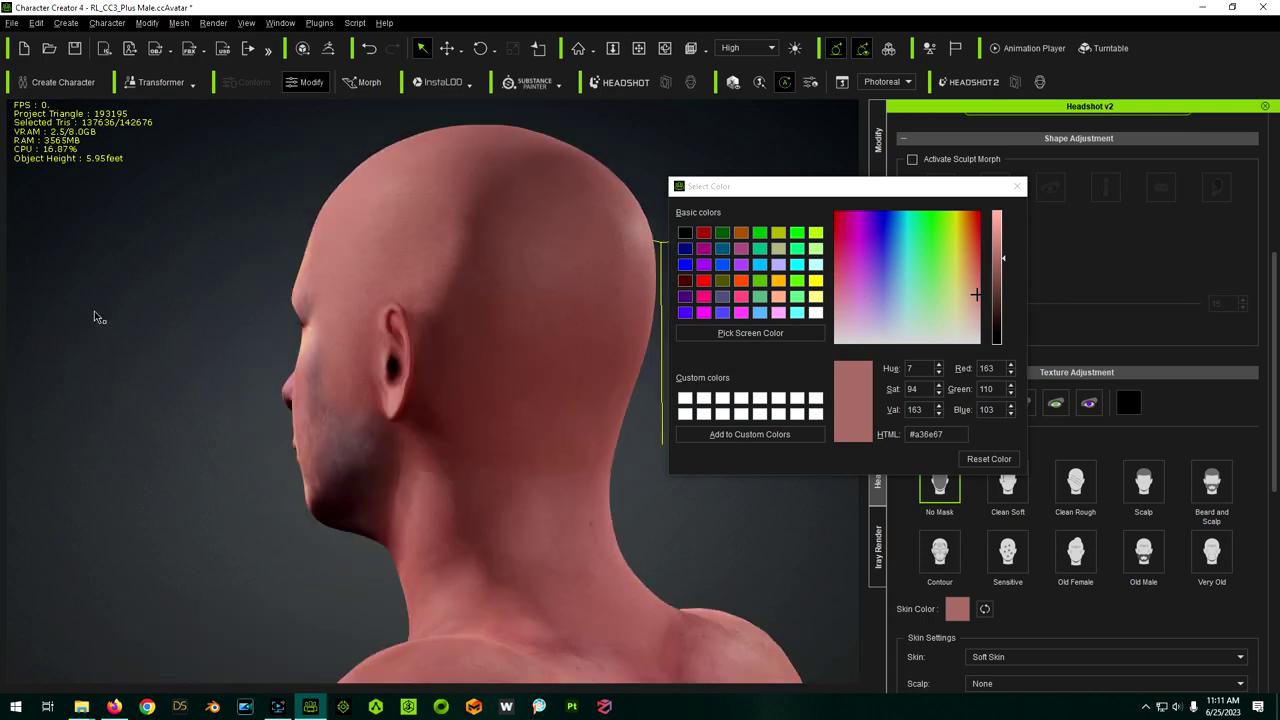
pyautogui.moveTo(97, 318); pyautogui.dragTo(645, 380, button='right')
pyautogui.moveTo(307, 385); pyautogui.dragTo(443, 357, button='right')
pyautogui.moveTo(355, 272); pyautogui.dragTo(590, 350, button='right')
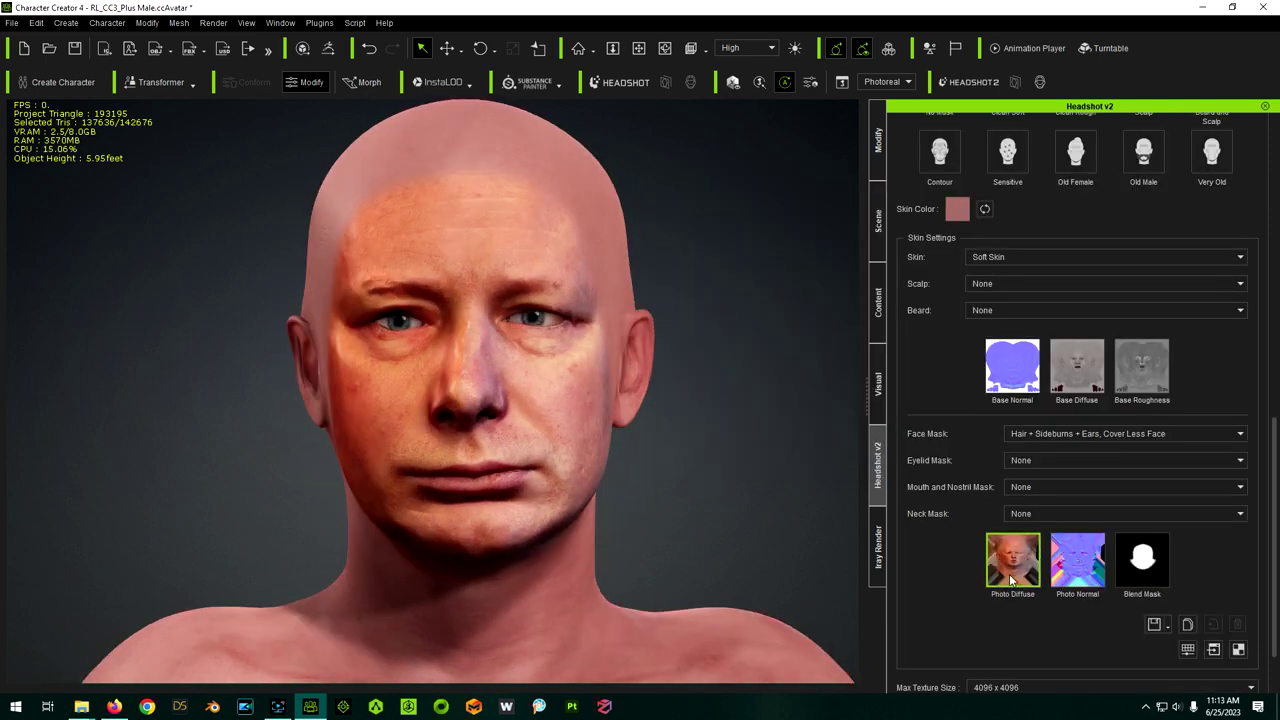
# Step: Open the Photo Diffuse texture in PaintShop Pro and warm the Copy of Raster 1 layer with White Balance
pyautogui.moveTo(1010, 578)
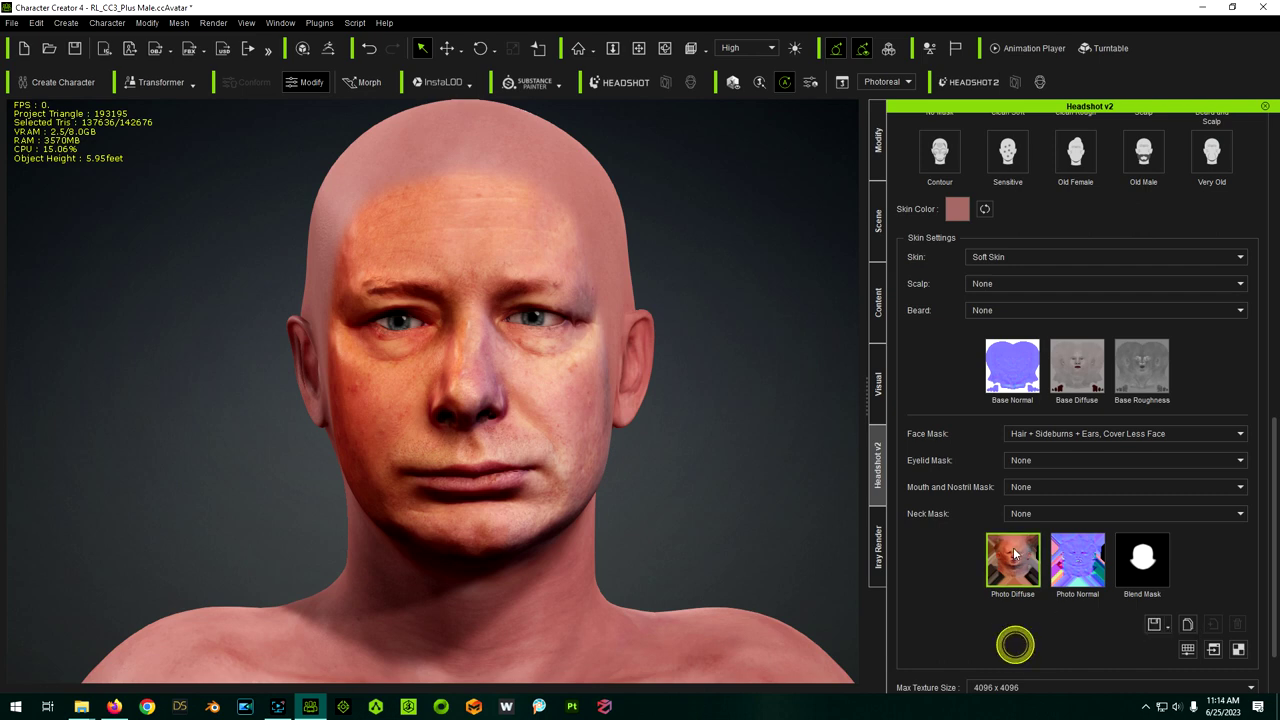
pyautogui.click(1213, 651)
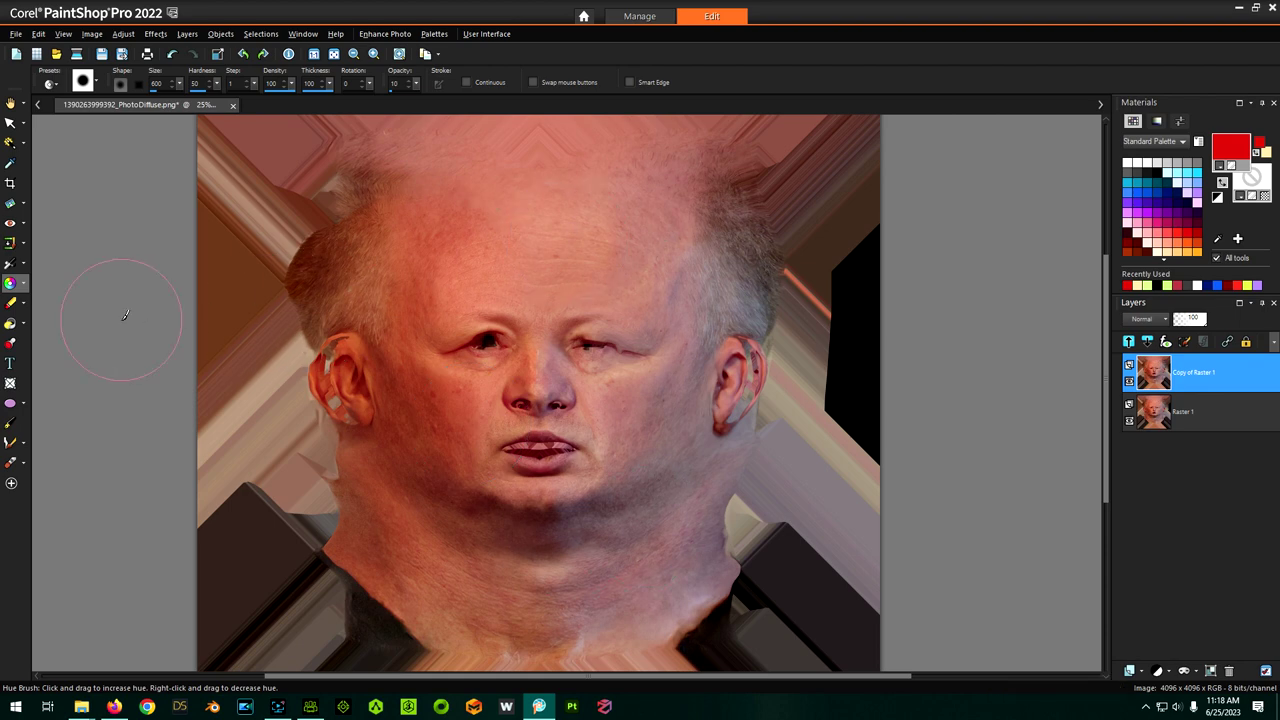
pyautogui.click(121, 34)
pyautogui.moveTo(258, 176)
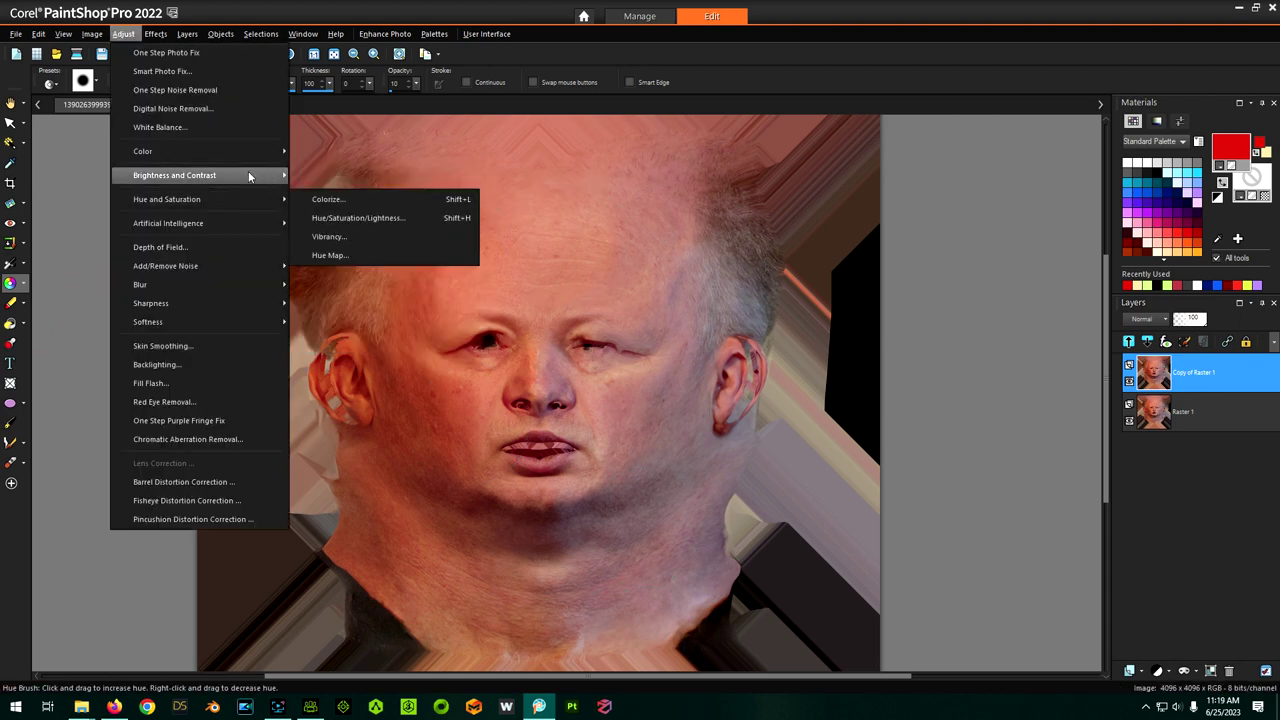
pyautogui.click(160, 127)
pyautogui.moveTo(888, 131); pyautogui.dragTo(948, 143)
pyautogui.moveTo(967, 234); pyautogui.dragTo(1018, 234)
pyautogui.click(930, 276)
pyautogui.scroll(1, 760, 285)
pyautogui.scroll(-1, 610, 225)
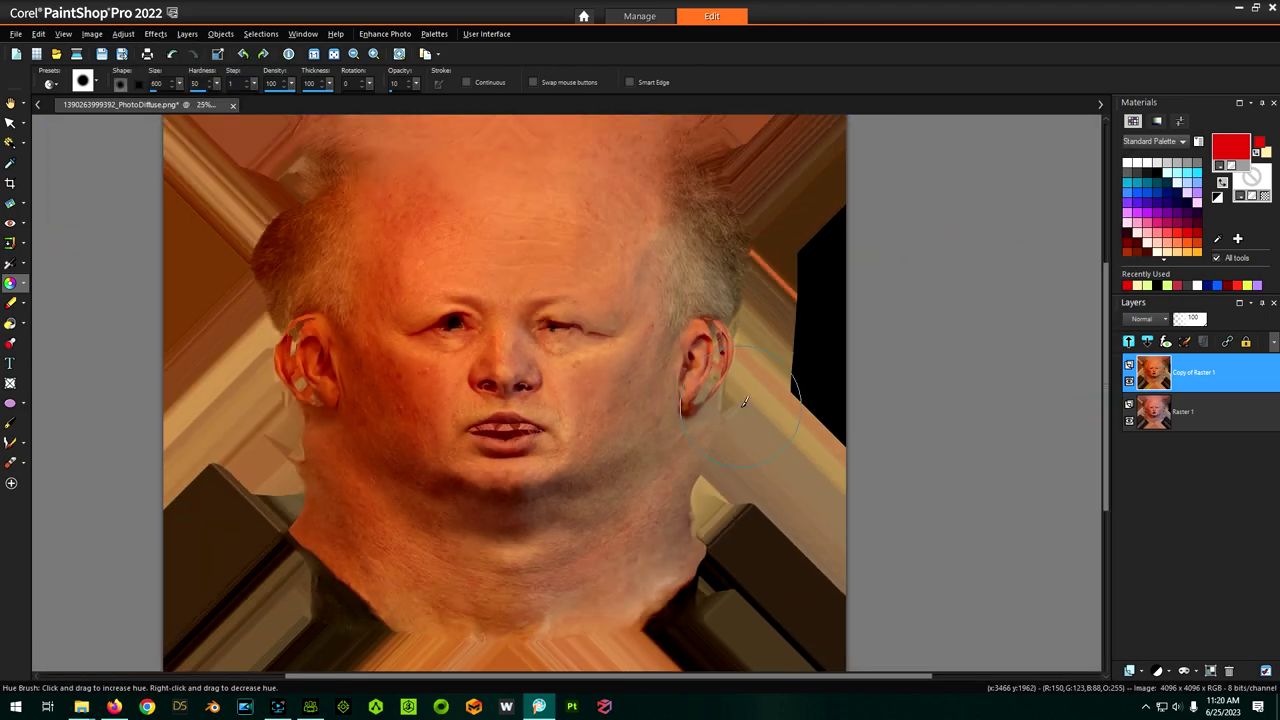
# Step: Place the Raster 1 layer above Copy of Raster 1 and set the Eraser tool's size to 800
pyautogui.moveTo(1140, 411); pyautogui.dragTo(1129, 380)
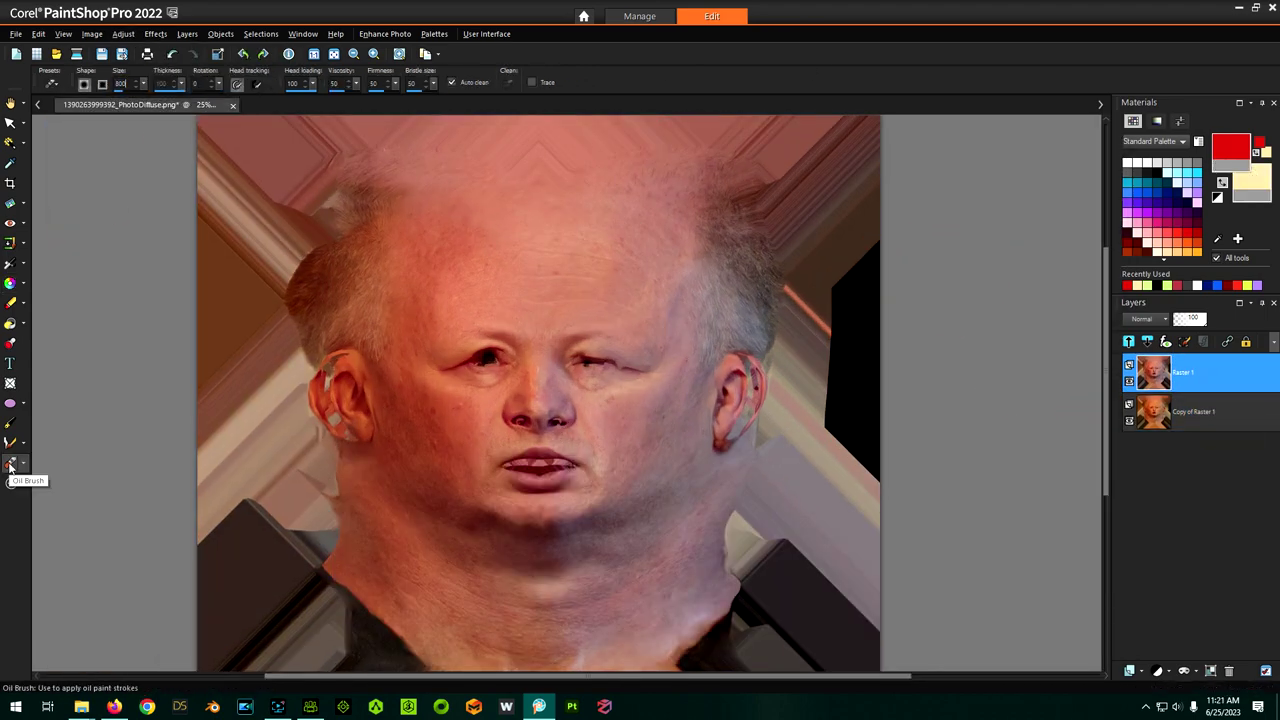
pyautogui.click(10, 302)
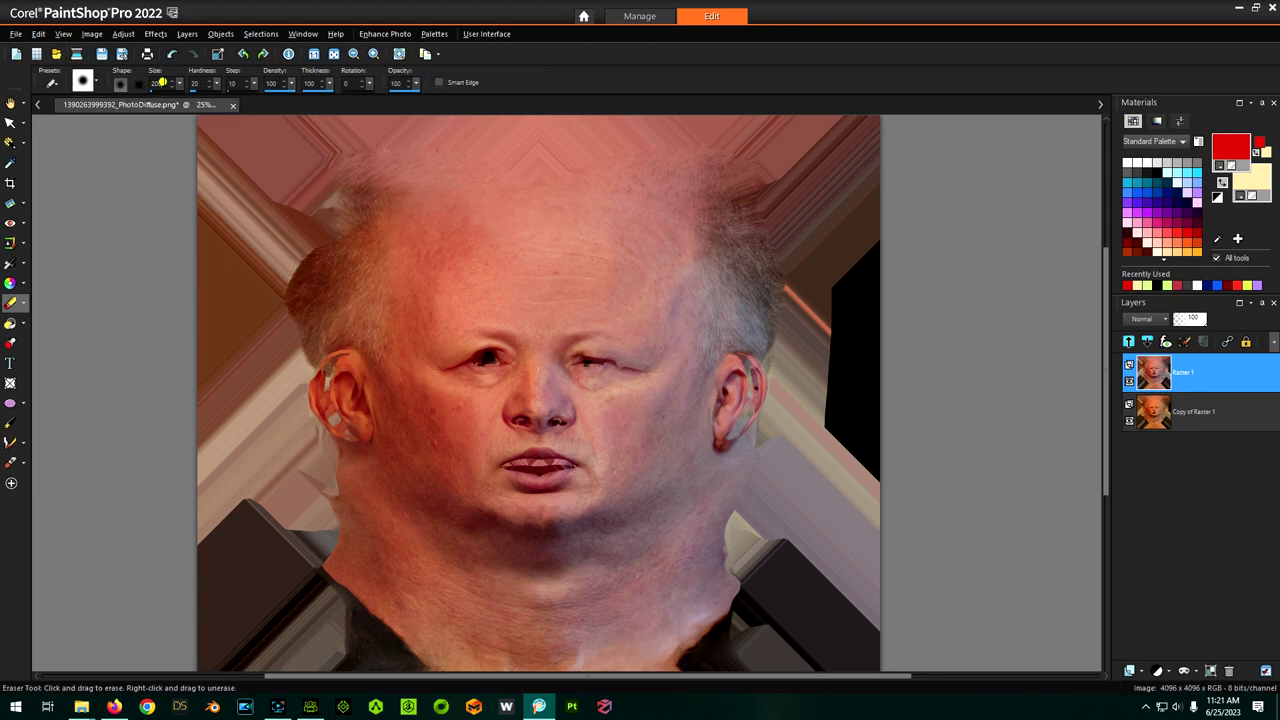
pyautogui.moveTo(162, 82); pyautogui.dragTo(142, 86)
pyautogui.write('800')
# Step: Compare Raster 1 with the warmer copy, then partially erase Raster 1 over the bluish side of the forehead, cheek and neck
pyautogui.click(1130, 383)
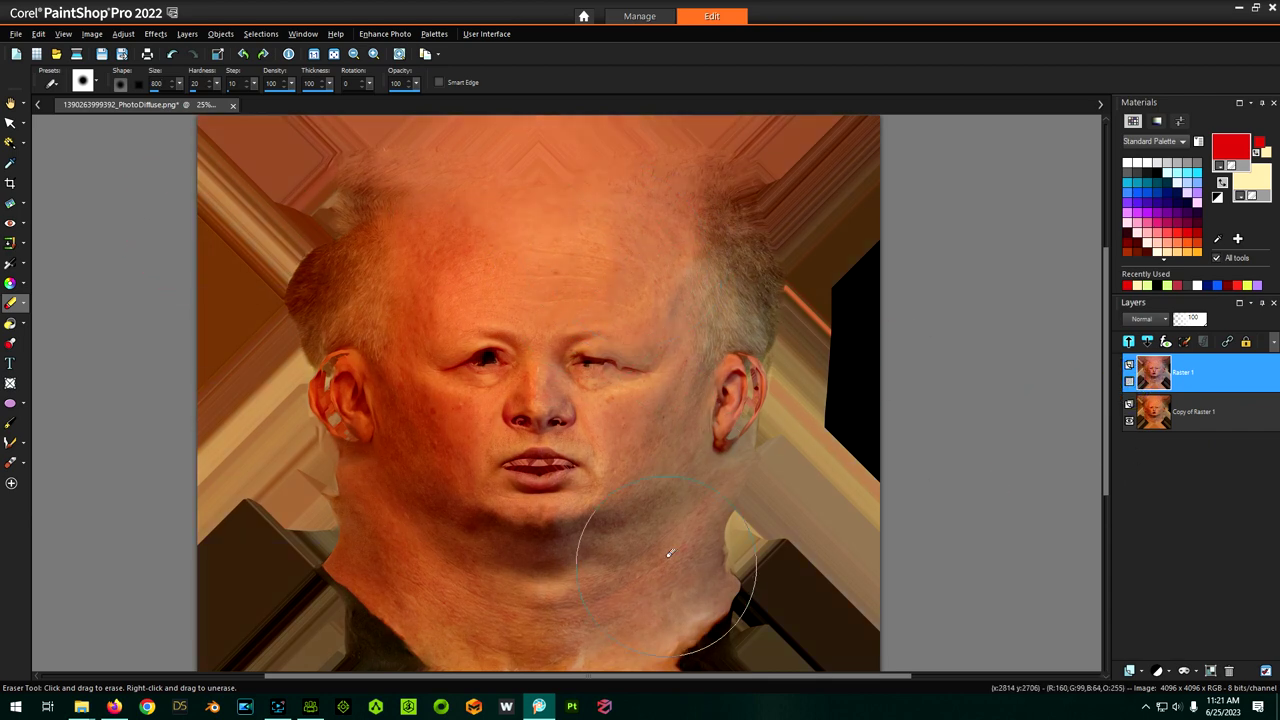
pyautogui.click(1130, 383)
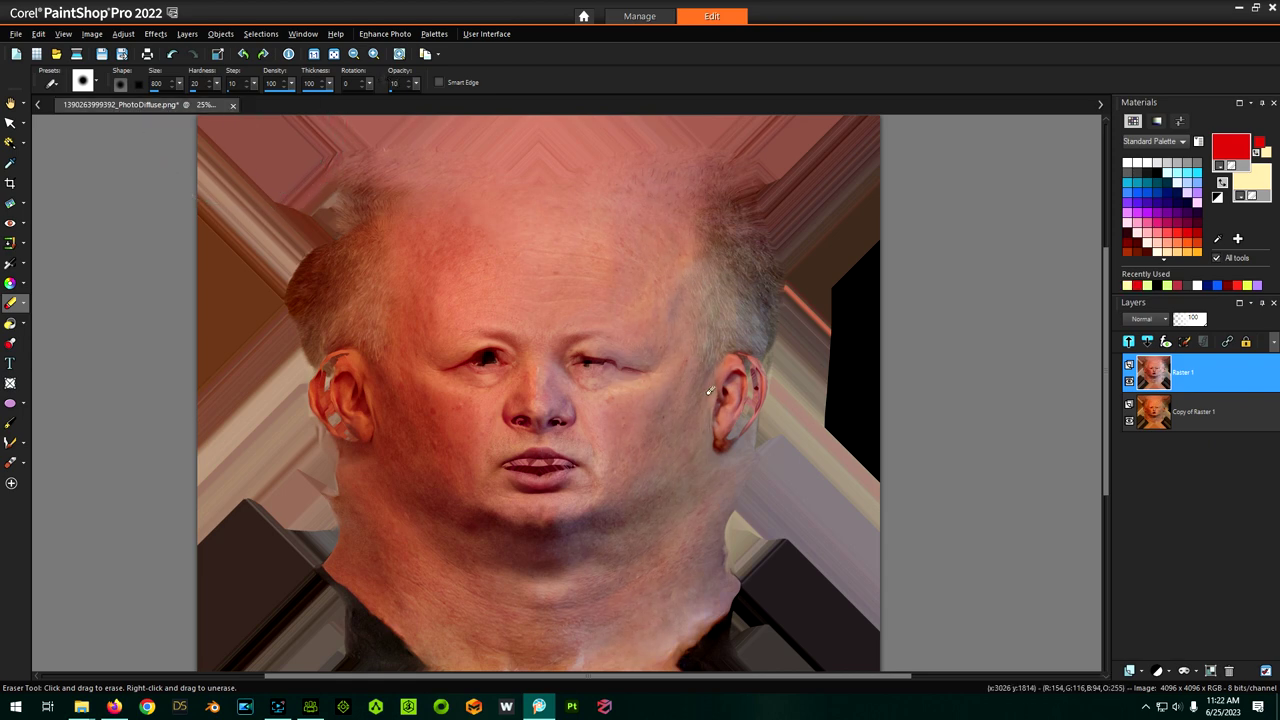
pyautogui.moveTo(620, 247)
pyautogui.mouseDown()
pyautogui.moveTo(617, 628)
pyautogui.moveTo(682, 288)
pyautogui.moveTo(801, 611)
pyautogui.mouseUp()
# Step: Adjust the color balance of the Copy of Raster 1 layer with Red/Green/Blue, raising the red and blue percentages
pyautogui.click(1240, 422)
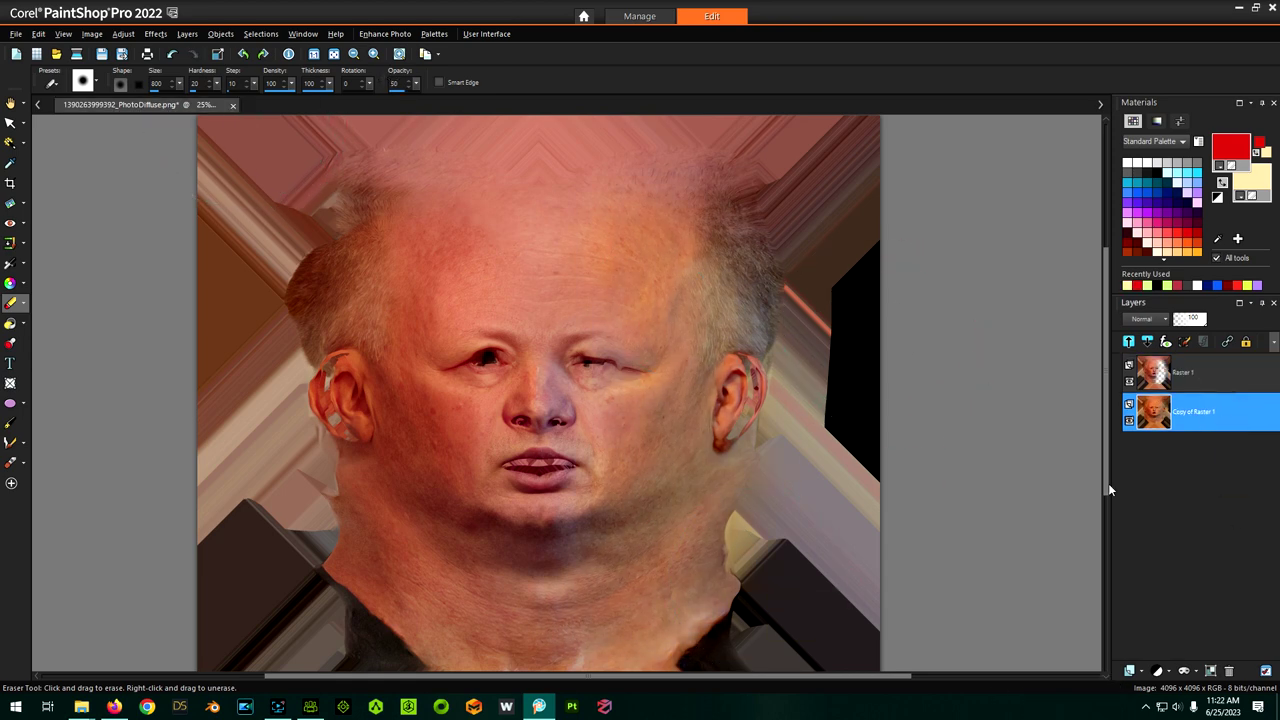
pyautogui.click(123, 34)
pyautogui.click(360, 216)
pyautogui.moveTo(620, 274); pyautogui.dragTo(1015, 181)
pyautogui.moveTo(940, 273); pyautogui.dragTo(952, 273)
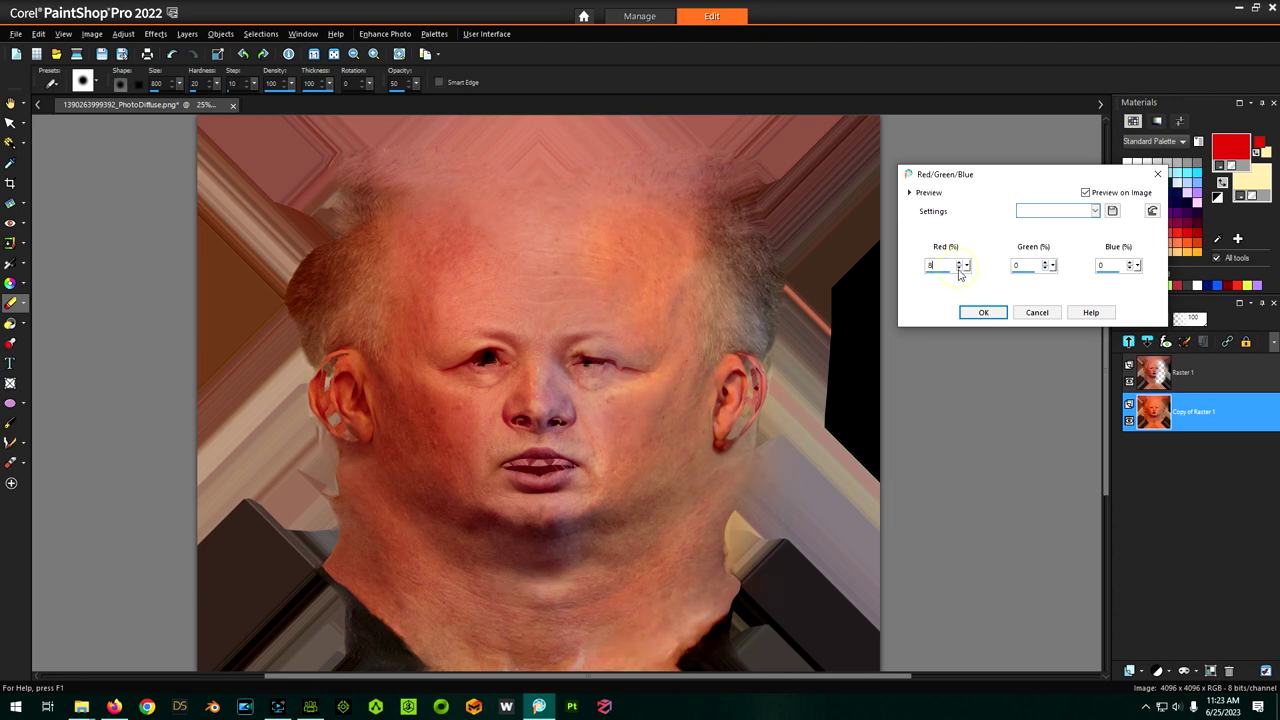
pyautogui.click(1130, 262)
pyautogui.click(1130, 262)
pyautogui.click(983, 312)
pyautogui.scroll(-1, 567, 372)
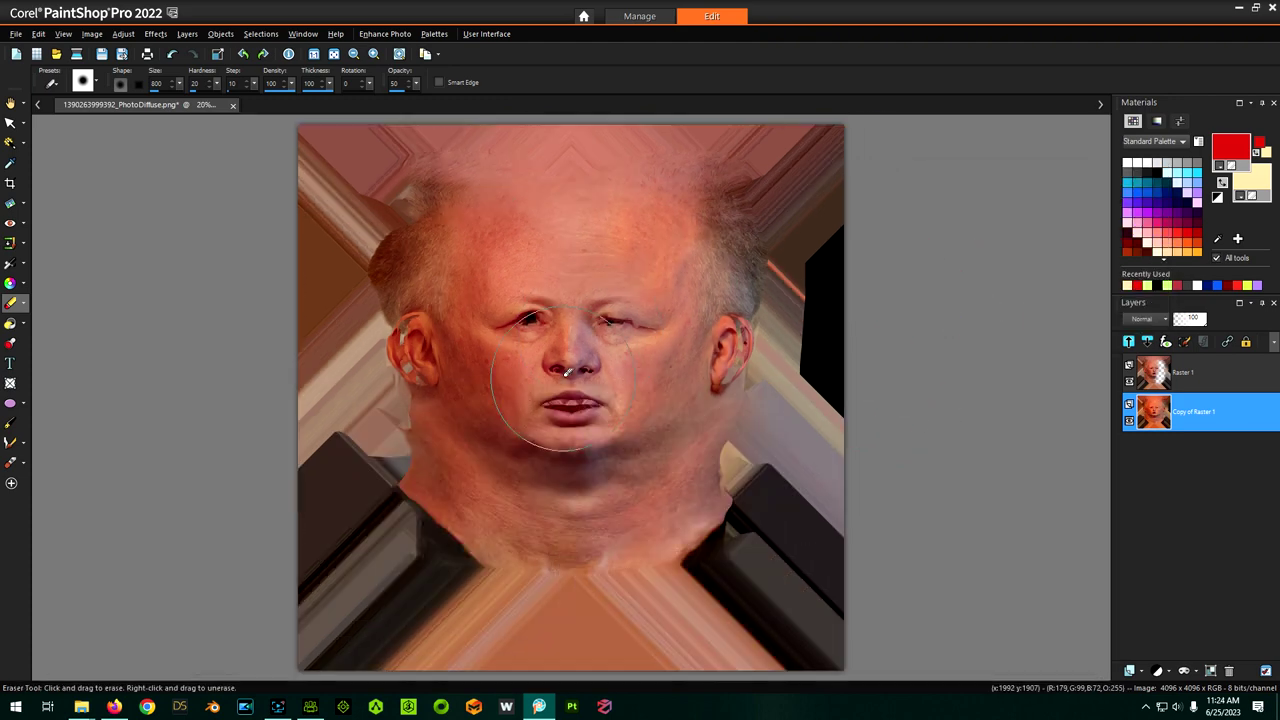
pyautogui.scroll(2, 567, 372)
pyautogui.scroll(-1, 567, 372)
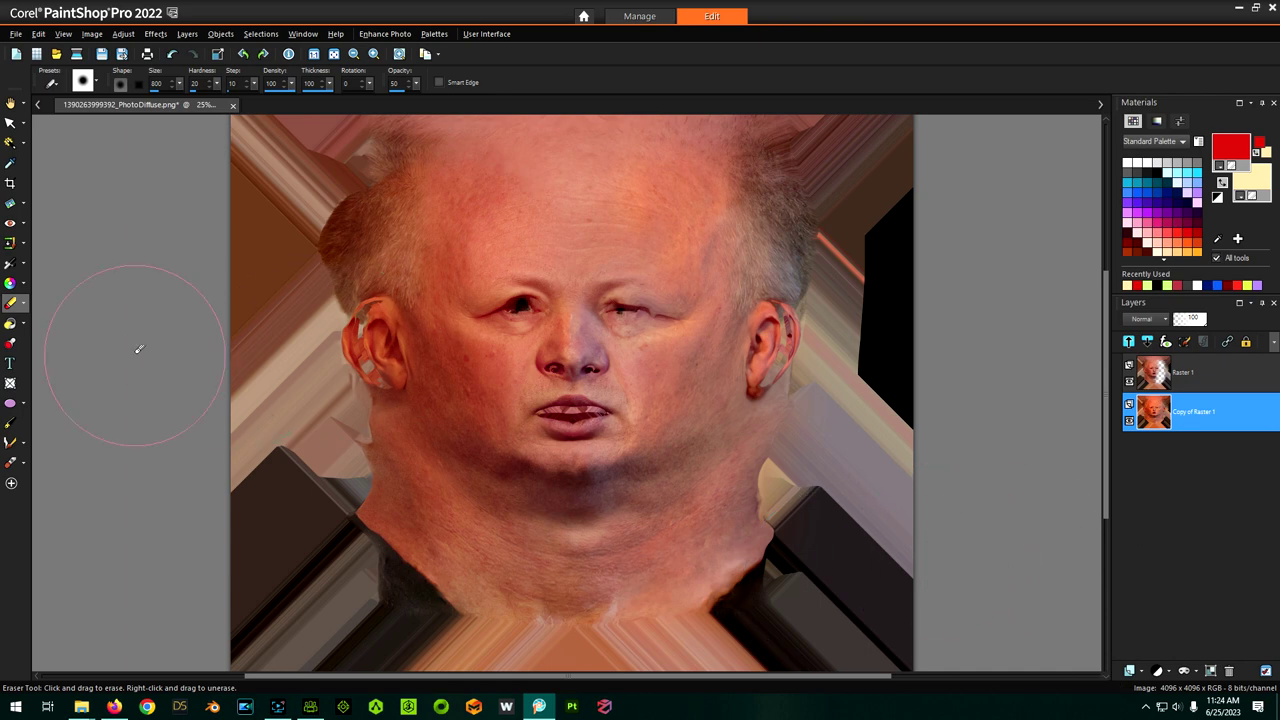
# Step: Darken the Copy of Raster 1 layer with a brightness of -44 in linear mode, and save the texture as a merged image
pyautogui.click(123, 34)
pyautogui.moveTo(150, 174)
pyautogui.click(334, 176)
pyautogui.moveTo(1000, 196); pyautogui.dragTo(994, 197)
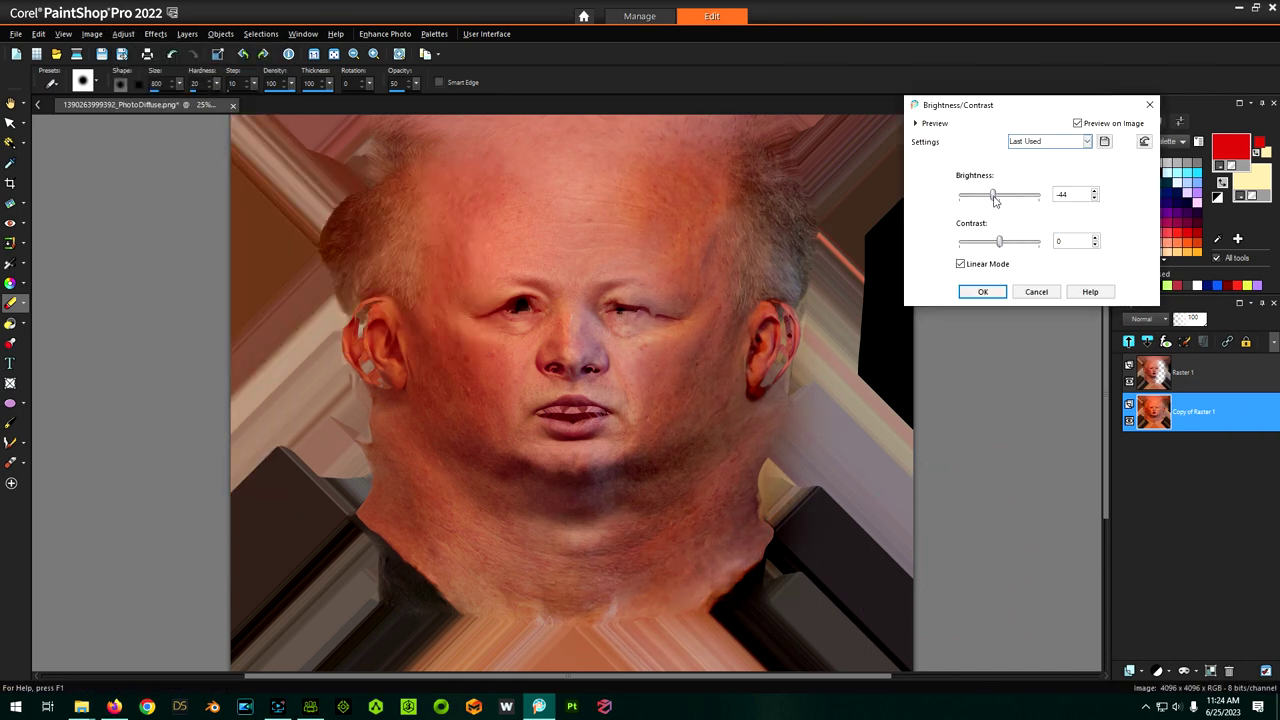
pyautogui.click(983, 291)
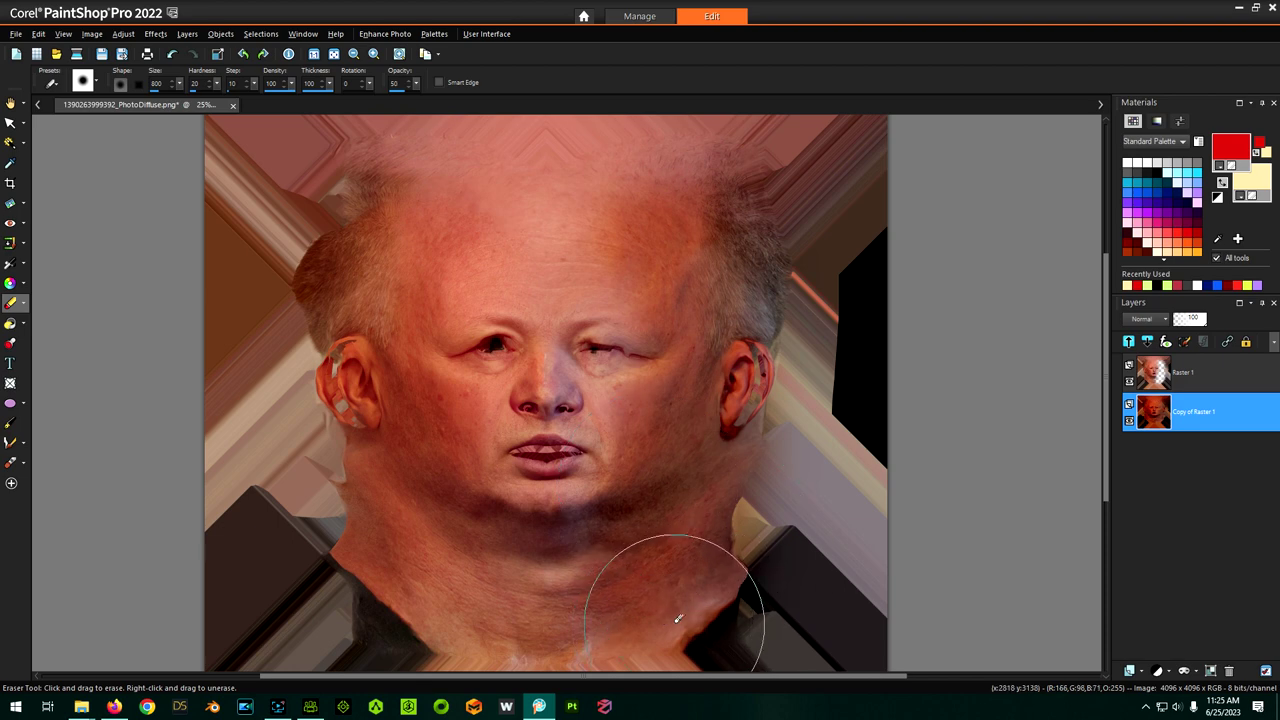
pyautogui.click(101, 53)
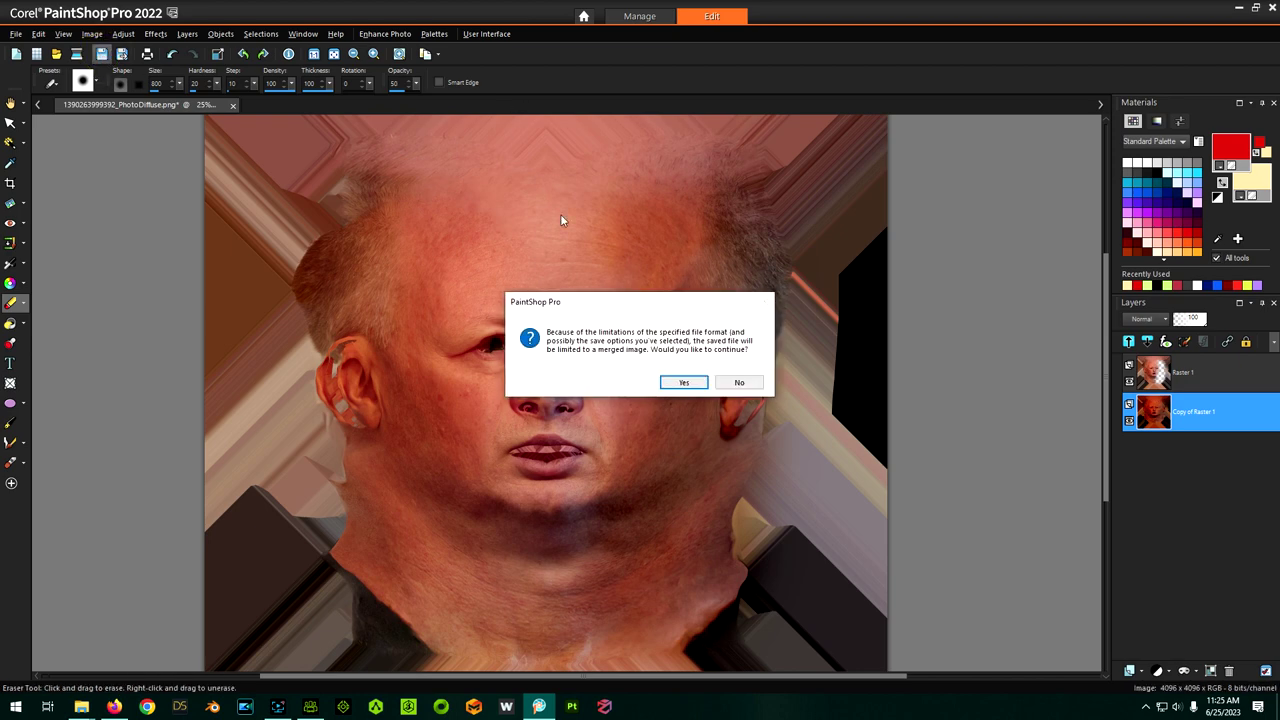
pyautogui.click(680, 382)
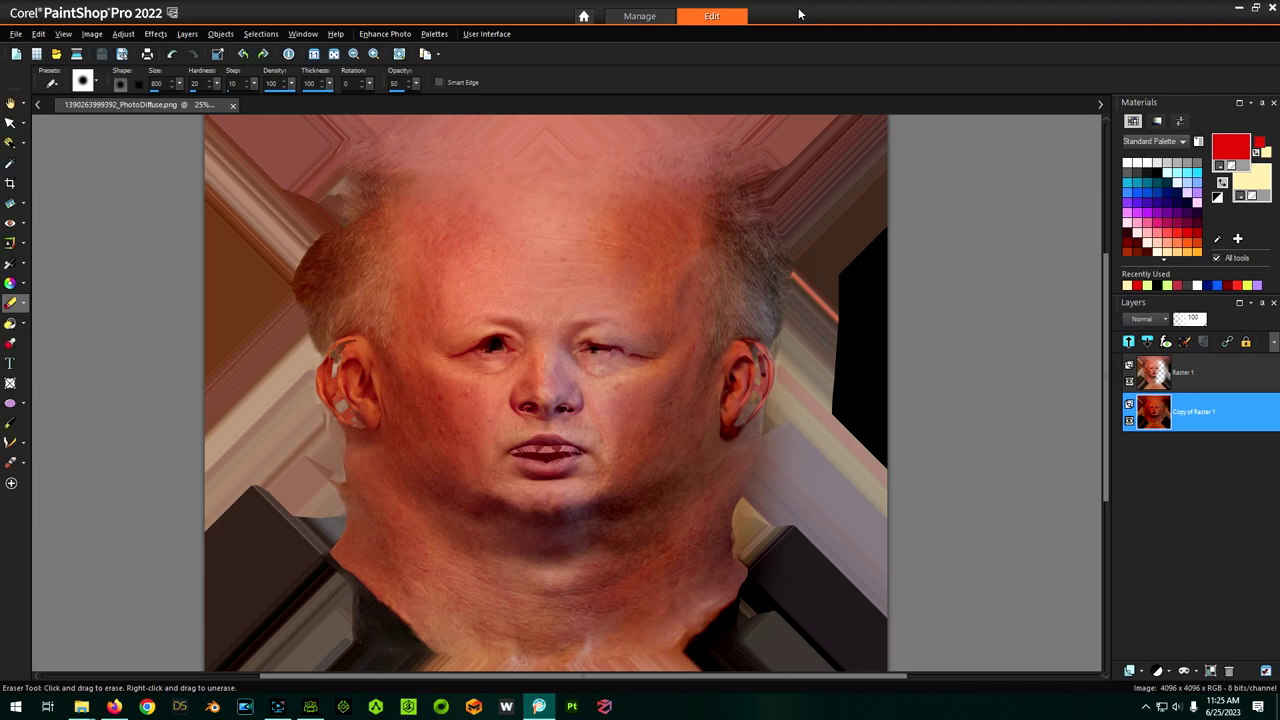
# Step: Switch to Character Creator, update the skin texture with the darkened Photo Diffuse map and check the face
pyautogui.moveTo(799, 13)
pyautogui.mouseDown()
pyautogui.moveTo(1016, 213)
pyautogui.moveTo(1279, 232)
pyautogui.mouseUp()
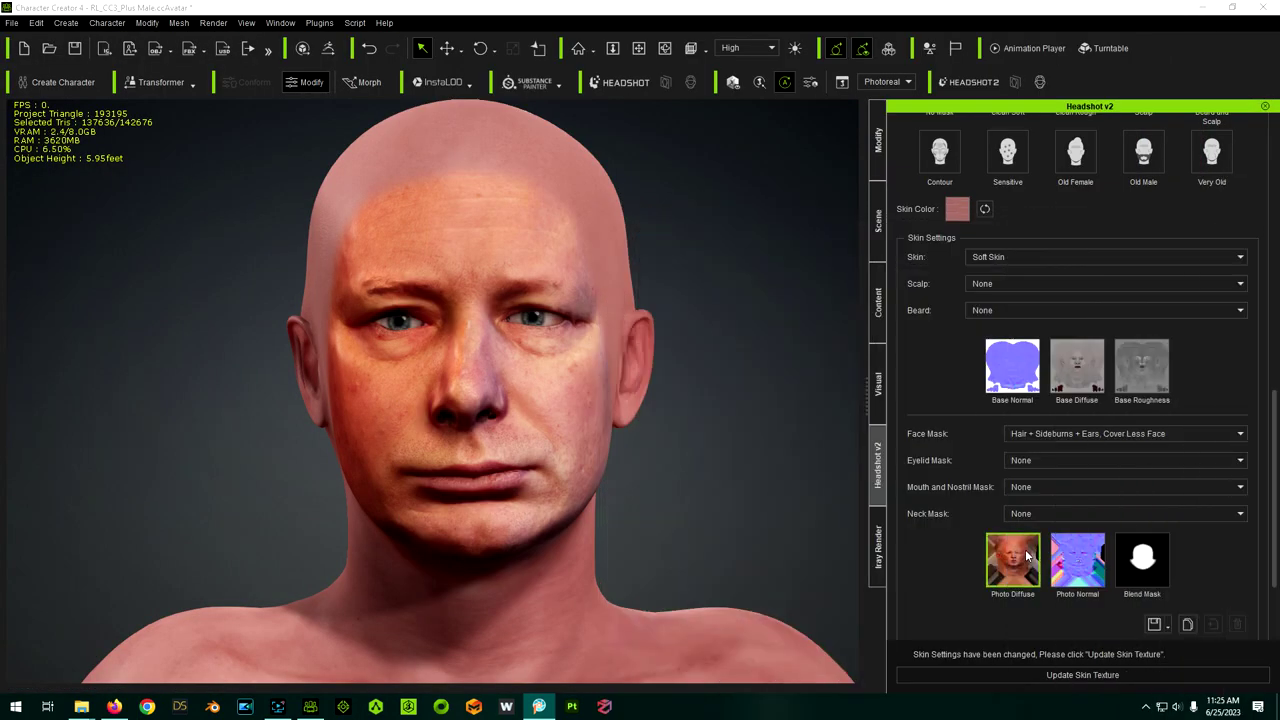
pyautogui.moveTo(990, 570)
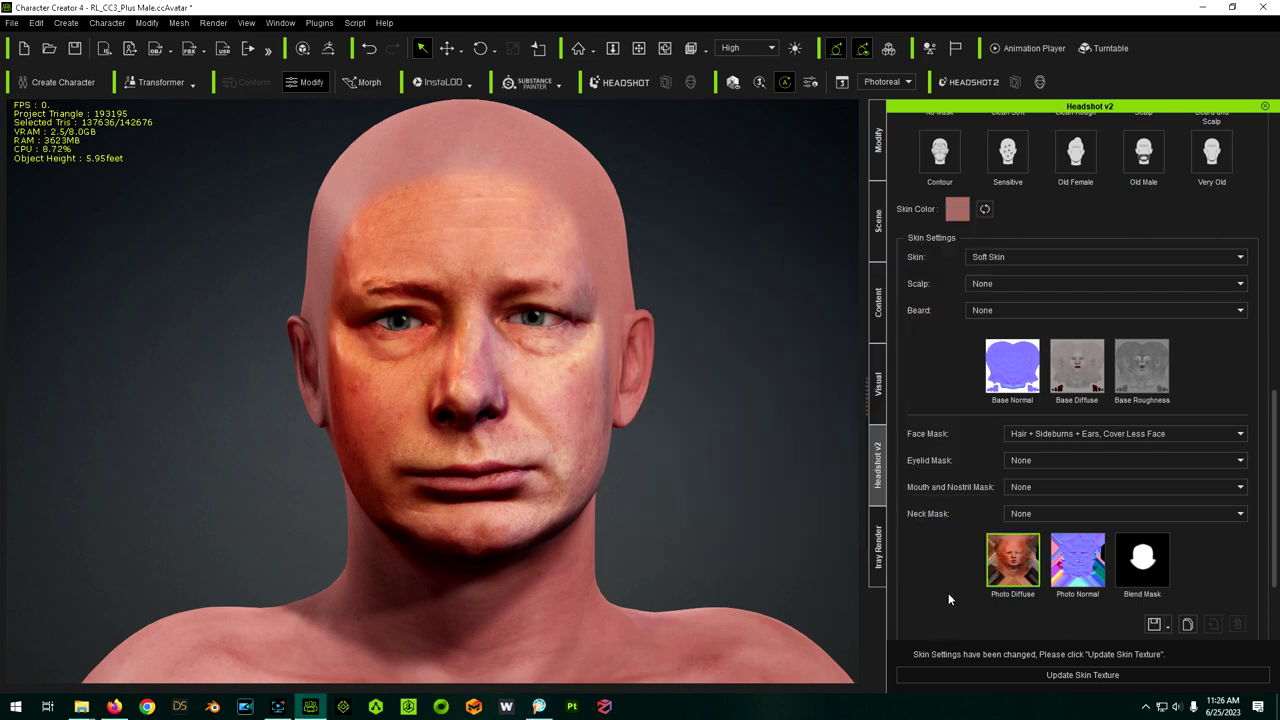
pyautogui.scroll(-2, 948, 593)
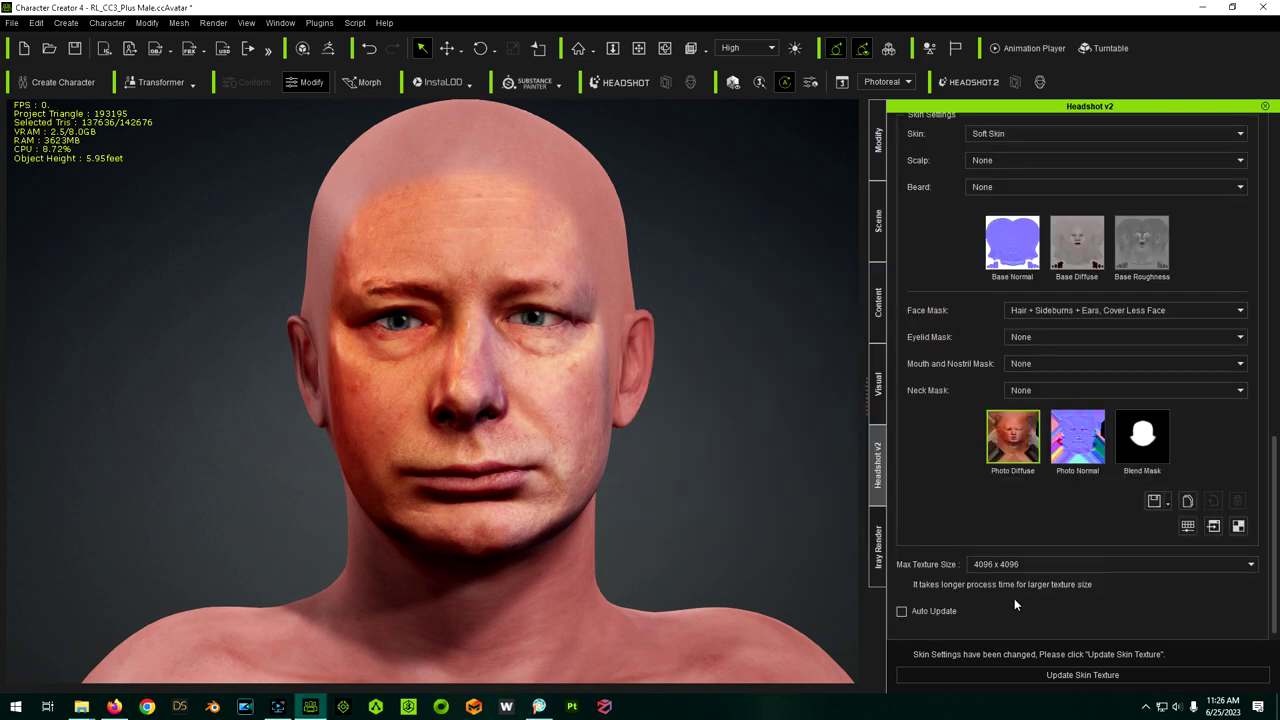
pyautogui.click(1047, 677)
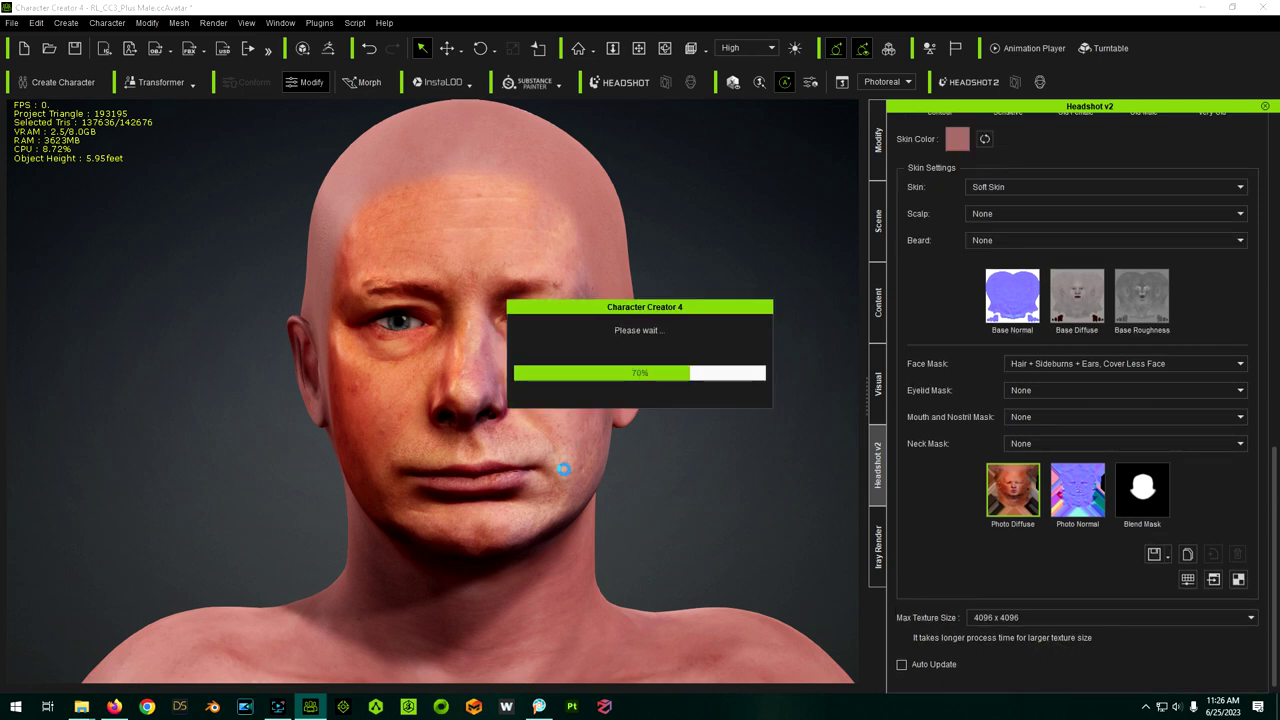
pyautogui.moveTo(634, 443); pyautogui.dragTo(591, 449, button='middle')
pyautogui.moveTo(488, 352); pyautogui.dragTo(466, 388, button='right')
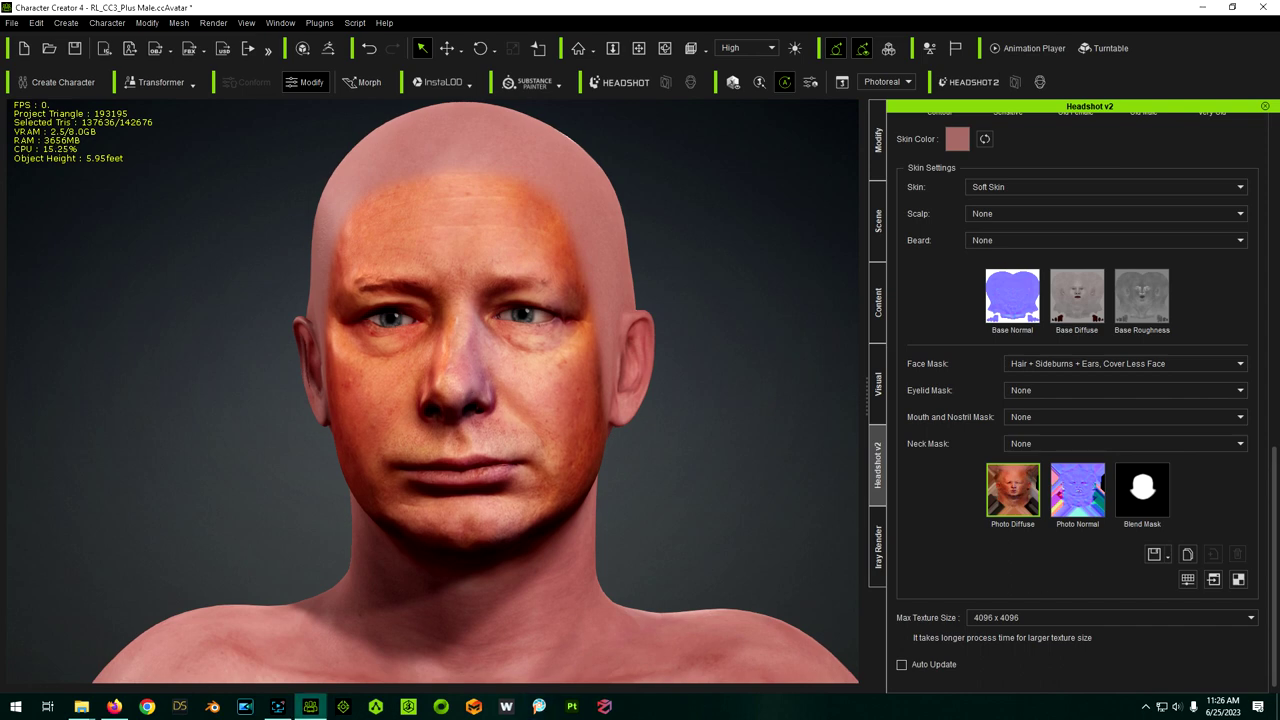
pyautogui.moveTo(468, 310); pyautogui.dragTo(454, 311, button='right')
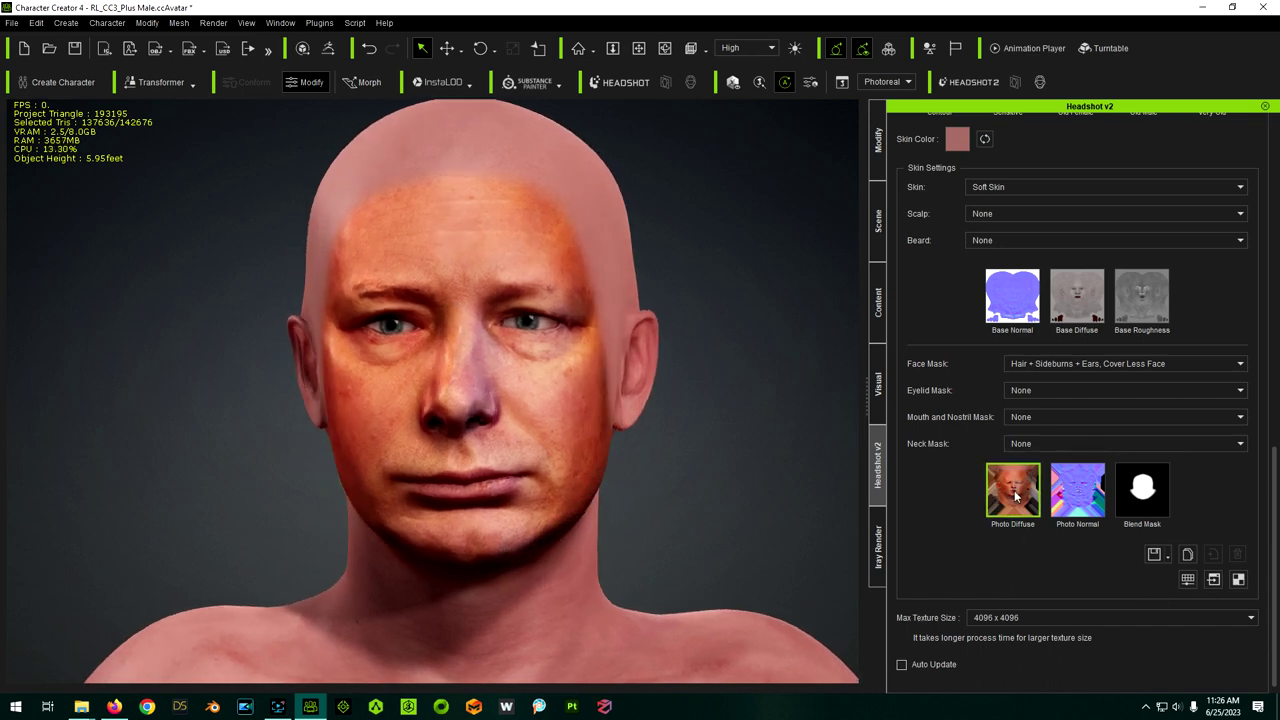
# Step: Adjust the Photo Diffuse color with brightness 8 and saturation -20, and update the skin texture
pyautogui.click(1188, 588)
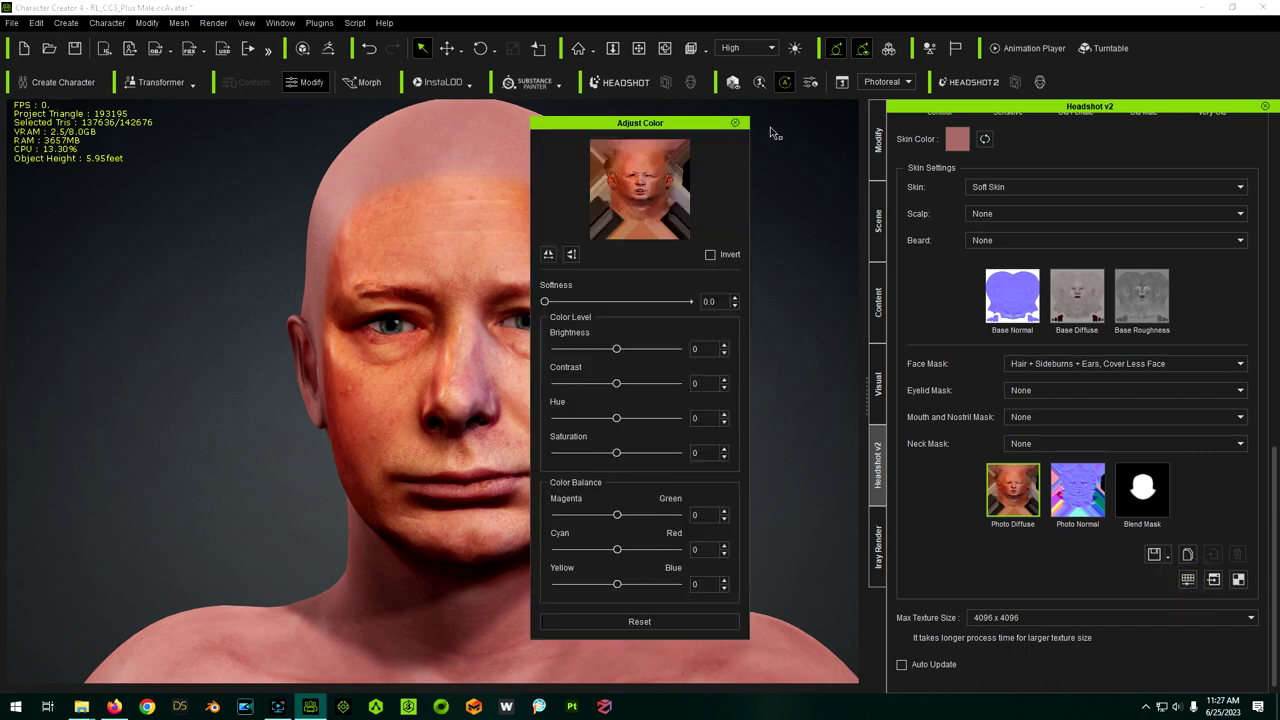
pyautogui.moveTo(708, 121); pyautogui.dragTo(859, 96)
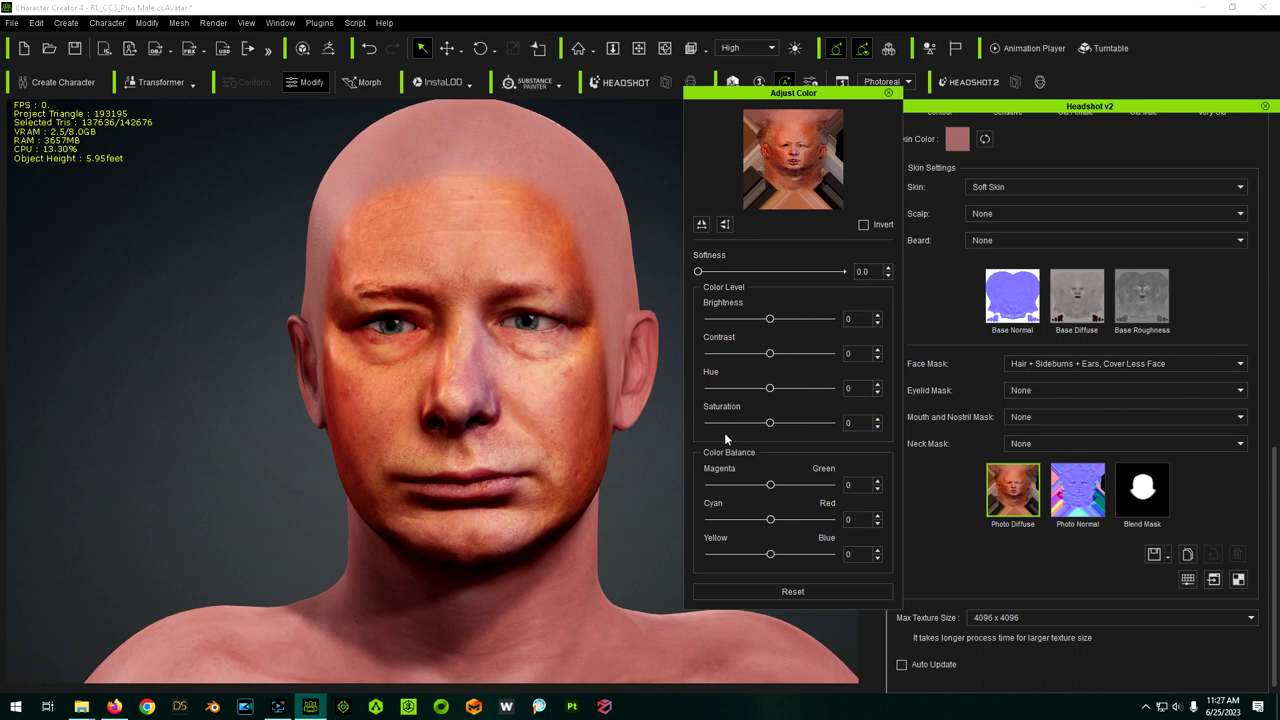
pyautogui.moveTo(770, 426); pyautogui.dragTo(757, 426)
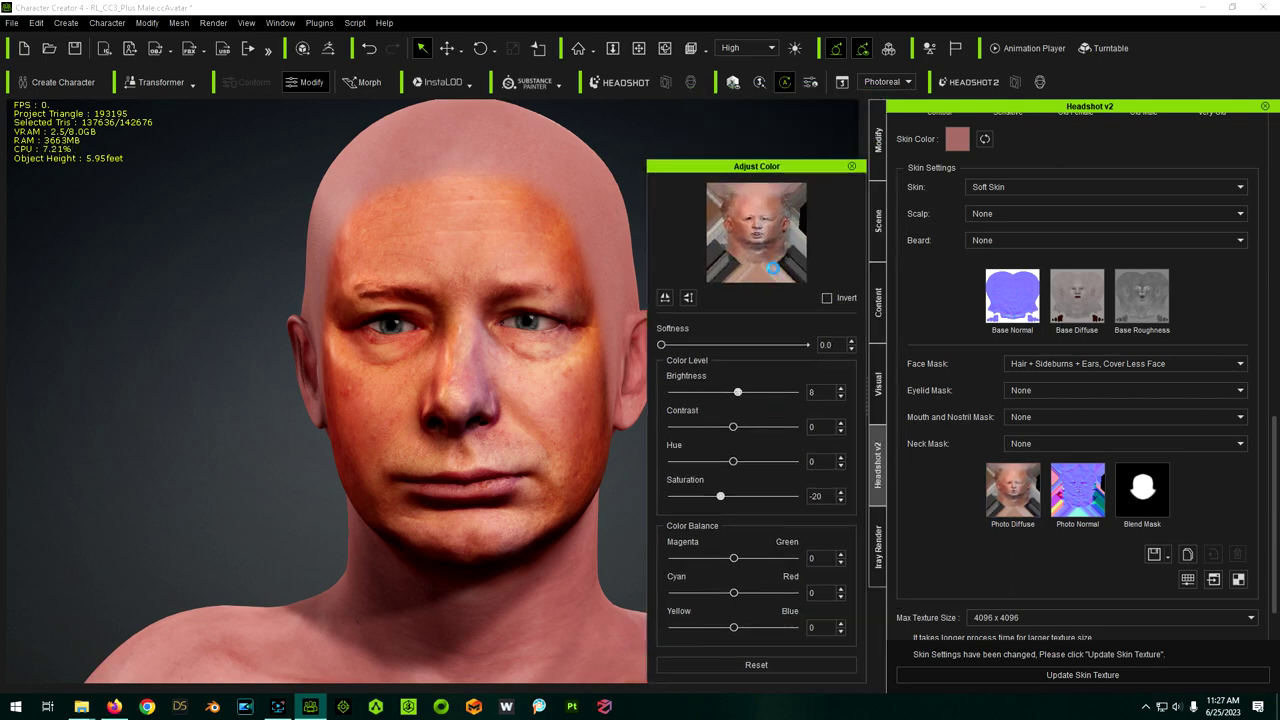
pyautogui.click(1082, 675)
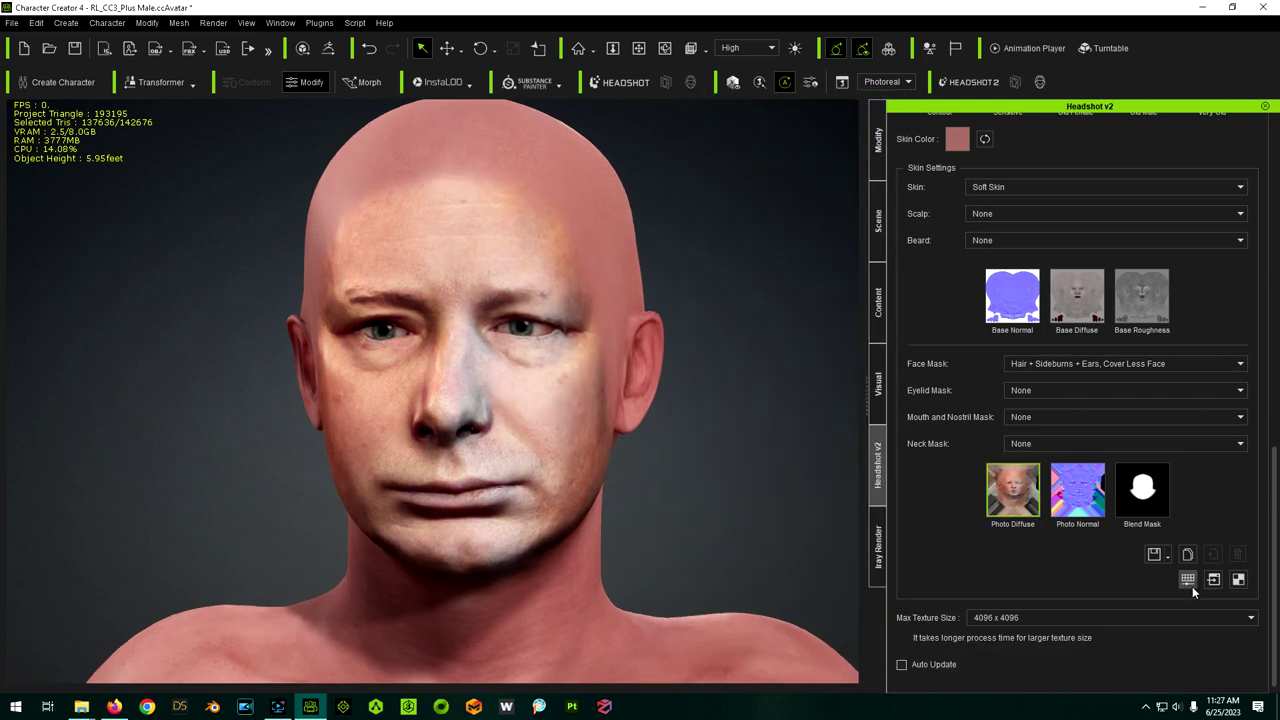
# Step: Rework the Photo Diffuse color adjustment and inspect how the face blends with the scalp and neck
pyautogui.click(1188, 579)
pyautogui.click(943, 534)
pyautogui.scroll(-2, 469, 453)
pyautogui.moveTo(469, 453); pyautogui.dragTo(665, 437, button='right')
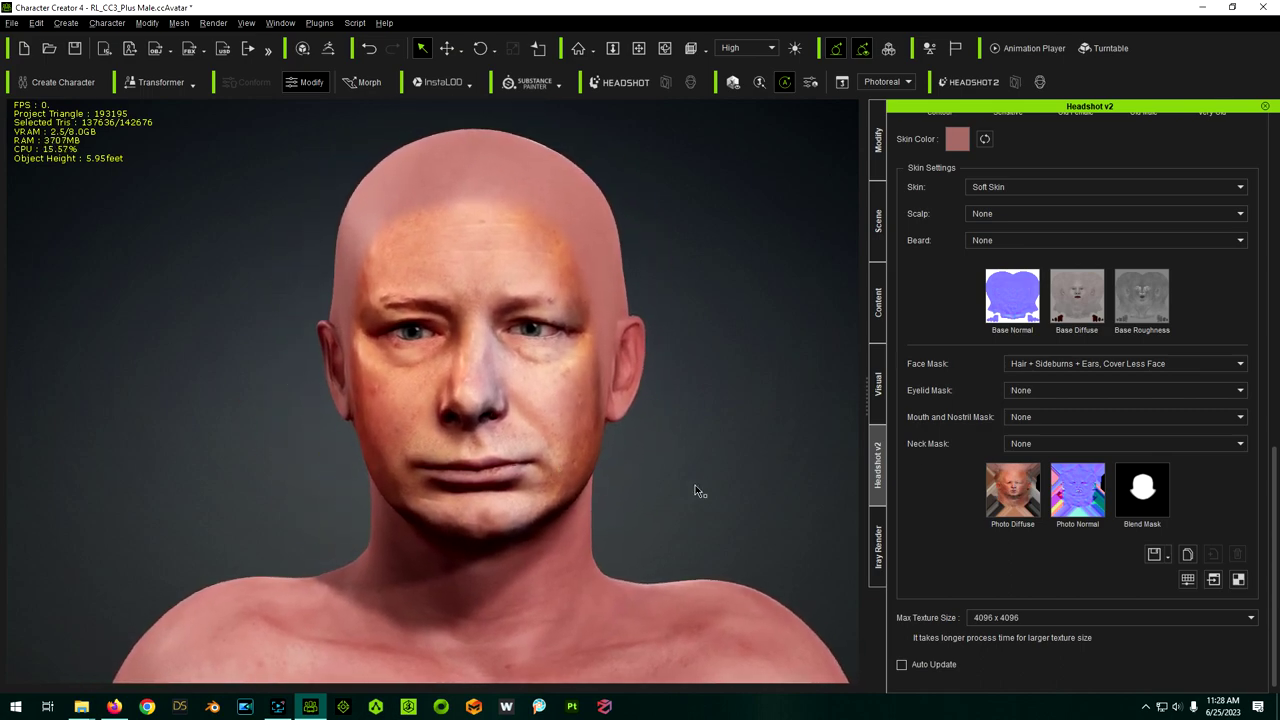
pyautogui.moveTo(692, 489); pyautogui.dragTo(415, 370, button='right')
pyautogui.moveTo(605, 428); pyautogui.dragTo(510, 458, button='right')
pyautogui.scroll(1, 510, 458)
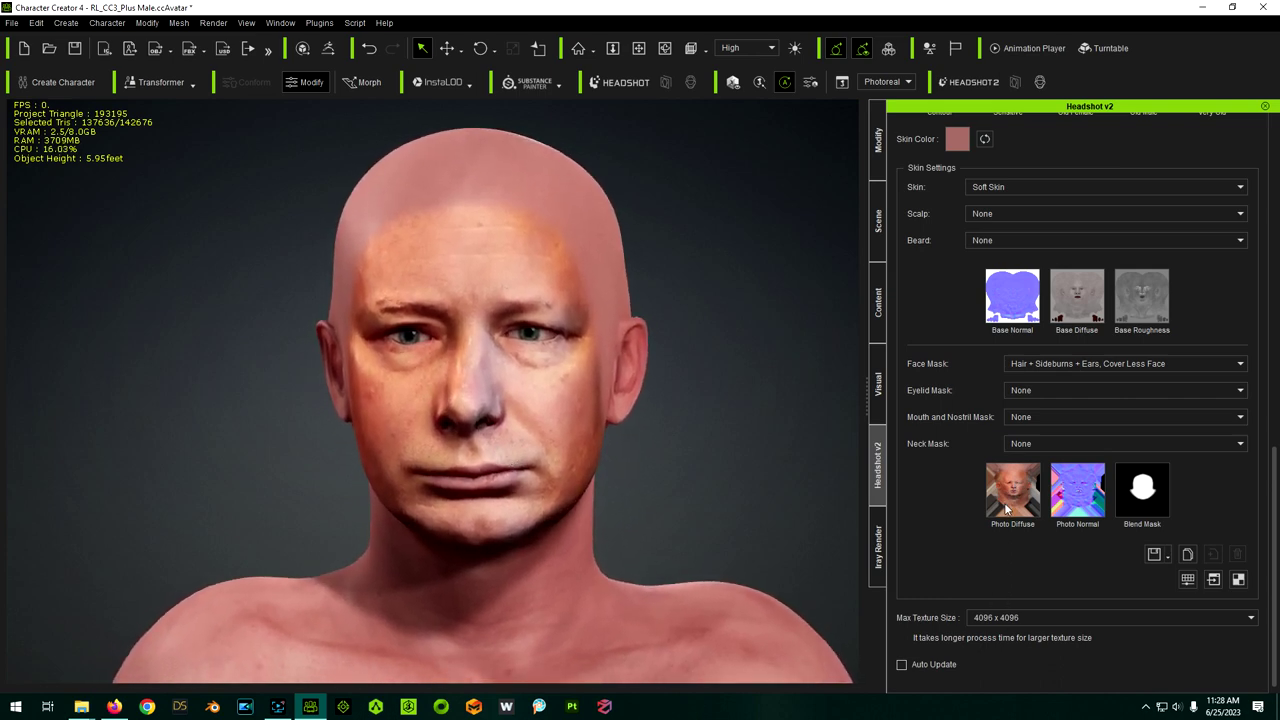
# Step: Open the Photo Diffuse texture in PaintShop Pro and partially erase Raster 1 over the orange forehead patch with the Eraser at opacity 20
pyautogui.click(1010, 505)
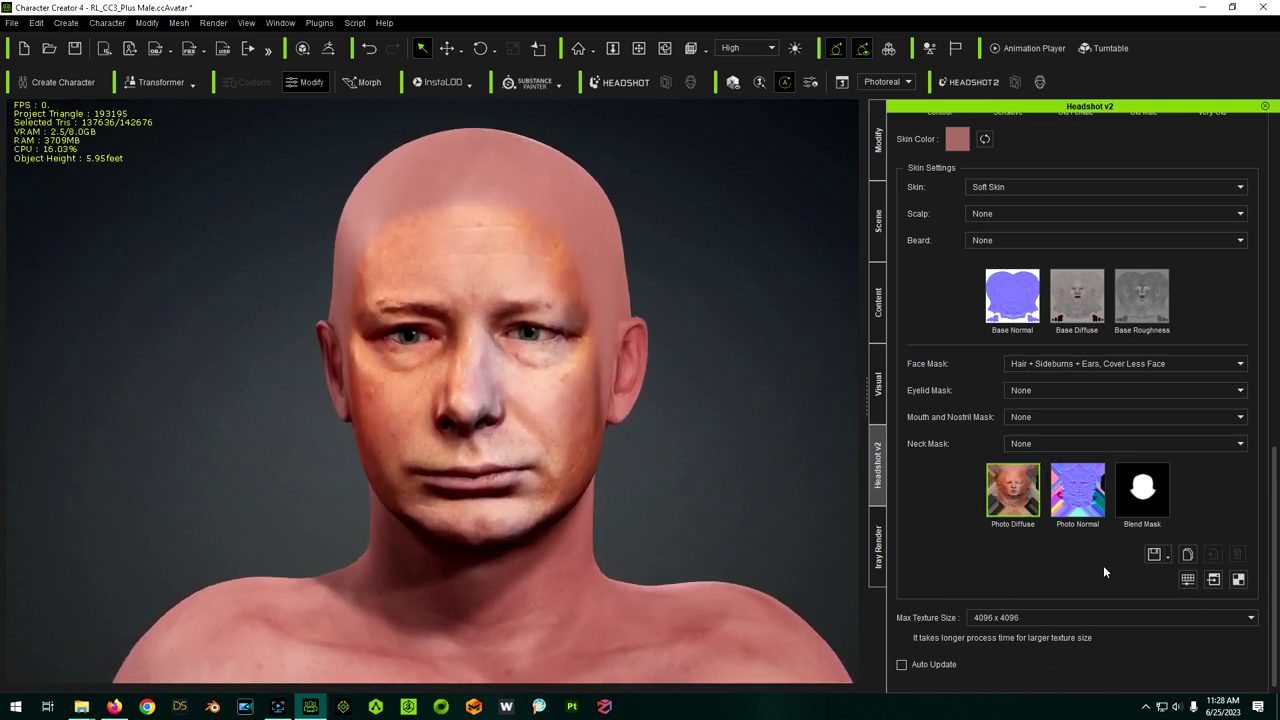
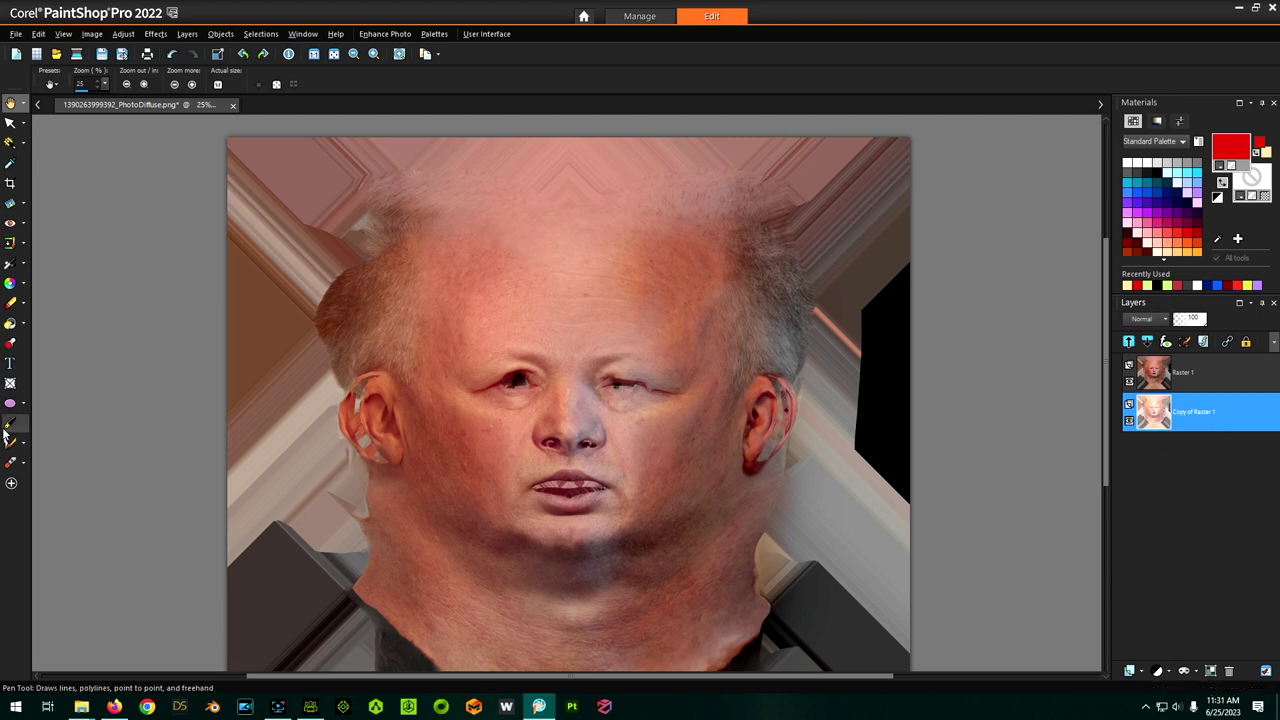
pyautogui.click(8, 304)
pyautogui.click(1183, 372)
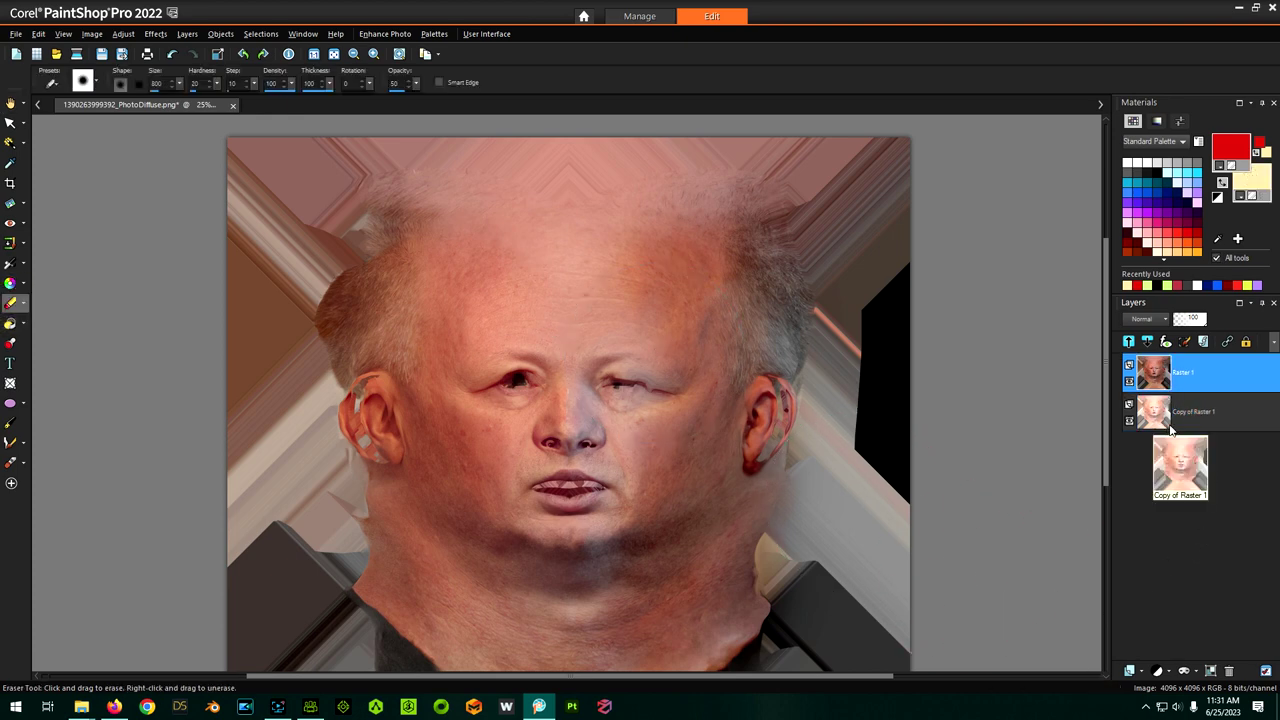
pyautogui.scroll(1, 708, 289)
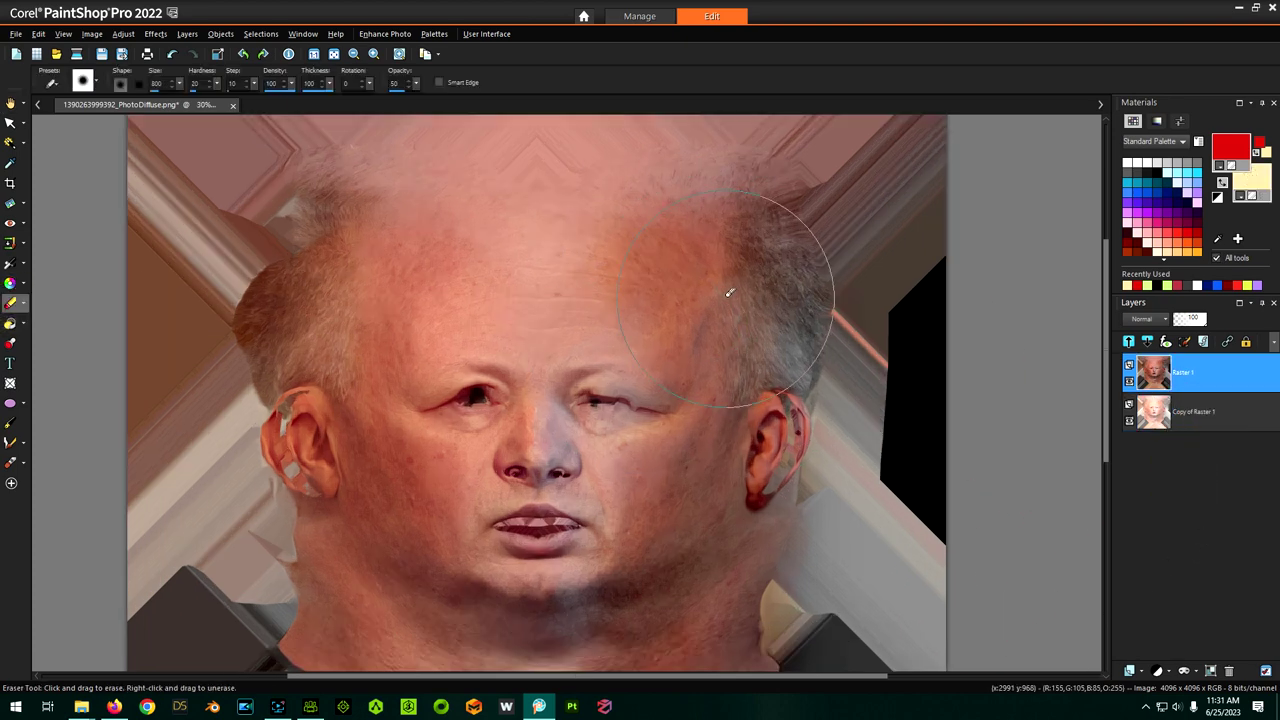
pyautogui.click(637, 276)
pyautogui.hotkey('ctrl', 'z')
pyautogui.click(398, 87)
pyautogui.moveTo(700, 281); pyautogui.dragTo(632, 274)
pyautogui.scroll(-1, 612, 192)
pyautogui.scroll(-1, 707, 440)
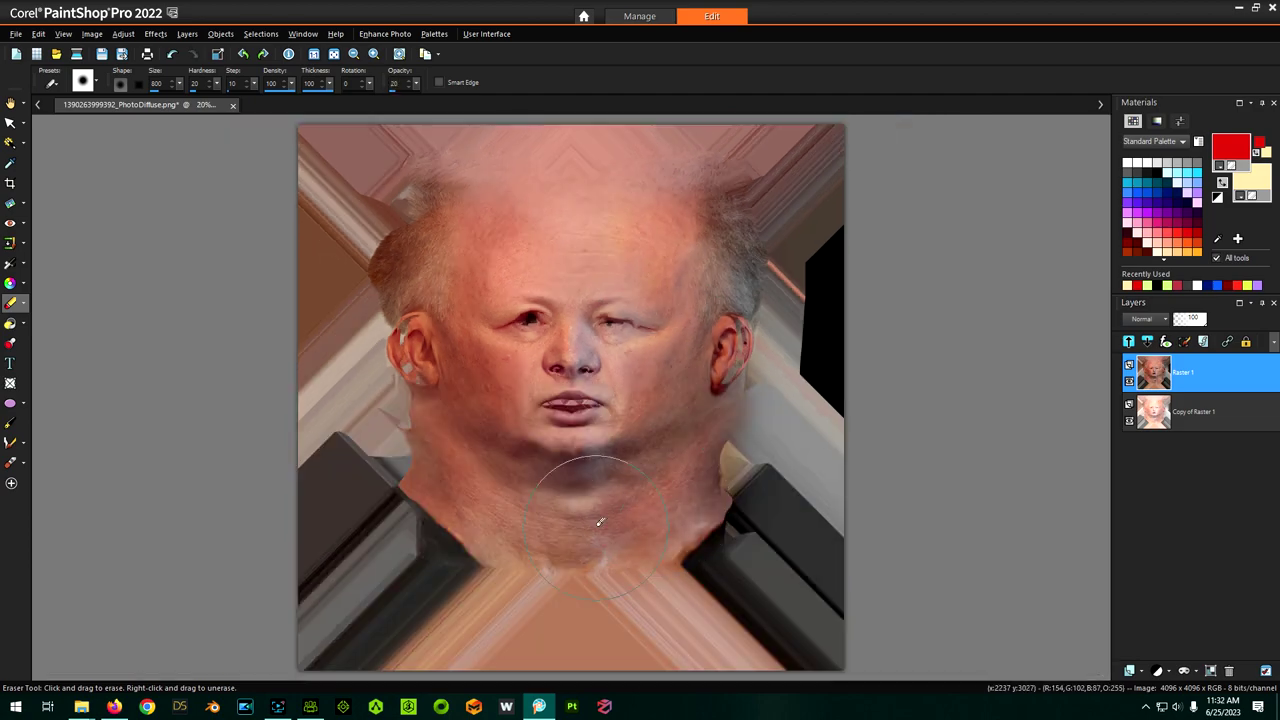
# Step: Set the Eraser size to 300 and partially erase Raster 1 over the dark shadow beneath the chin
pyautogui.scroll(3, 615, 527)
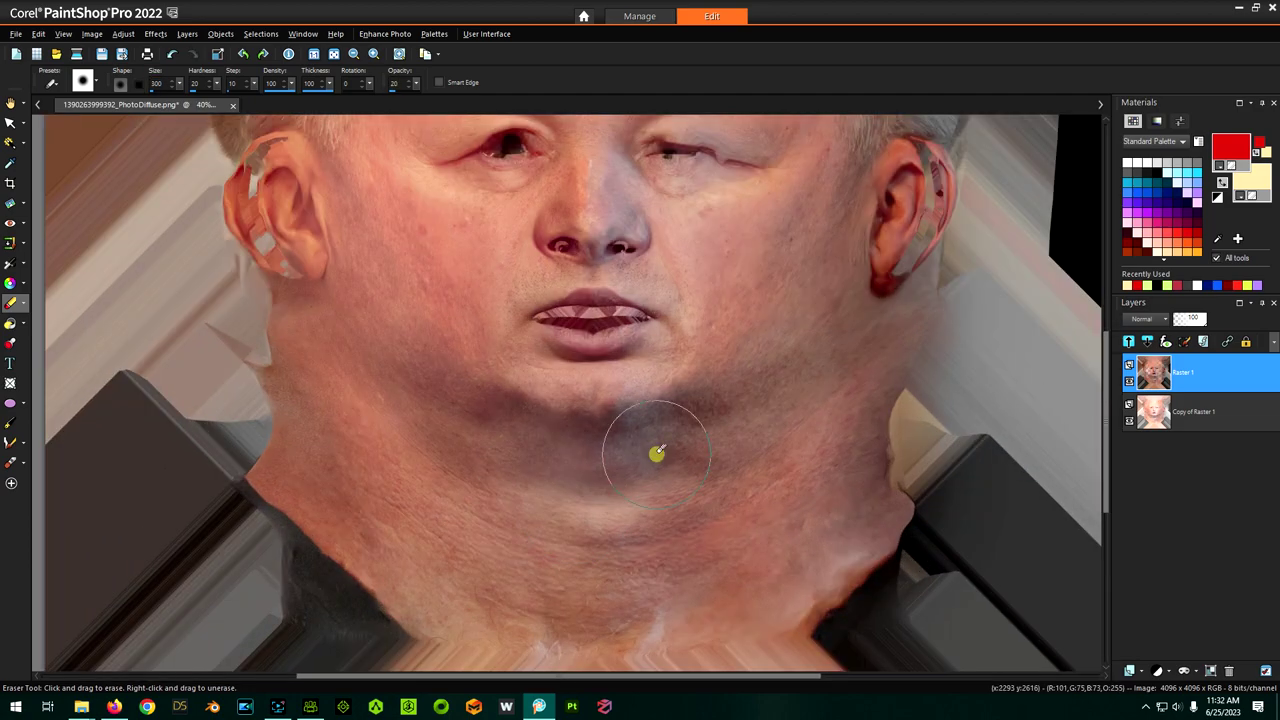
pyautogui.click(491, 417)
pyautogui.click(586, 463)
pyautogui.click(610, 423)
pyautogui.click(677, 423)
pyautogui.click(672, 450)
pyautogui.click(575, 427)
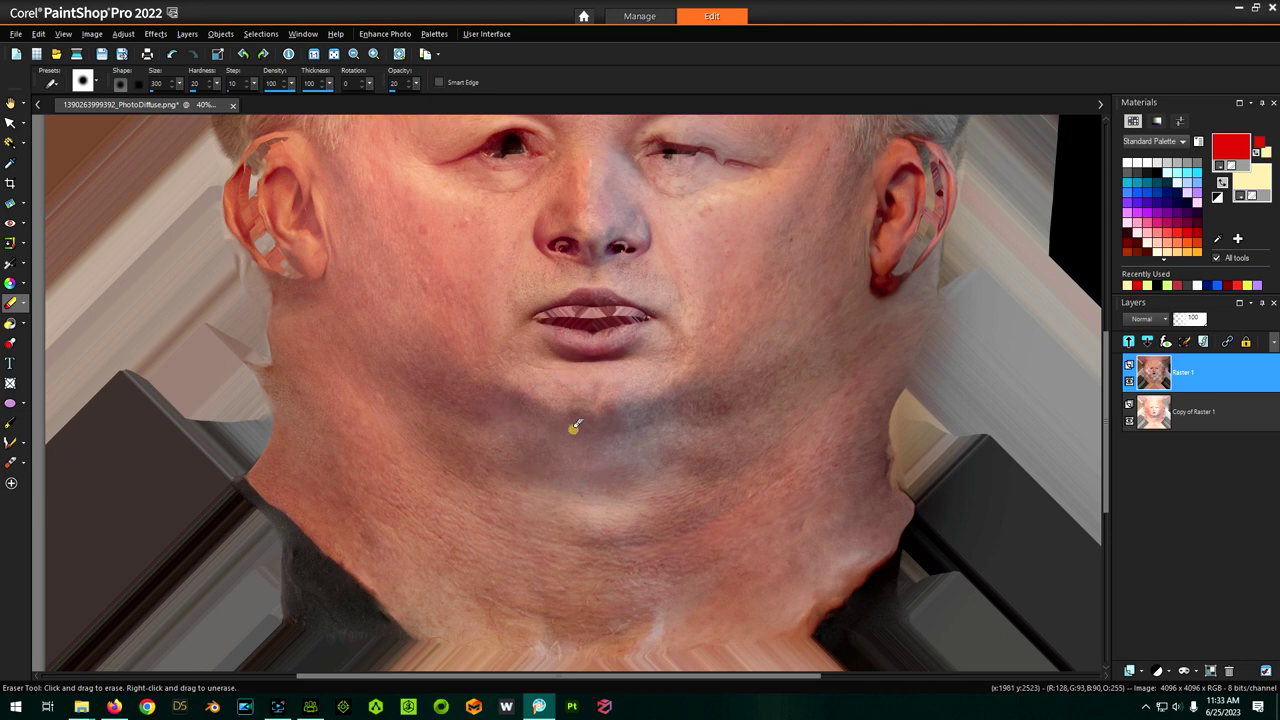
pyautogui.click(514, 420)
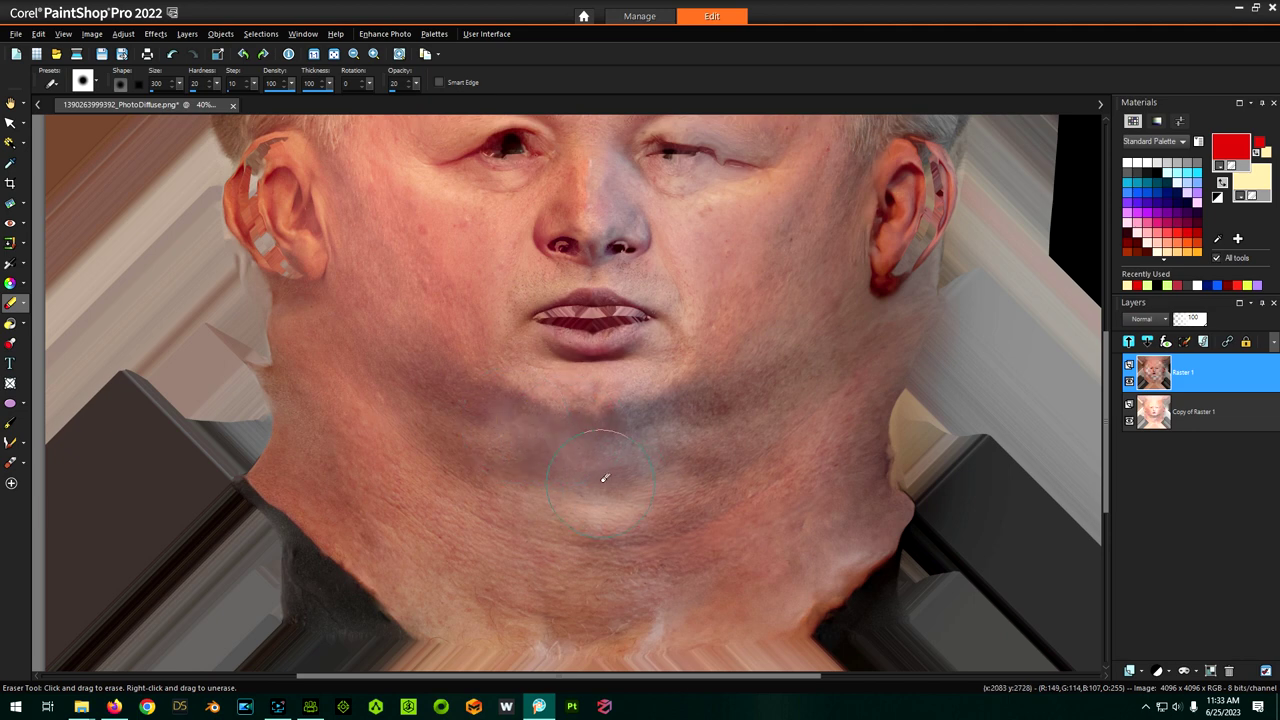
pyautogui.scroll(-2, 665, 500)
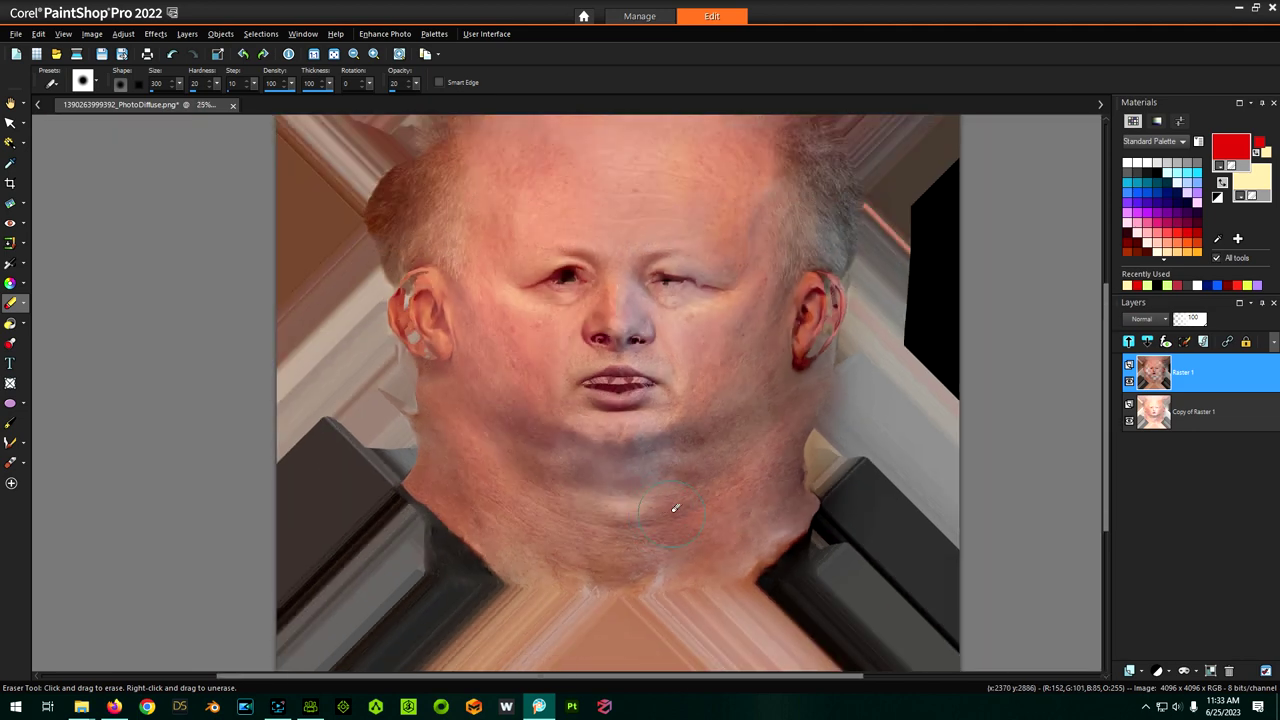
pyautogui.scroll(-1, 653, 505)
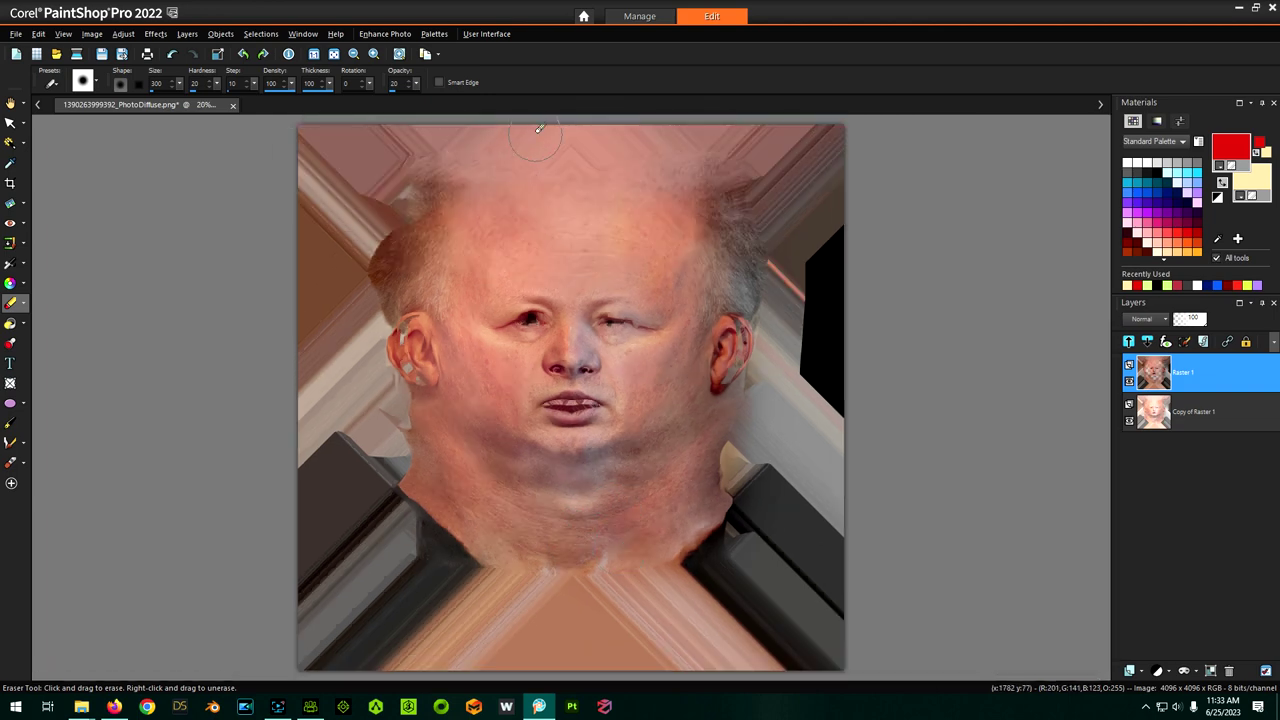
pyautogui.scroll(1, 563, 175)
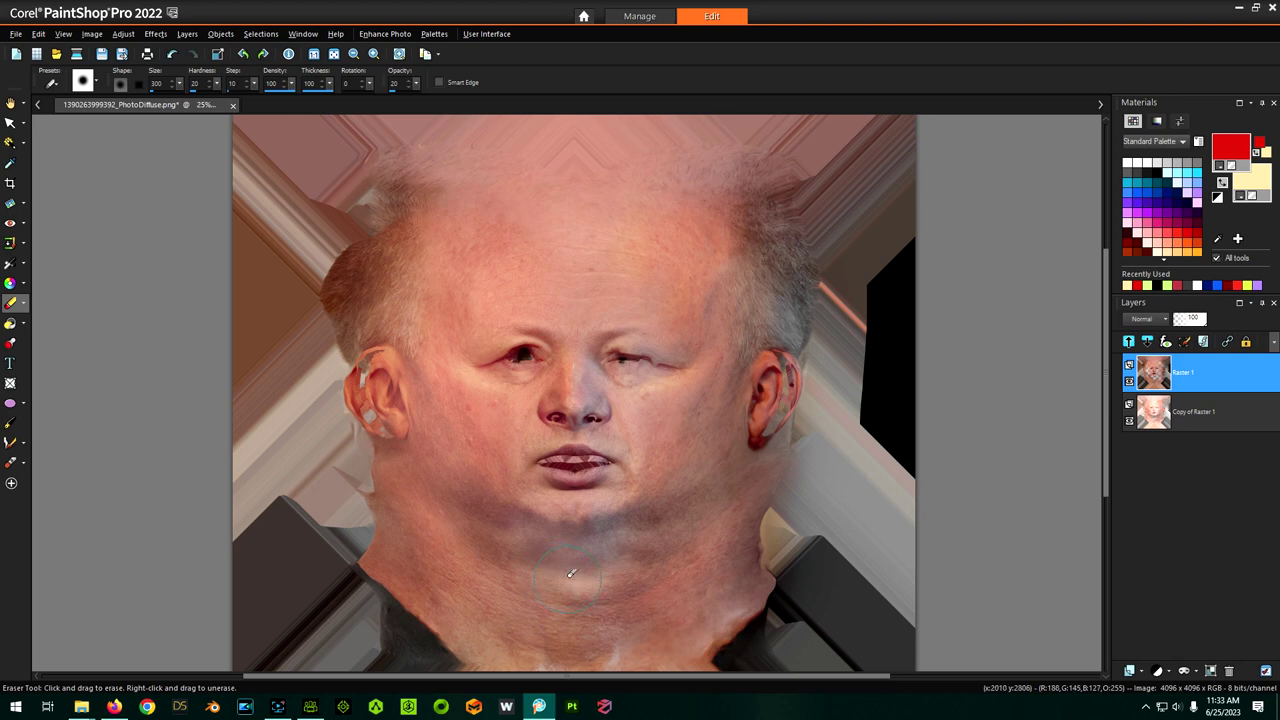
pyautogui.scroll(1, 566, 569)
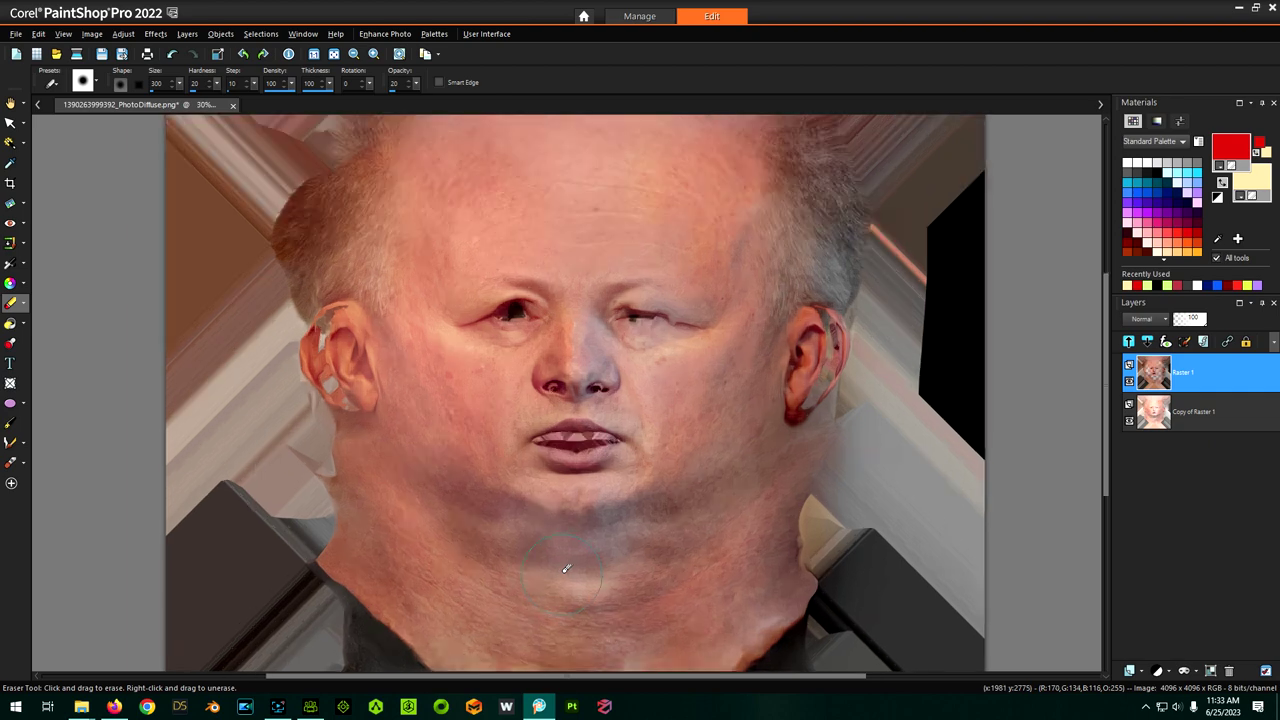
pyautogui.click(589, 526)
pyautogui.scroll(-1, 655, 579)
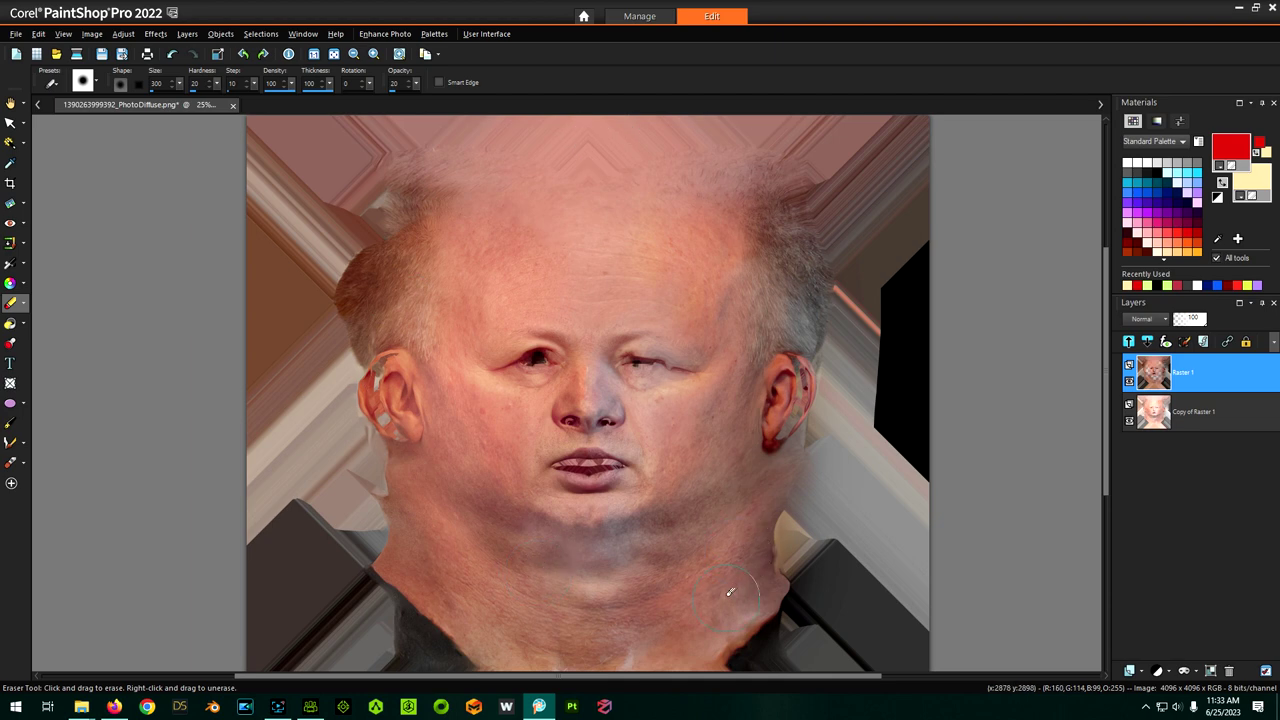
pyautogui.scroll(-1, 590, 420)
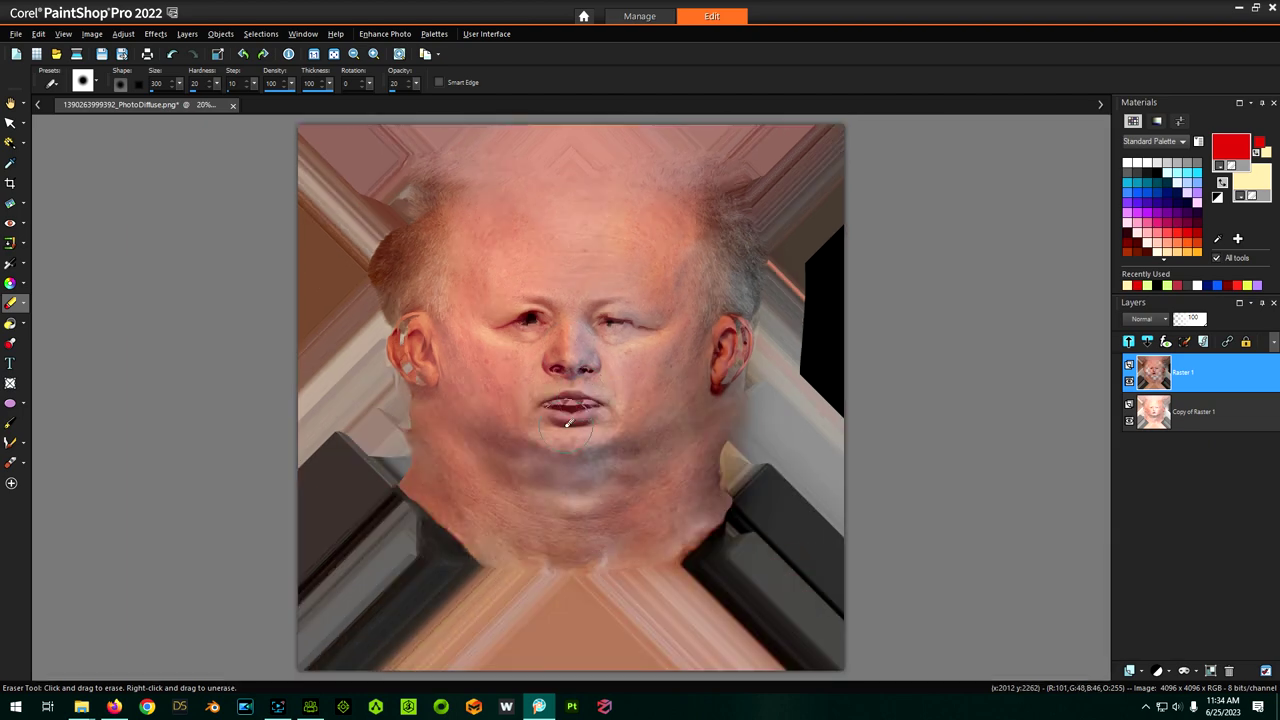
# Step: Save the retouched texture, then update the skin texture in Character Creator and inspect the face up close from the side
pyautogui.click(99, 54)
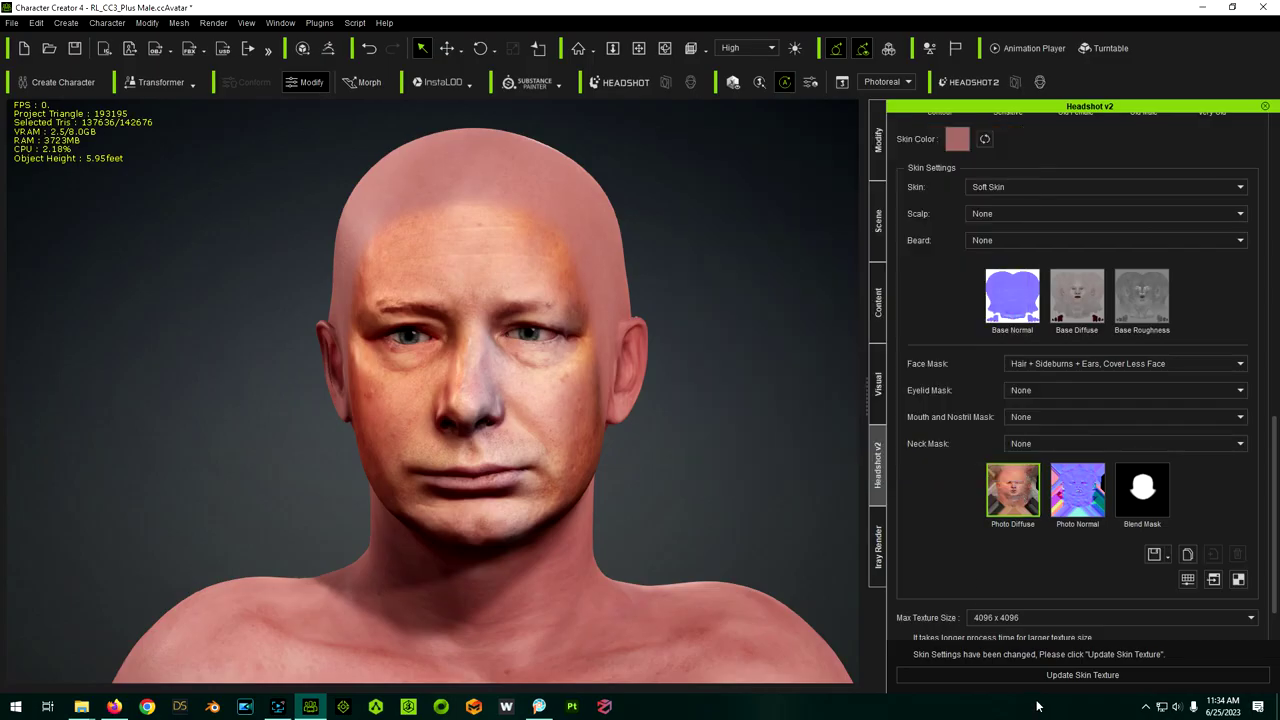
pyautogui.click(1031, 674)
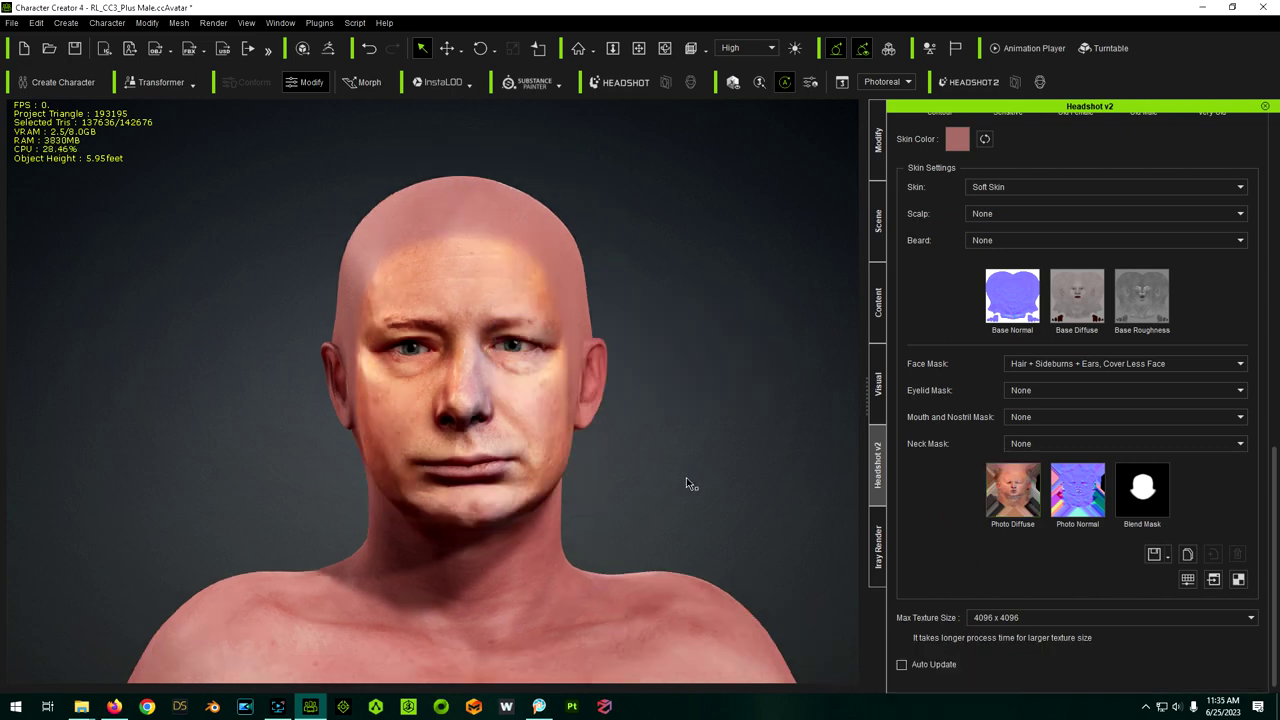
pyautogui.moveTo(686, 480); pyautogui.dragTo(513, 433, button='right')
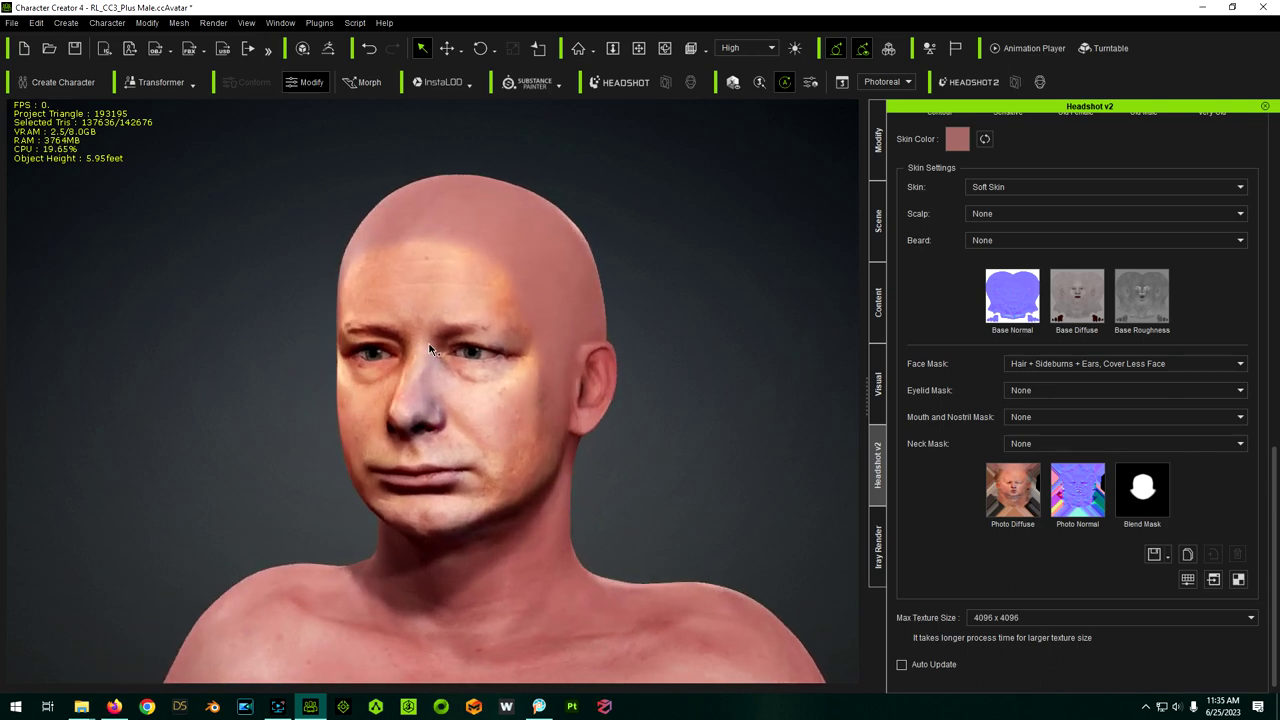
pyautogui.scroll(5, 432, 350)
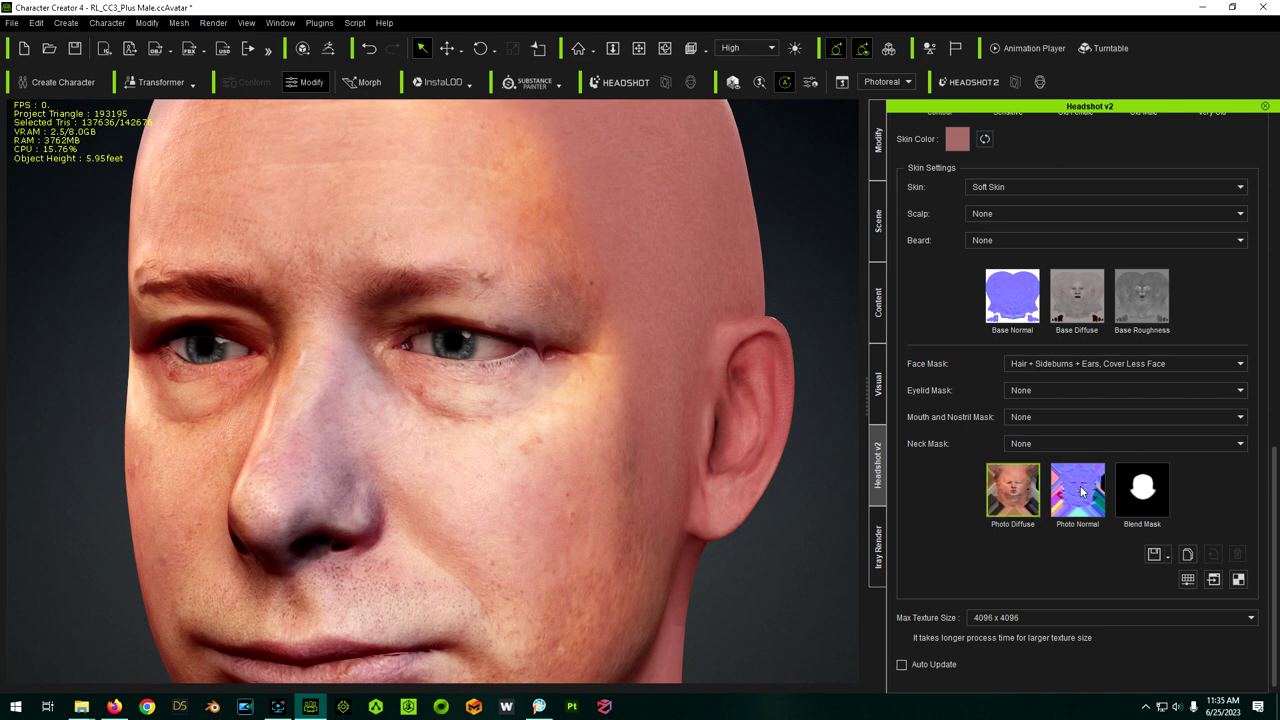
pyautogui.moveTo(1081, 491)
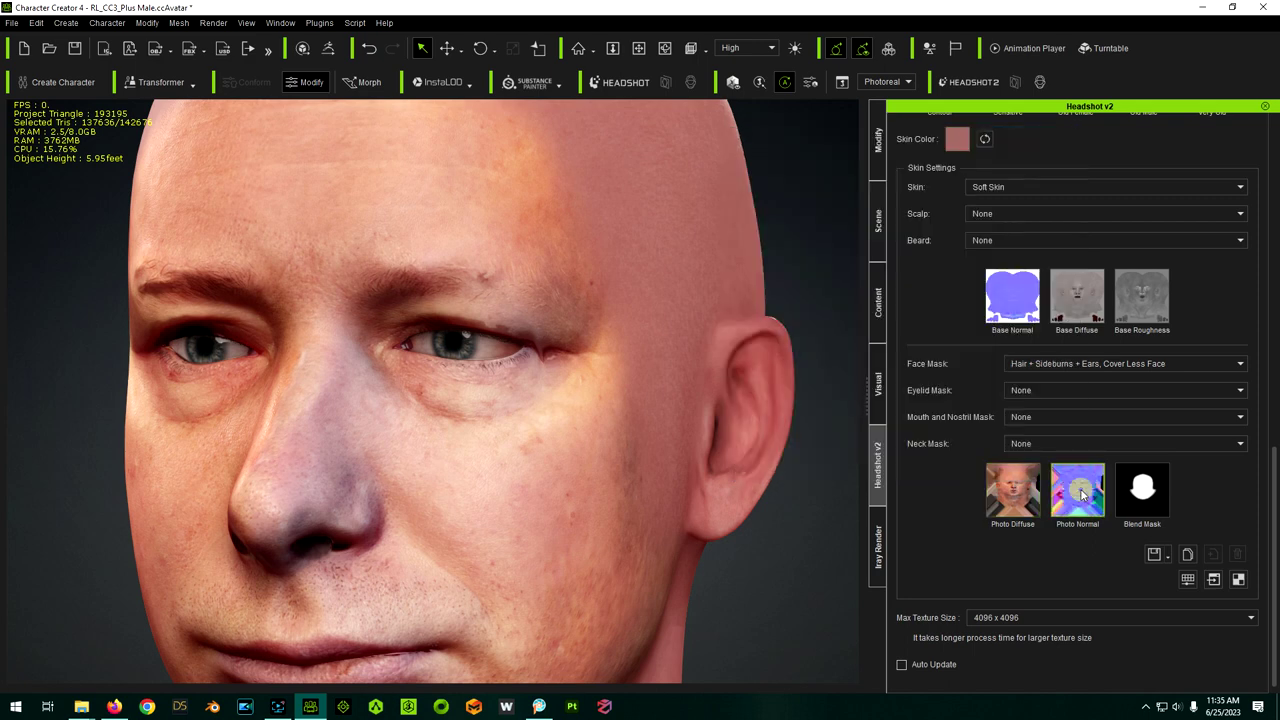
# Step: Check the Photo Normal texture's color adjustment options and examine how the face blends into the scalp and neck from the front
pyautogui.click(1188, 584)
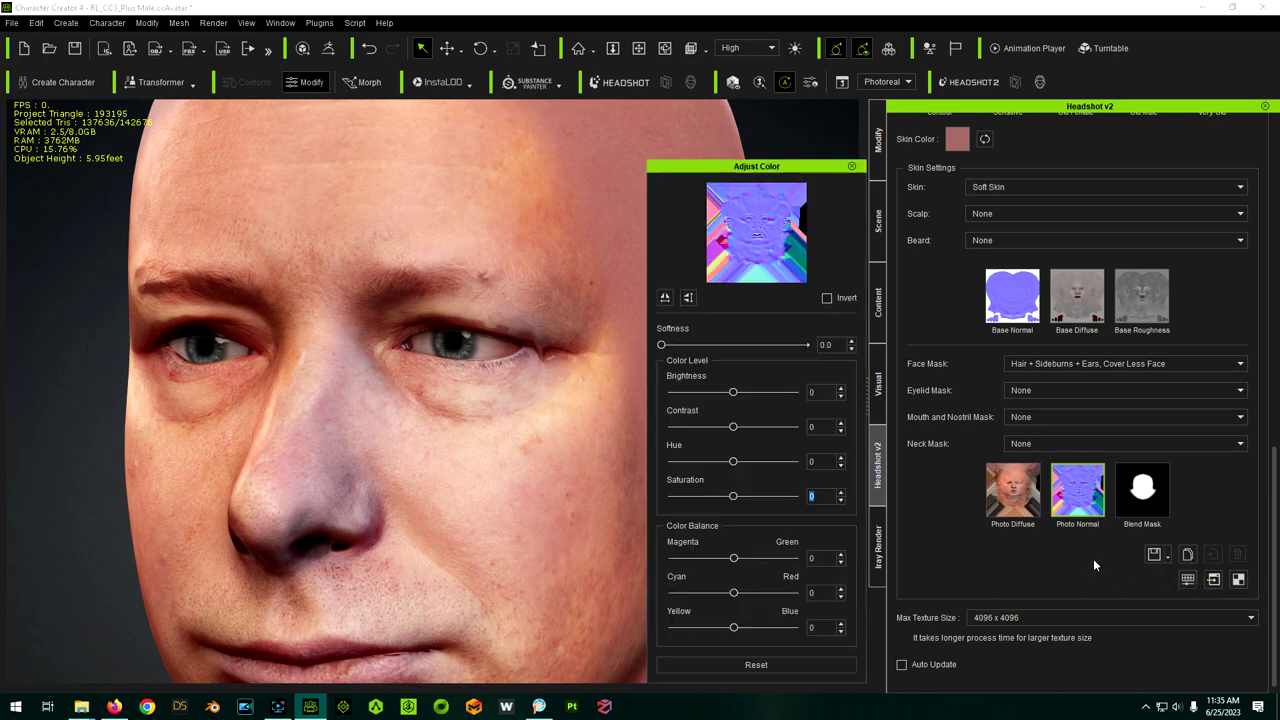
pyautogui.click(851, 166)
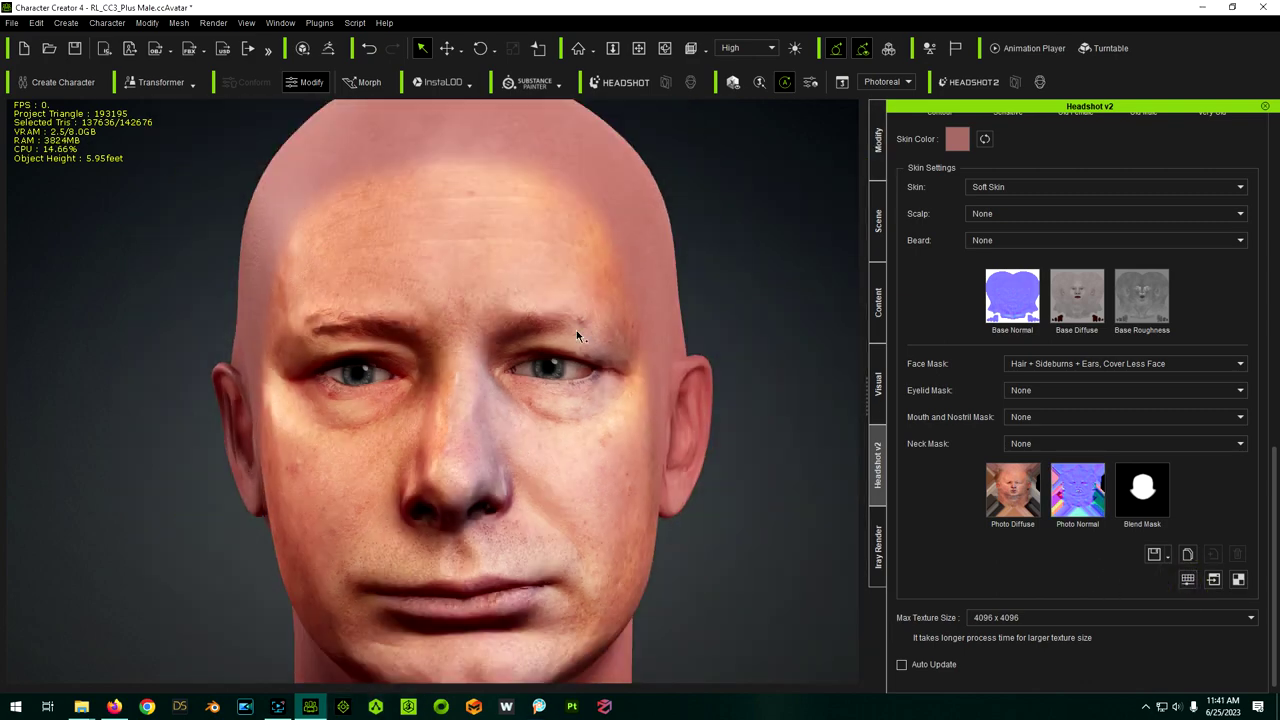
pyautogui.scroll(2, 562, 286)
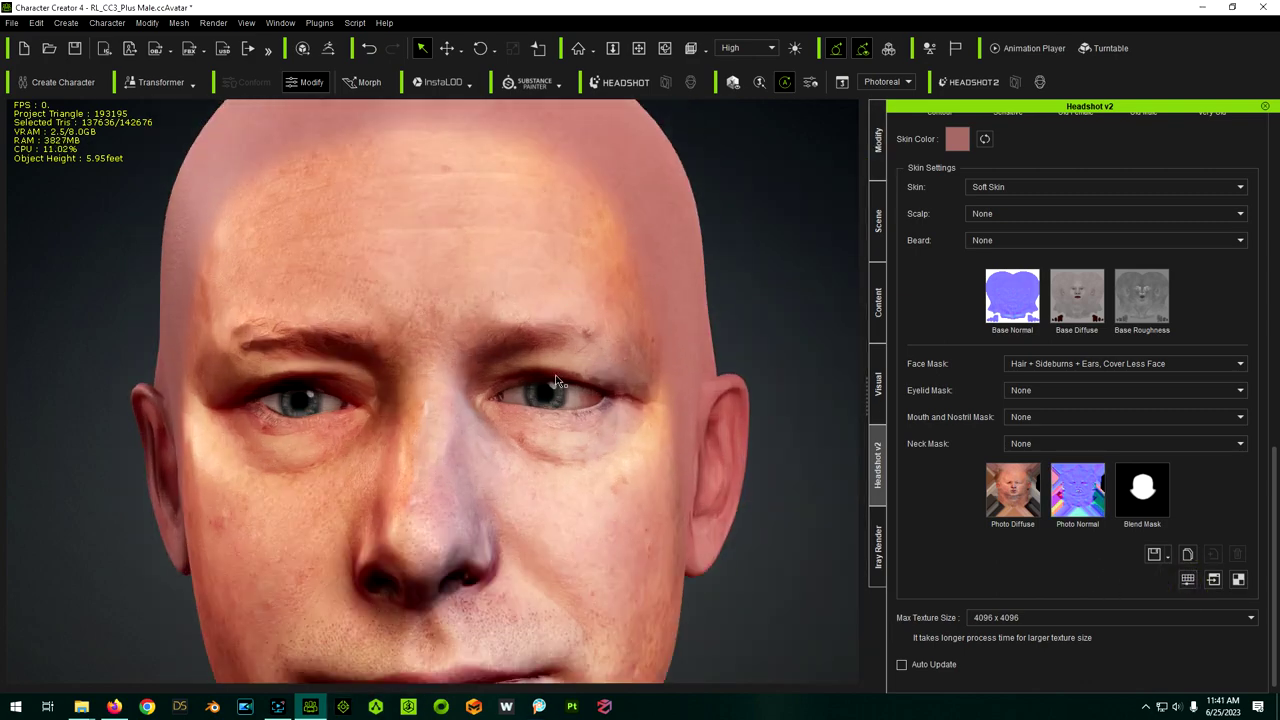
pyautogui.scroll(-3, 540, 376)
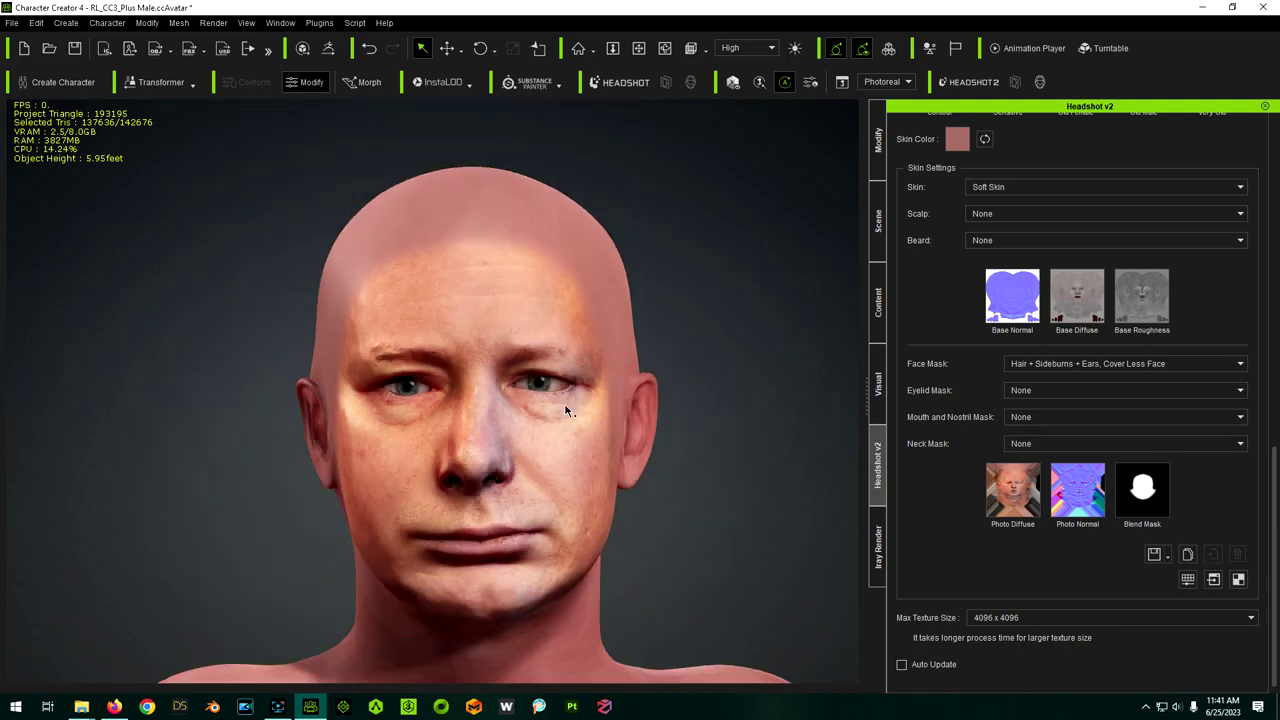
pyautogui.scroll(3, 570, 375)
pyautogui.scroll(-2, 534, 349)
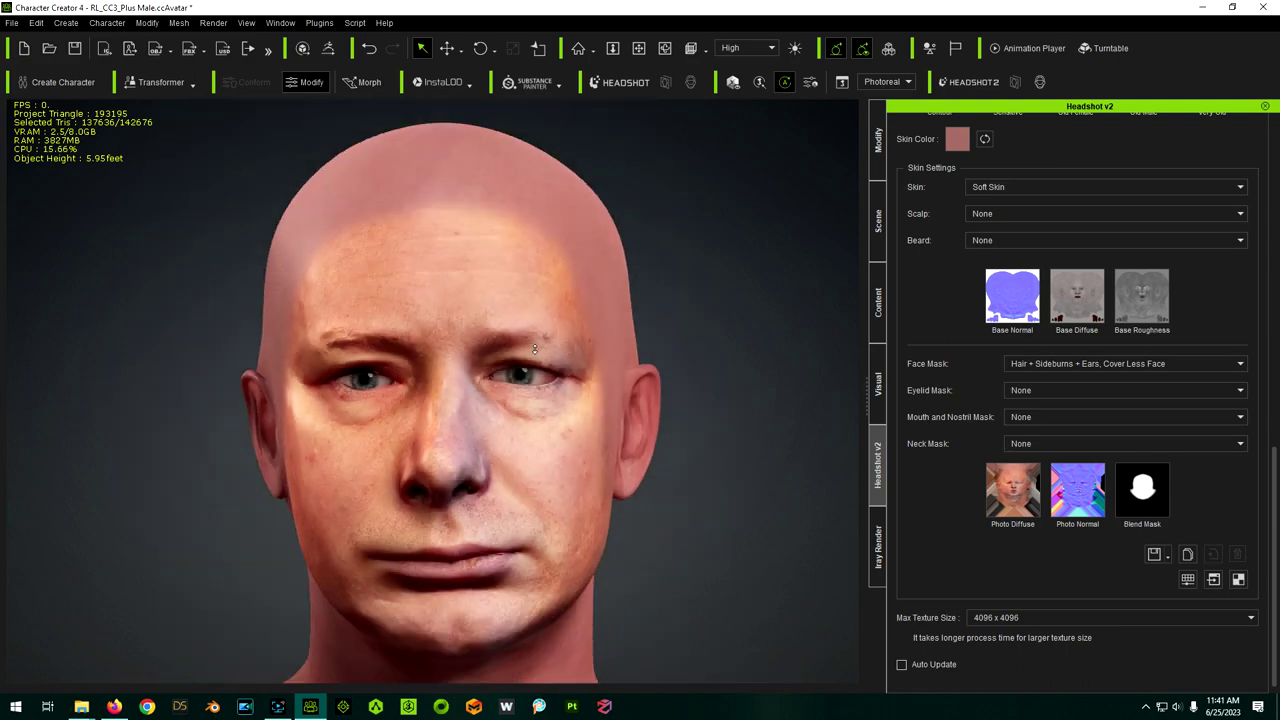
pyautogui.moveTo(618, 452); pyautogui.dragTo(557, 438, button='right')
pyautogui.scroll(3, 518, 374)
pyautogui.scroll(-4, 520, 377)
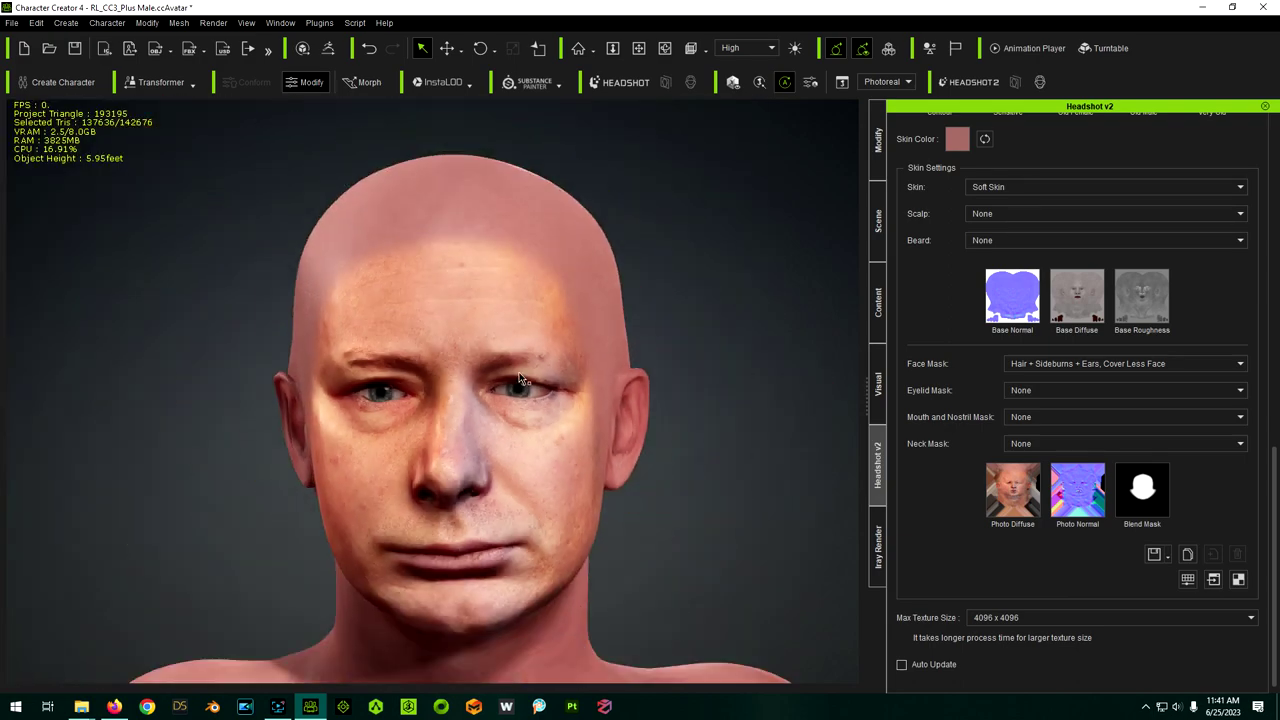
pyautogui.scroll(2, 509, 414)
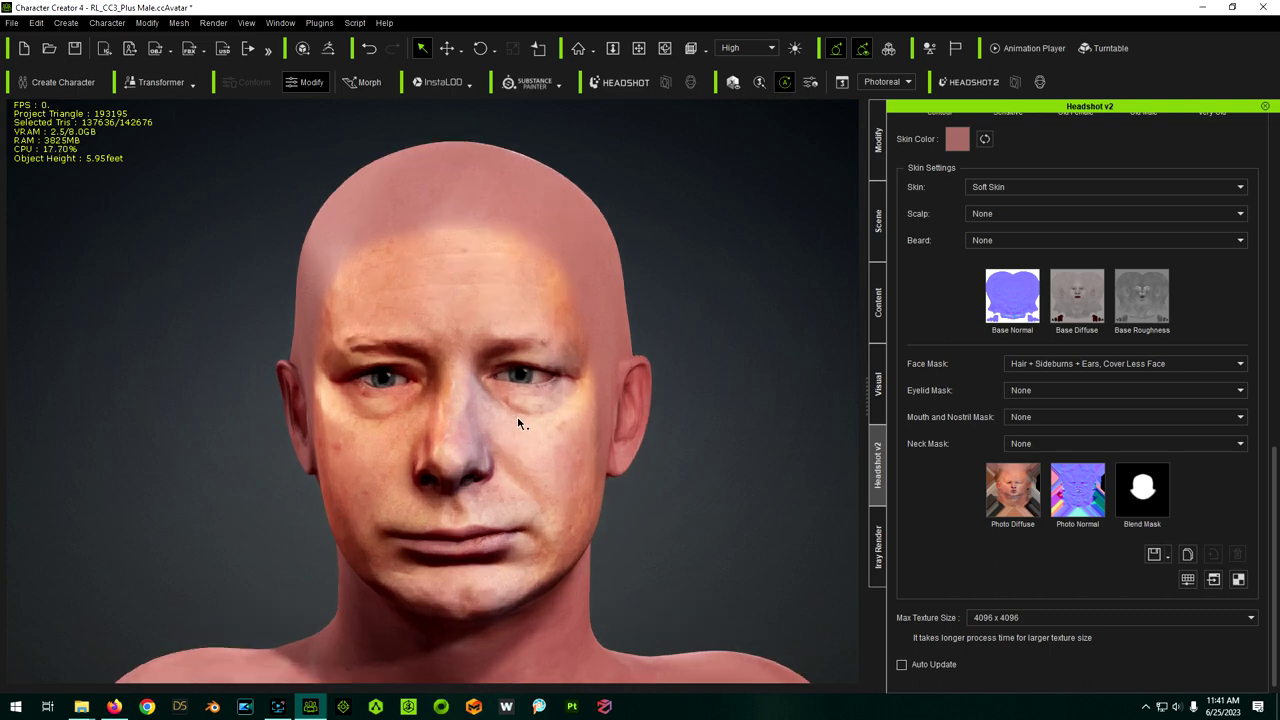
pyautogui.moveTo(518, 424); pyautogui.dragTo(645, 497, button='right')
# Step: Set the Headshot skin color to #bf836c, a peach tone with hue 16, saturation 111 and value 191
pyautogui.scroll(5, 949, 528)
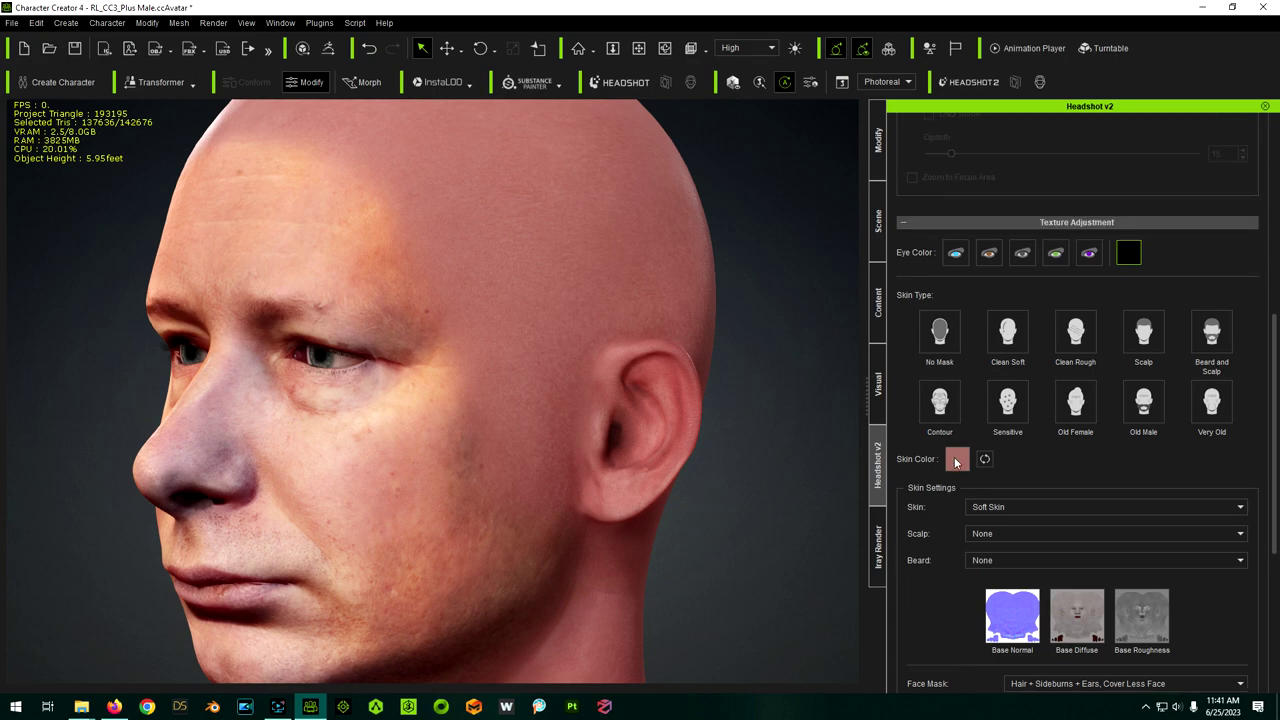
pyautogui.click(955, 459)
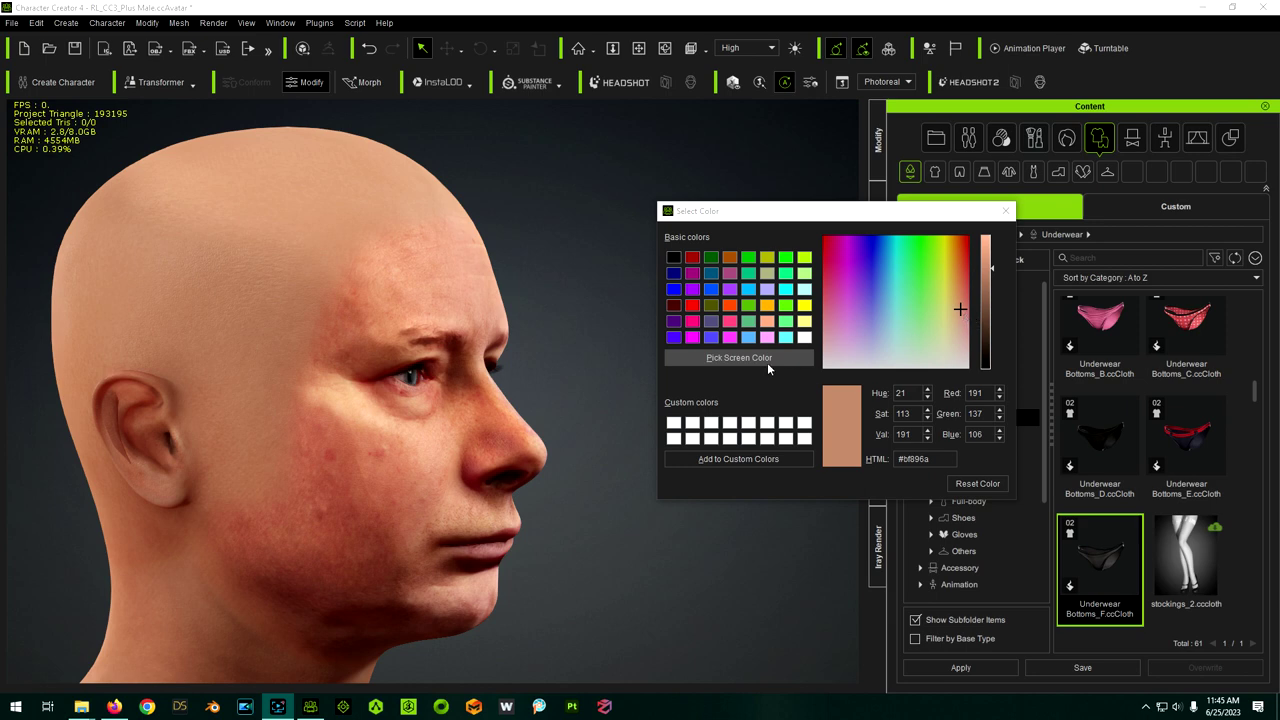
pyautogui.click(960, 311)
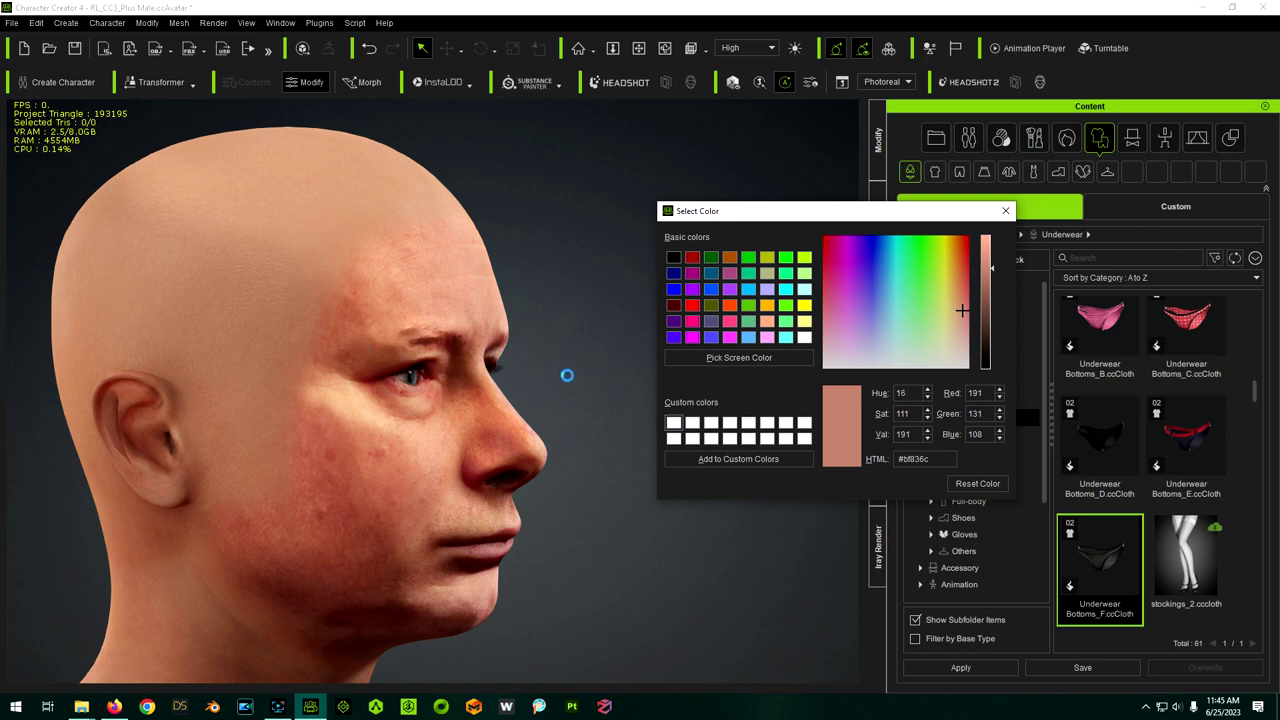
# Step: Examine how the face texture blends with the recolored scalp, ears and neck from the front and both sides
pyautogui.moveTo(573, 388); pyautogui.dragTo(1, 393, button='right')
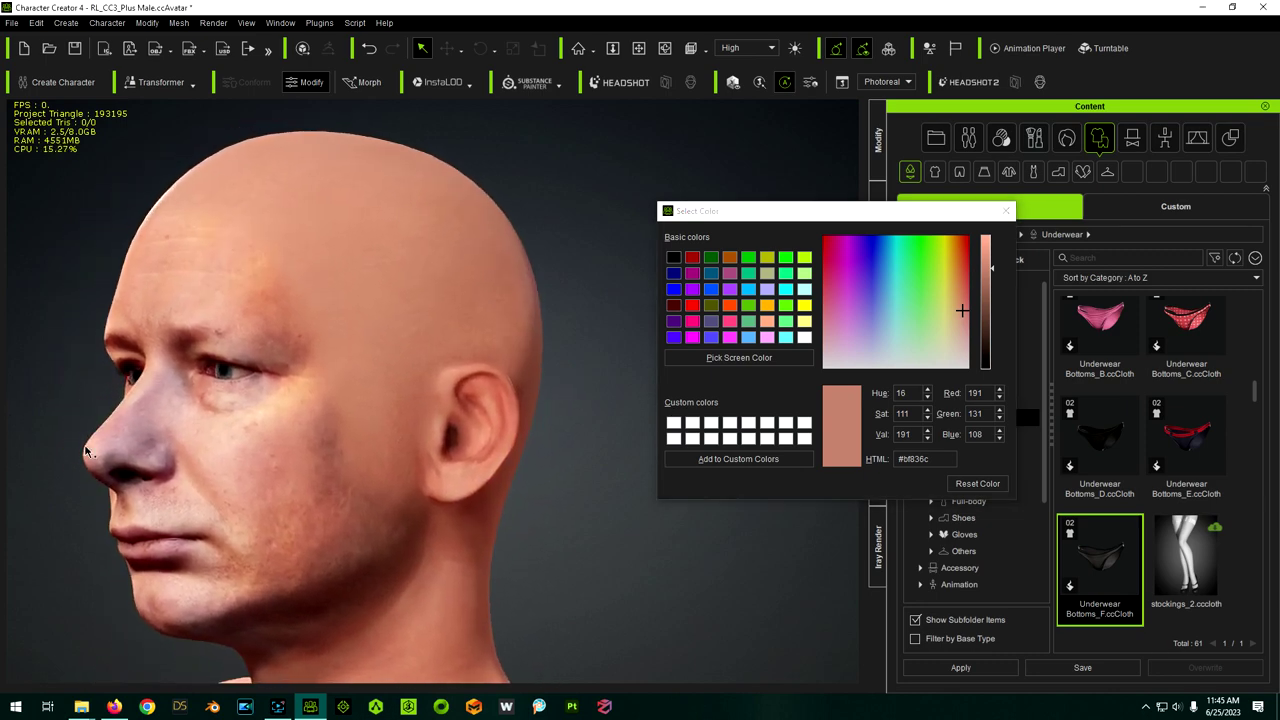
pyautogui.moveTo(549, 531); pyautogui.dragTo(632, 380, button='right')
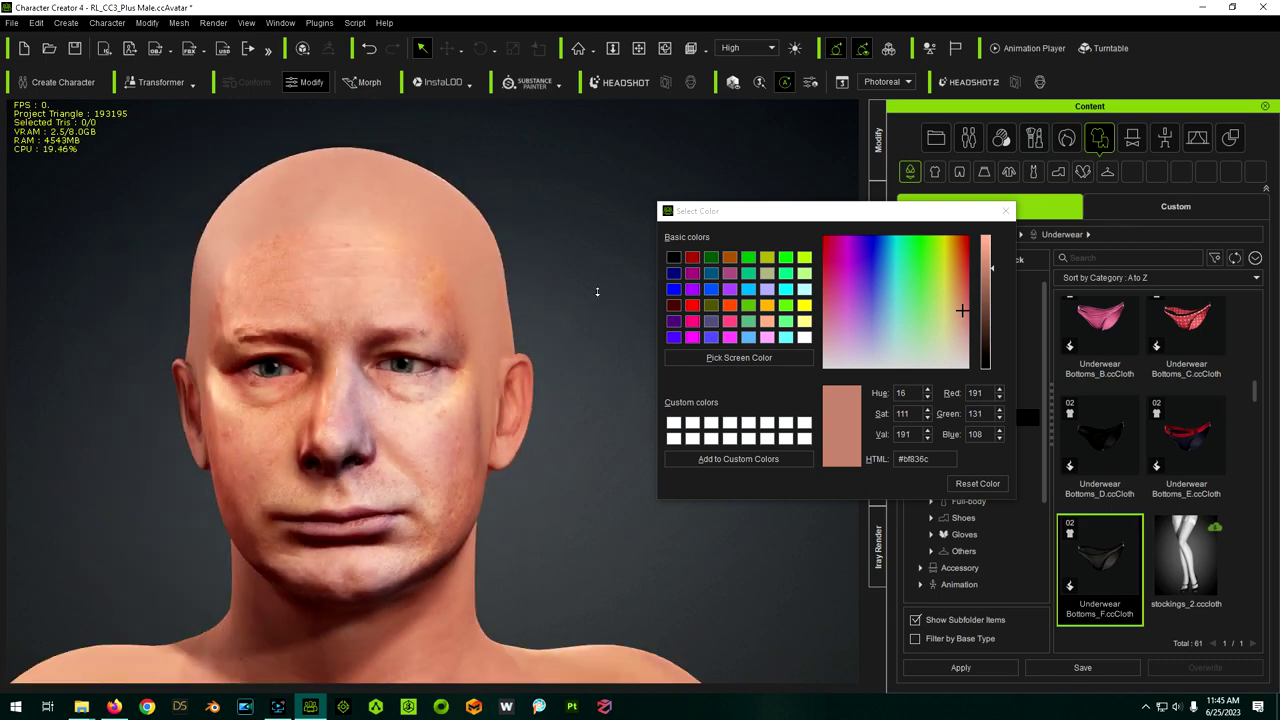
pyautogui.keyDown('alt'); pyautogui.moveTo(597, 292); pyautogui.dragTo(557, 345, button='right'); pyautogui.keyUp('alt')
pyautogui.scroll(3, 483, 482)
pyautogui.keyDown('alt'); pyautogui.moveTo(281, 459); pyautogui.dragTo(483, 432); pyautogui.keyUp('alt')
pyautogui.moveTo(483, 432); pyautogui.dragTo(416, 370, button='right')
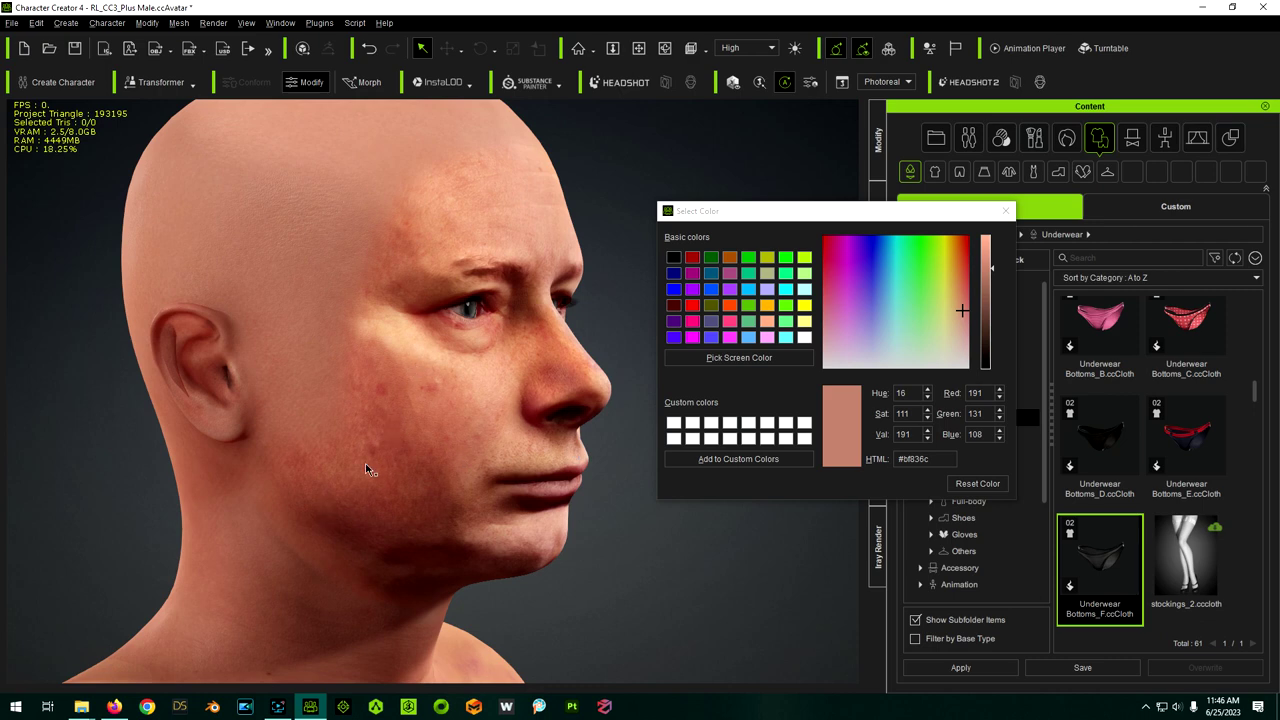
pyautogui.moveTo(366, 469); pyautogui.dragTo(449, 514, button='right')
pyautogui.scroll(-3, 449, 514)
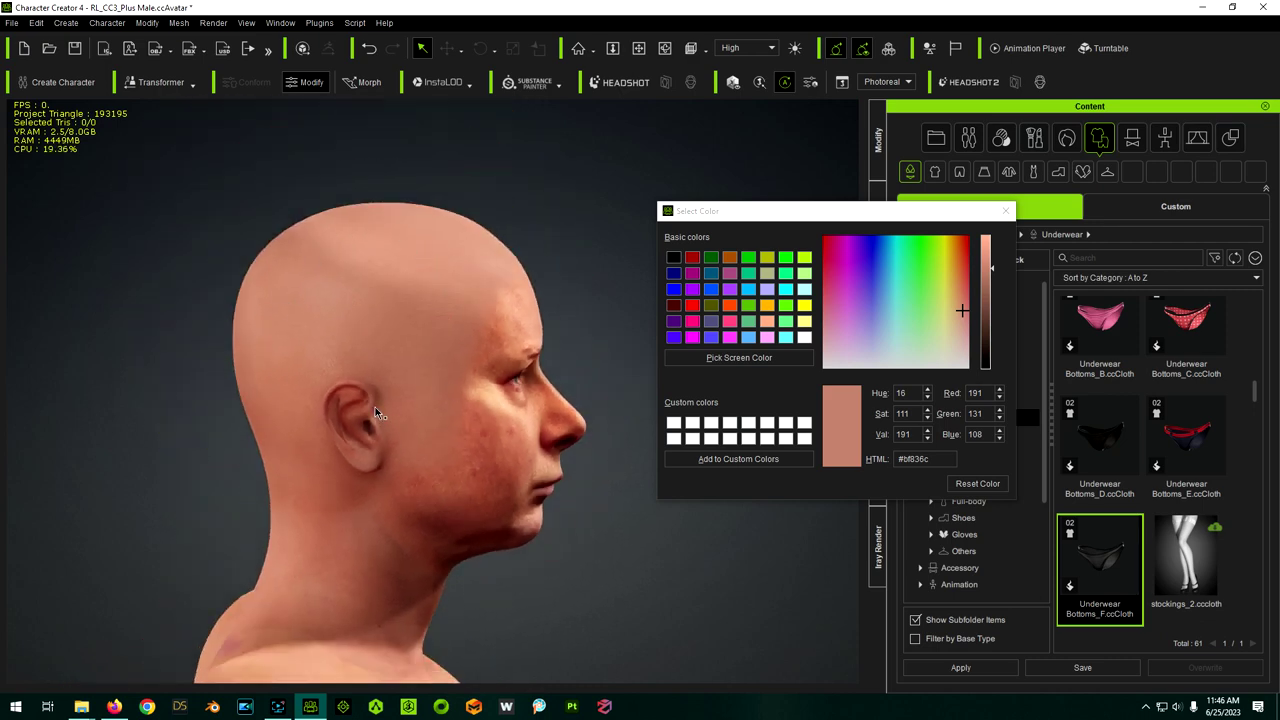
pyautogui.moveTo(378, 410); pyautogui.dragTo(223, 486, button='right')
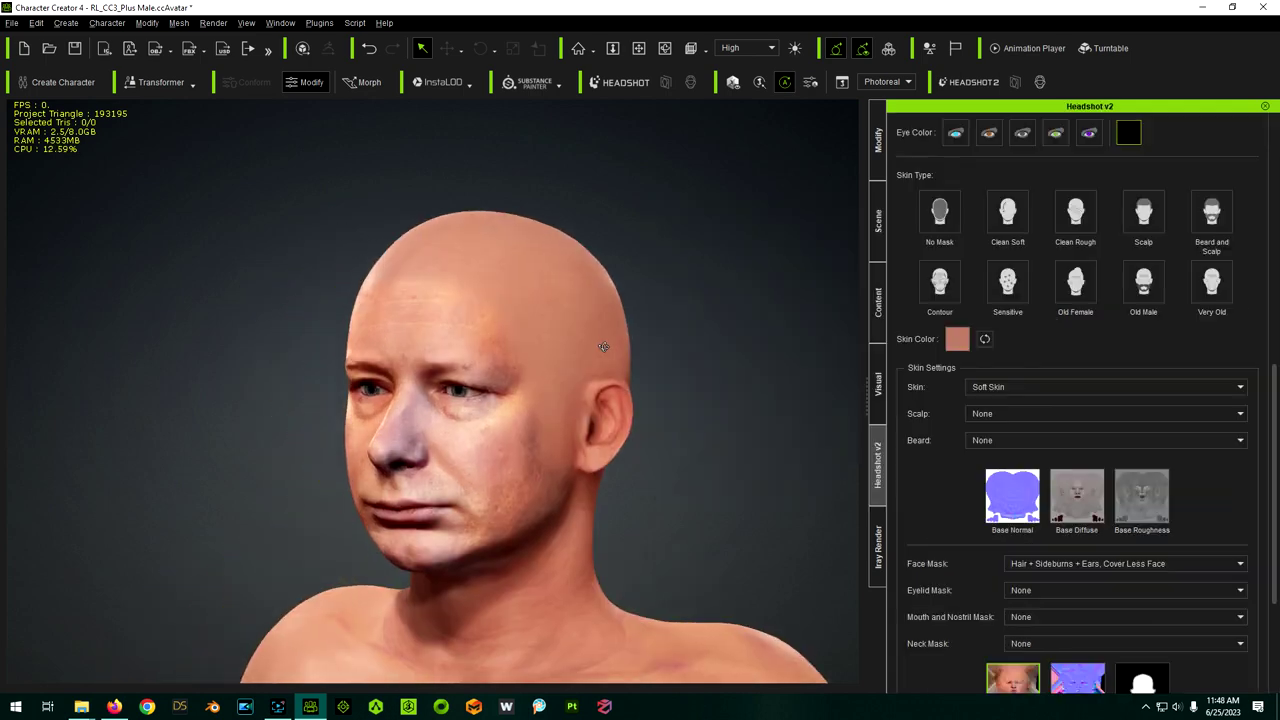
pyautogui.scroll(2, 489, 379)
pyautogui.moveTo(589, 410); pyautogui.dragTo(510, 403, button='right')
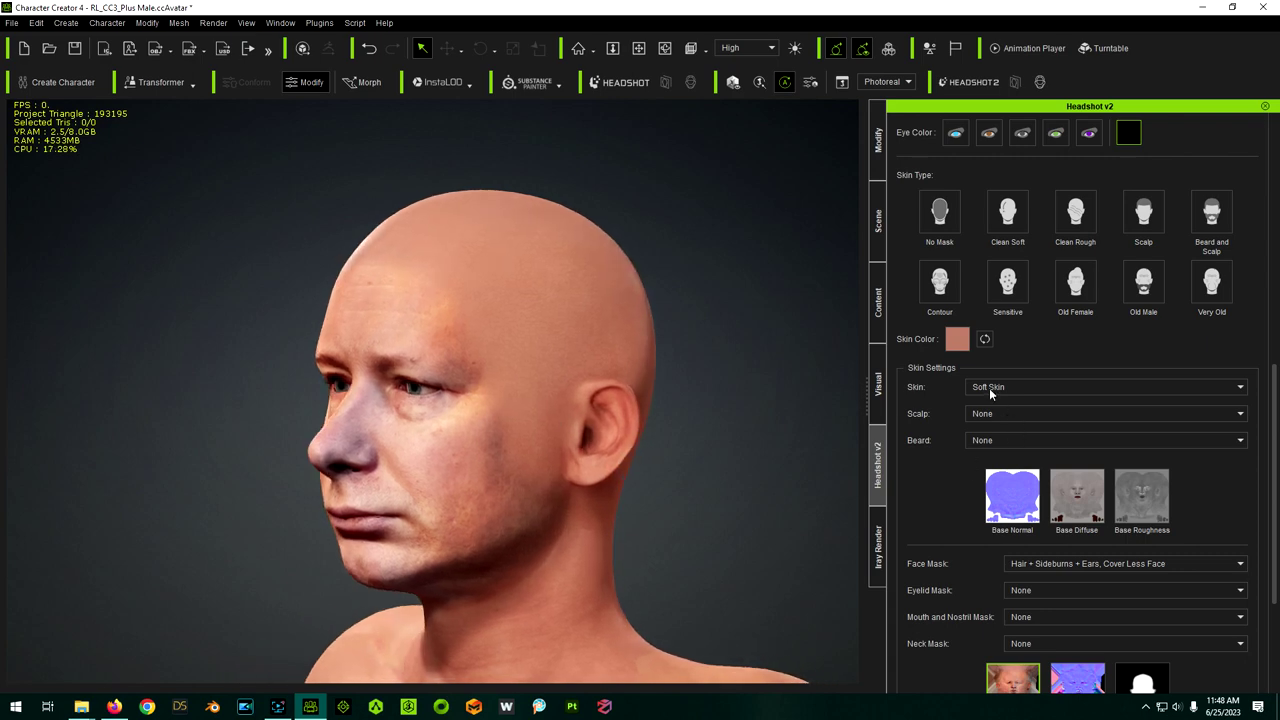
# Step: Change the skin setting to Rough Skin and update the skin texture, and set the scalp to Dark Stubble
pyautogui.click(991, 389)
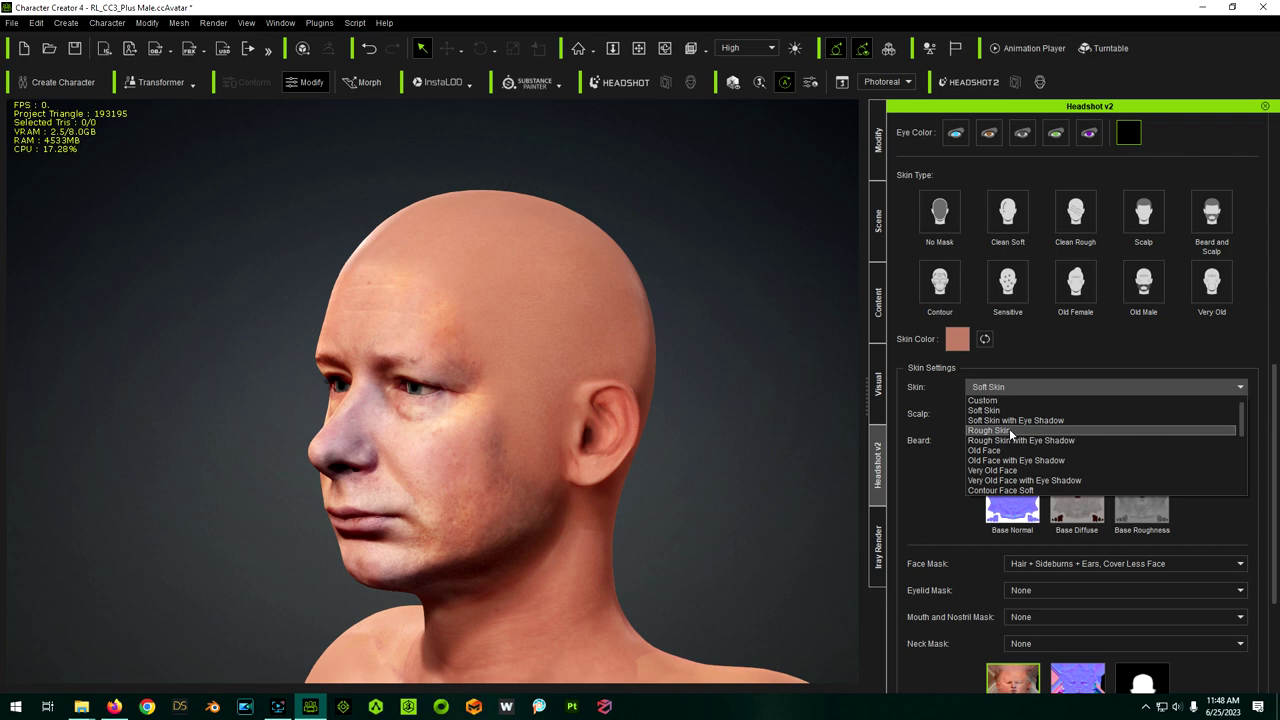
pyautogui.click(1009, 430)
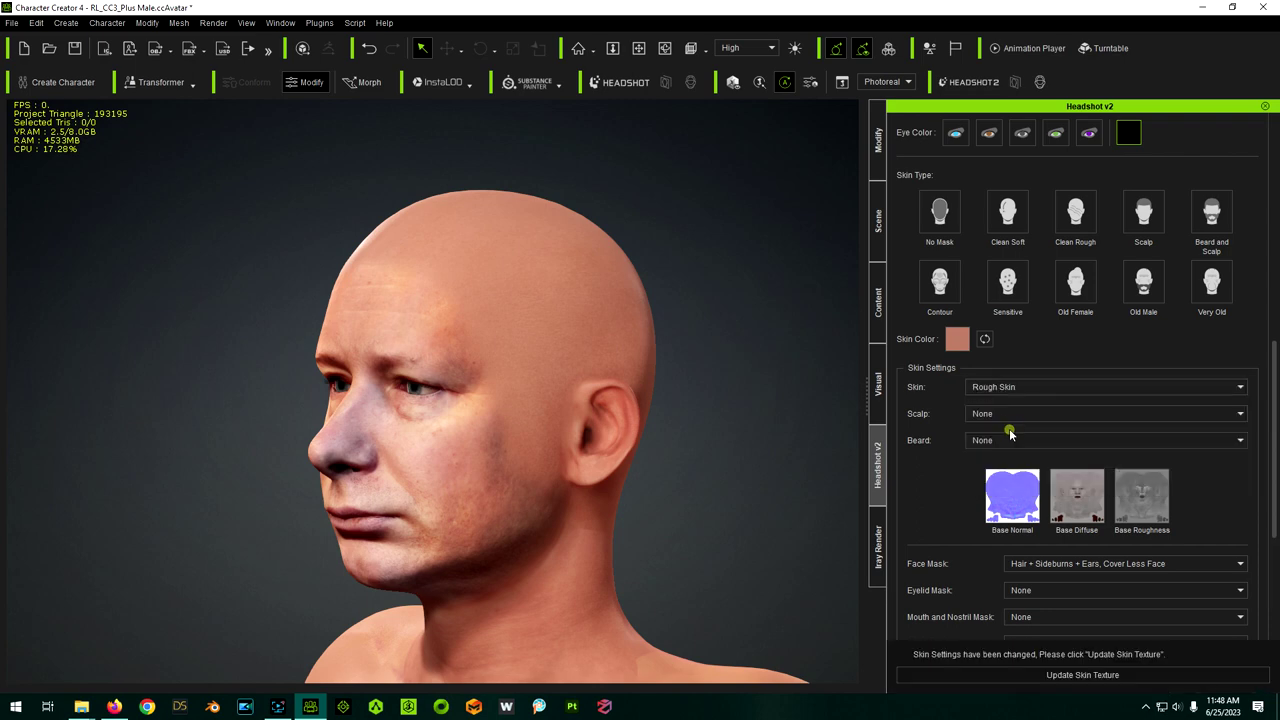
pyautogui.click(995, 682)
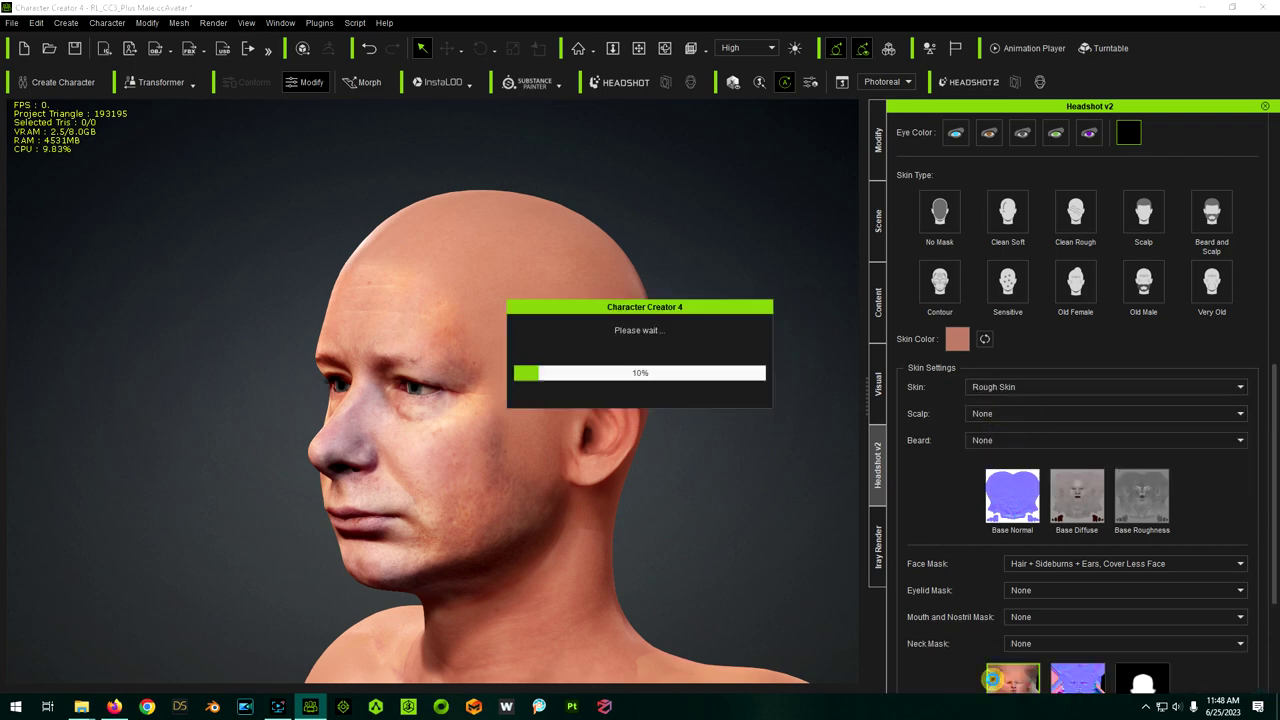
pyautogui.moveTo(418, 414); pyautogui.dragTo(546, 419, button='right')
pyautogui.click(1037, 414)
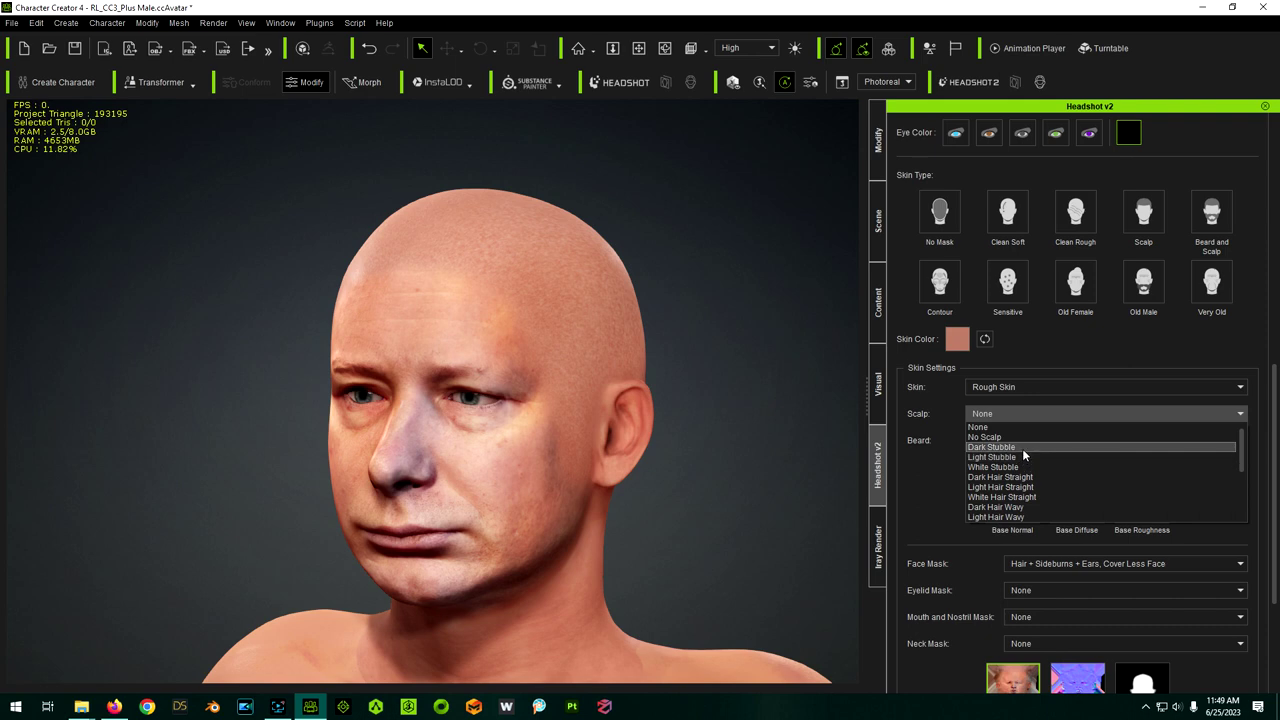
pyautogui.click(1022, 449)
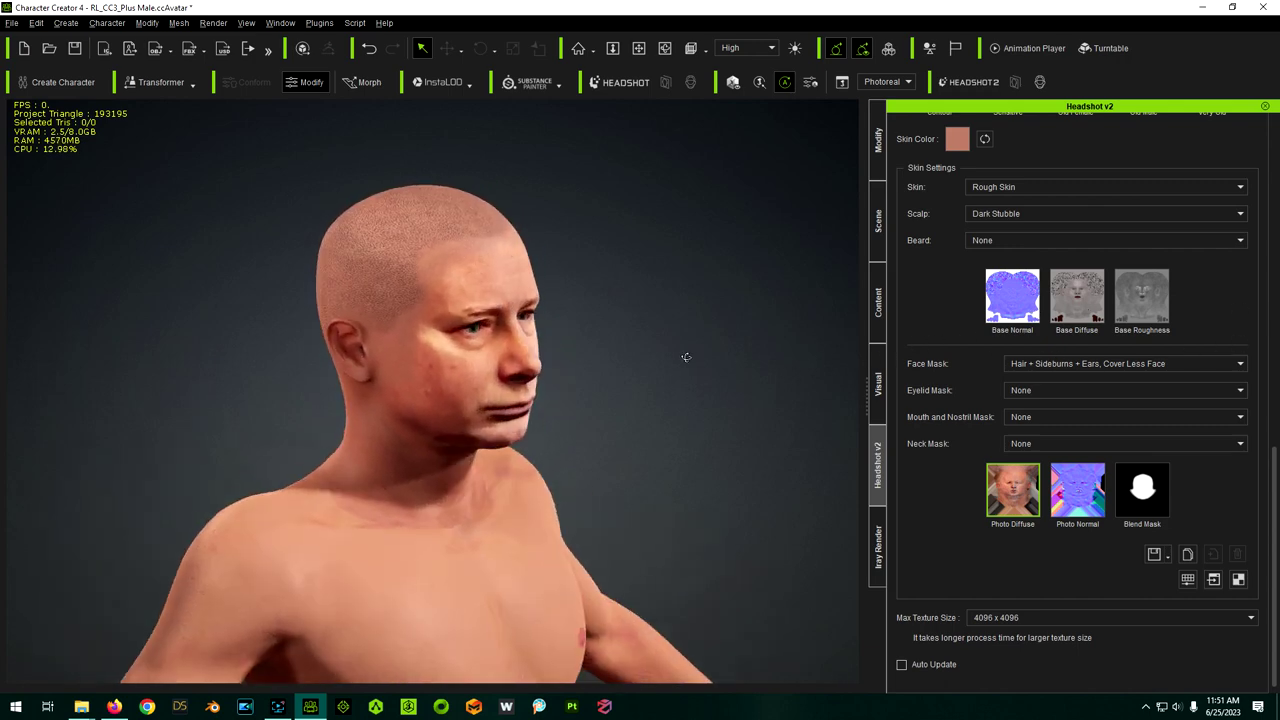
# Step: Examine the scalp stubble and the hairline transition on the head from several angles
pyautogui.moveTo(387, 316); pyautogui.dragTo(215, 322, button='middle')
pyautogui.scroll(4, 420, 335)
pyautogui.moveTo(263, 383); pyautogui.dragTo(532, 516, button='middle')
pyautogui.moveTo(531, 516); pyautogui.dragTo(481, 386, button='right')
pyautogui.scroll(-3, 508, 312)
pyautogui.moveTo(643, 380); pyautogui.dragTo(1065, 376, button='right')
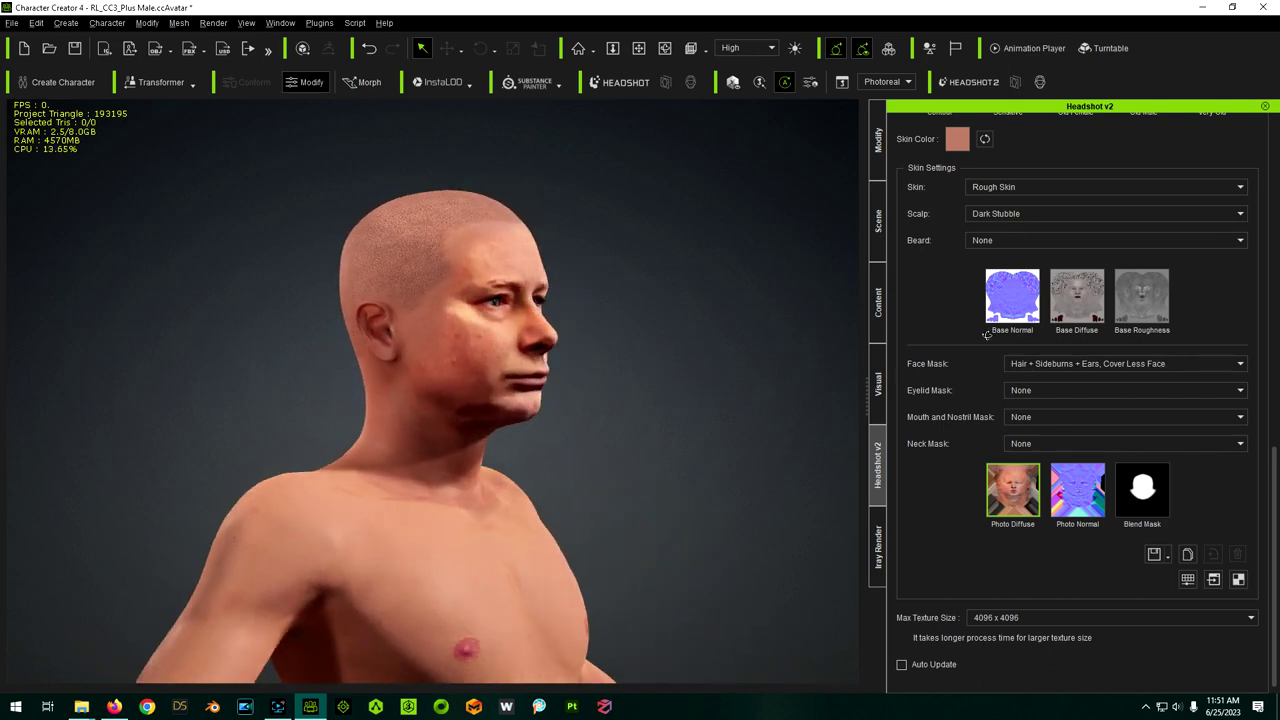
pyautogui.moveTo(970, 336); pyautogui.dragTo(605, 378, button='right')
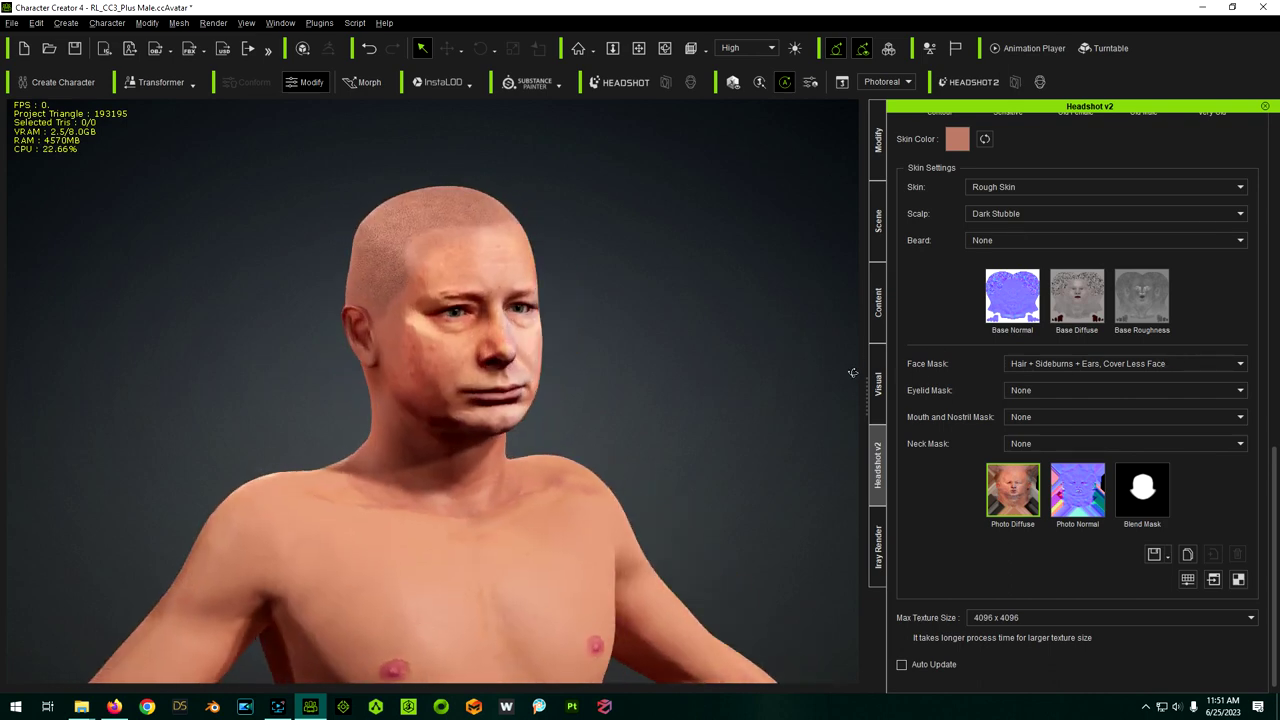
pyautogui.moveTo(852, 375); pyautogui.dragTo(710, 380, button='right')
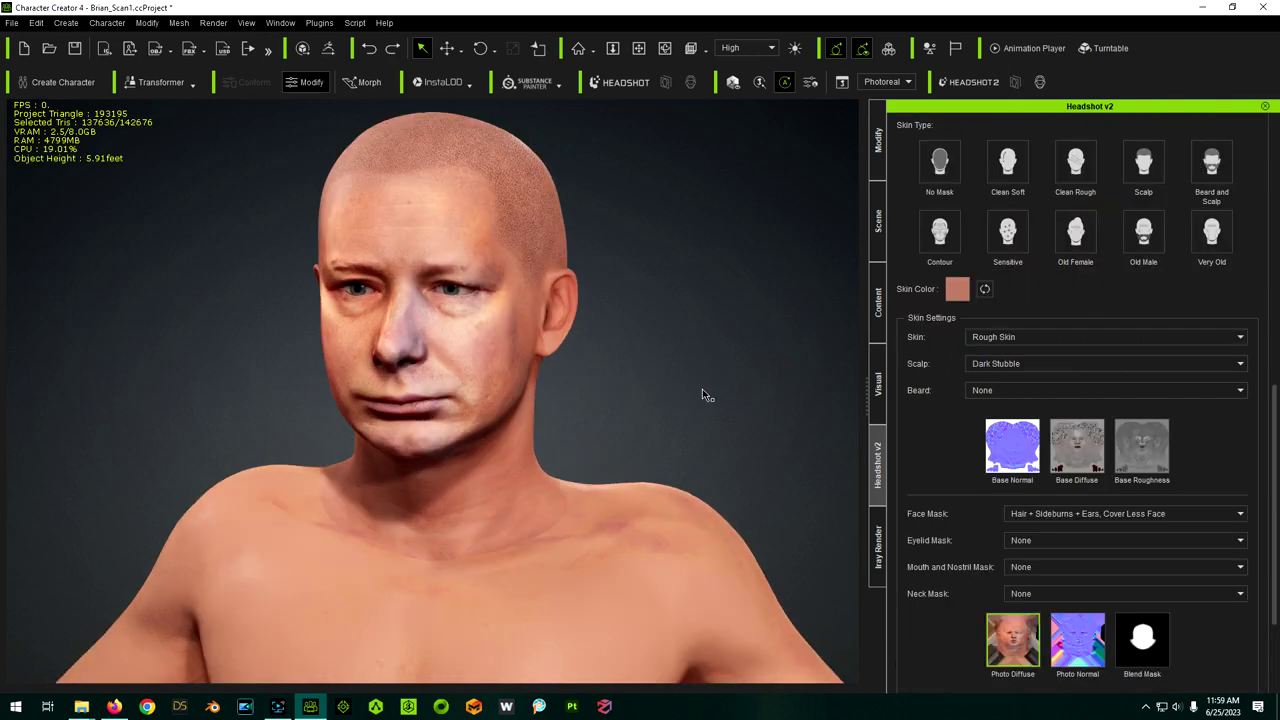
# Step: Examine the skin color match between the face, neck, shoulders and chest at different distances and angles
pyautogui.moveTo(703, 394); pyautogui.dragTo(672, 342, button='right')
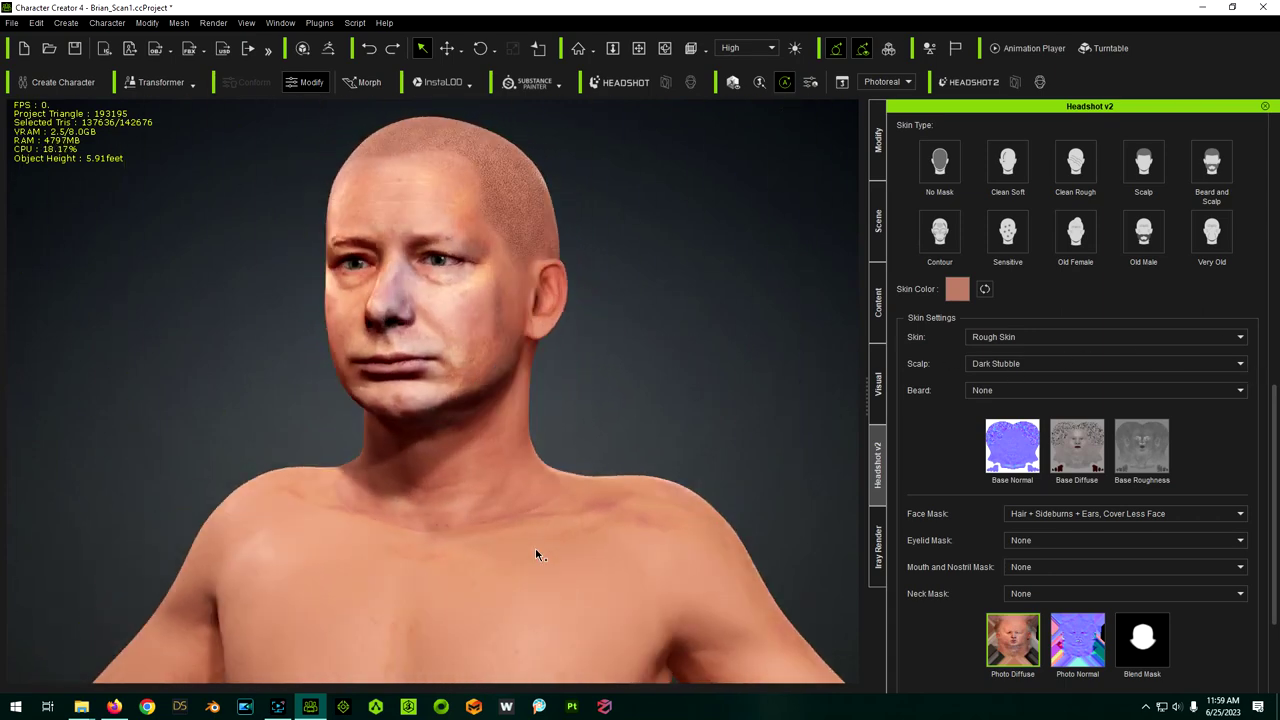
pyautogui.scroll(-4, 630, 195)
pyautogui.scroll(5, 606, 240)
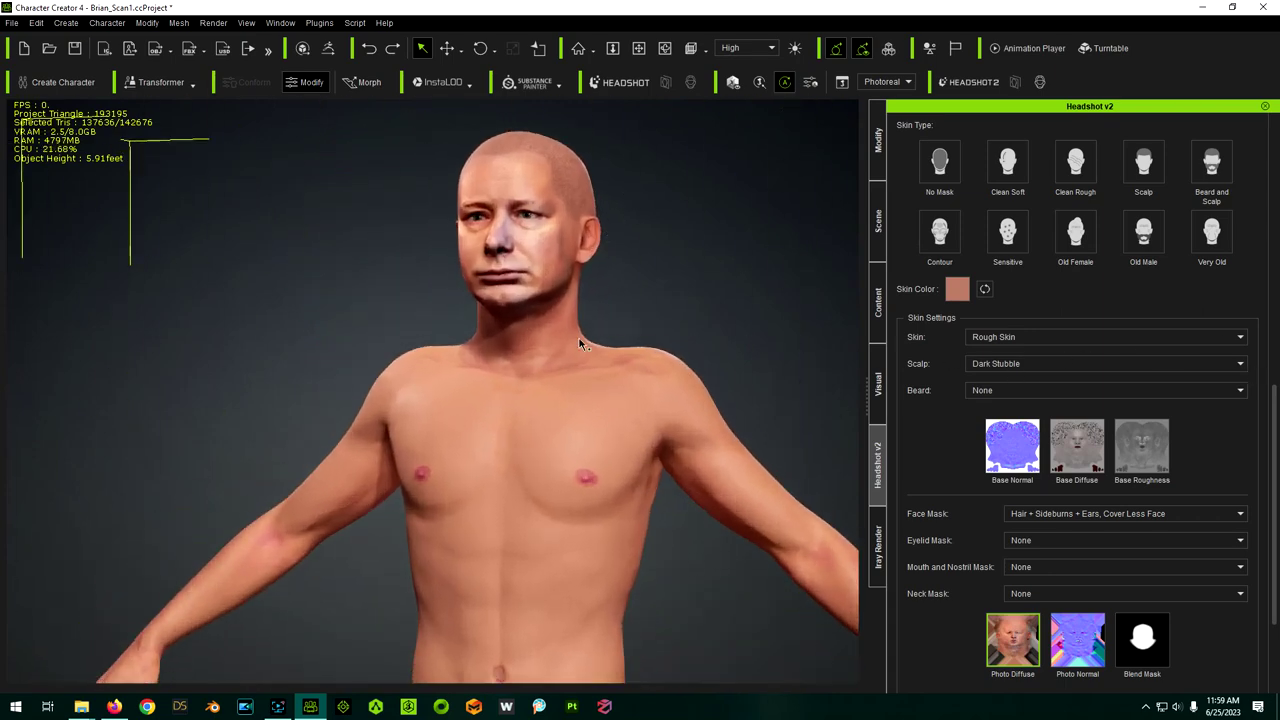
pyautogui.scroll(-4, 538, 491)
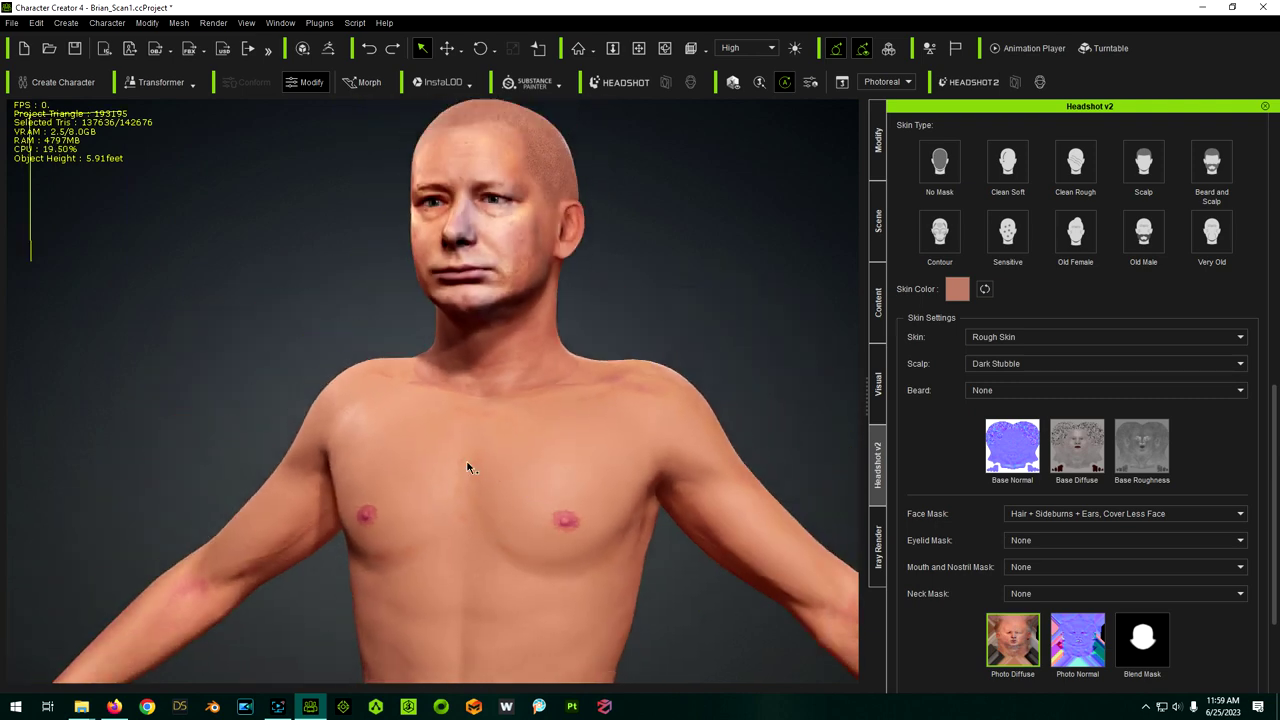
pyautogui.moveTo(457, 457); pyautogui.dragTo(677, 464, button='right')
pyautogui.scroll(2, 505, 525)
pyautogui.scroll(-7, 453, 364)
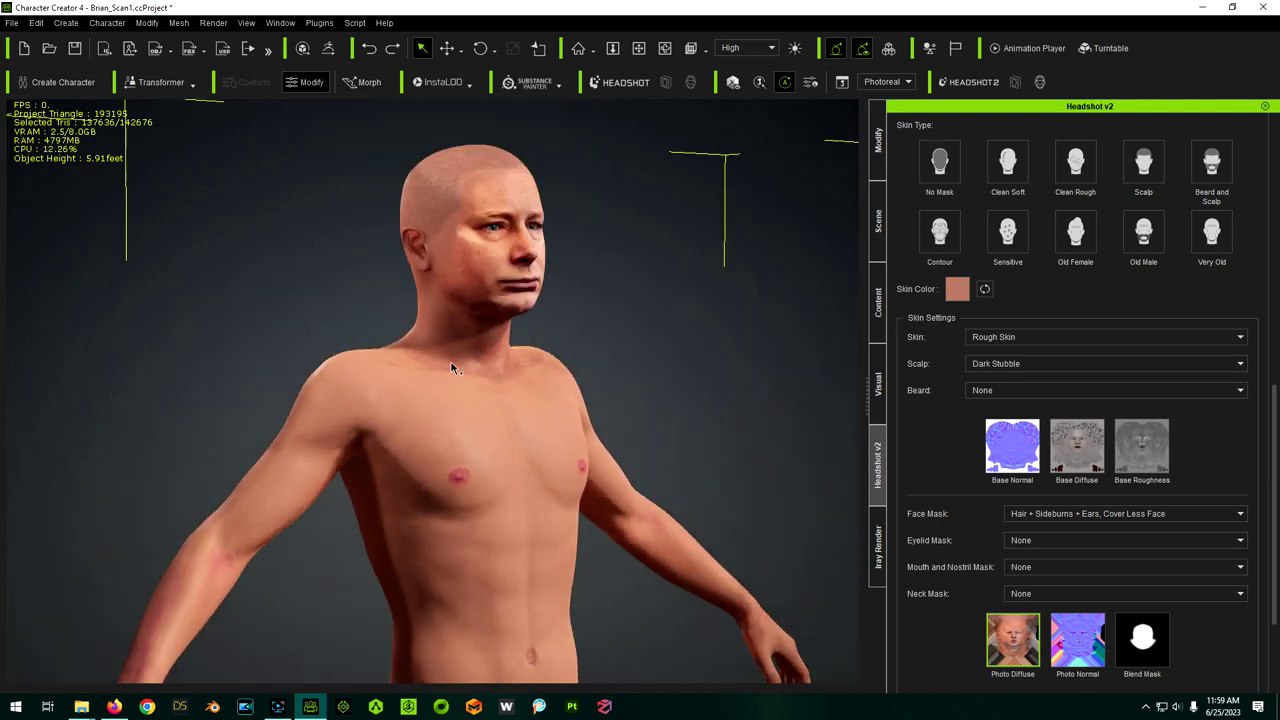
pyautogui.moveTo(447, 443); pyautogui.dragTo(522, 263, button='right')
pyautogui.scroll(5, 461, 379)
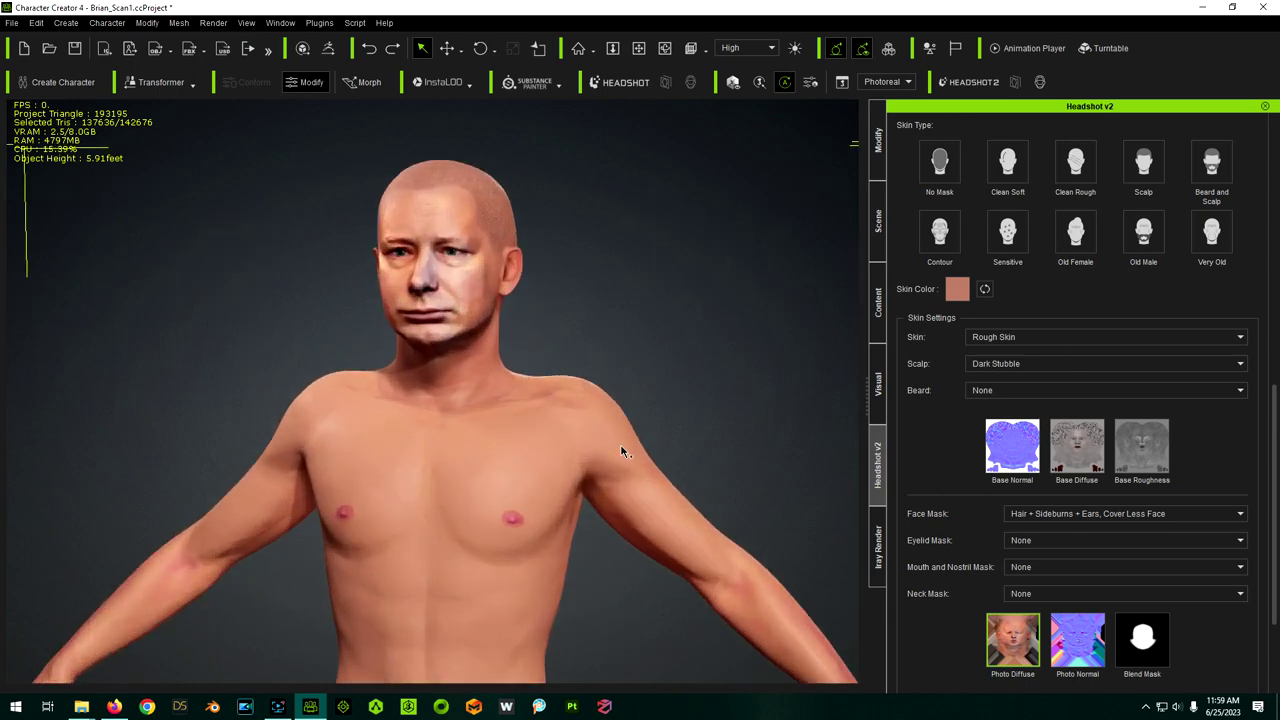
pyautogui.moveTo(621, 452); pyautogui.dragTo(480, 400, button='right')
pyautogui.scroll(5, 480, 400)
# Step: Preview the Base Color texture of the Std_Skin_Body material and compare the neck and chest skin with the face
pyautogui.click(878, 140)
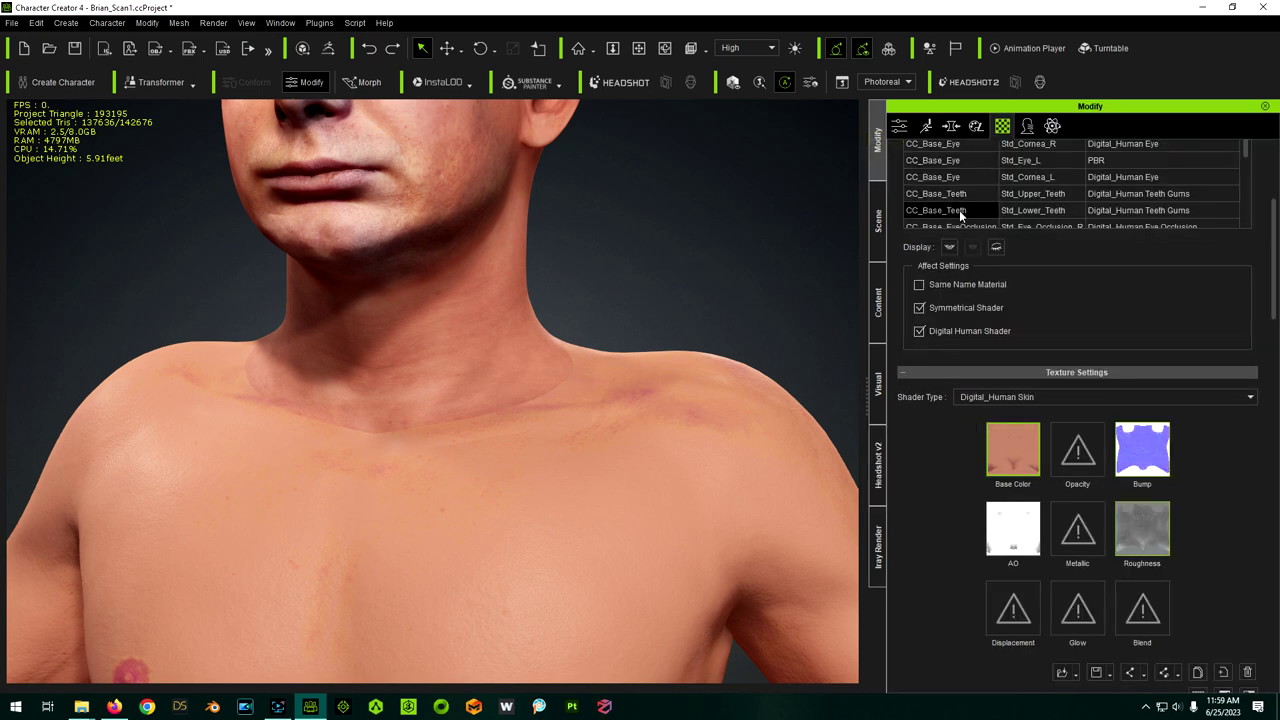
pyautogui.scroll(3, 960, 215)
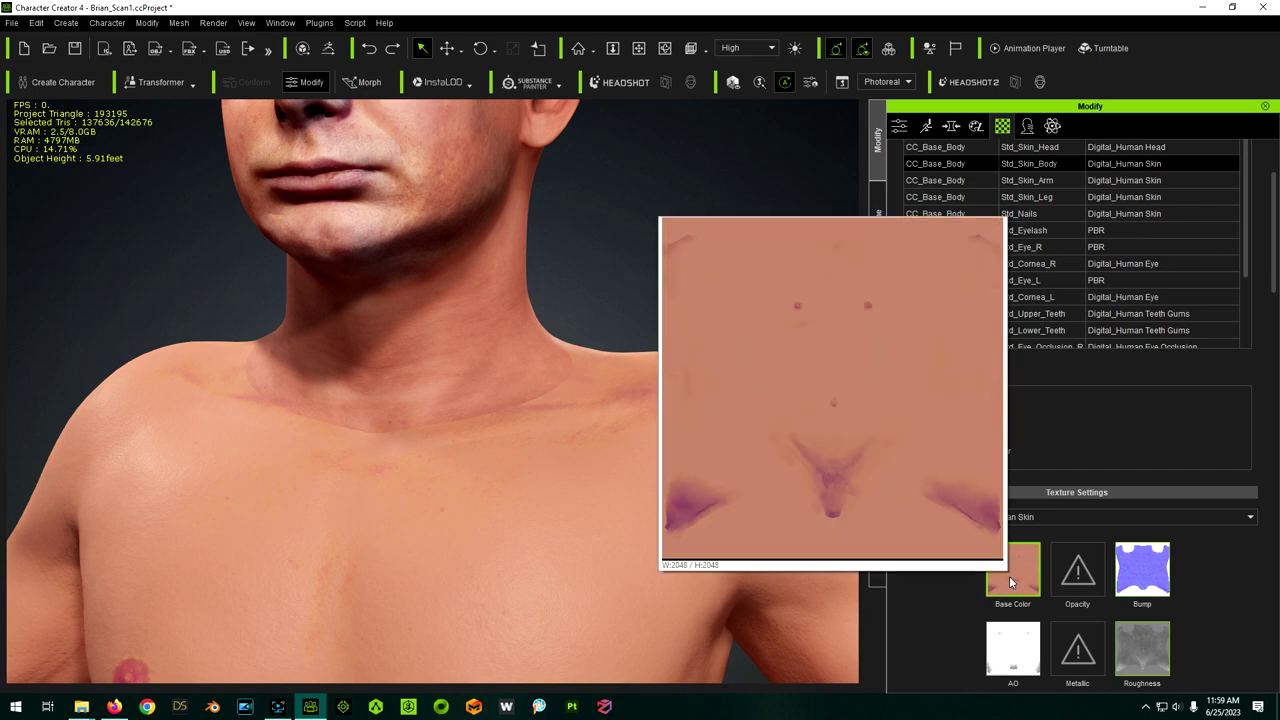
pyautogui.scroll(-10, 578, 331)
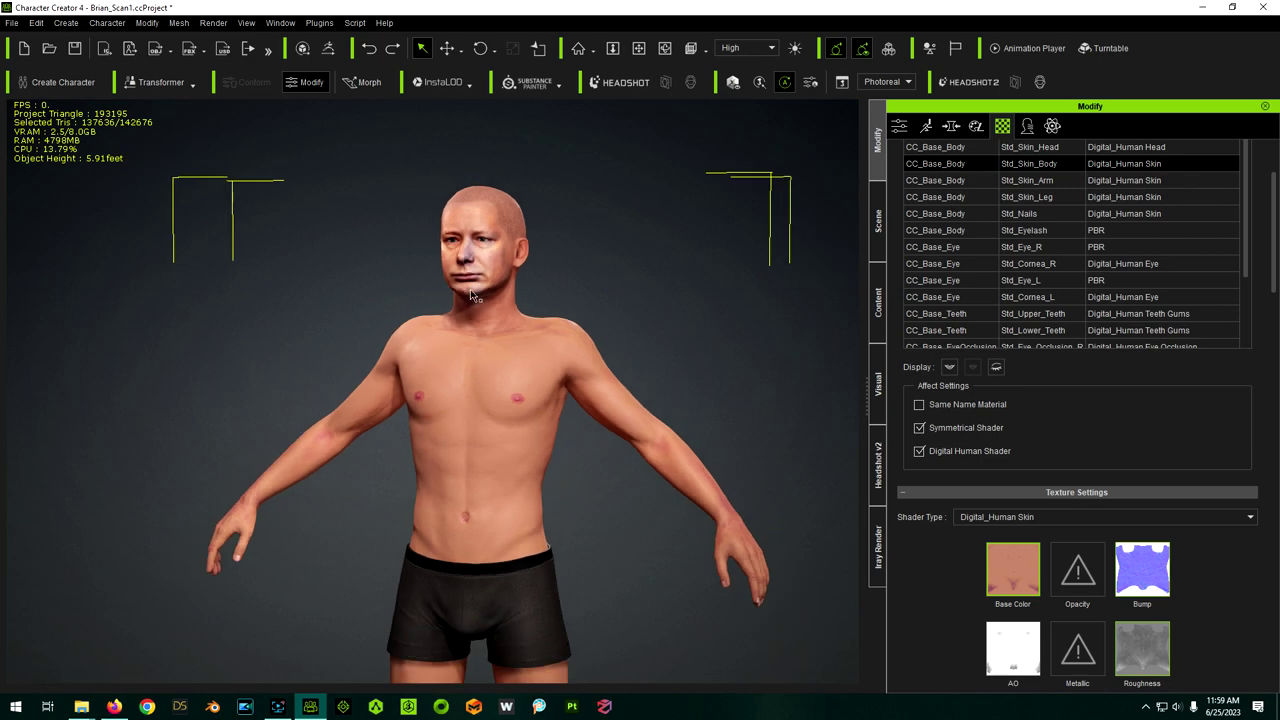
pyautogui.scroll(10, 474, 296)
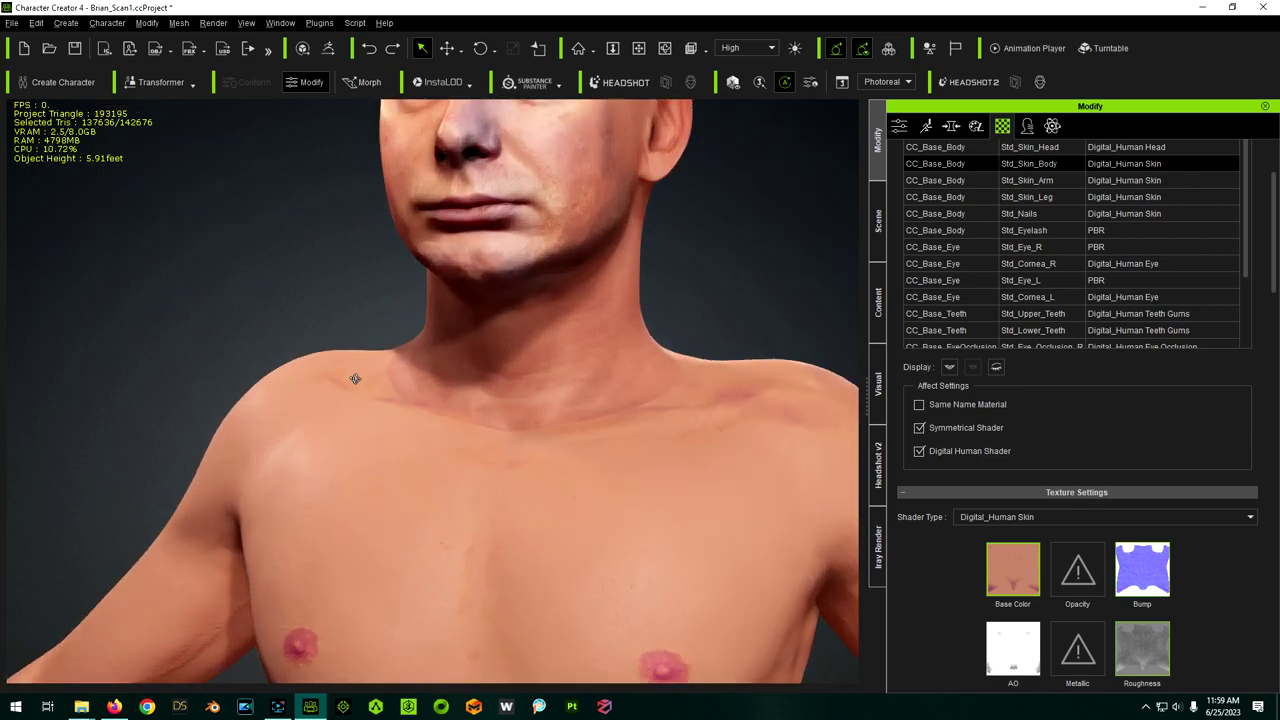
pyautogui.moveTo(355, 378); pyautogui.dragTo(557, 369, button='right')
pyautogui.moveTo(583, 346); pyautogui.dragTo(542, 428, button='middle')
pyautogui.scroll(-3, 542, 428)
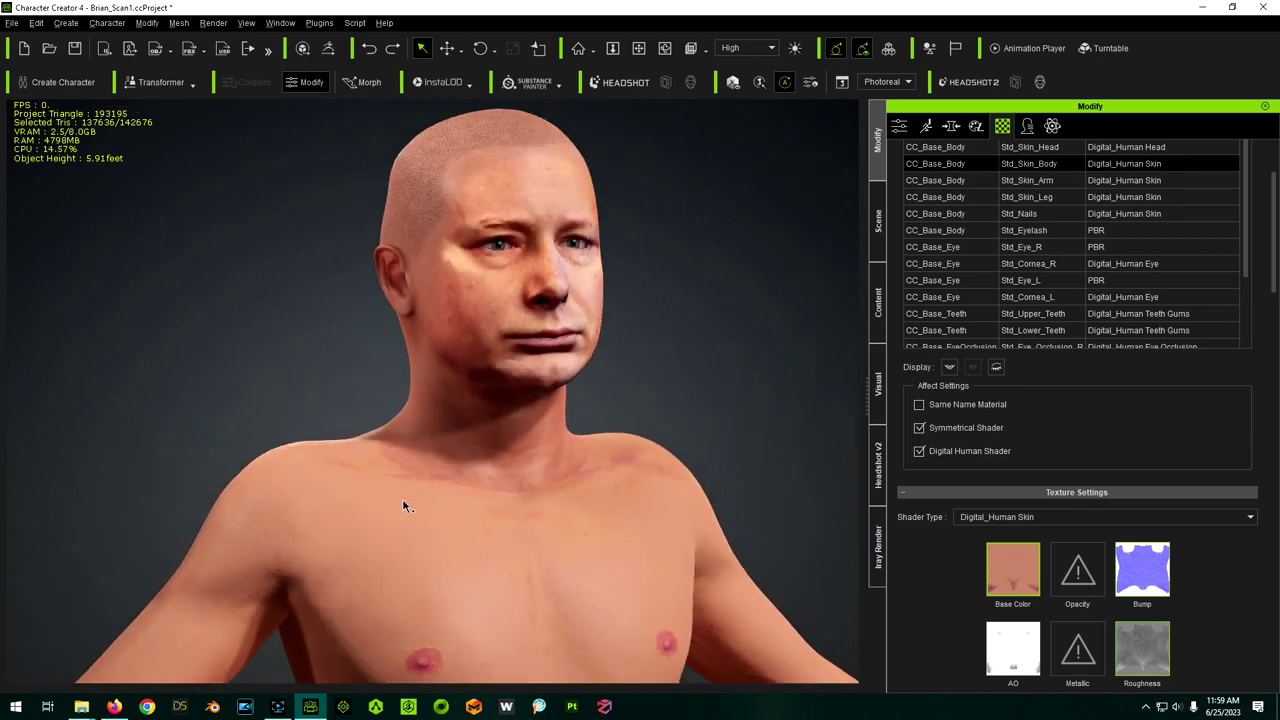
pyautogui.moveTo(405, 506)
pyautogui.mouseDown(button='right')
pyautogui.moveTo(920, 489)
pyautogui.moveTo(1066, 514)
pyautogui.moveTo(394, 508)
pyautogui.mouseUp(button='right')
pyautogui.moveTo(393, 508); pyautogui.dragTo(200, 505)
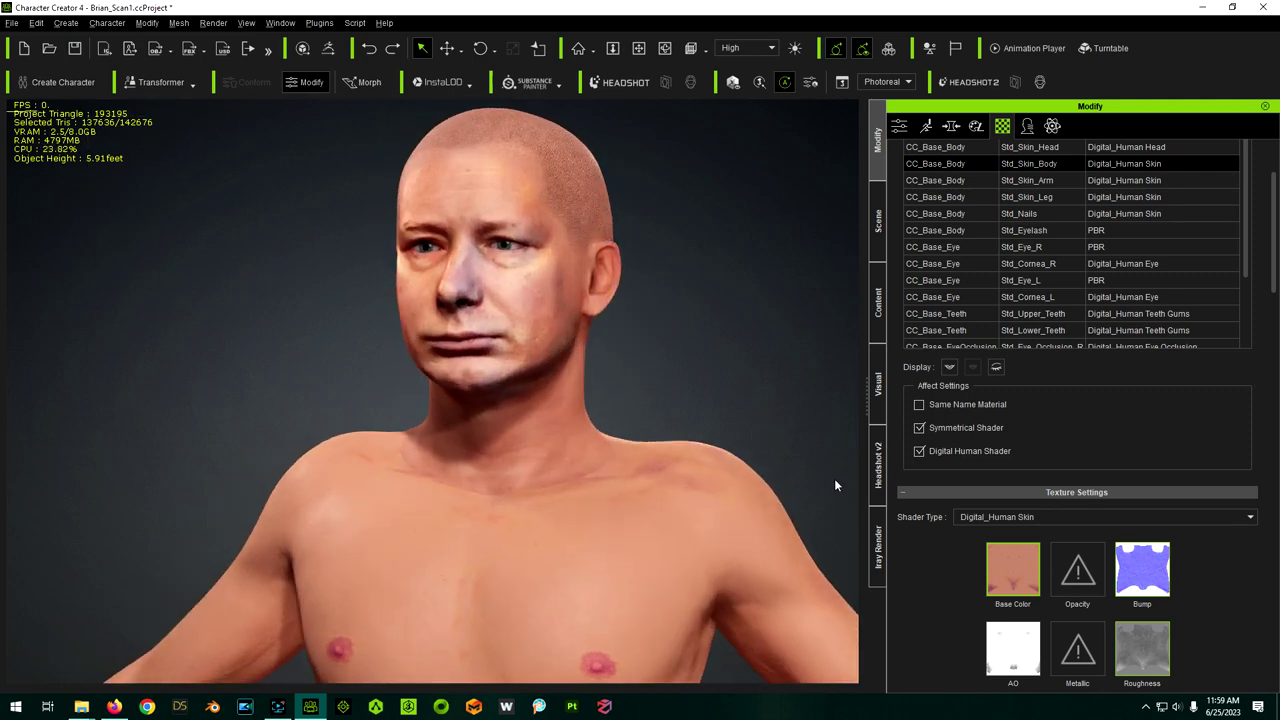
# Step: Examine how the facial skin blends into the neck, collarbones and shoulders, both close up and with the whole upper body in view
pyautogui.moveTo(688, 495); pyautogui.dragTo(466, 503, button='right')
pyautogui.scroll(3, 466, 503)
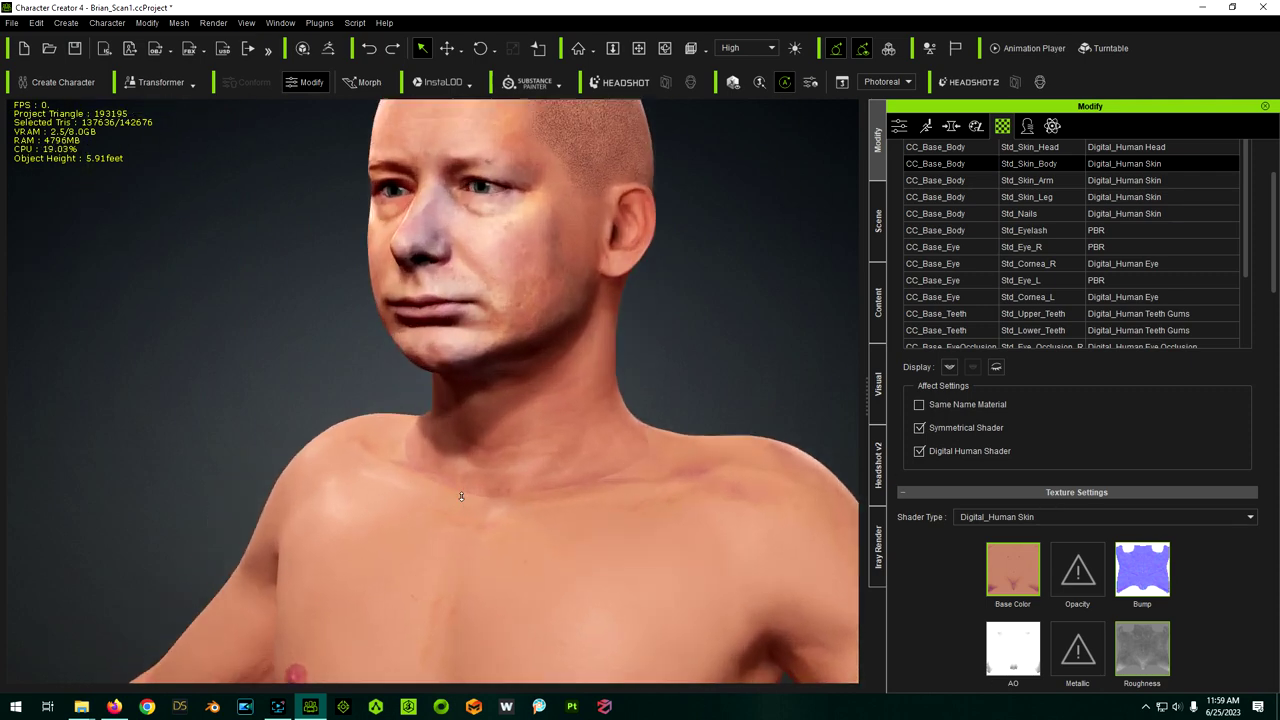
pyautogui.moveTo(734, 484); pyautogui.dragTo(633, 473, button='middle')
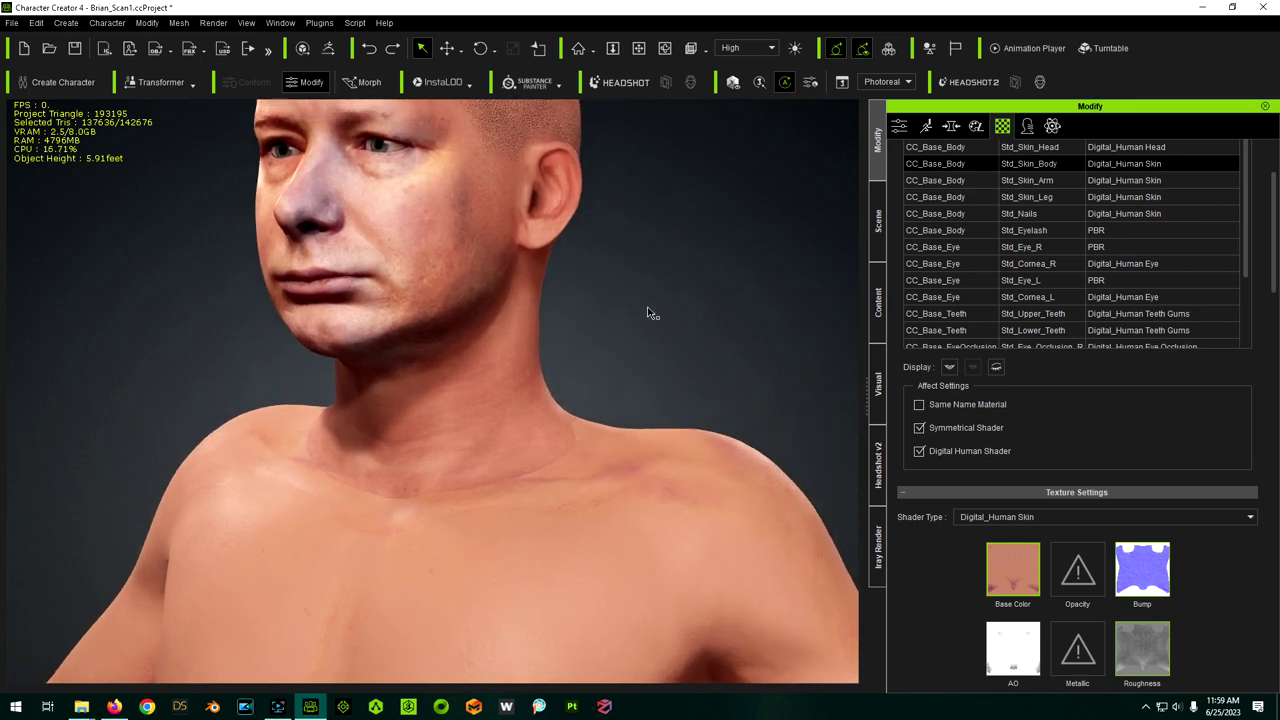
pyautogui.scroll(-5, 648, 312)
pyautogui.moveTo(767, 460); pyautogui.dragTo(427, 466, button='right')
pyautogui.moveTo(676, 468); pyautogui.dragTo(1130, 462, button='right')
pyautogui.scroll(5, 501, 336)
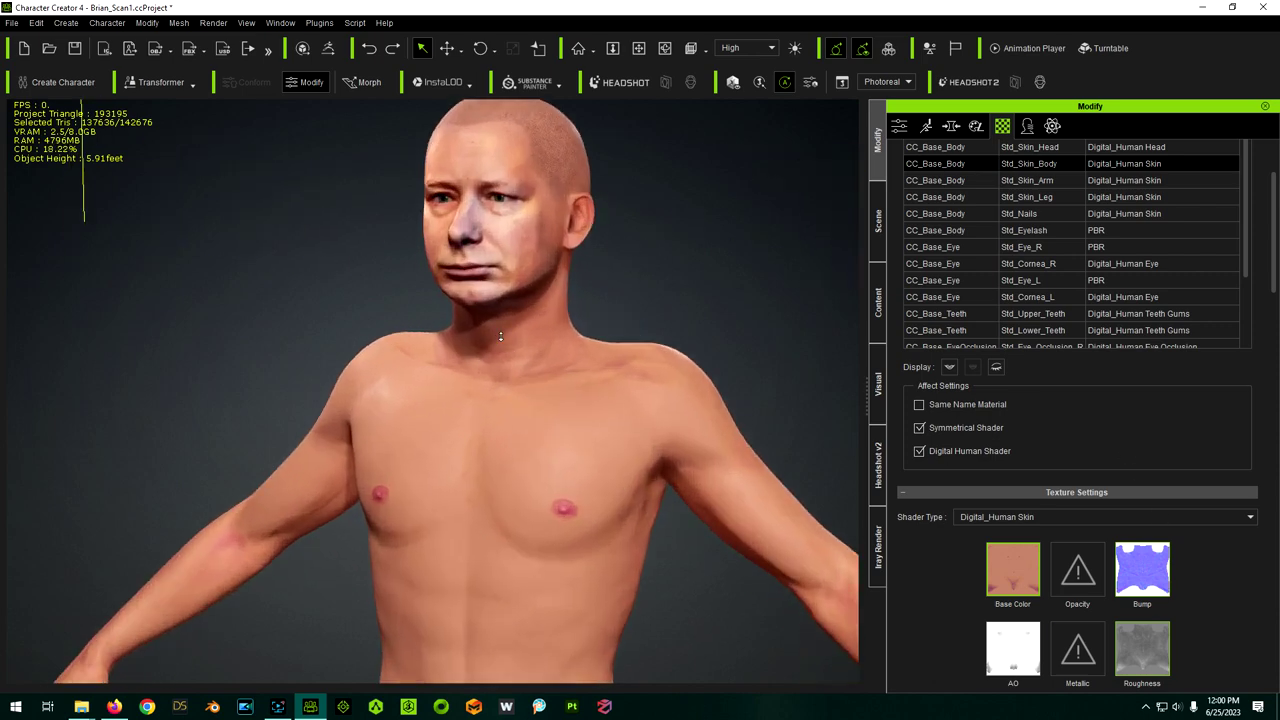
pyautogui.scroll(2, 501, 336)
pyautogui.moveTo(706, 318); pyautogui.dragTo(640, 366, button='middle')
pyautogui.scroll(3, 522, 410)
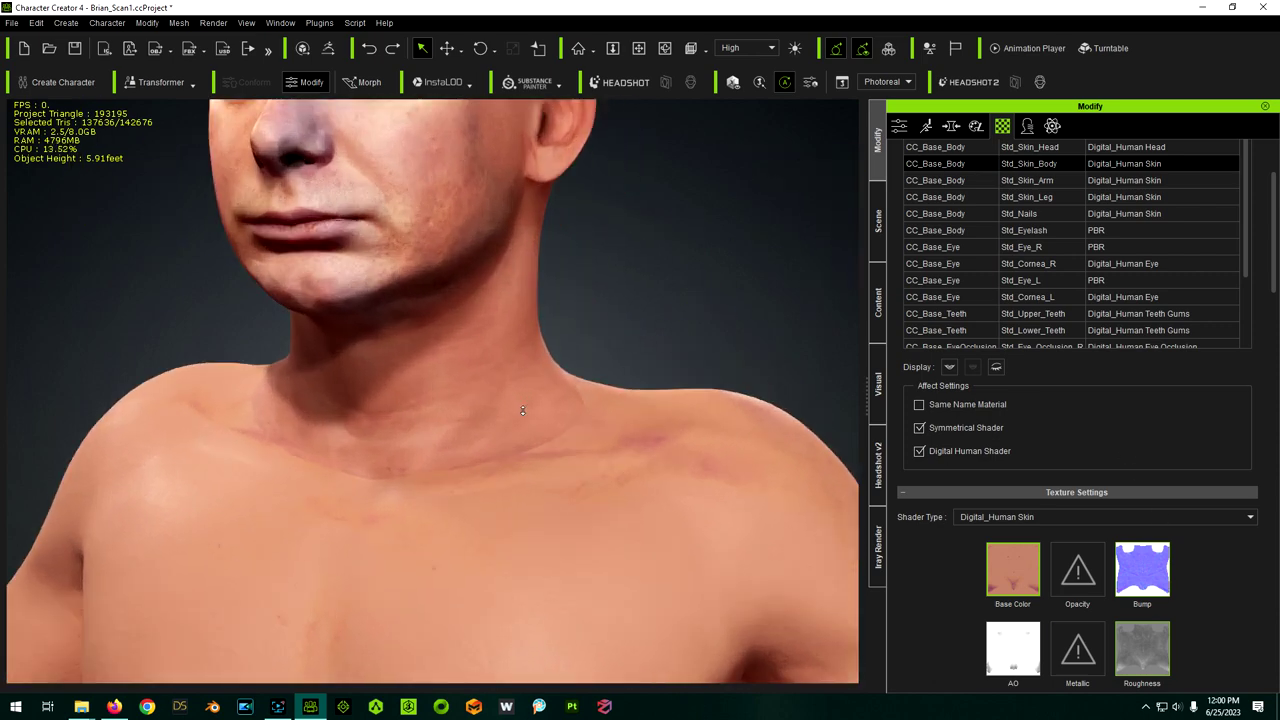
pyautogui.moveTo(522, 410); pyautogui.dragTo(455, 469)
pyautogui.scroll(-5, 489, 463)
pyautogui.moveTo(680, 446); pyautogui.dragTo(785, 433)
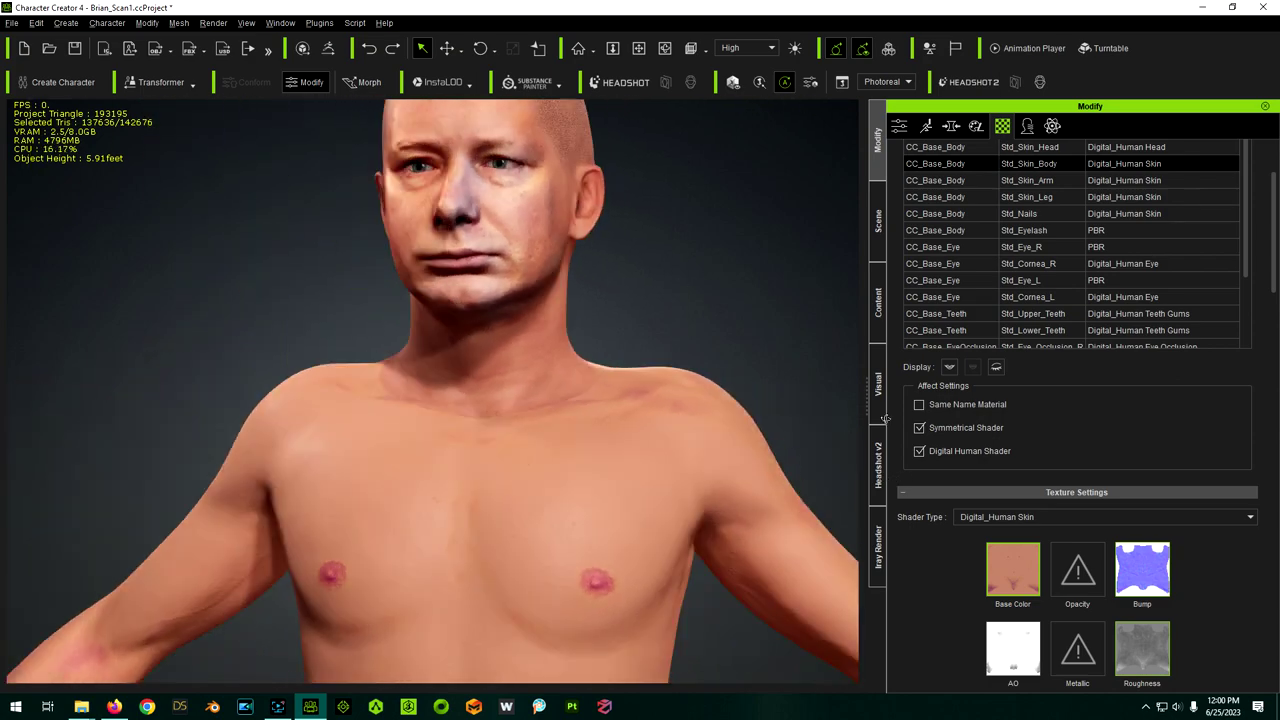
pyautogui.scroll(3, 622, 390)
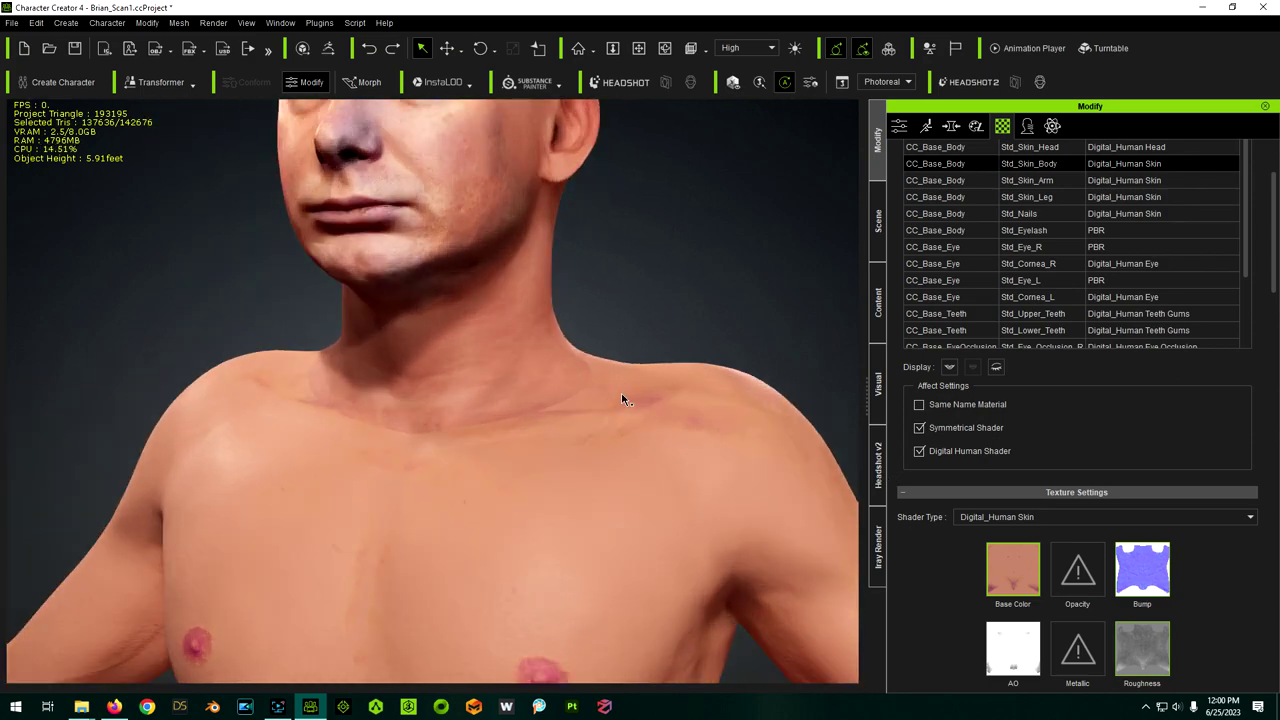
pyautogui.scroll(-4, 598, 451)
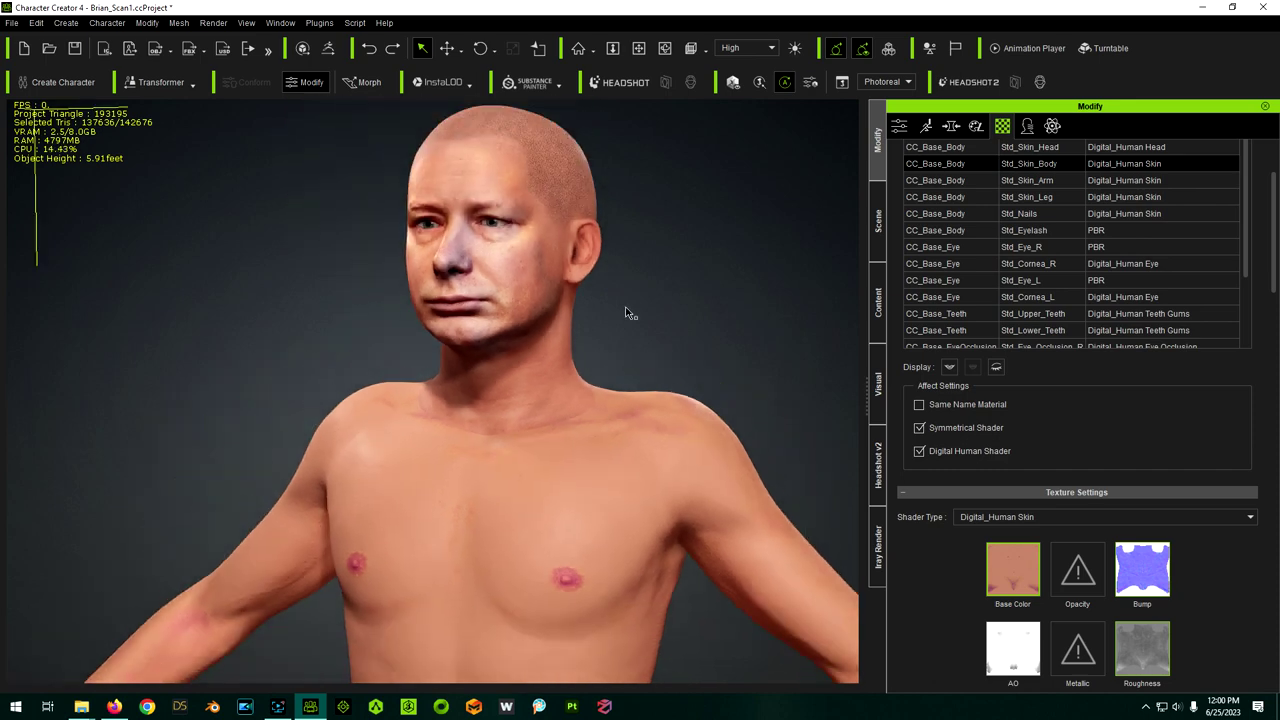
# Step: Inspect the front of the face and the skin around the eyes at close range
pyautogui.scroll(2, 626, 313)
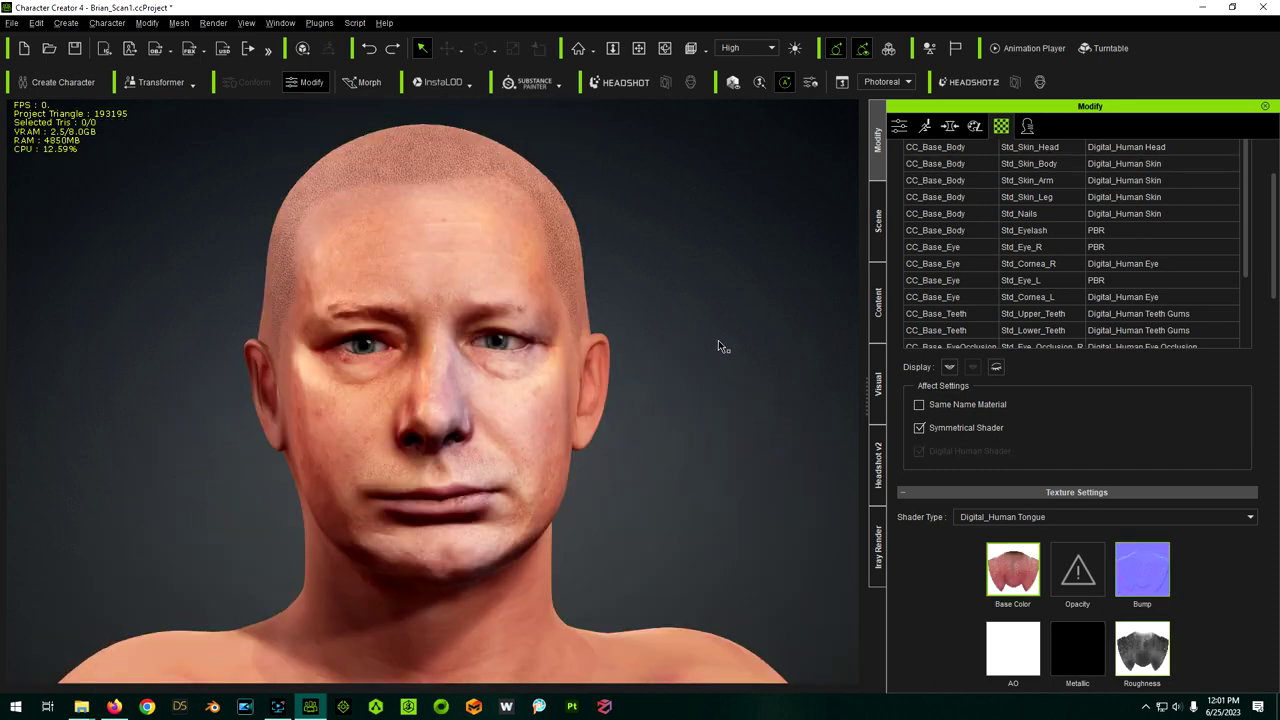
pyautogui.scroll(-3, 712, 330)
pyautogui.scroll(3, 572, 604)
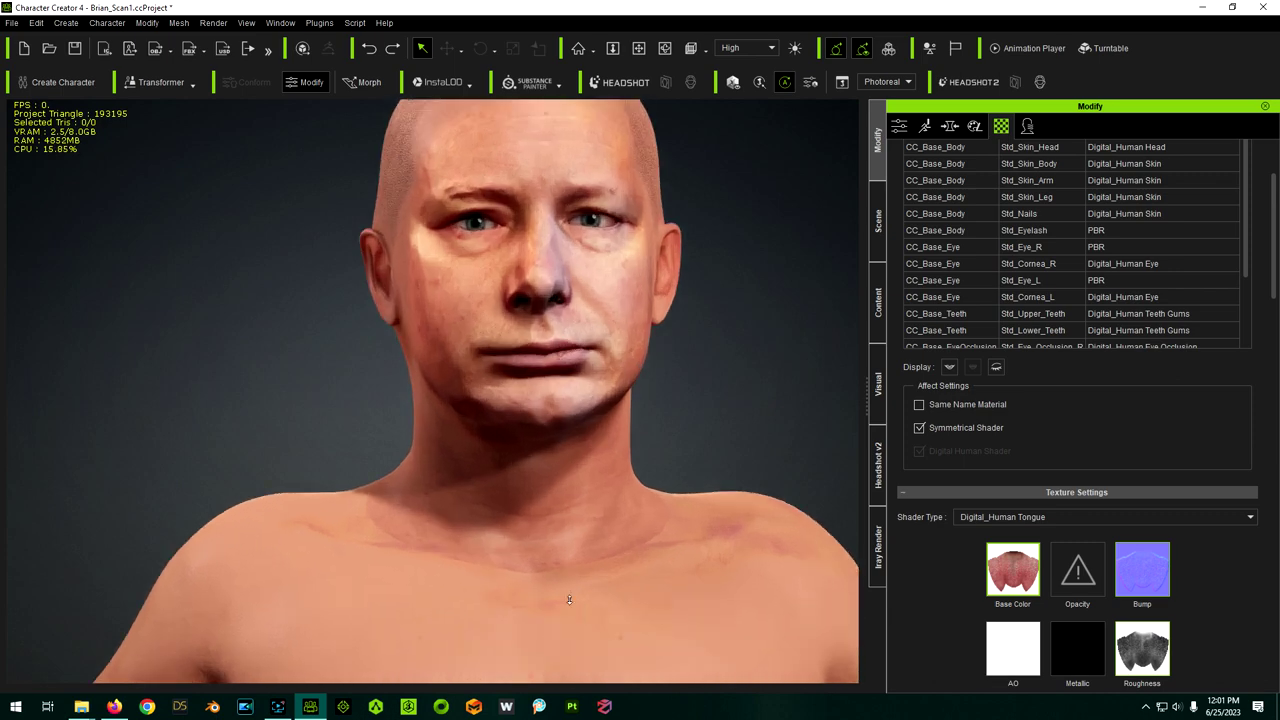
pyautogui.moveTo(709, 349); pyautogui.dragTo(674, 411, button='middle')
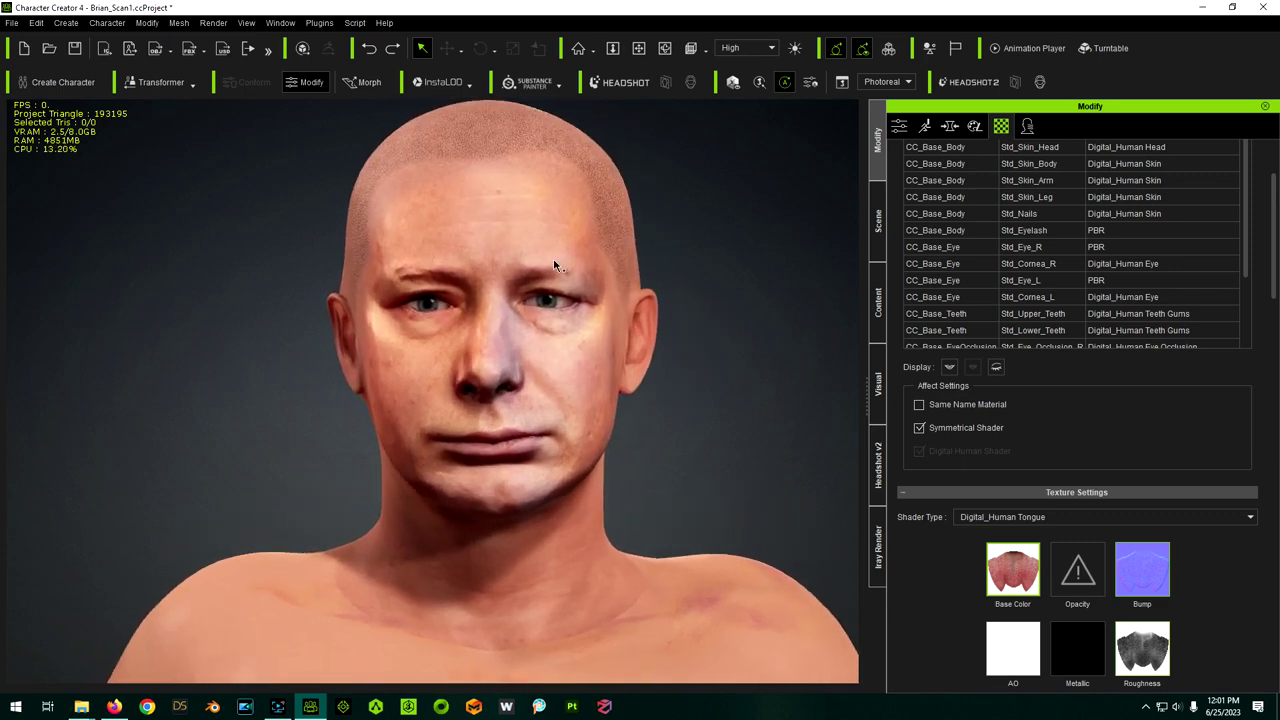
pyautogui.scroll(3, 557, 266)
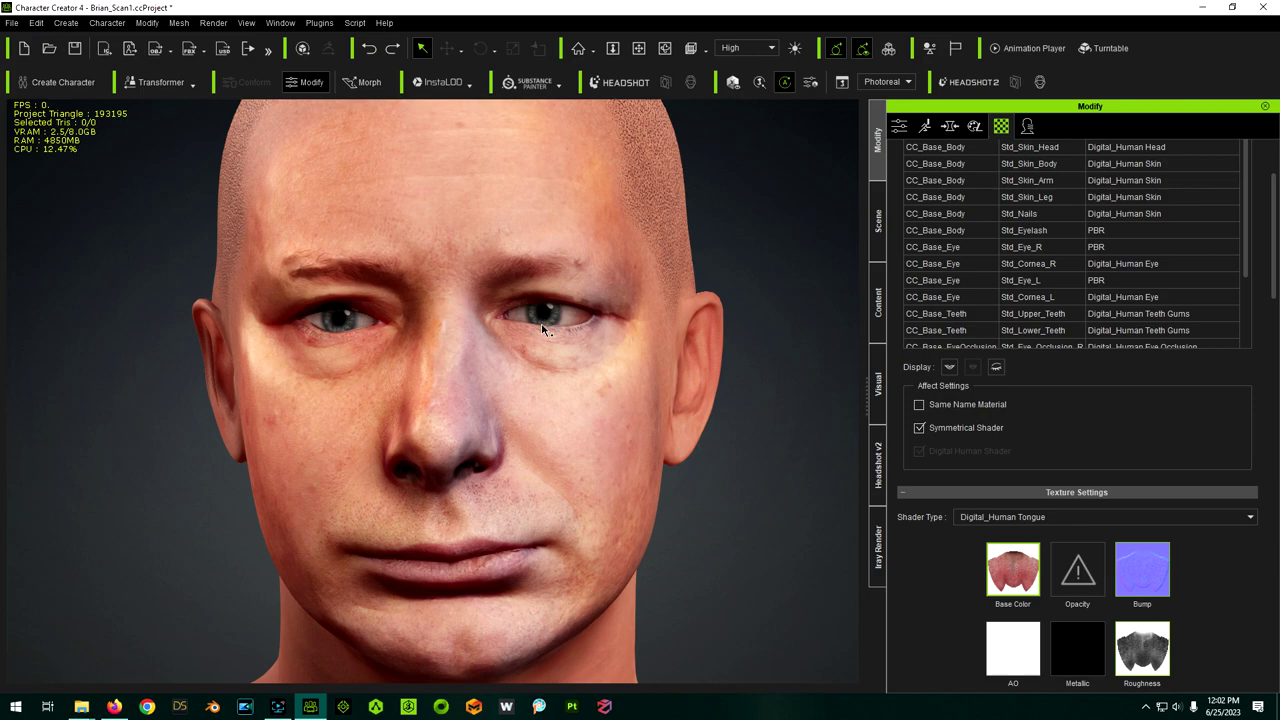
pyautogui.scroll(-2, 543, 330)
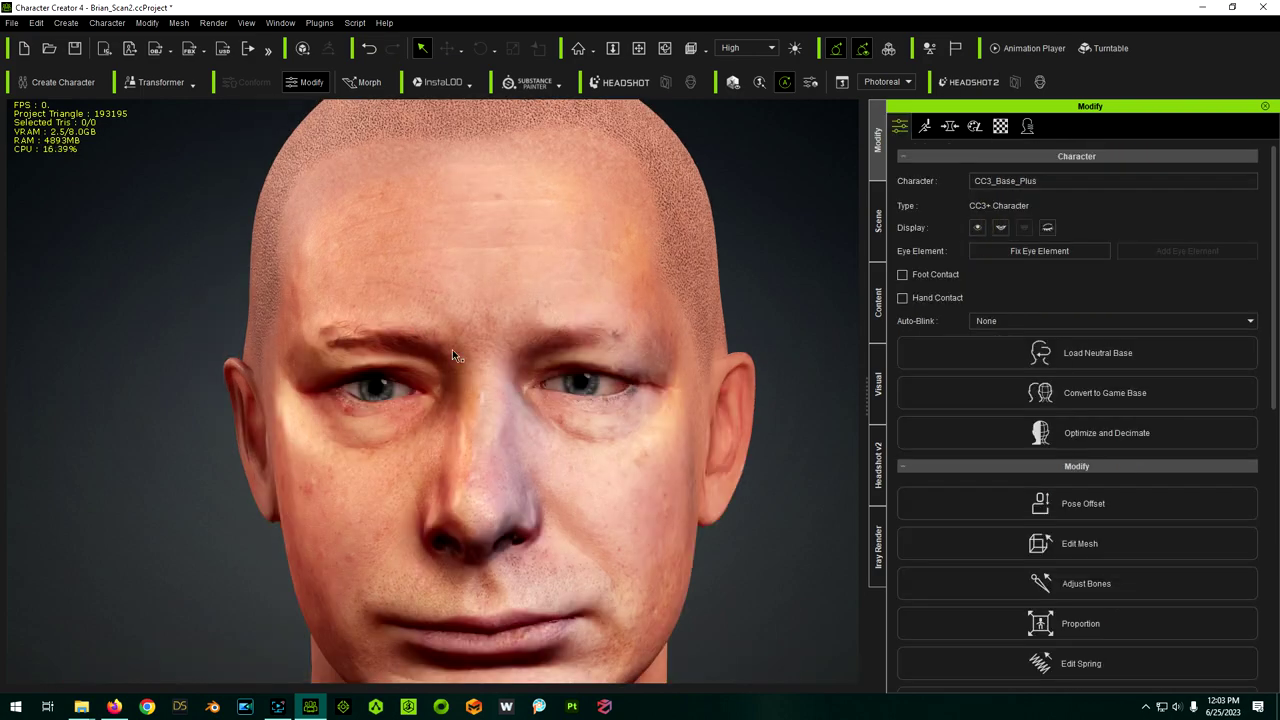
# Step: Hide the character's eyes and compare upper eyelid masks in the Headshot skin settings, using Minimum Upper Eyelid as the Eyelid Mask
pyautogui.click(977, 227)
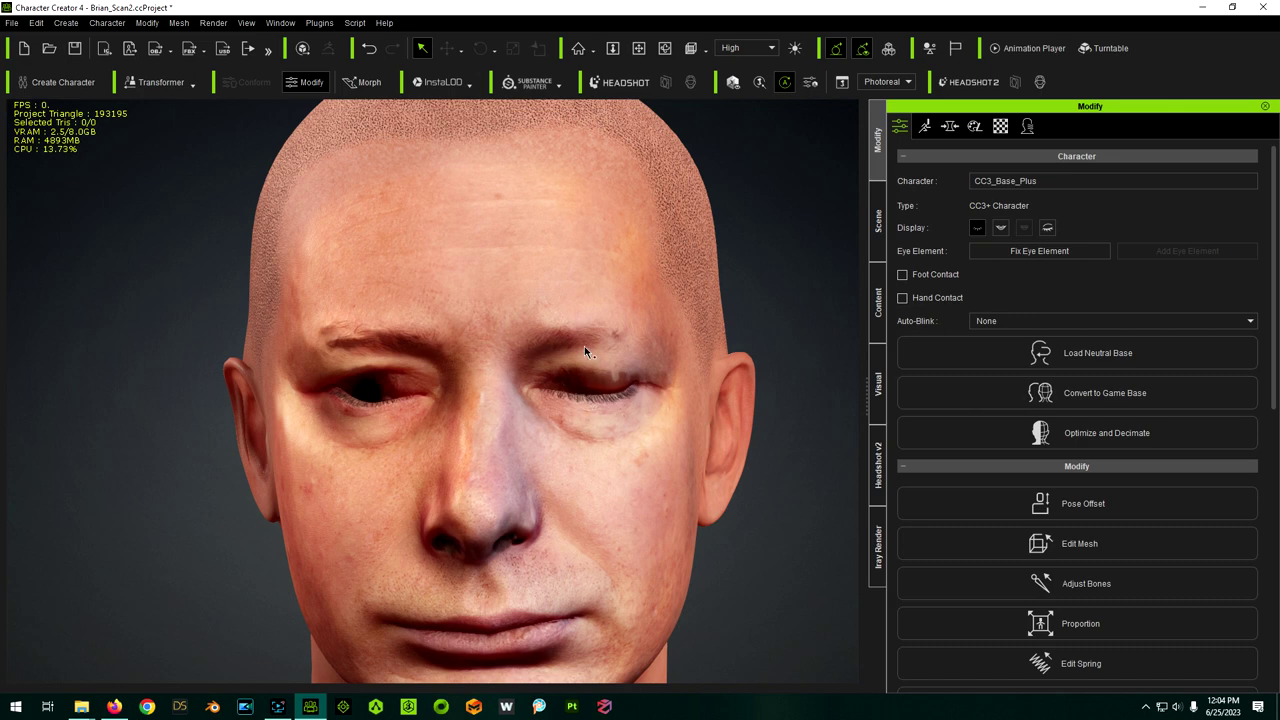
pyautogui.scroll(-2, 581, 347)
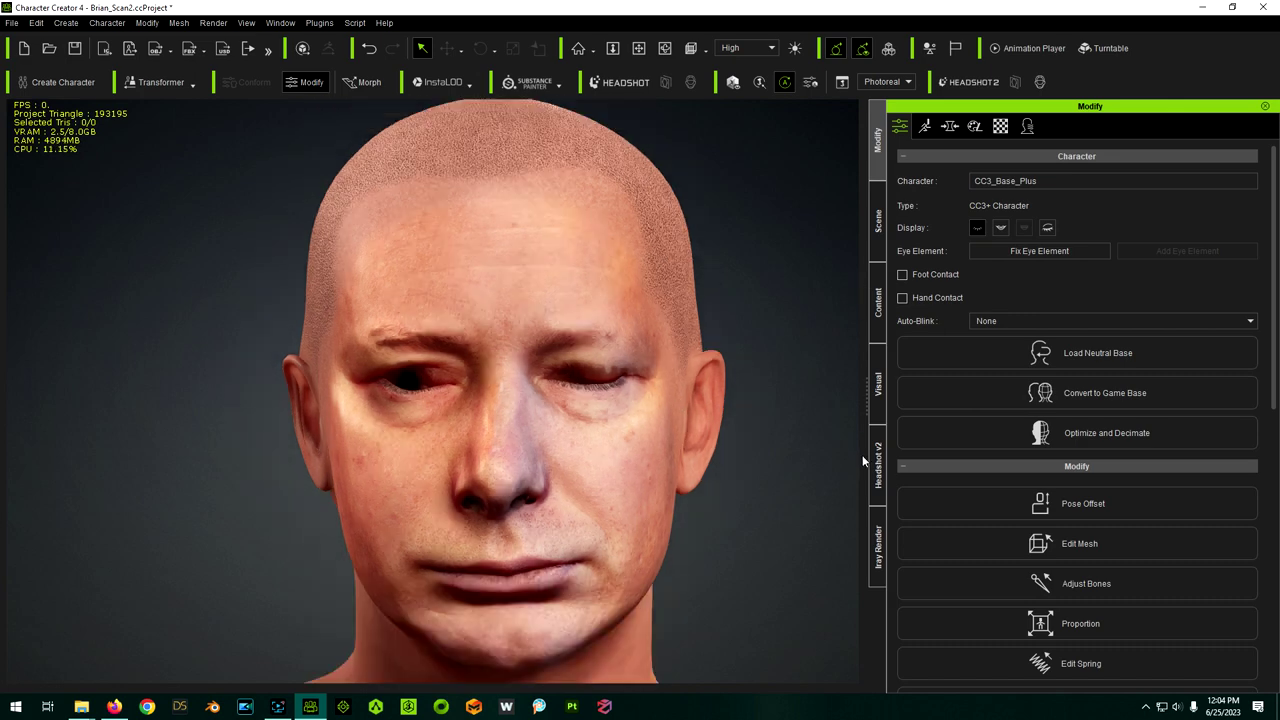
pyautogui.click(876, 462)
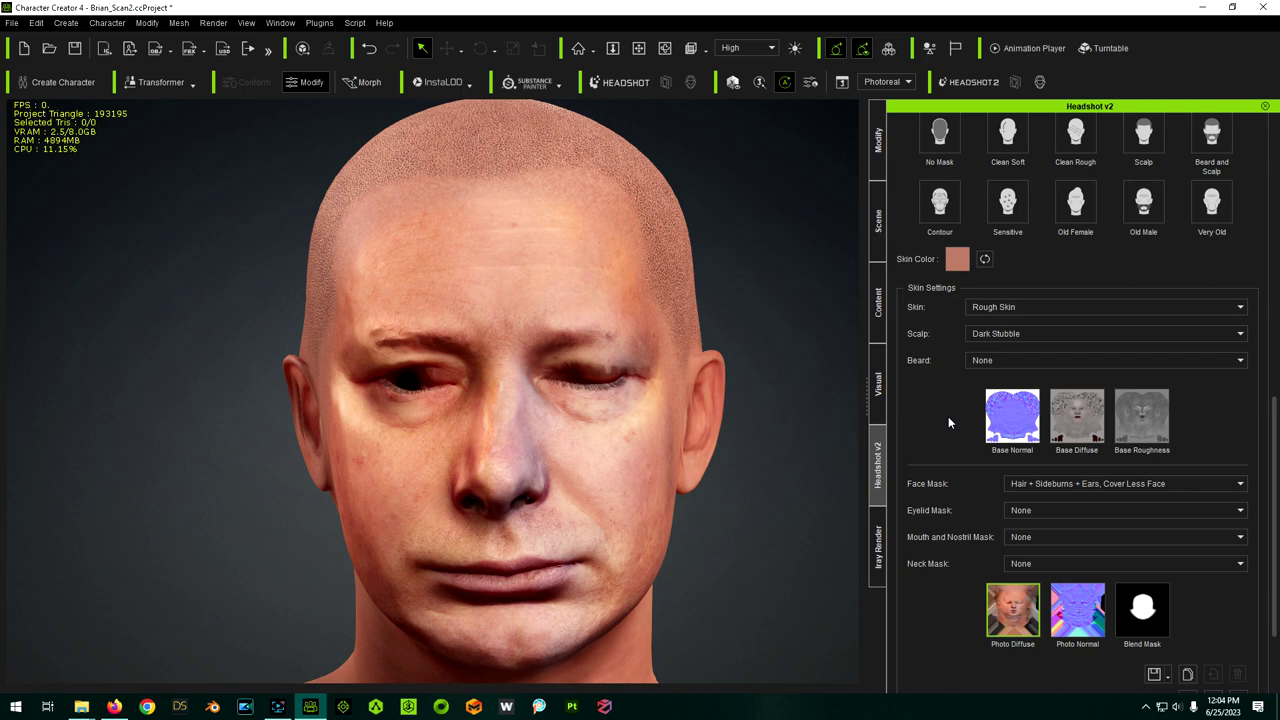
pyautogui.scroll(-1, 948, 416)
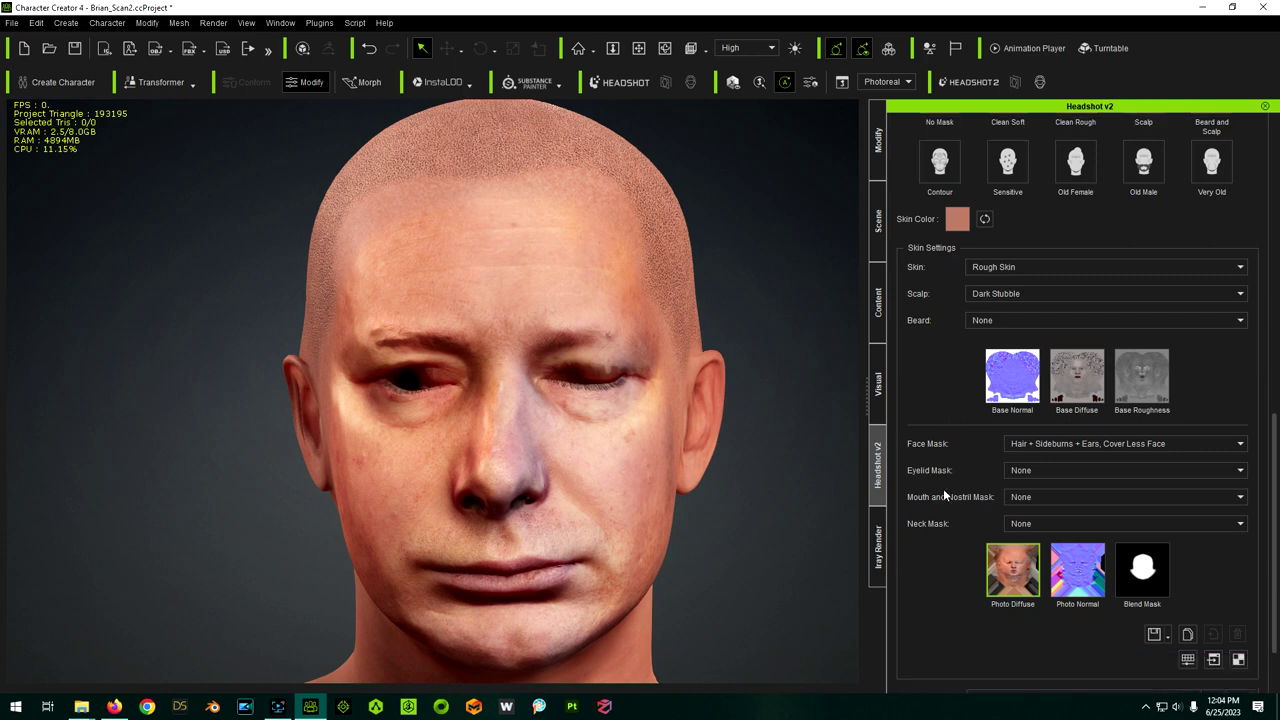
pyautogui.click(1042, 470)
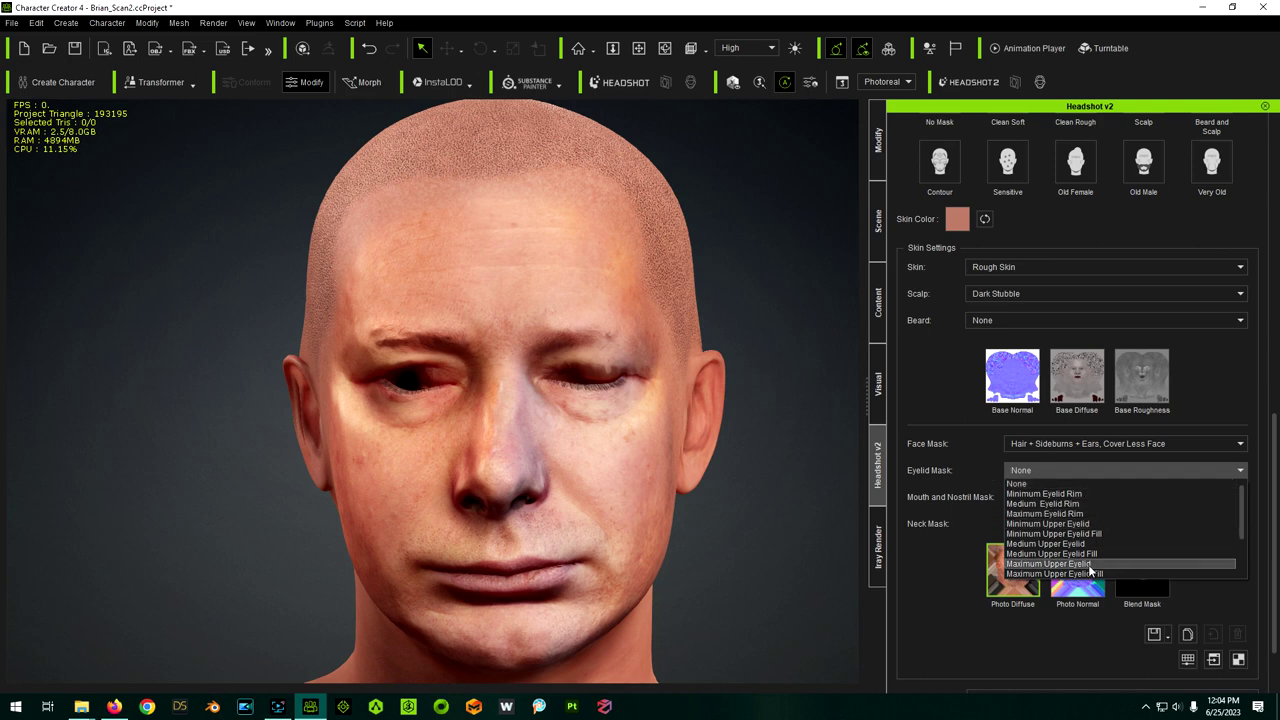
pyautogui.click(1048, 563)
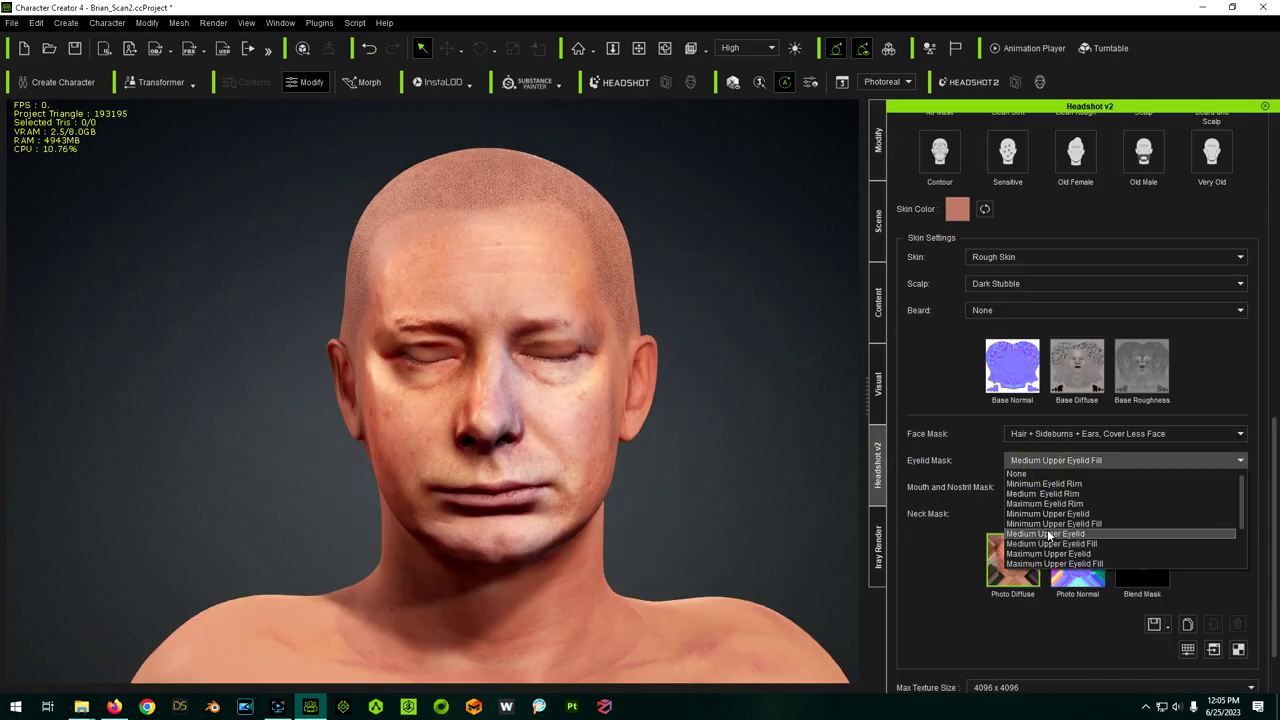
pyautogui.click(1047, 529)
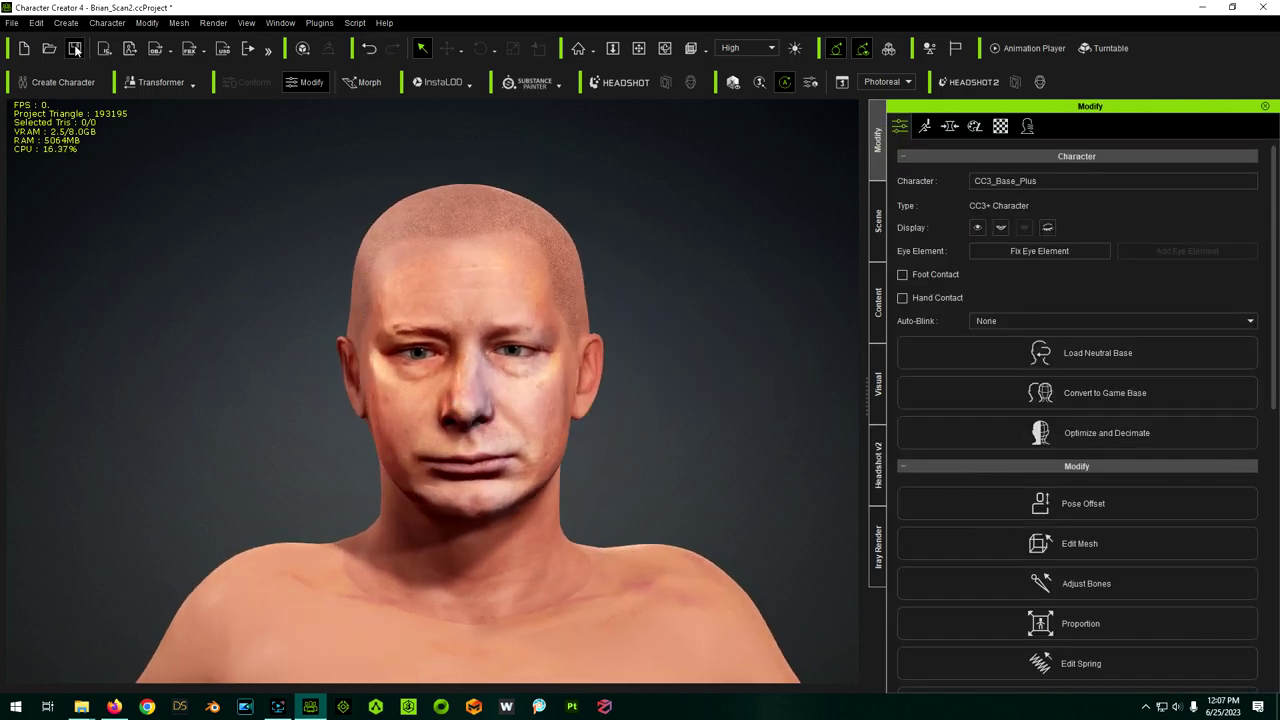
# Step: Open the character's mouth by setting Jaw_Open to 40 and inspect the lip edges and mouth corners
pyautogui.scroll(2, 449, 449)
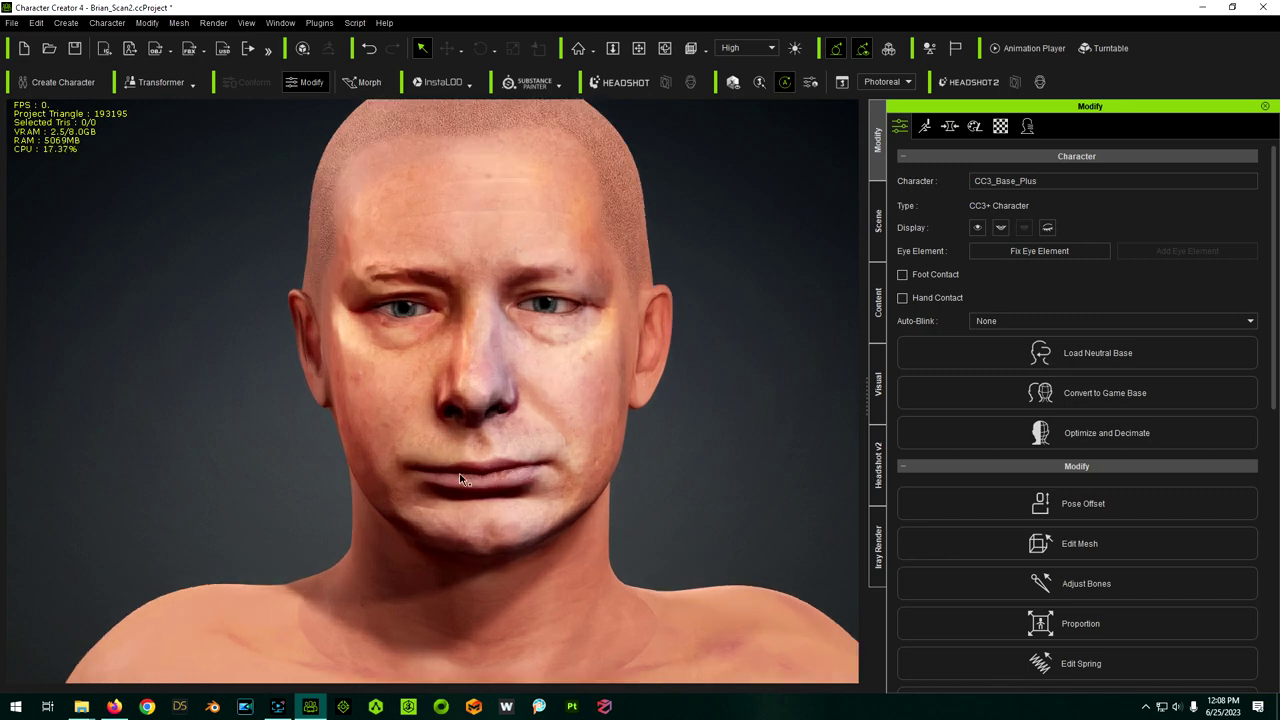
pyautogui.scroll(3, 457, 472)
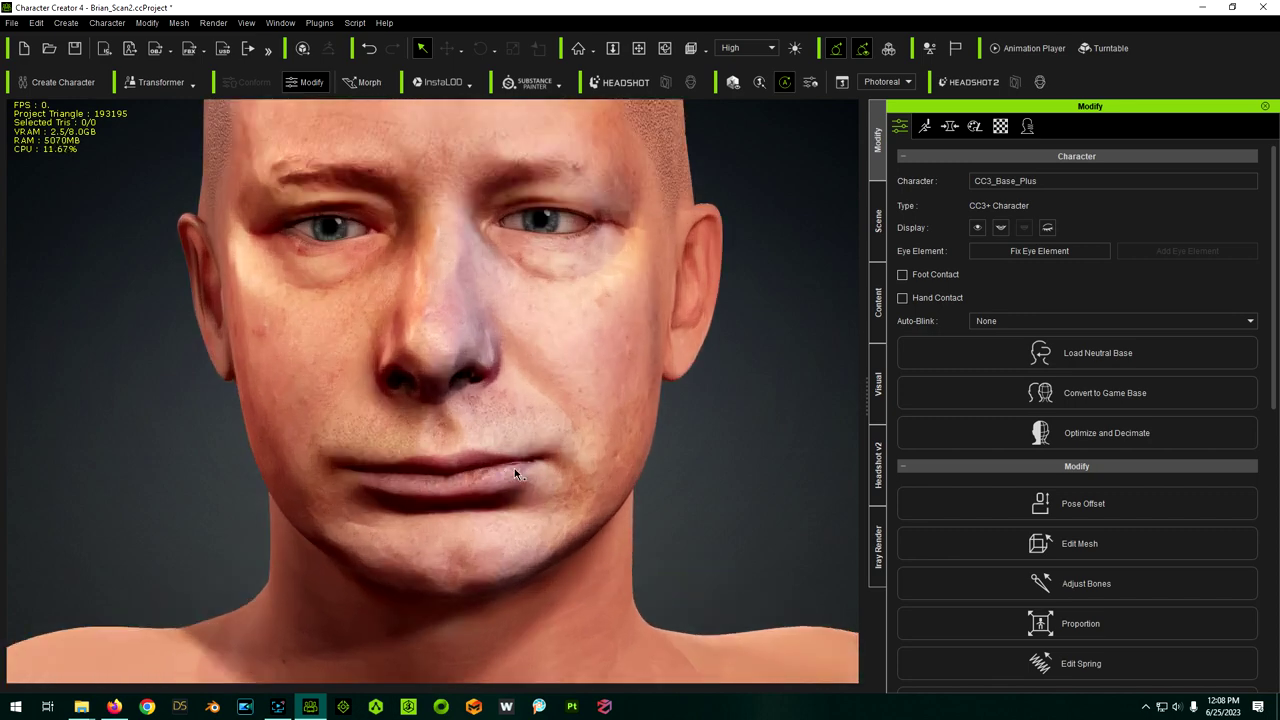
pyautogui.scroll(-5, 515, 473)
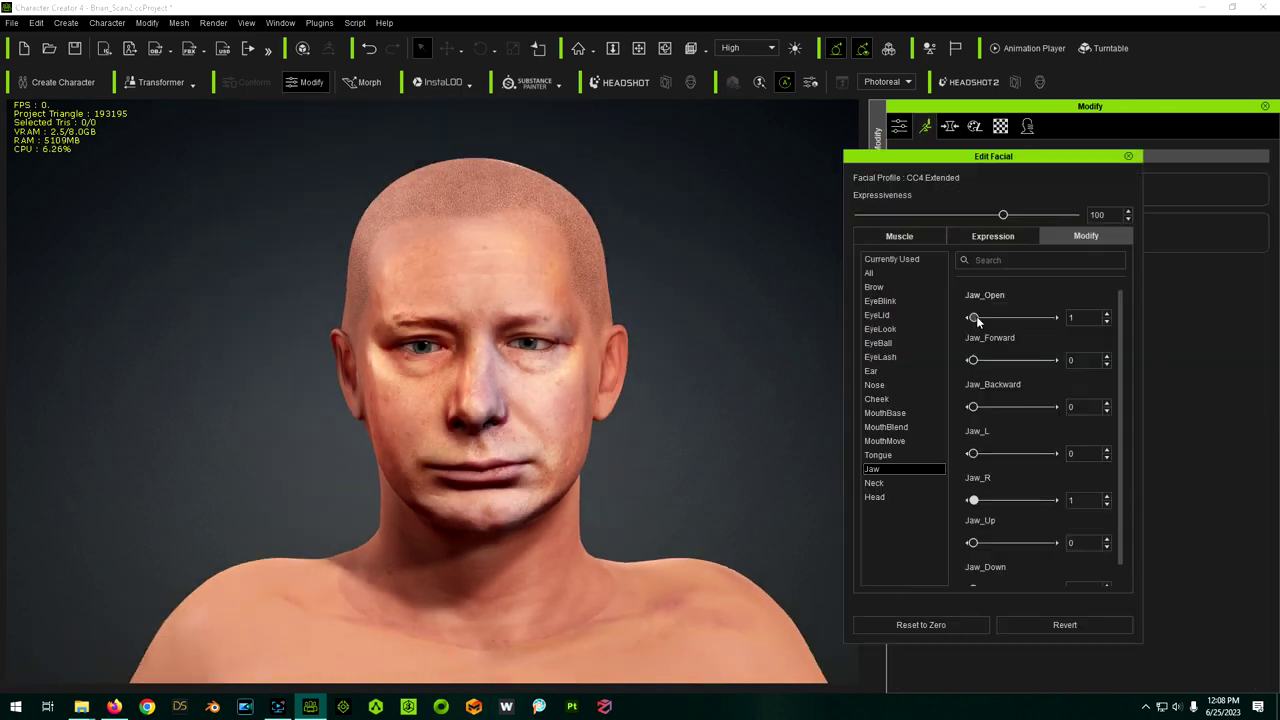
pyautogui.moveTo(974, 317); pyautogui.dragTo(993, 319)
pyautogui.scroll(8, 583, 495)
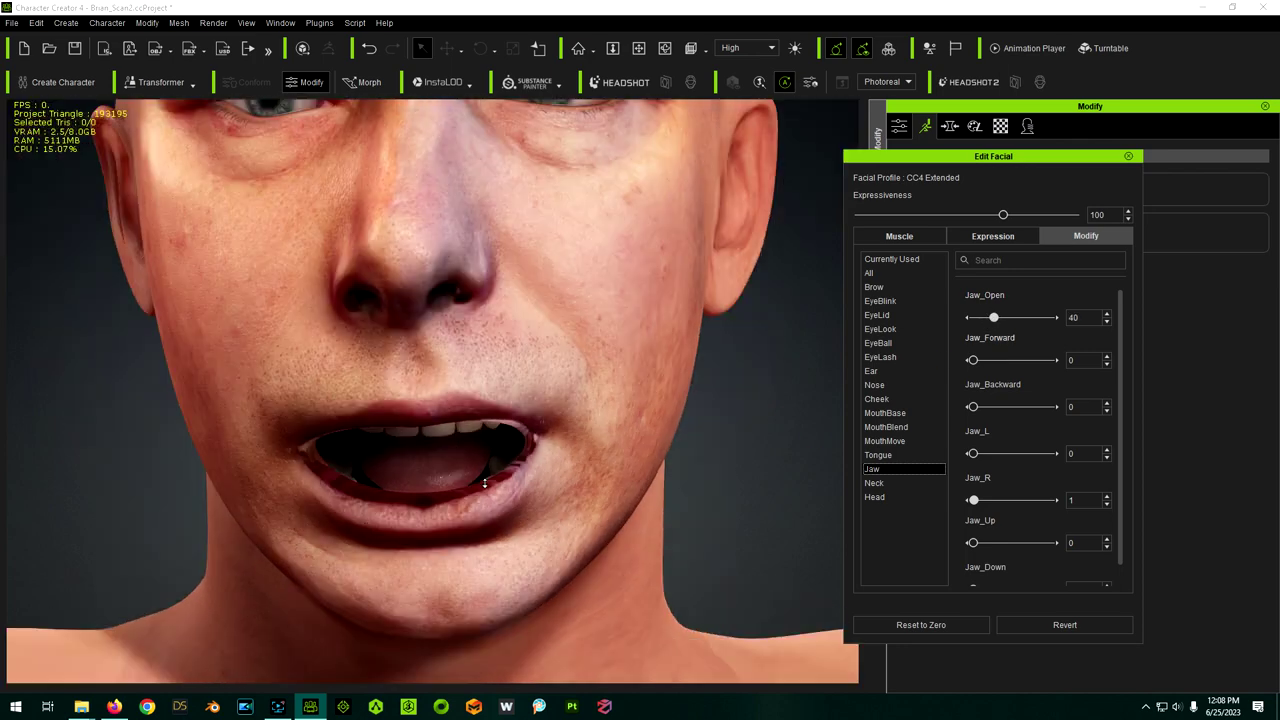
pyautogui.moveTo(484, 483); pyautogui.dragTo(458, 478, button='right')
pyautogui.scroll(-4, 460, 480)
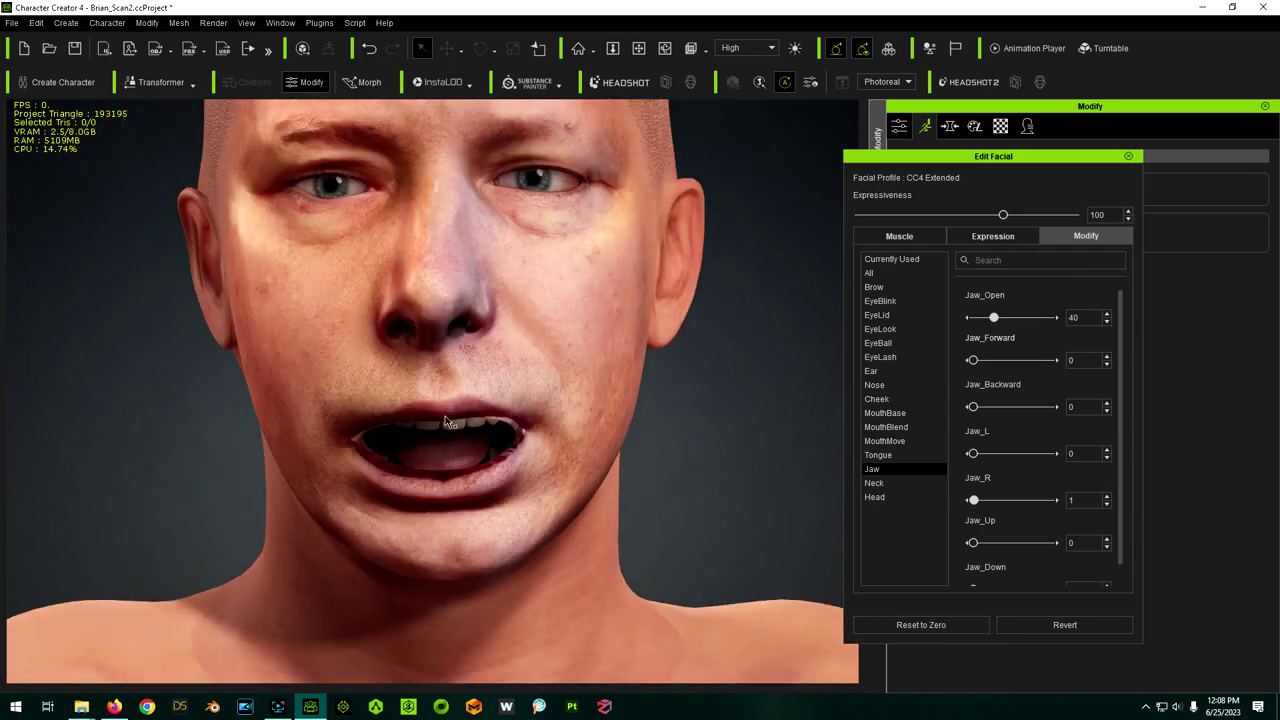
pyautogui.scroll(-2, 447, 481)
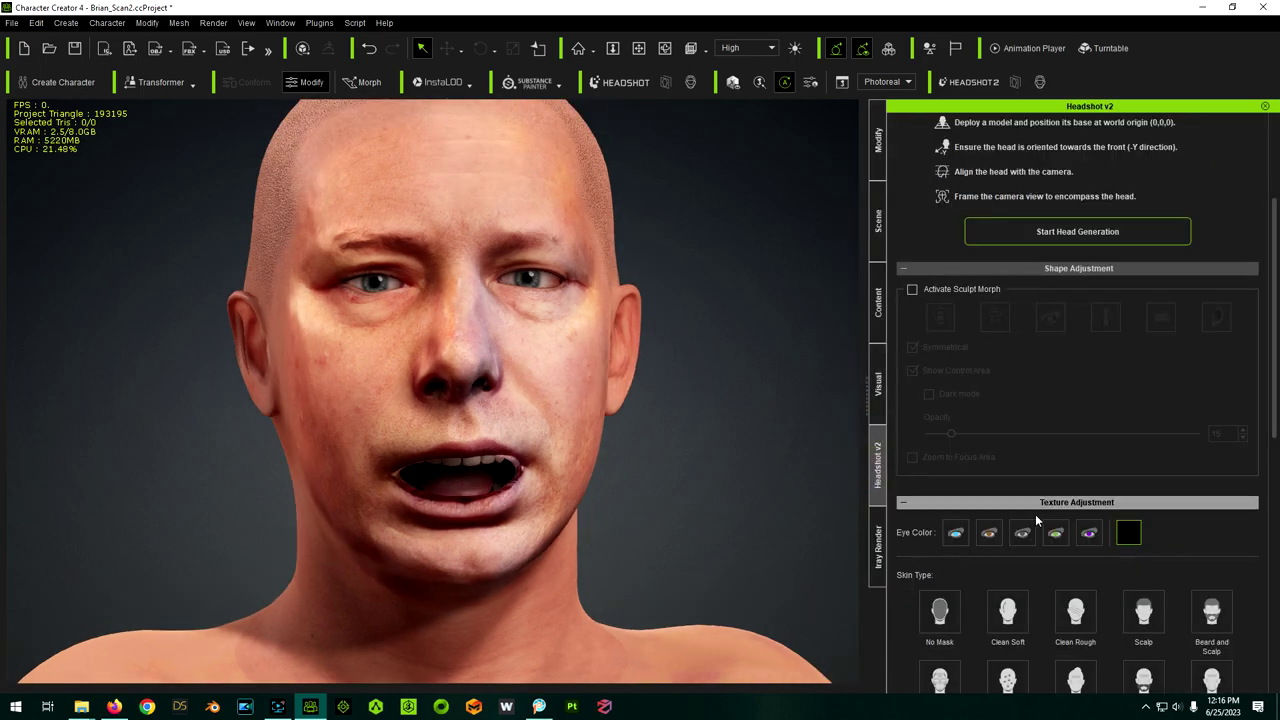
# Step: Compare Headshot's Photo Diffuse texture with the Base Color texture of the Std_Skin_Head material
pyautogui.scroll(-10, 1030, 514)
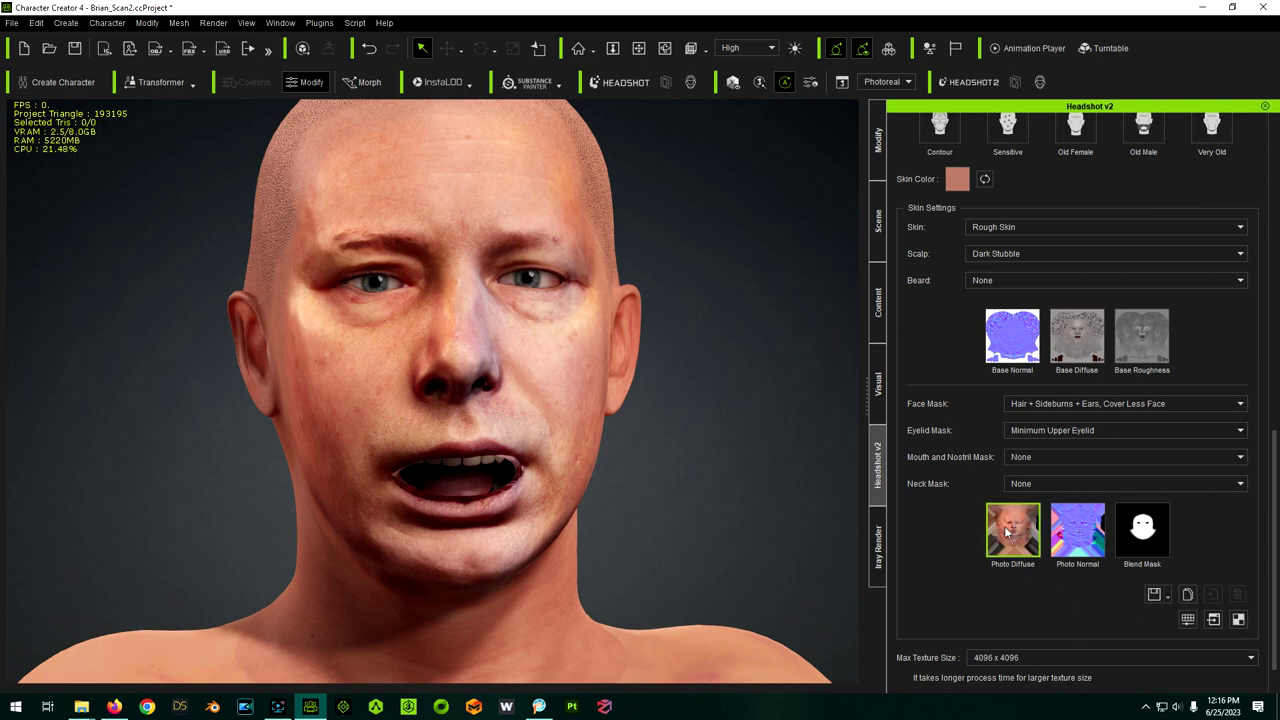
pyautogui.moveTo(1013, 537)
pyautogui.click(878, 145)
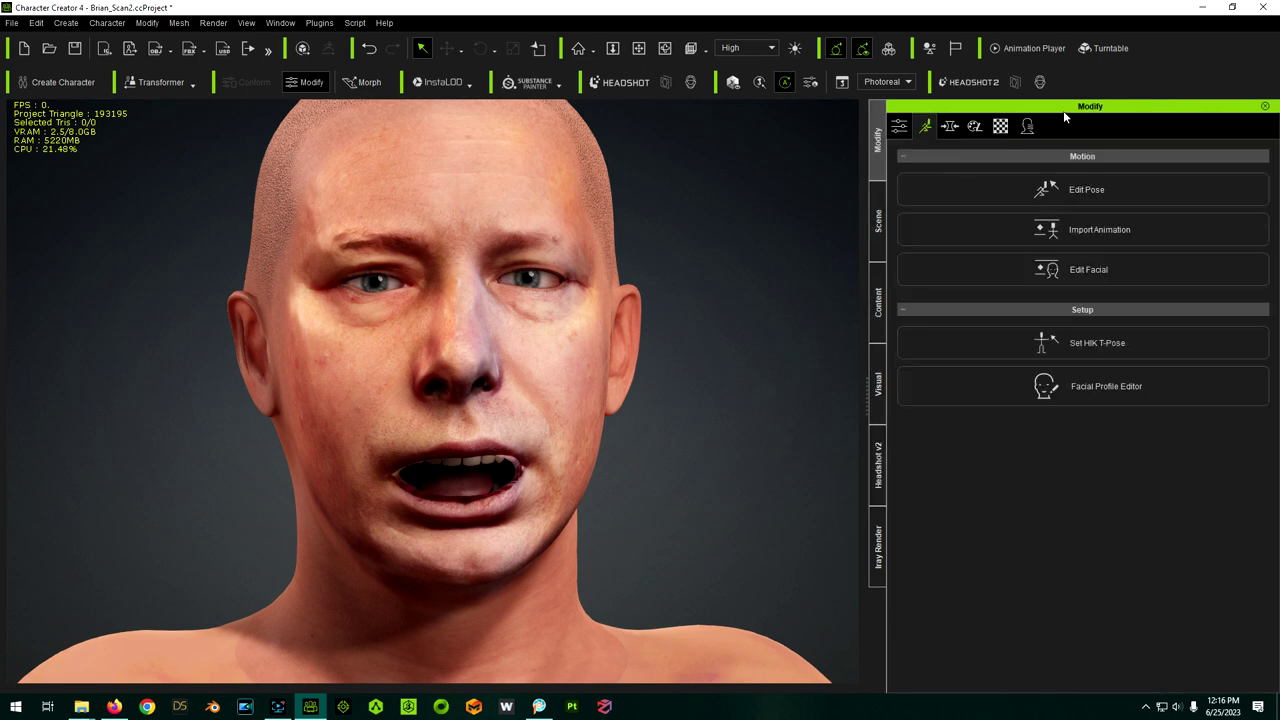
pyautogui.click(1004, 125)
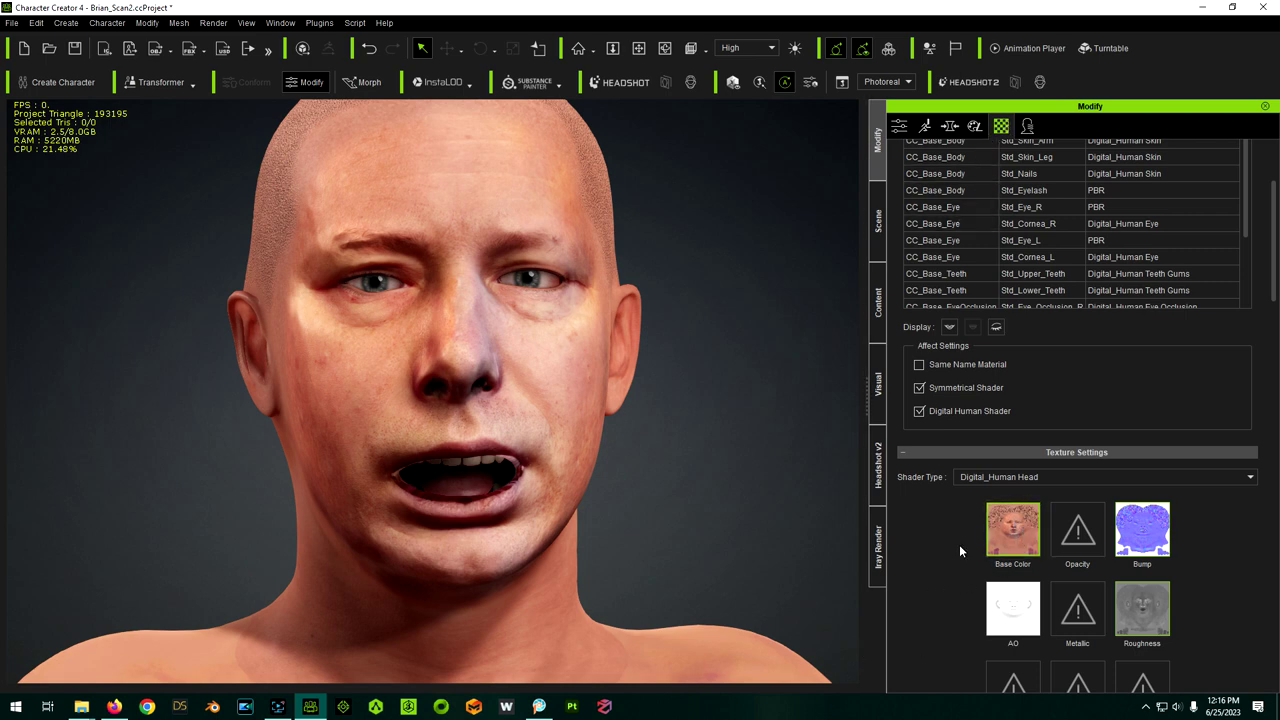
pyautogui.scroll(3, 990, 540)
pyautogui.click(1047, 227)
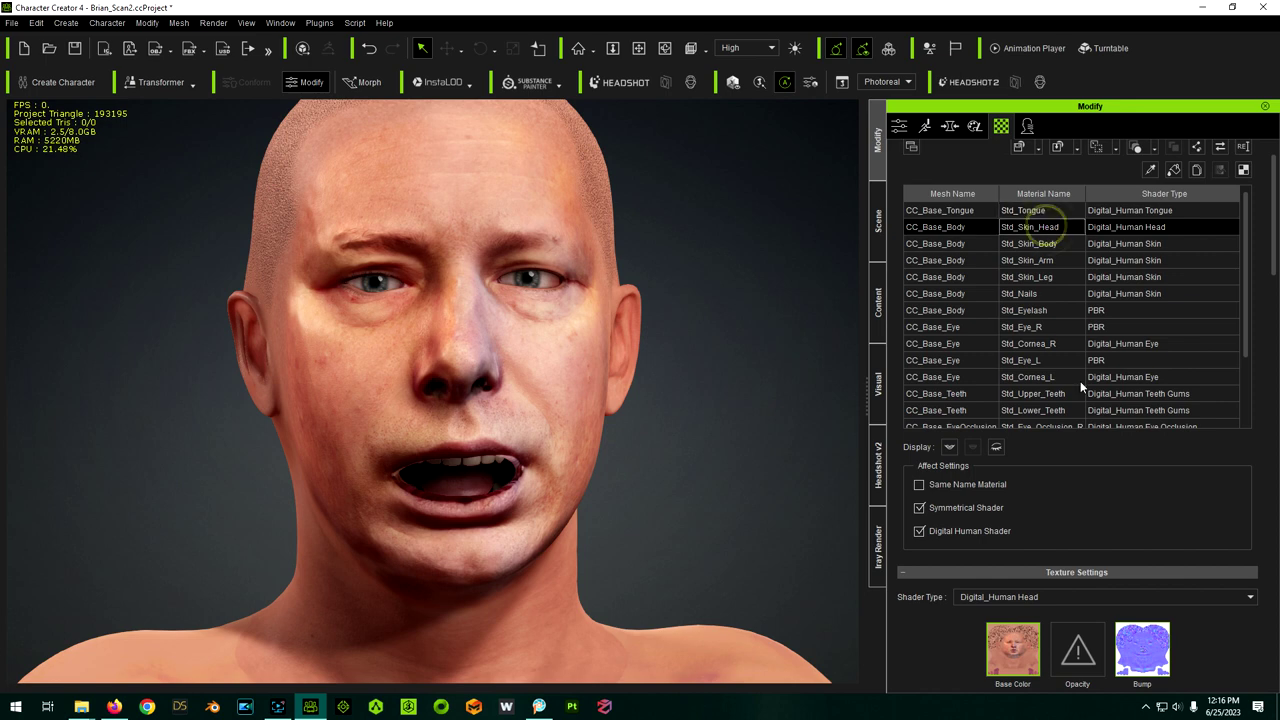
pyautogui.scroll(-3, 976, 621)
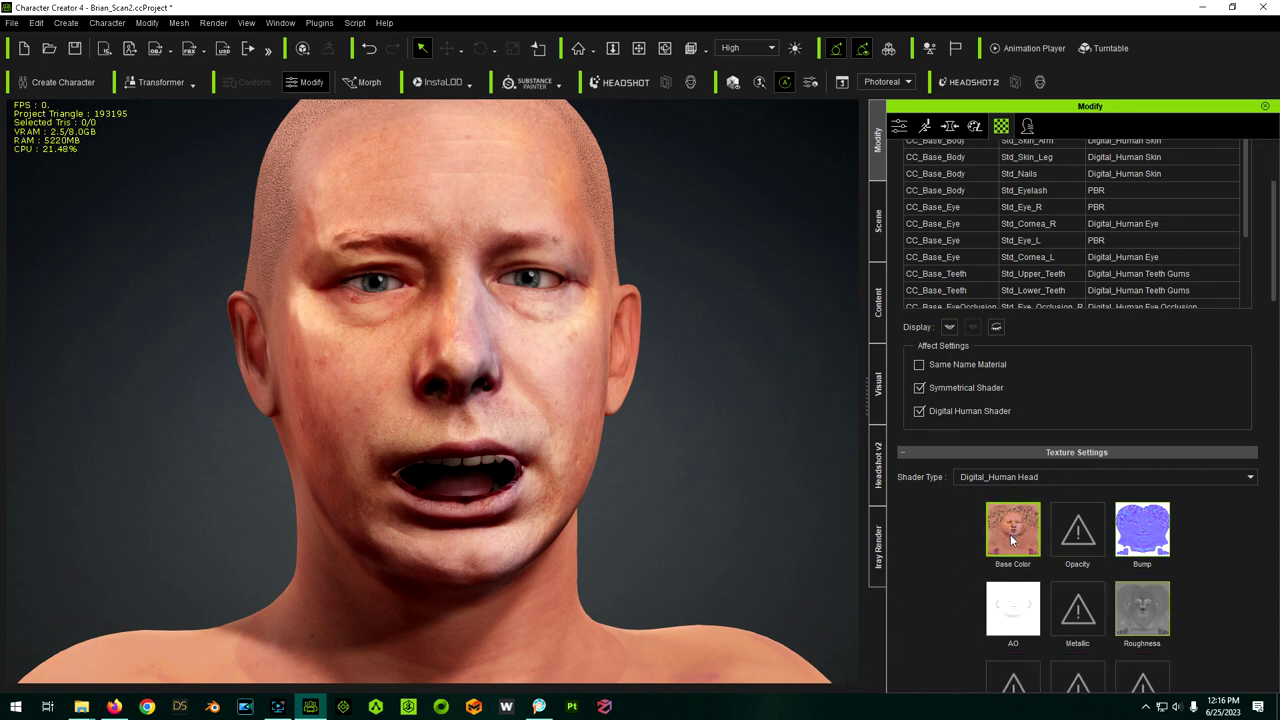
# Step: Review the Headshot mask and texture size settings, and return to the head material's Base Color texture
pyautogui.click(880, 477)
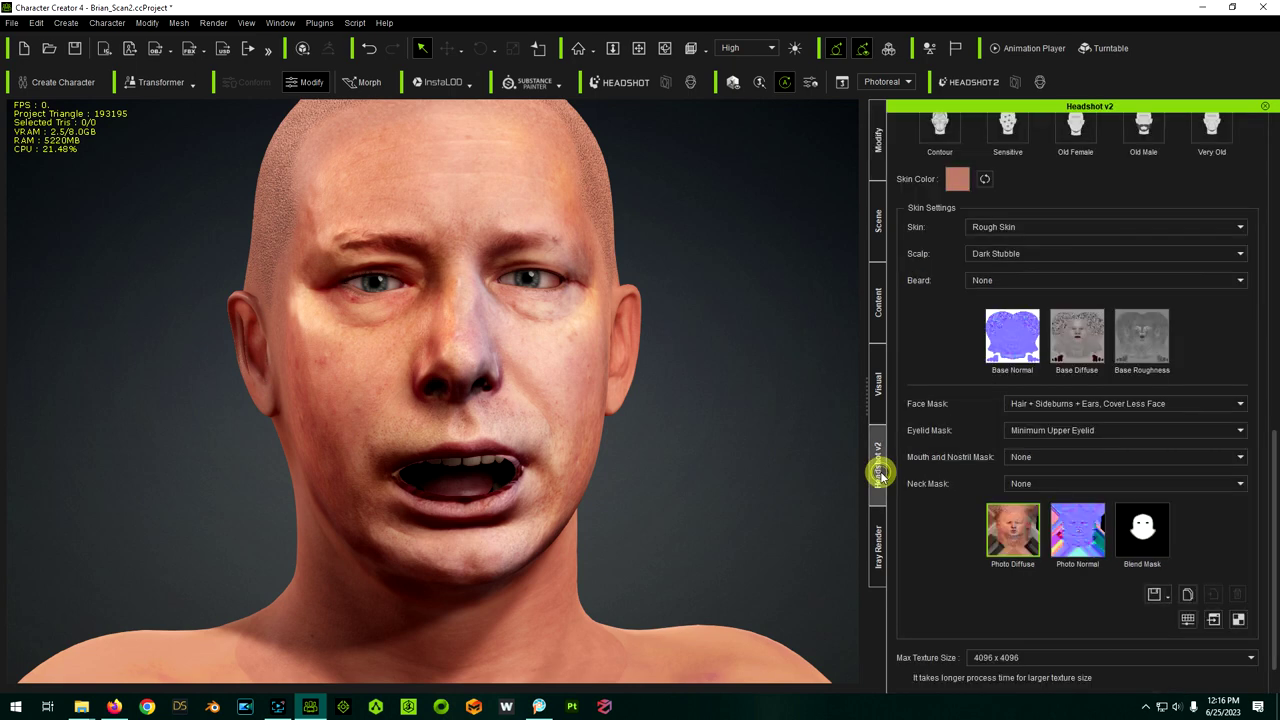
pyautogui.scroll(-2, 1013, 587)
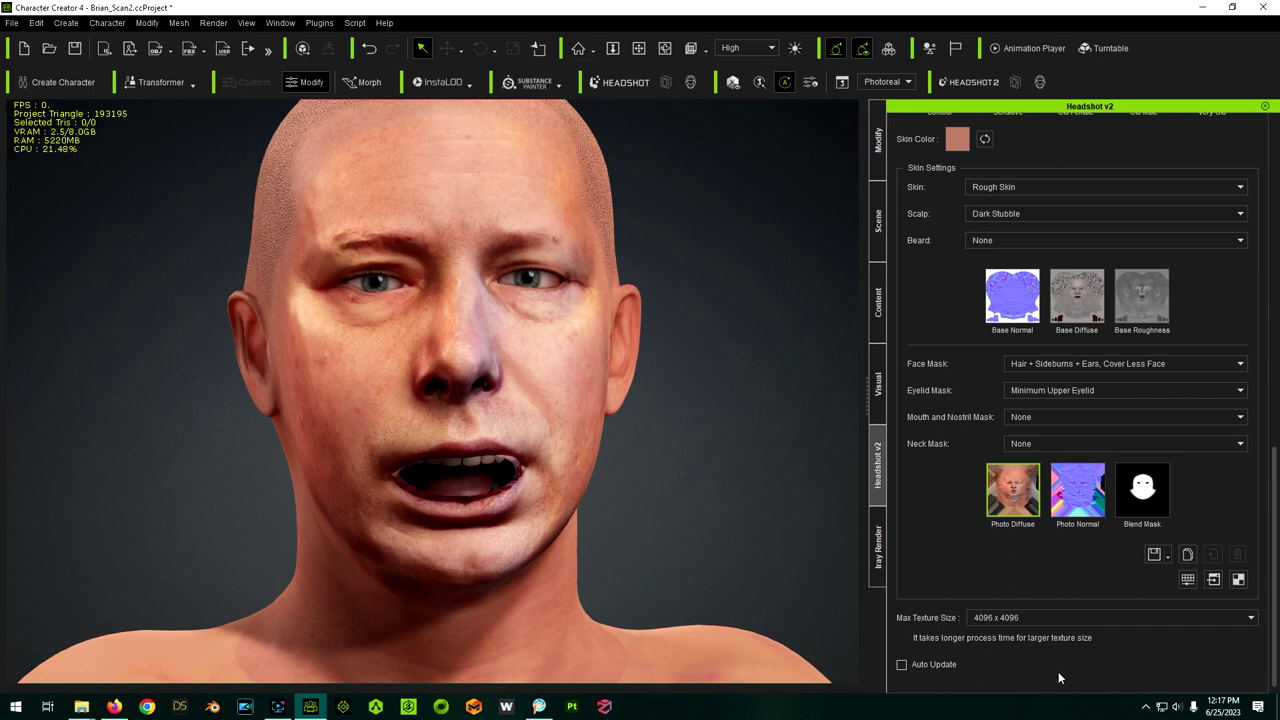
pyautogui.scroll(1, 1060, 684)
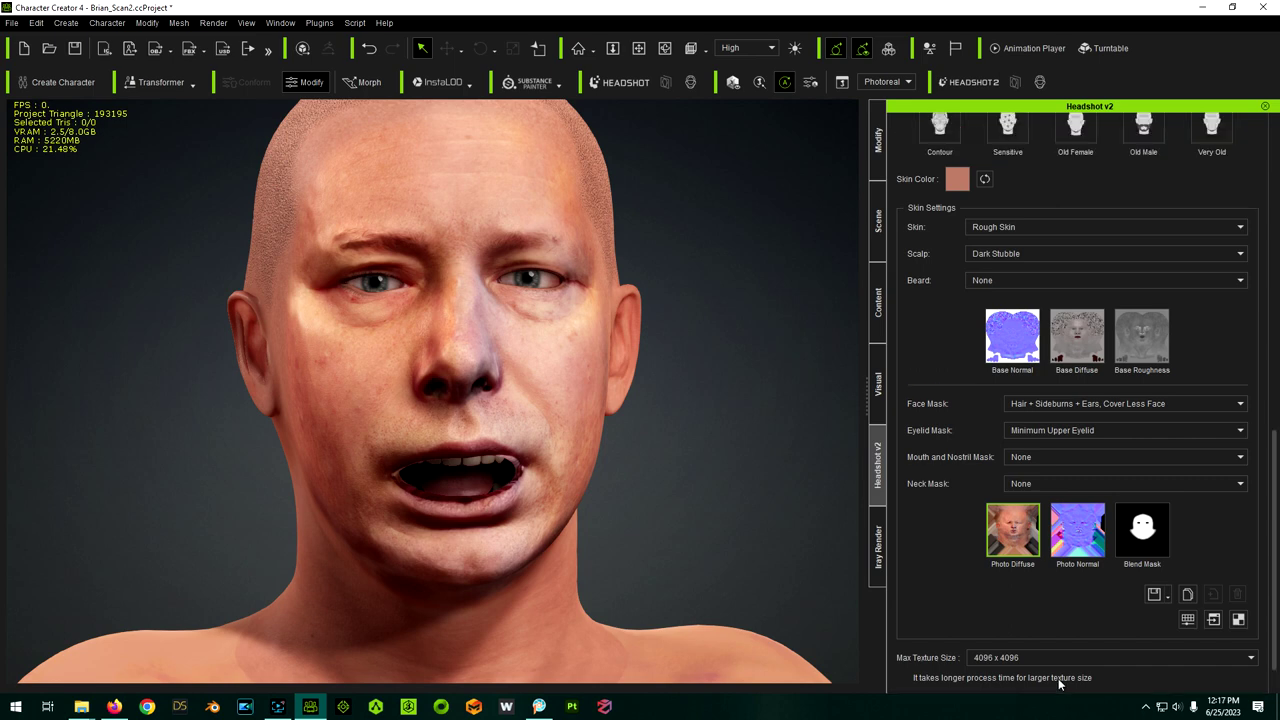
pyautogui.scroll(1, 1060, 683)
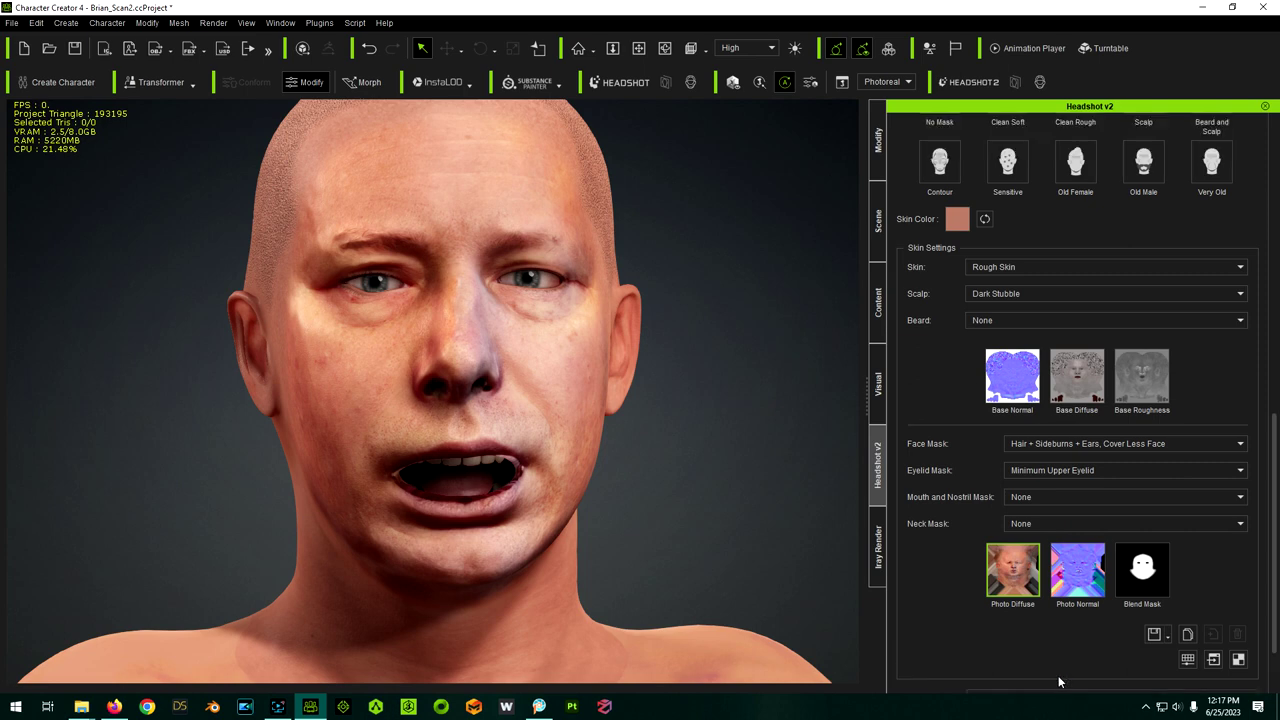
pyautogui.click(879, 141)
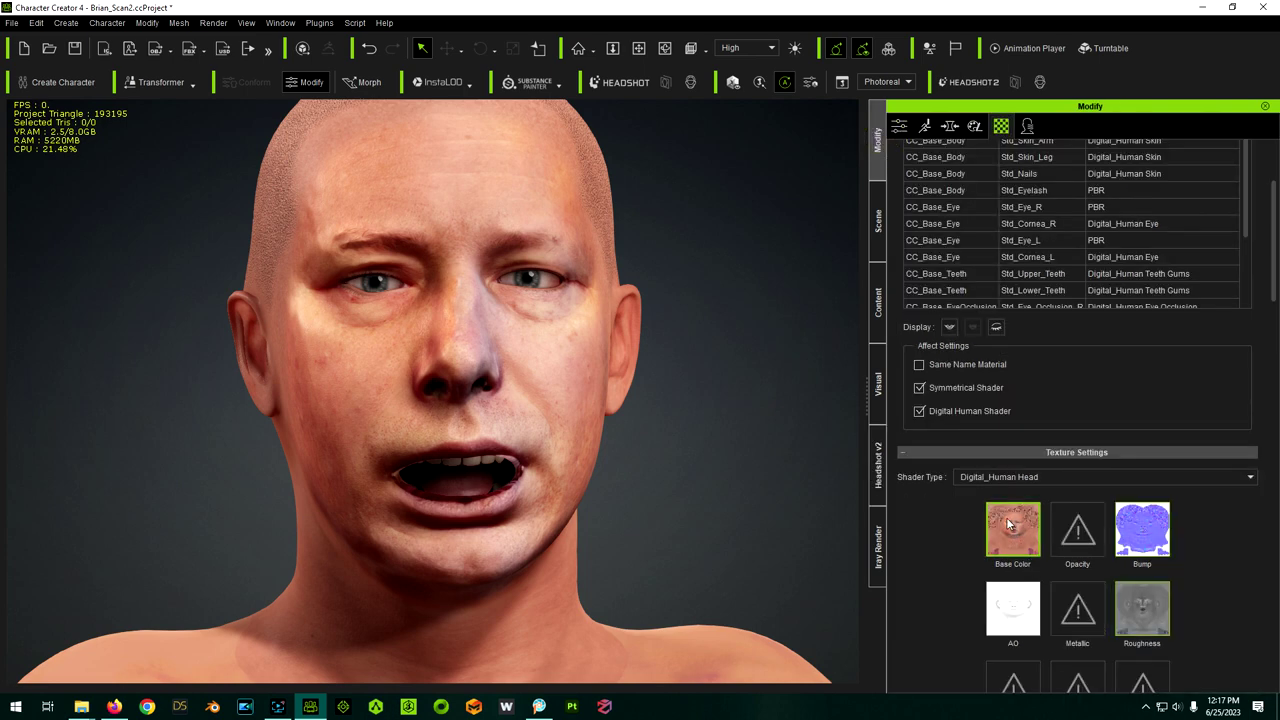
# Step: In PaintShop Pro, sample an elliptical lower-lip patch in the diffuse texture and SmartClone it over the dark mouth gap from centre to right corner
pyautogui.click(879, 460)
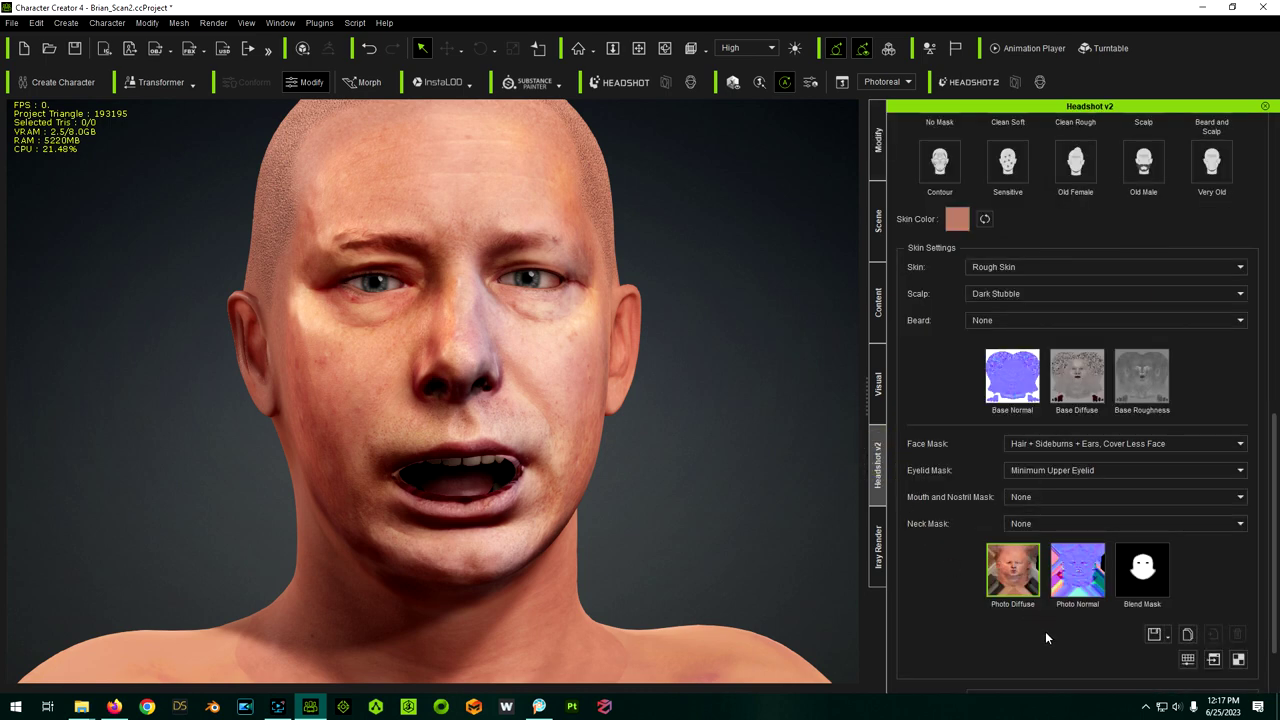
pyautogui.moveTo(491, 517); pyautogui.dragTo(612, 572)
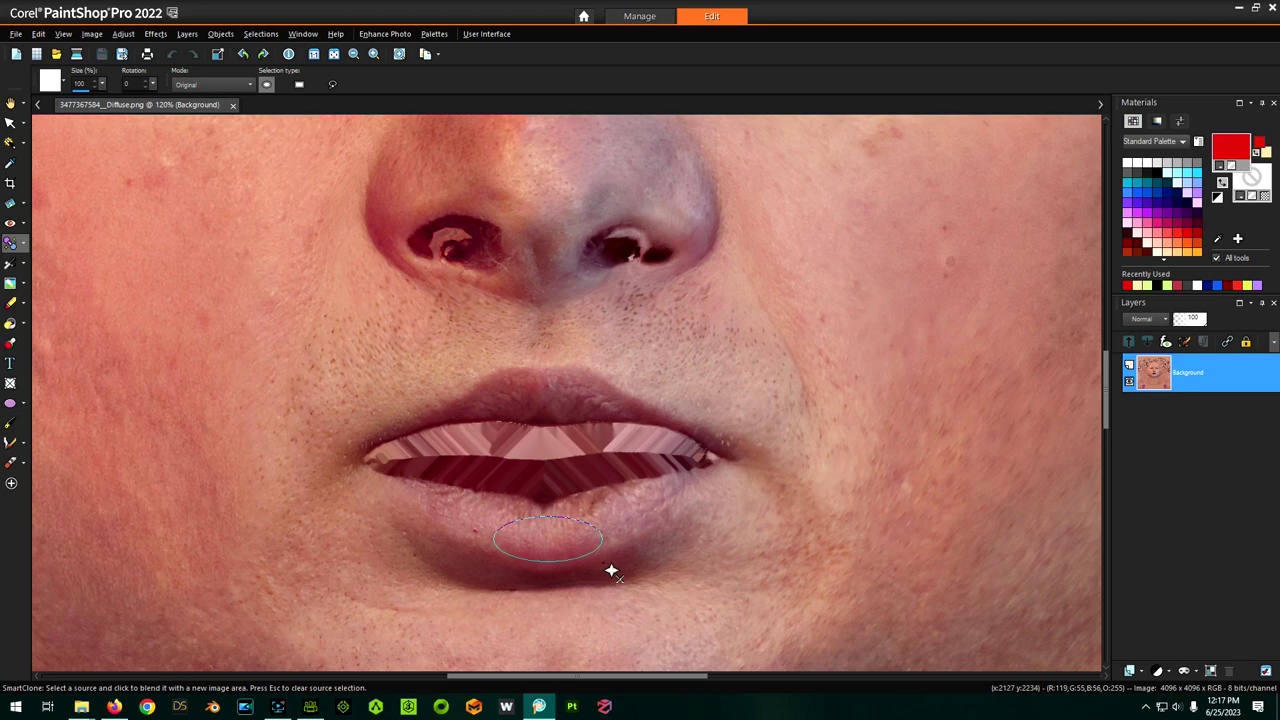
pyautogui.click(528, 506)
pyautogui.click(578, 498)
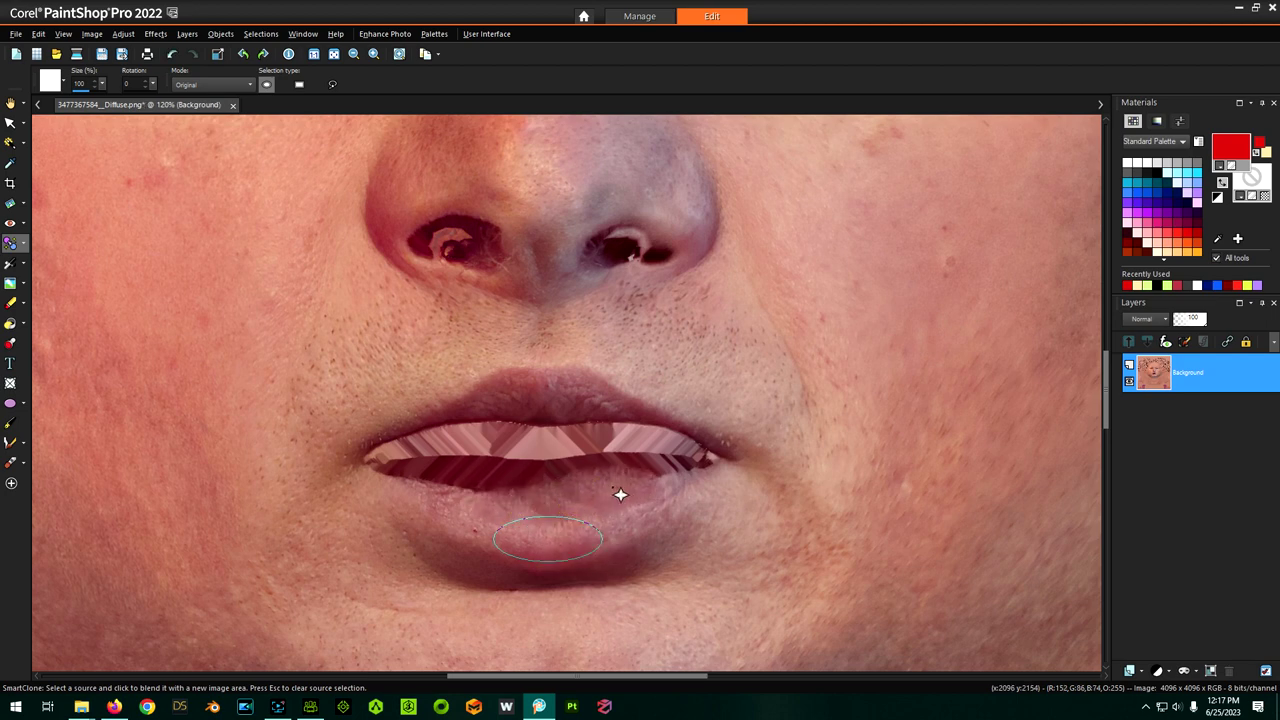
pyautogui.click(612, 488)
pyautogui.click(674, 472)
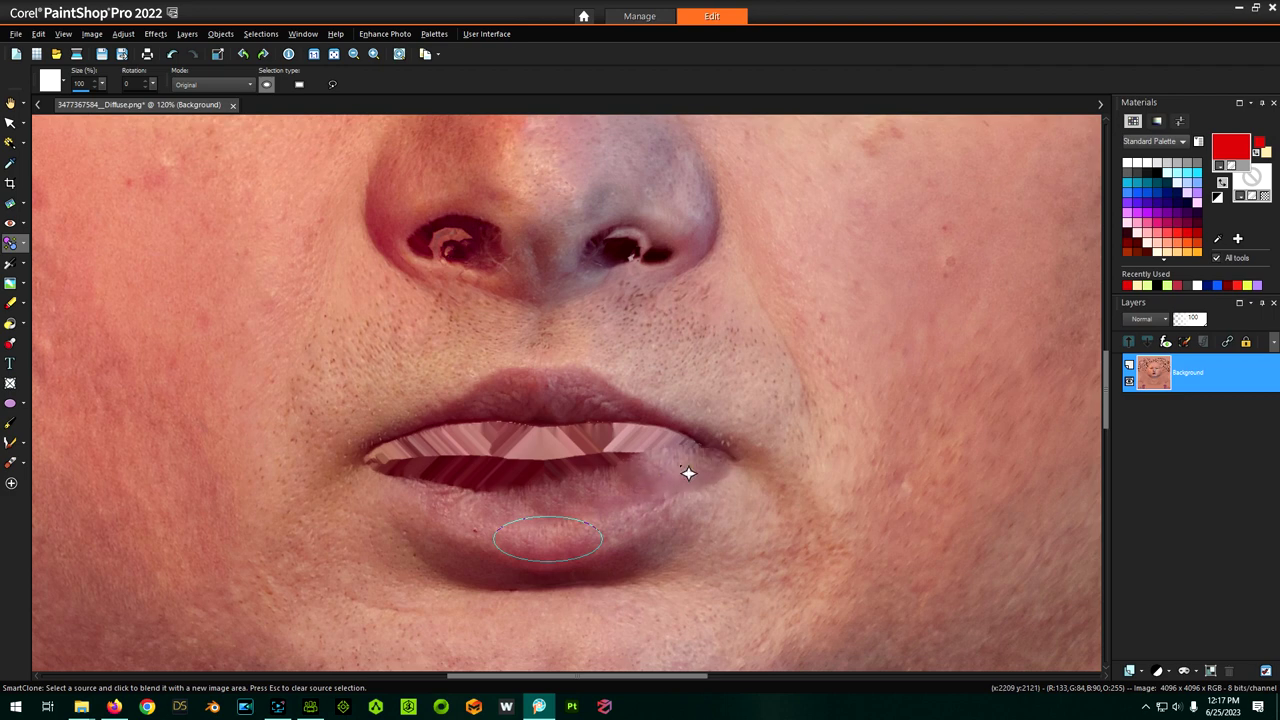
pyautogui.click(686, 467)
pyautogui.click(691, 458)
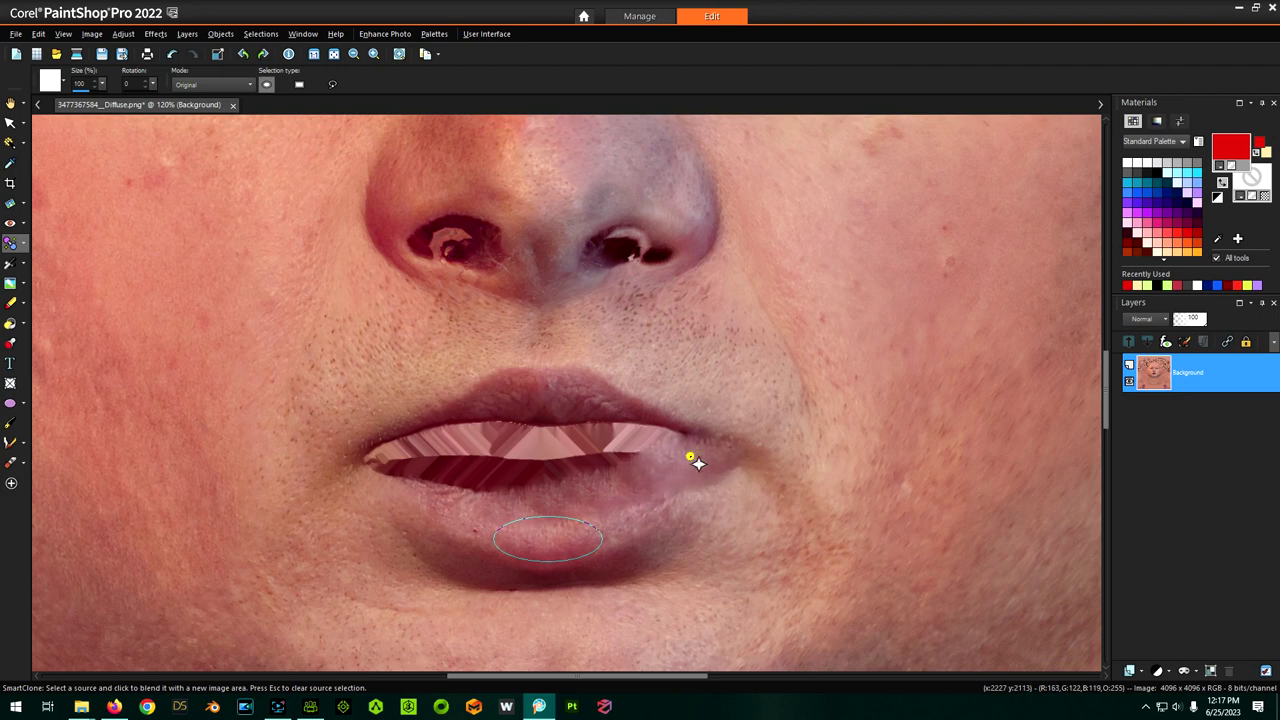
# Step: Clone the sampled lip patch over the remaining dark lower gap, from the left mouth corner across the centre
pyautogui.click(508, 491)
pyautogui.click(462, 487)
pyautogui.click(425, 477)
pyautogui.click(409, 464)
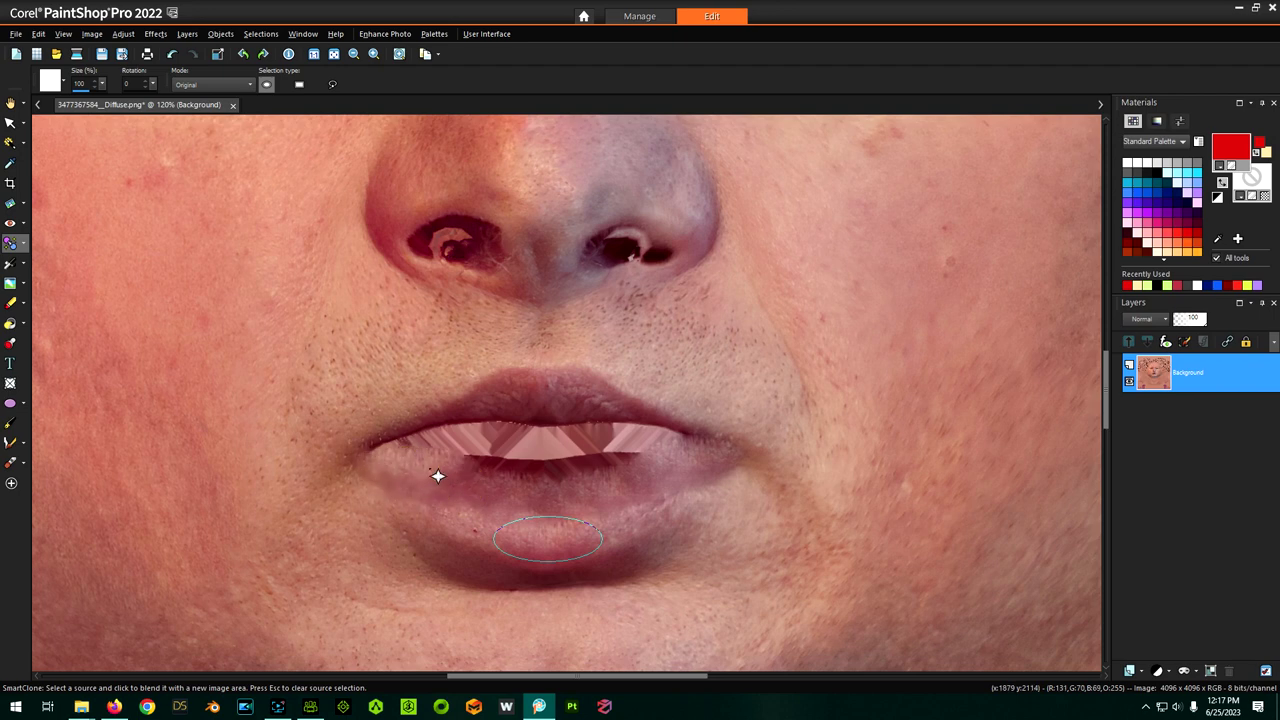
pyautogui.click(432, 470)
pyautogui.click(489, 470)
pyautogui.click(543, 480)
pyautogui.click(580, 463)
pyautogui.click(629, 463)
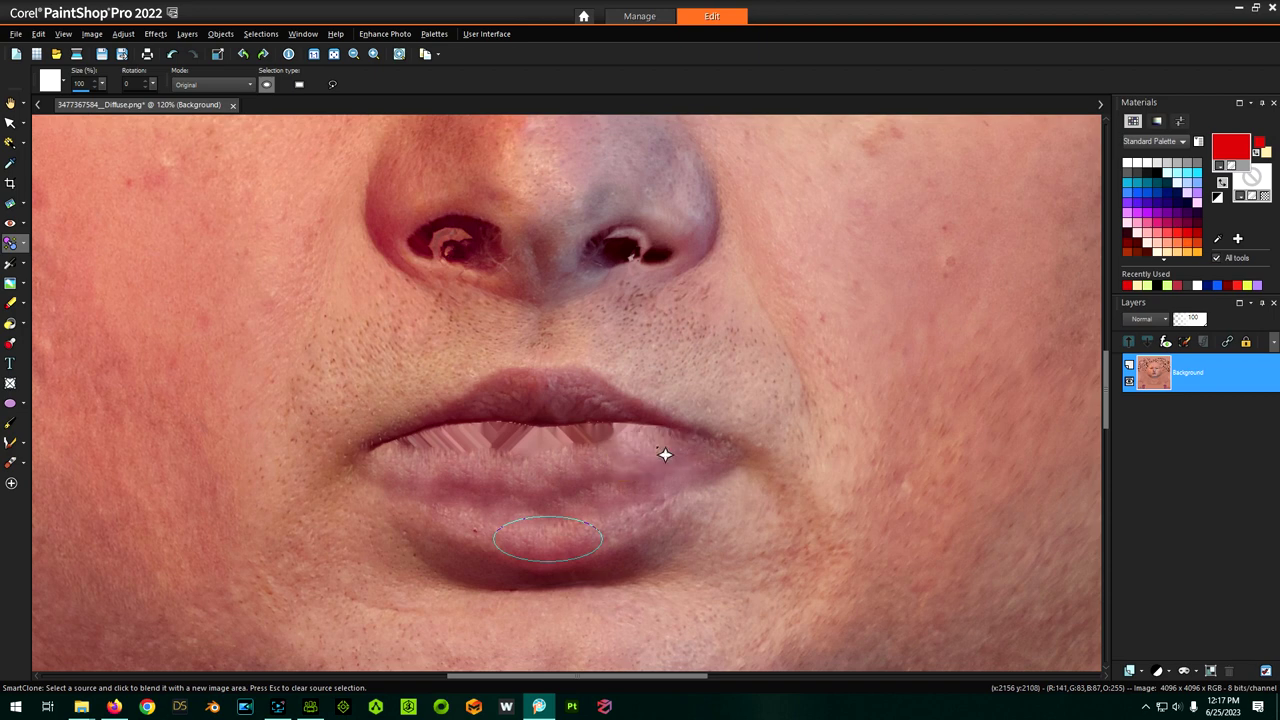
# Step: Cover the stretched pale band beneath the upper lip with the sampled lip patch and blend the centre of the mouth
pyautogui.click(656, 448)
pyautogui.click(625, 430)
pyautogui.click(559, 431)
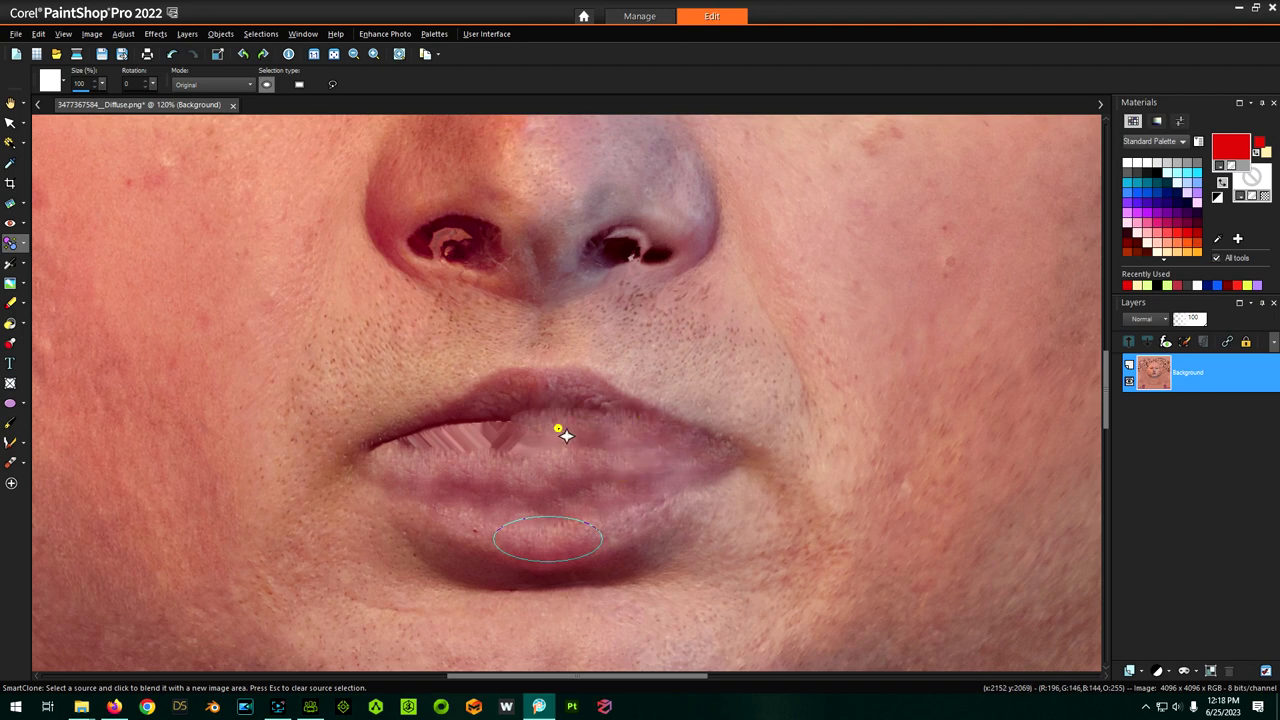
pyautogui.click(495, 430)
pyautogui.click(466, 436)
pyautogui.click(438, 444)
pyautogui.click(425, 454)
pyautogui.click(418, 451)
pyautogui.click(530, 456)
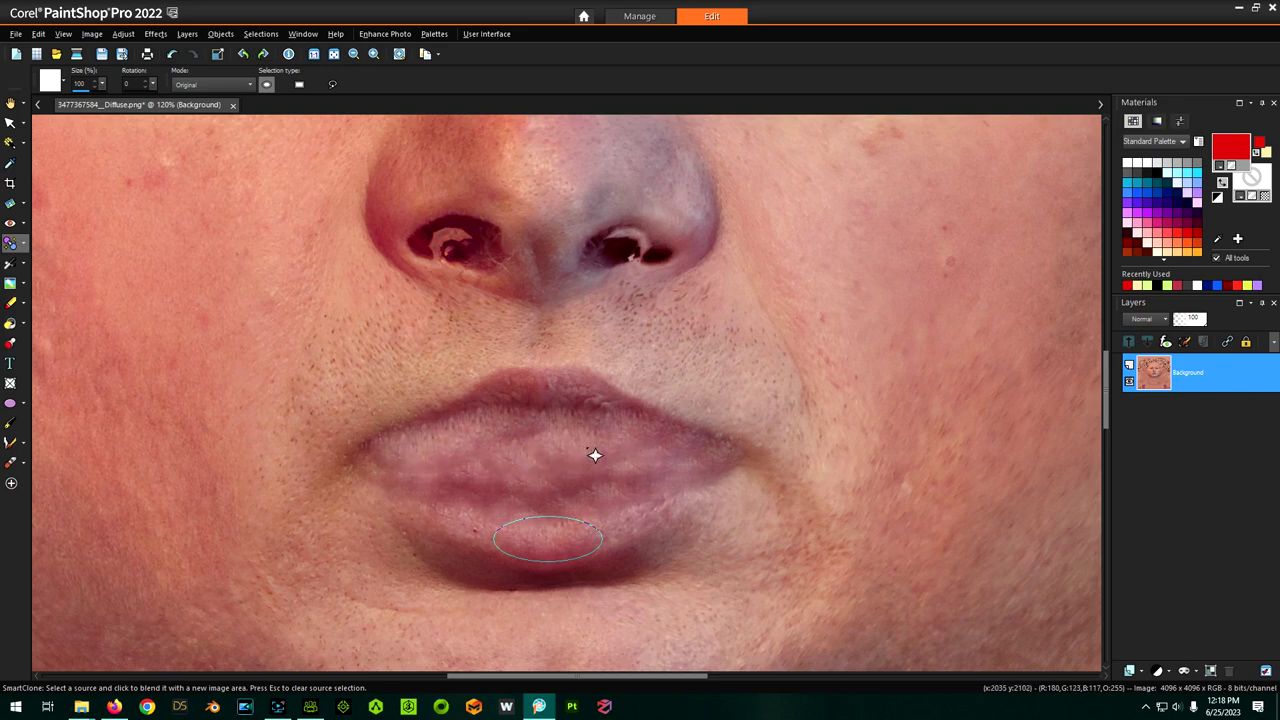
pyautogui.click(590, 452)
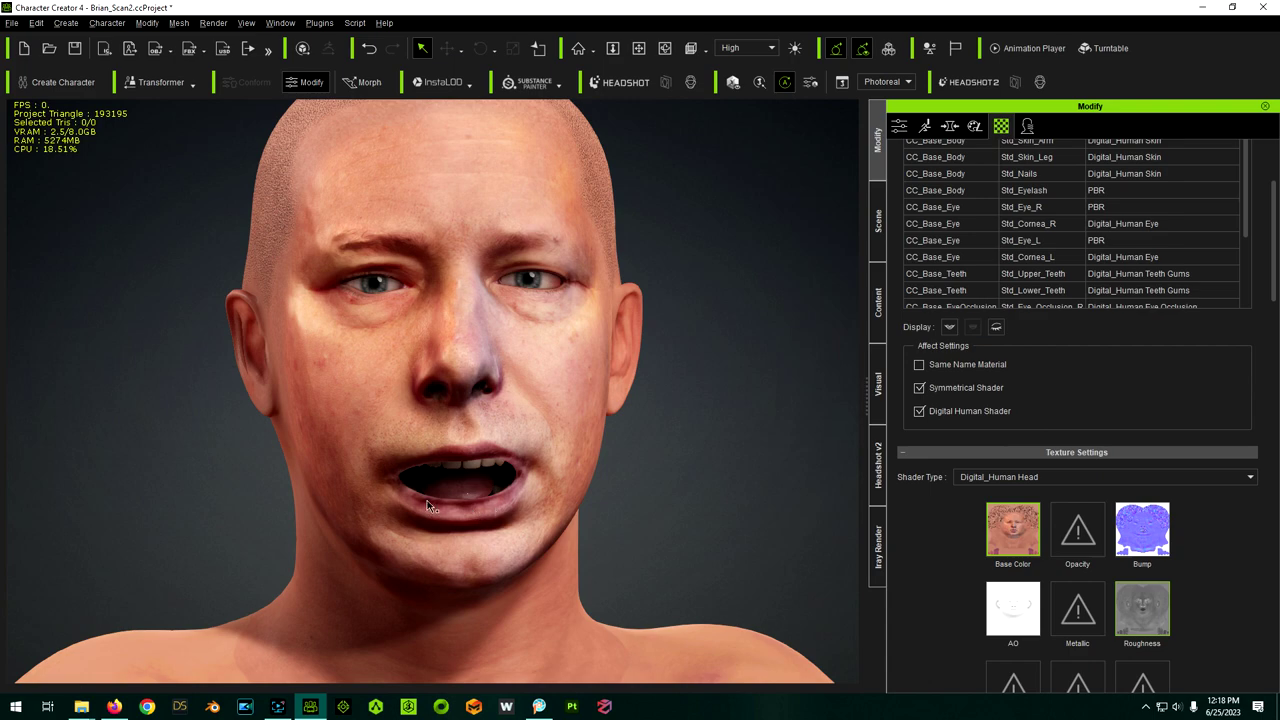
# Step: Switch to Character Creator, inspect the open mouth's lip edges up close and preview the head material's Bump texture
pyautogui.moveTo(427, 501); pyautogui.dragTo(457, 523, button='right')
pyautogui.scroll(3, 466, 522)
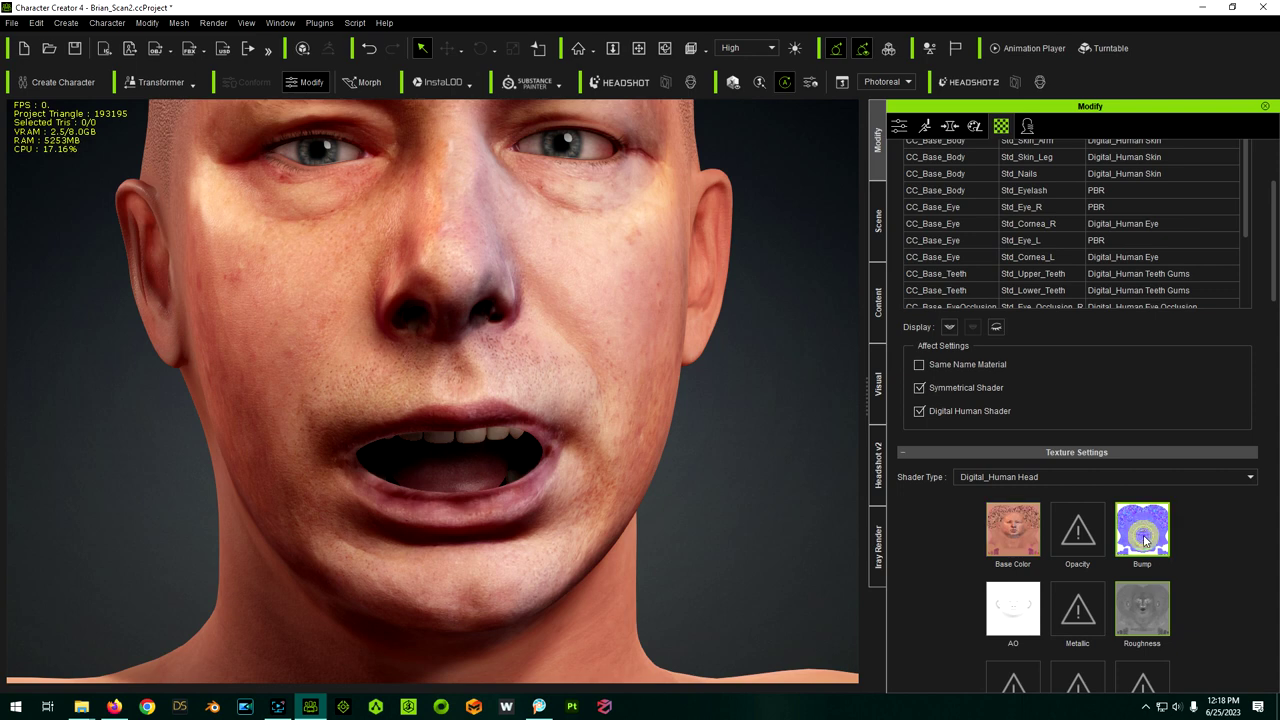
pyautogui.click(1236, 527)
pyautogui.moveTo(1140, 541)
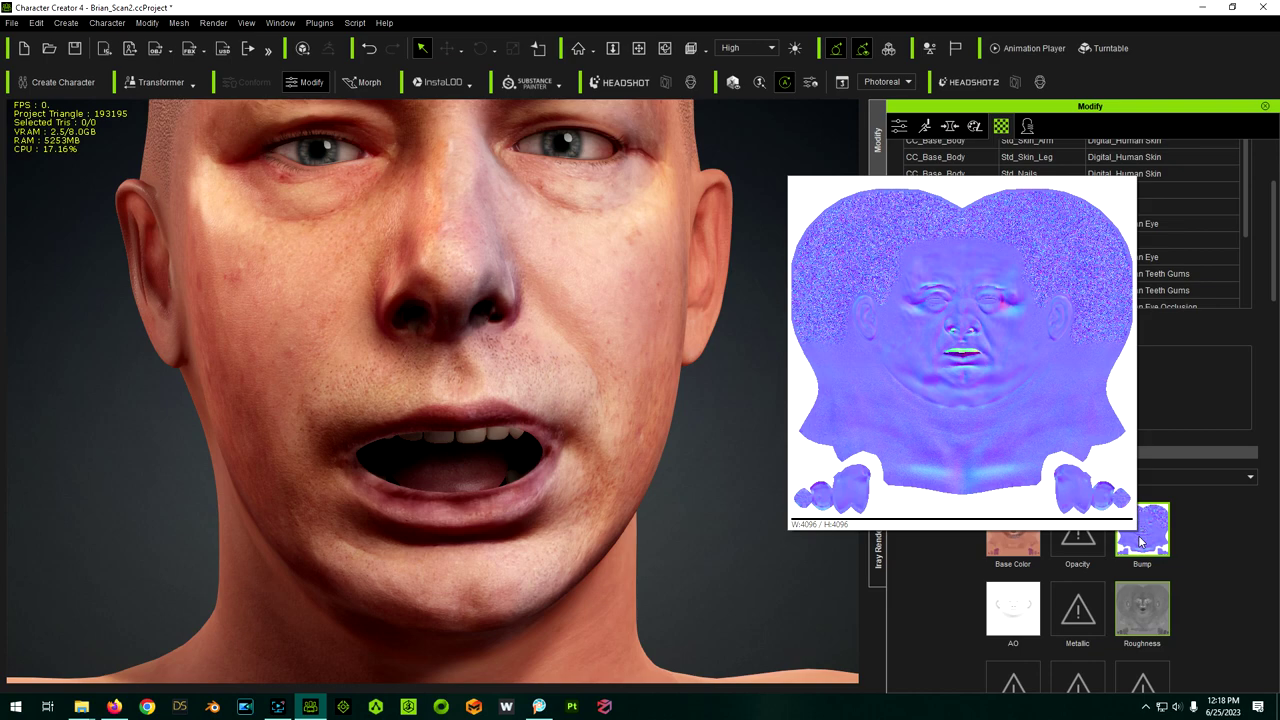
# Step: In PaintShop Pro, SmartClone sampled patches over the hard lower-lip edge of the mouth gap in the Bump texture
pyautogui.scroll(-5, 1023, 594)
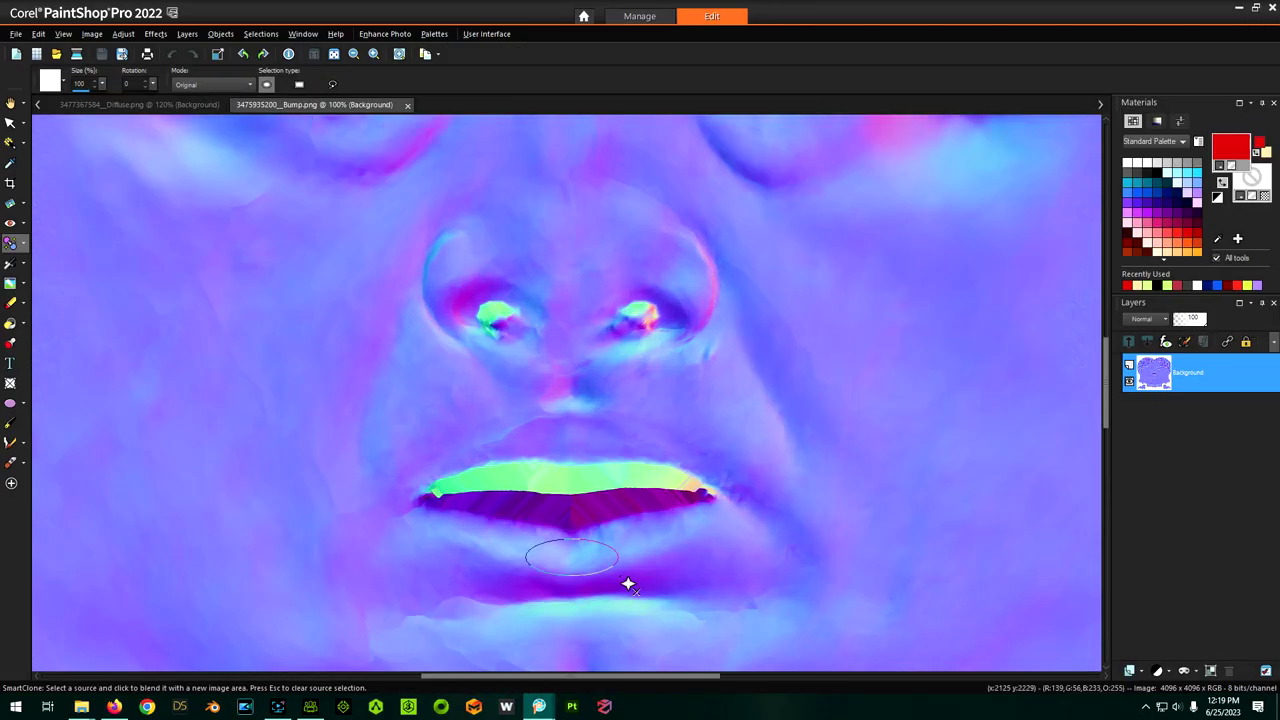
pyautogui.click(571, 533)
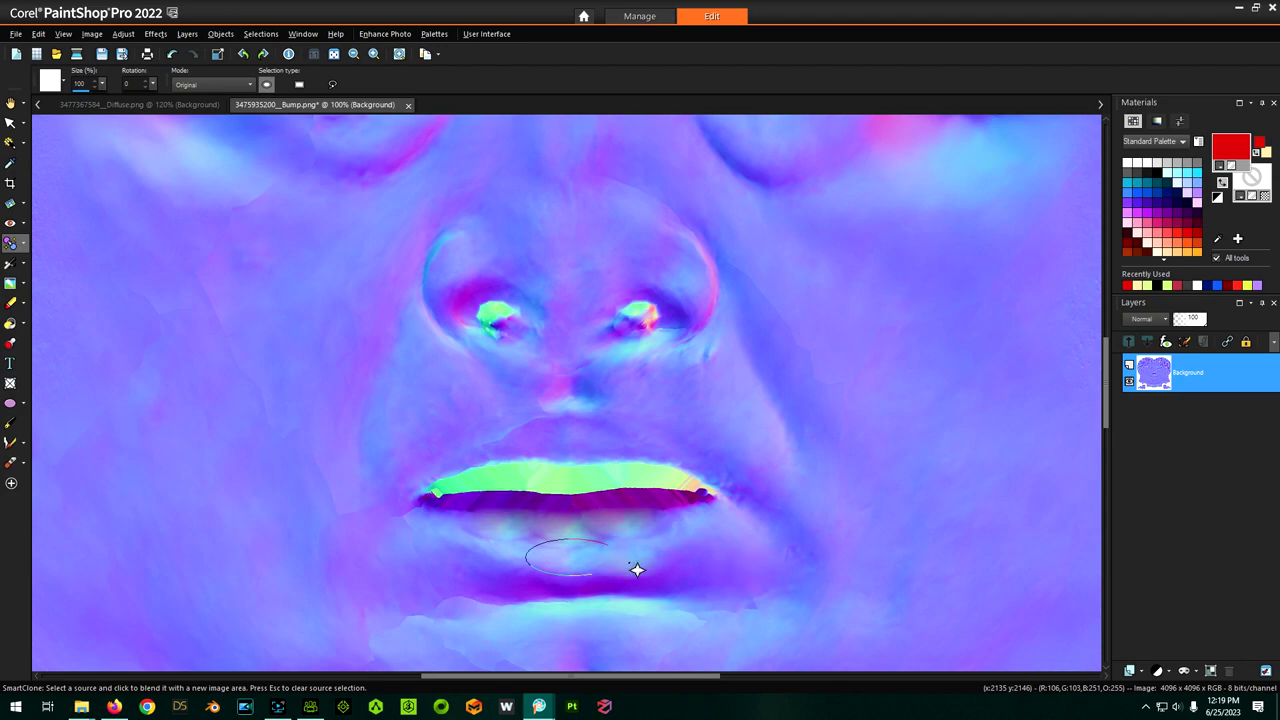
pyautogui.scroll(-3, 630, 563)
pyautogui.scroll(3, 531, 475)
pyautogui.scroll(-1, 531, 475)
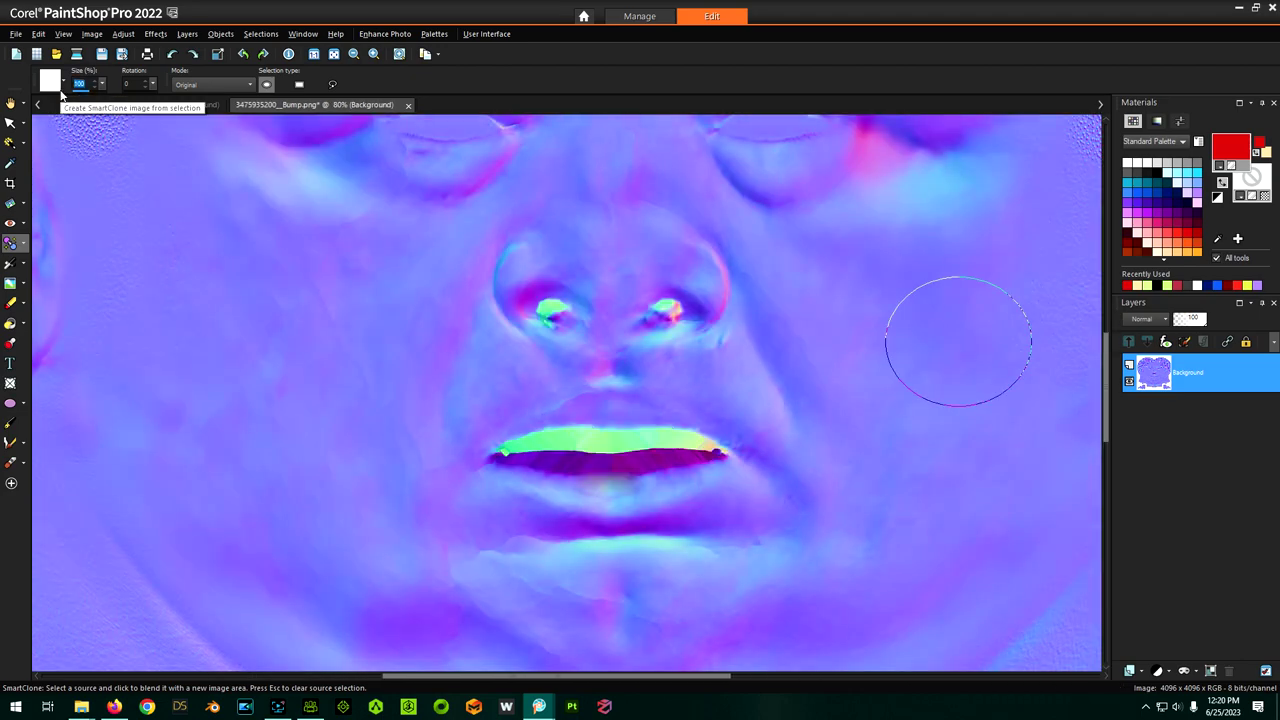
pyautogui.click(632, 487)
pyautogui.scroll(-3, 632, 487)
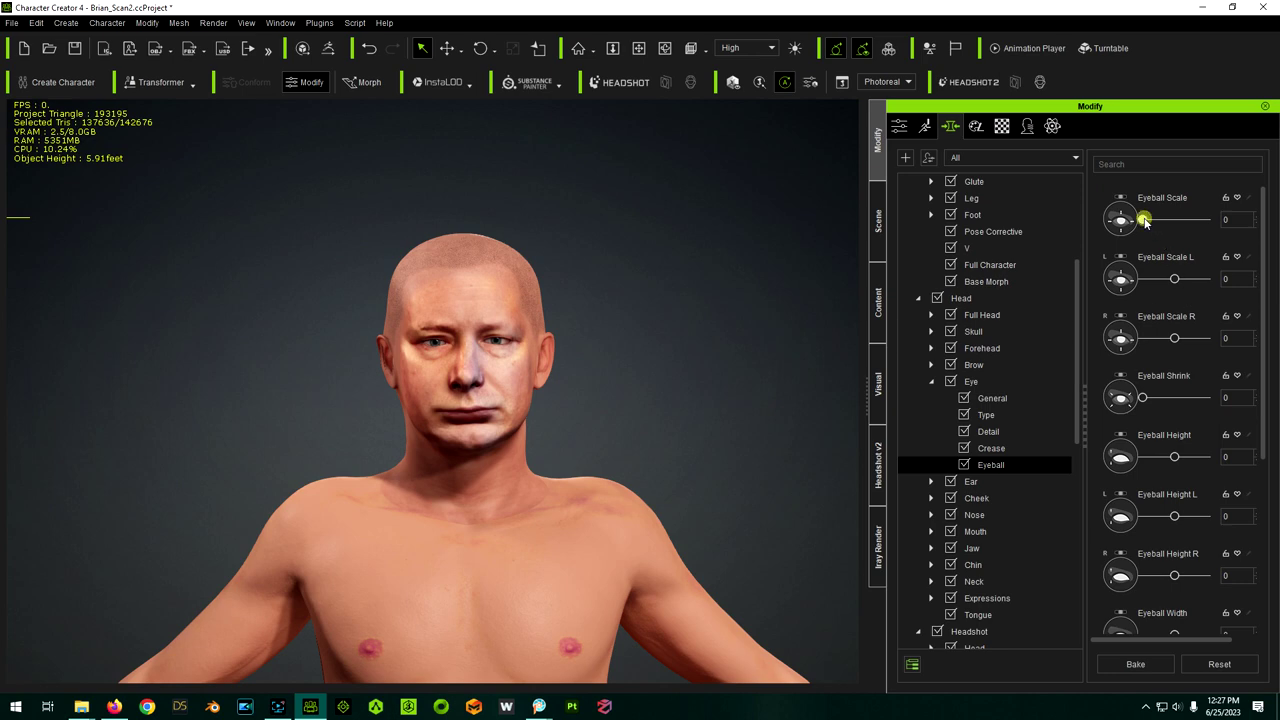
# Step: Back in Character Creator, set the character's Eyeball Scale morph to 70 and open the content library
pyautogui.moveTo(1145, 222); pyautogui.dragTo(1189, 232)
pyautogui.scroll(5, 386, 630)
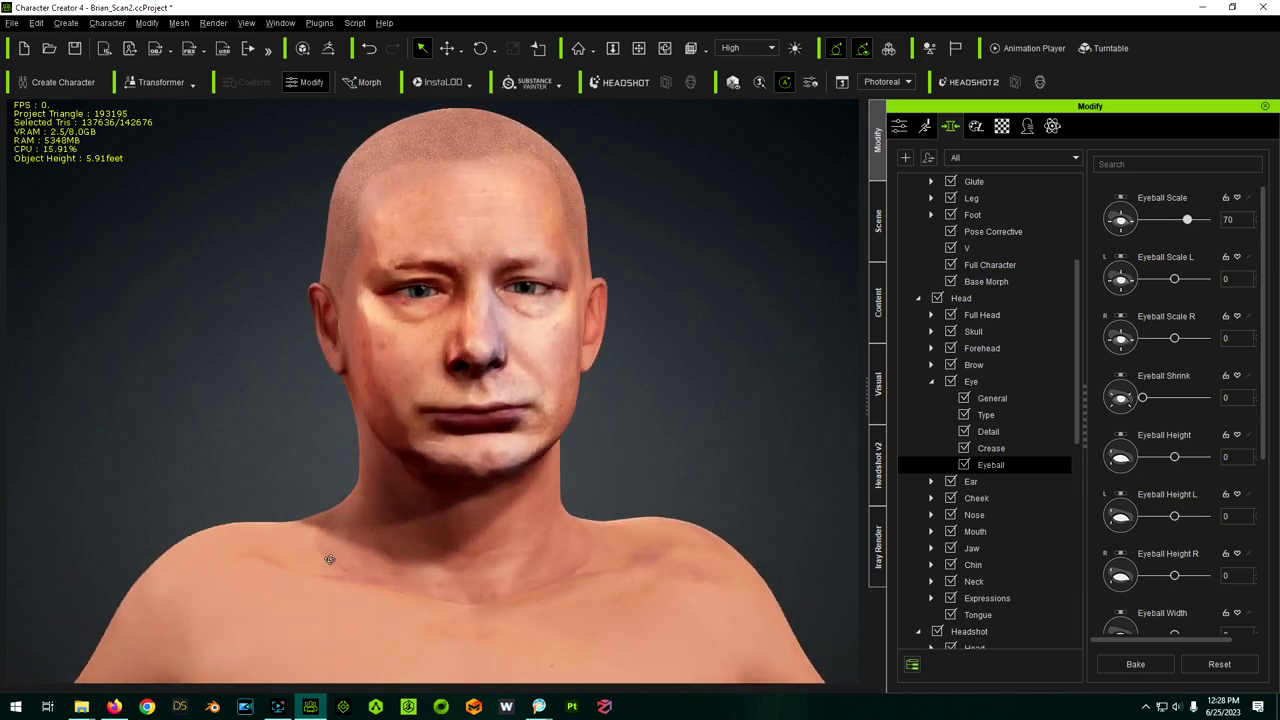
pyautogui.click(878, 311)
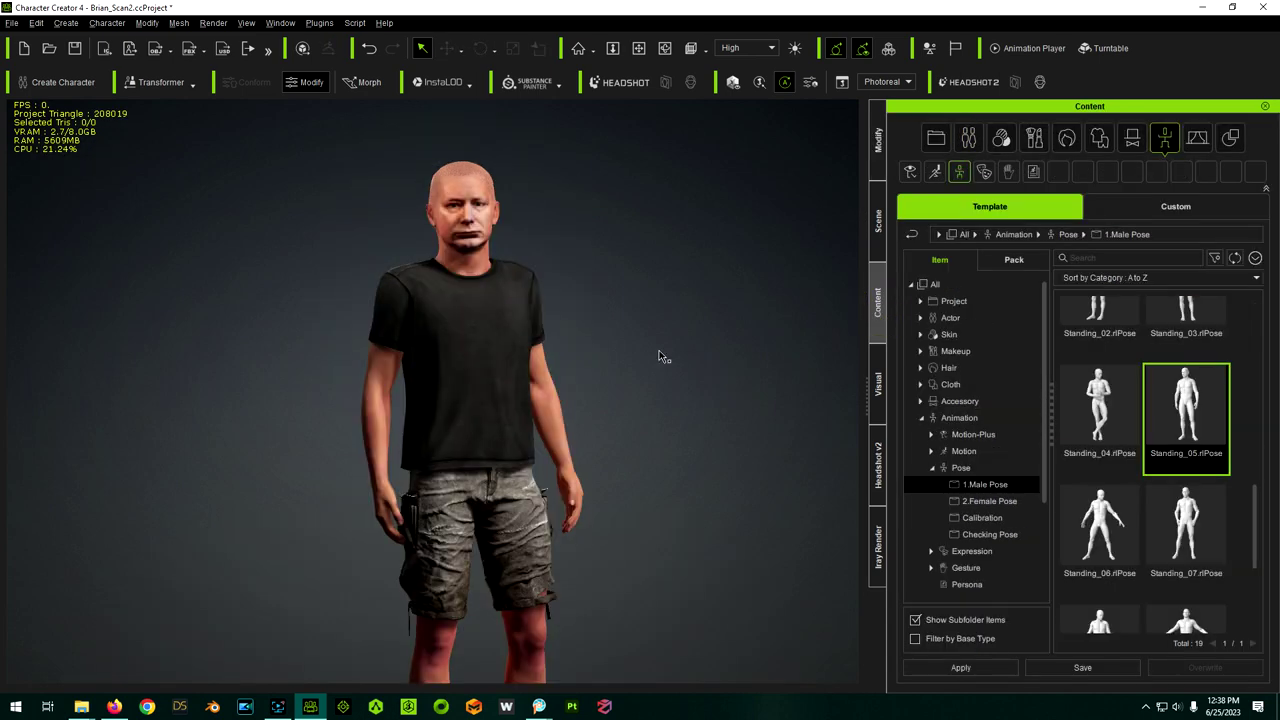
# Step: Examine the clothed, posed character from the front and both sides, checking the likeness, skin and face shading close up and at a distance
pyautogui.moveTo(659, 356); pyautogui.dragTo(742, 381, button='right')
pyautogui.scroll(2, 606, 131)
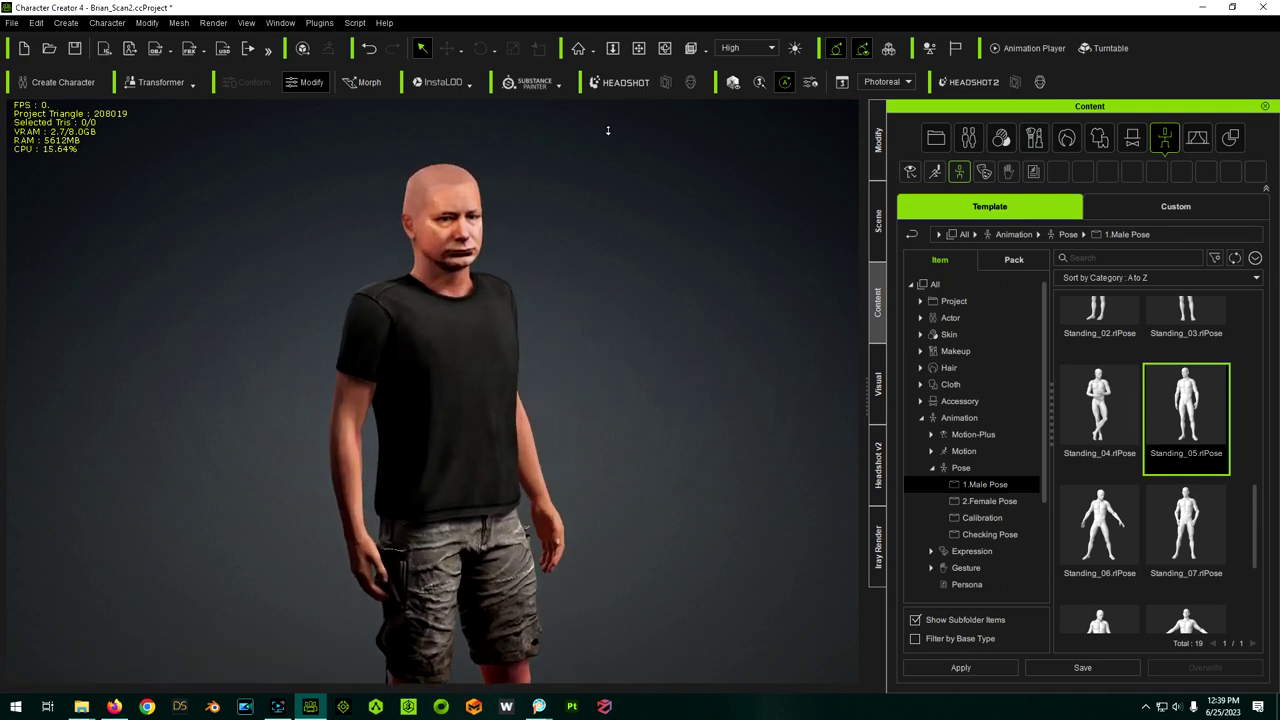
pyautogui.scroll(2, 497, 238)
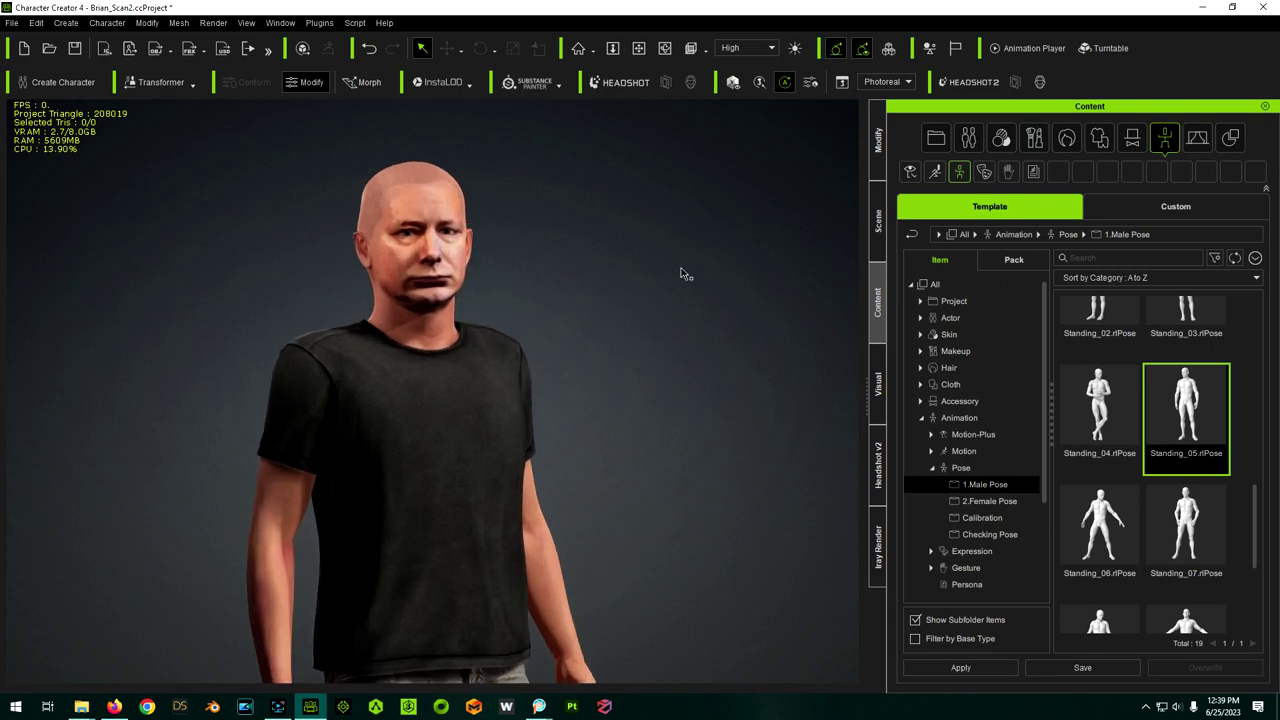
pyautogui.moveTo(486, 297); pyautogui.dragTo(678, 313, button='right')
pyautogui.scroll(-2, 610, 200)
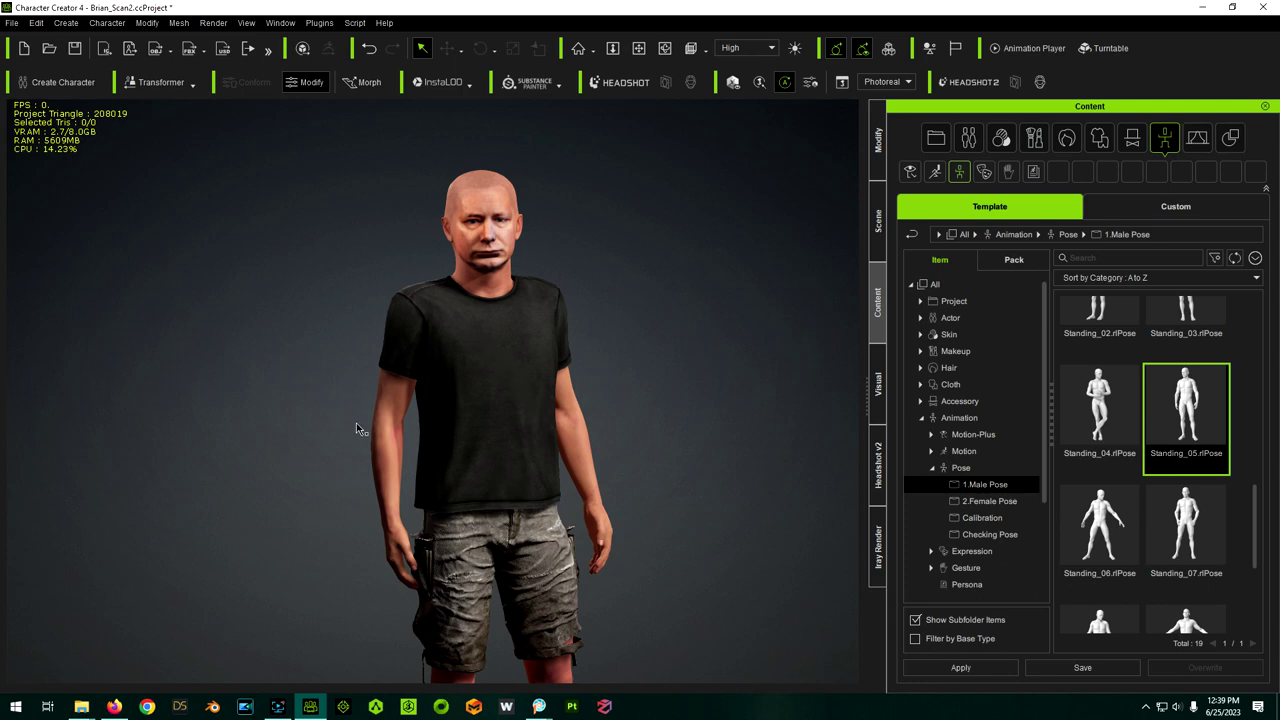
pyautogui.scroll(2, 600, 245)
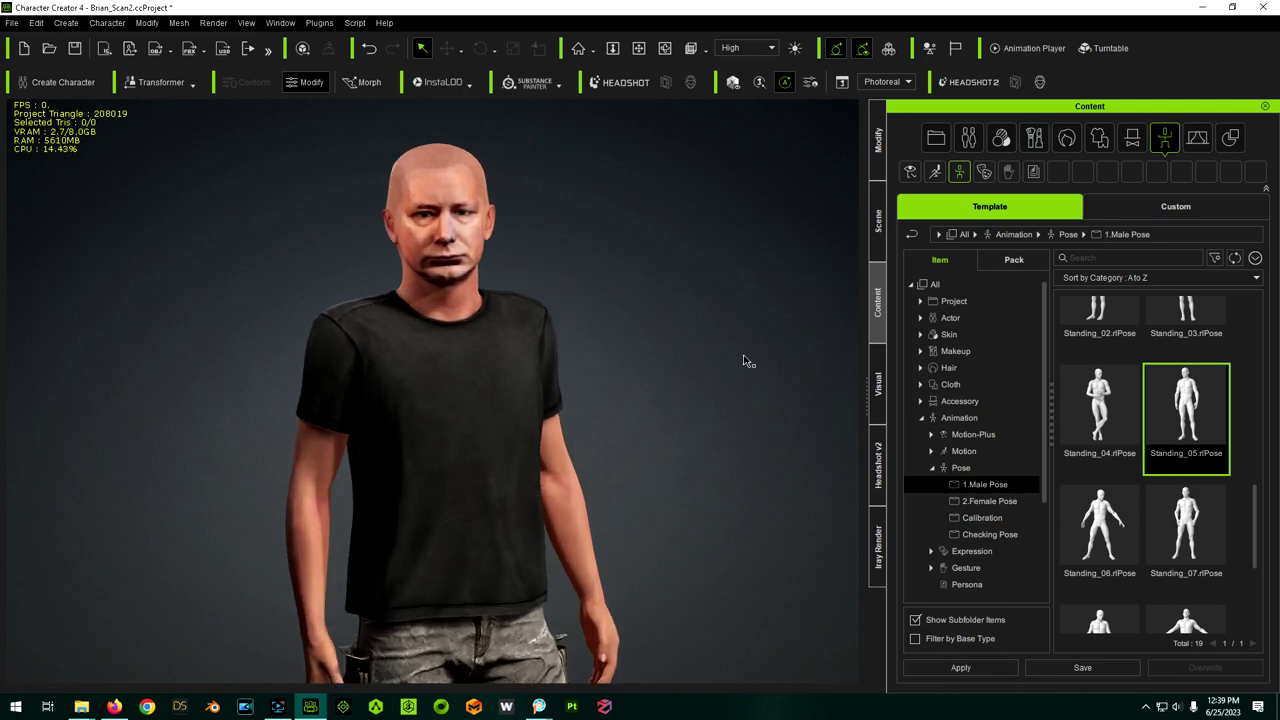
pyautogui.moveTo(746, 363); pyautogui.dragTo(691, 386, button='right')
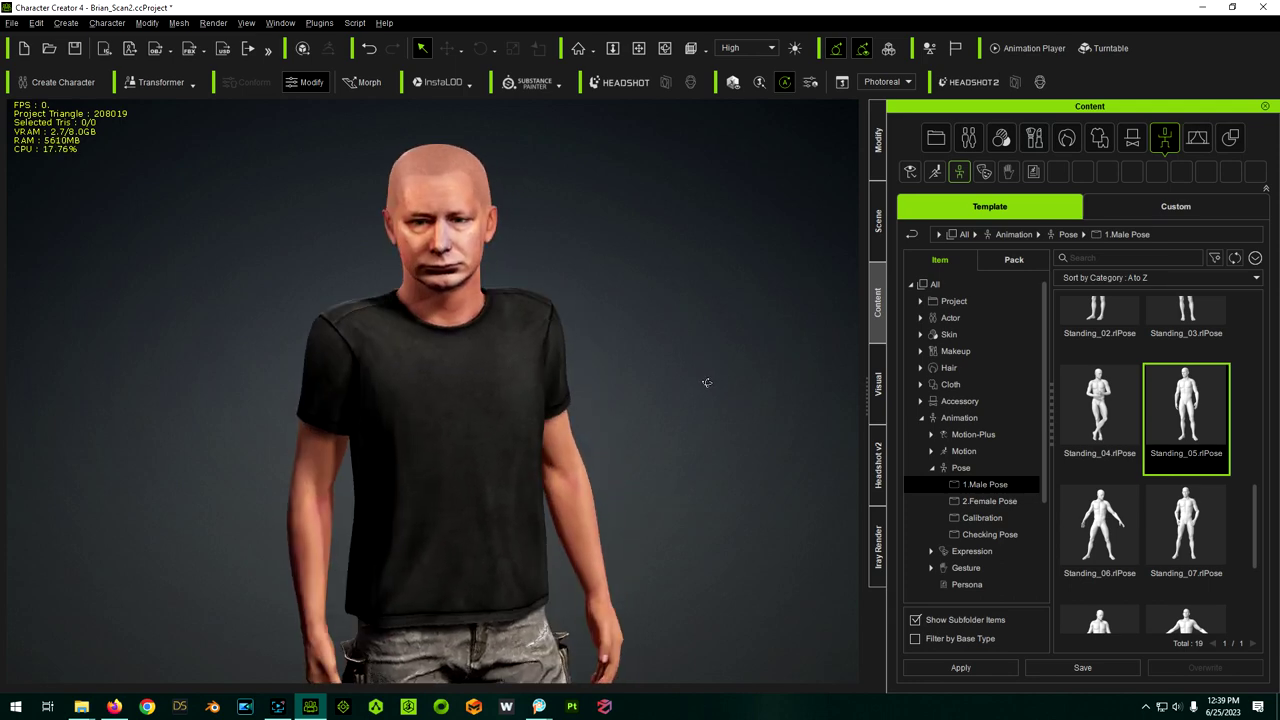
pyautogui.scroll(2, 420, 126)
pyautogui.moveTo(668, 311); pyautogui.dragTo(637, 291, button='right')
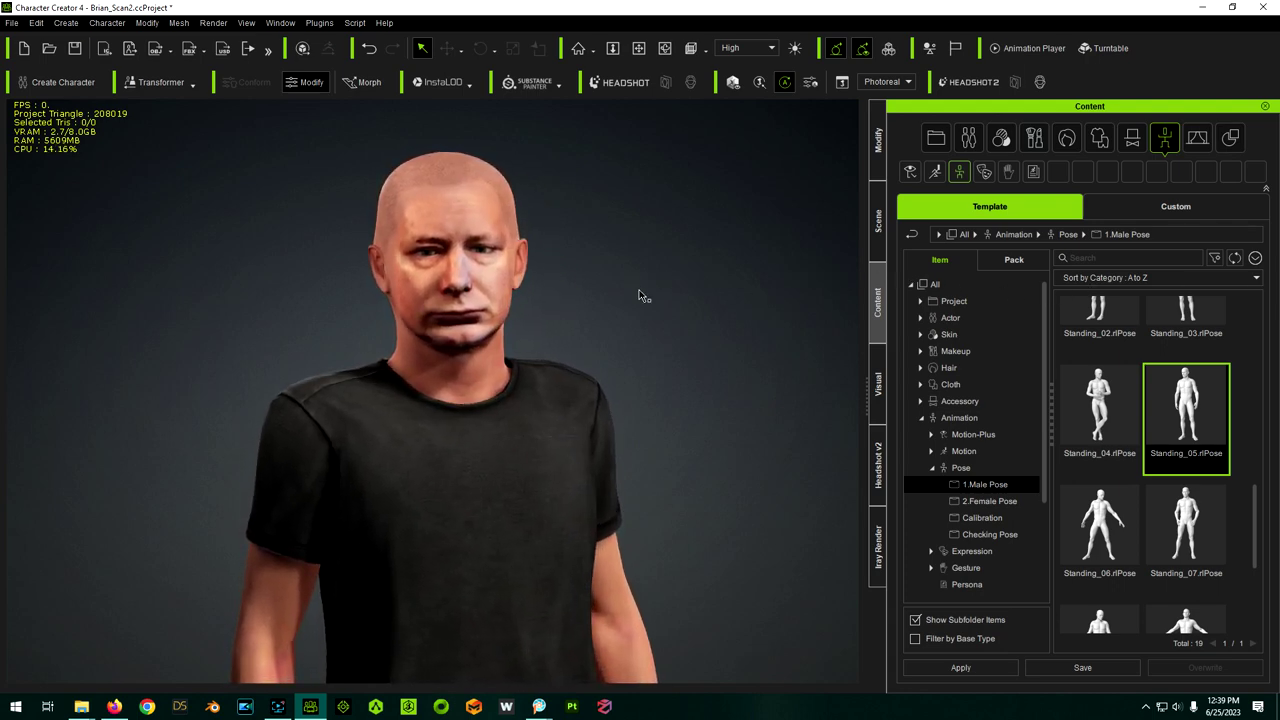
pyautogui.scroll(-2, 522, 180)
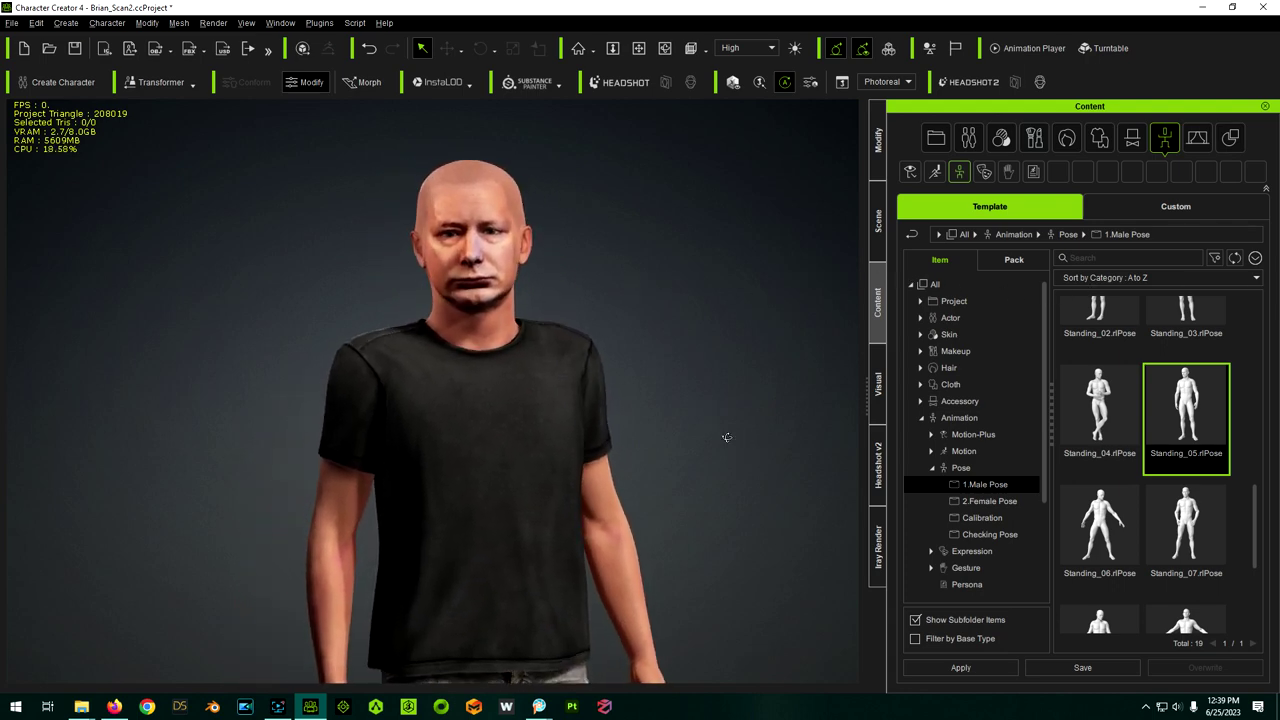
pyautogui.scroll(2, 580, 186)
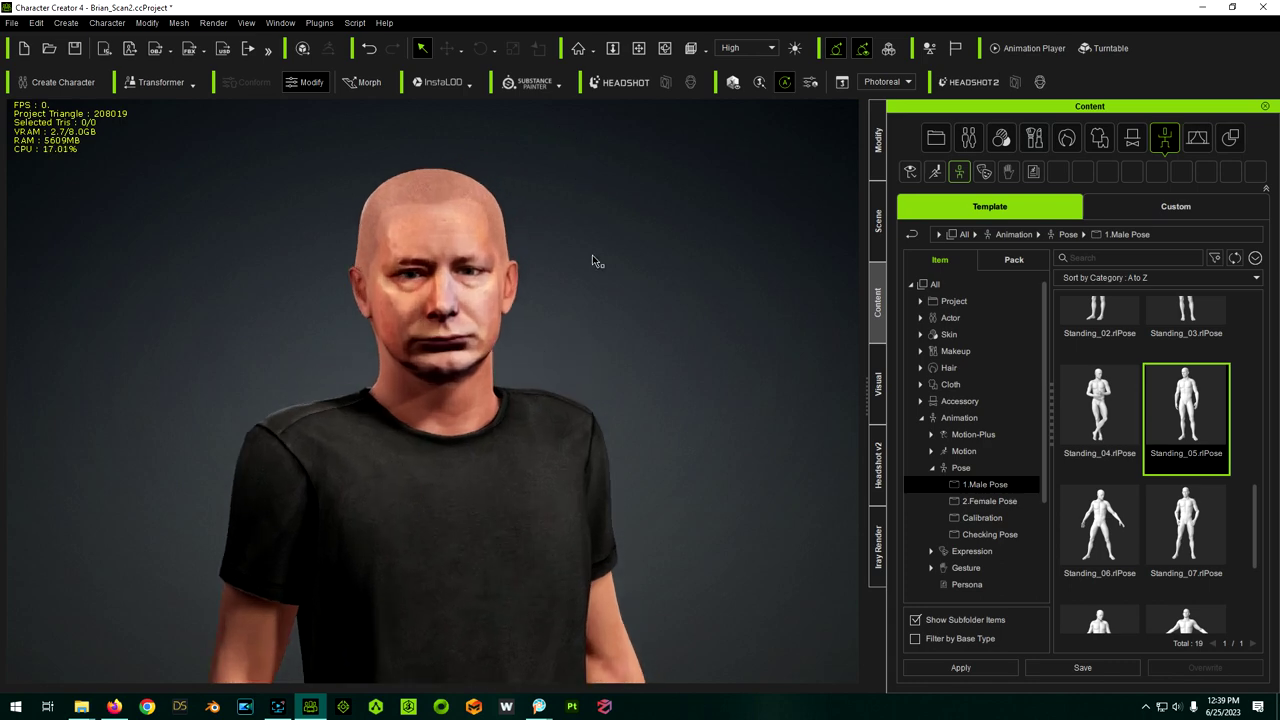
pyautogui.moveTo(562, 322); pyautogui.dragTo(599, 322, button='right')
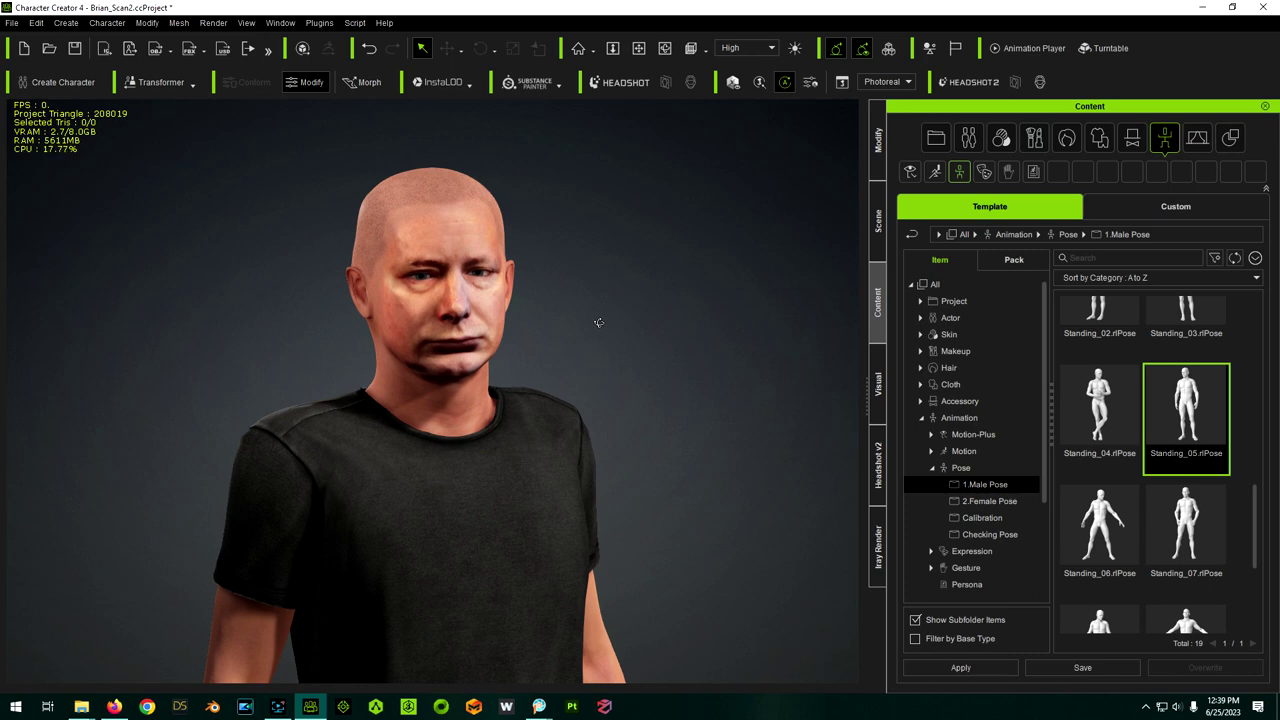
pyautogui.moveTo(593, 357)
pyautogui.mouseDown(button='right')
pyautogui.moveTo(750, 358)
pyautogui.moveTo(579, 345)
pyautogui.mouseUp(button='right')
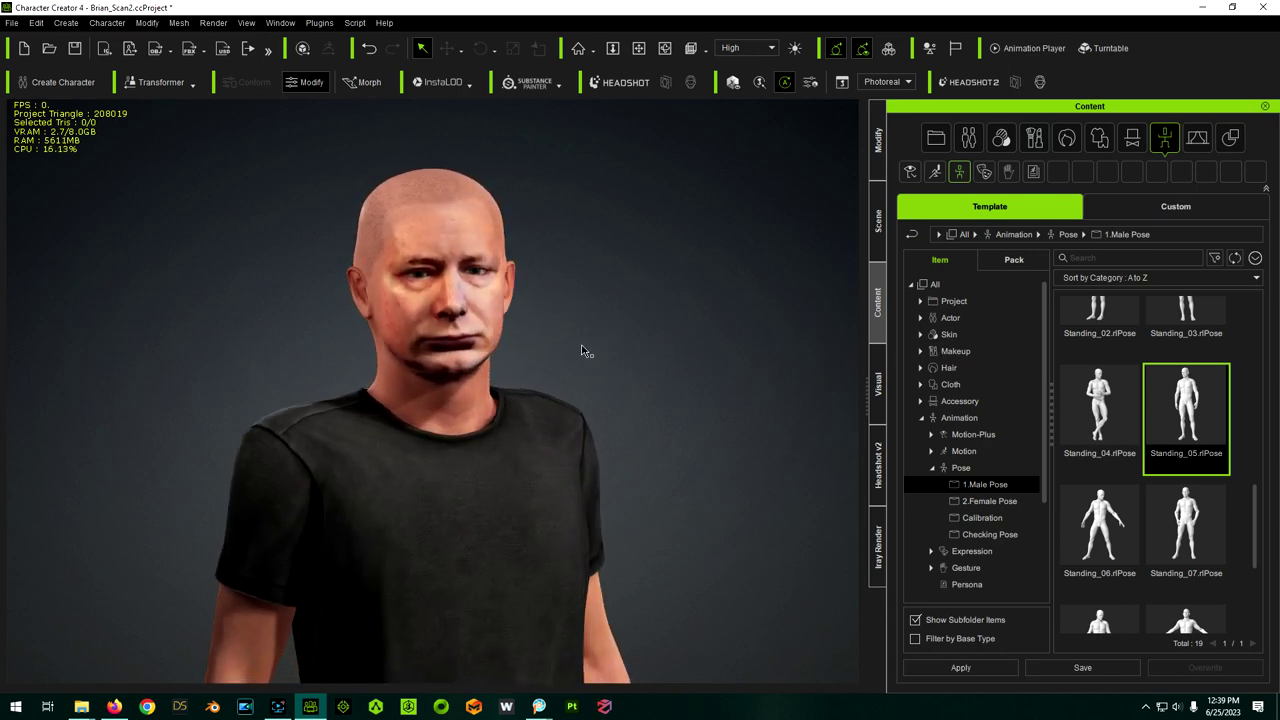
pyautogui.scroll(-2, 570, 231)
pyautogui.scroll(2, 578, 258)
pyautogui.moveTo(746, 376)
pyautogui.mouseDown(button='right')
pyautogui.moveTo(419, 358)
pyautogui.moveTo(770, 378)
pyautogui.mouseUp(button='right')
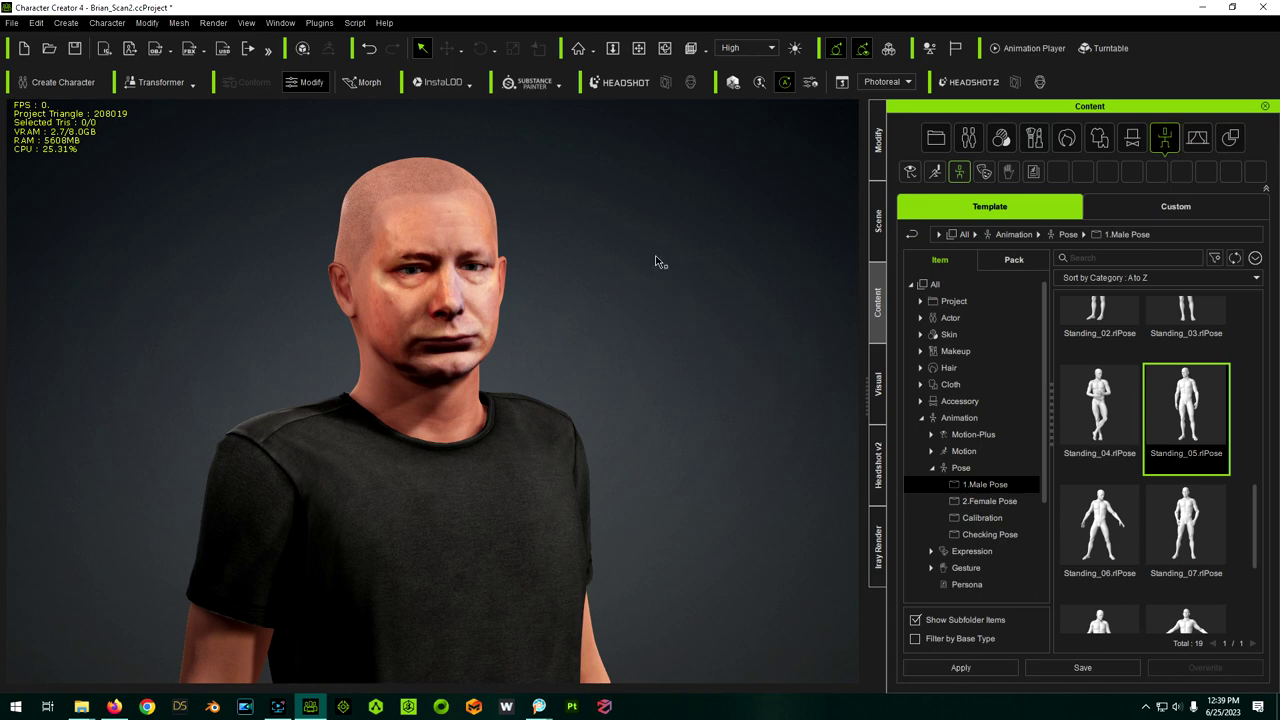
pyautogui.moveTo(591, 305); pyautogui.dragTo(543, 298, button='right')
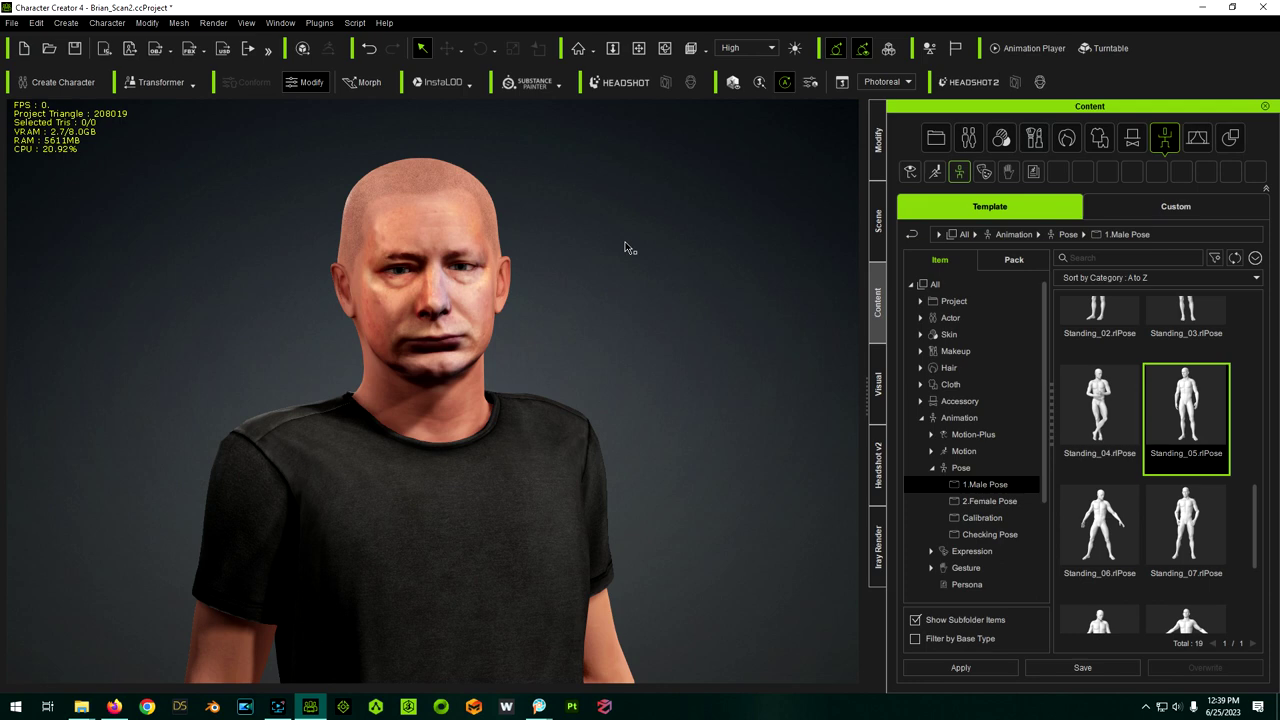
pyautogui.moveTo(608, 302); pyautogui.dragTo(519, 300, button='right')
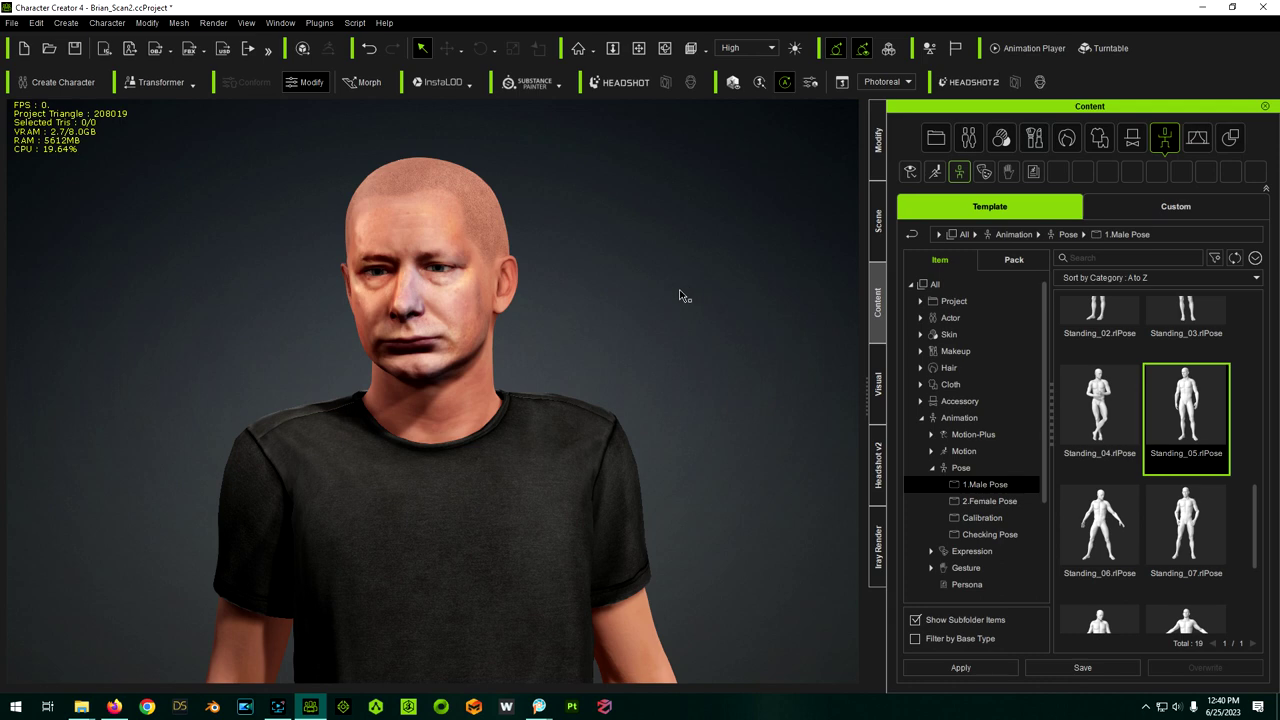
pyautogui.moveTo(674, 320); pyautogui.dragTo(530, 300, button='right')
pyautogui.moveTo(786, 340); pyautogui.dragTo(805, 364, button='right')
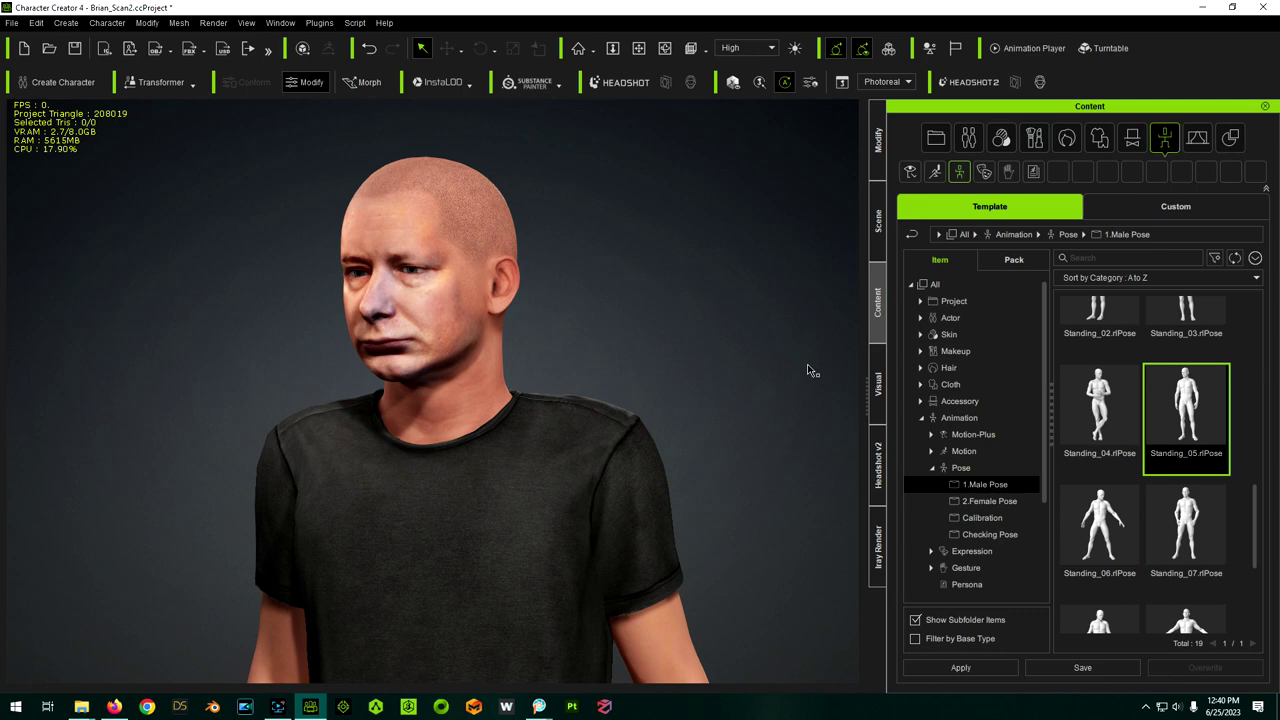
pyautogui.moveTo(575, 298); pyautogui.dragTo(746, 284, button='right')
pyautogui.moveTo(675, 271); pyautogui.dragTo(703, 287, button='middle')
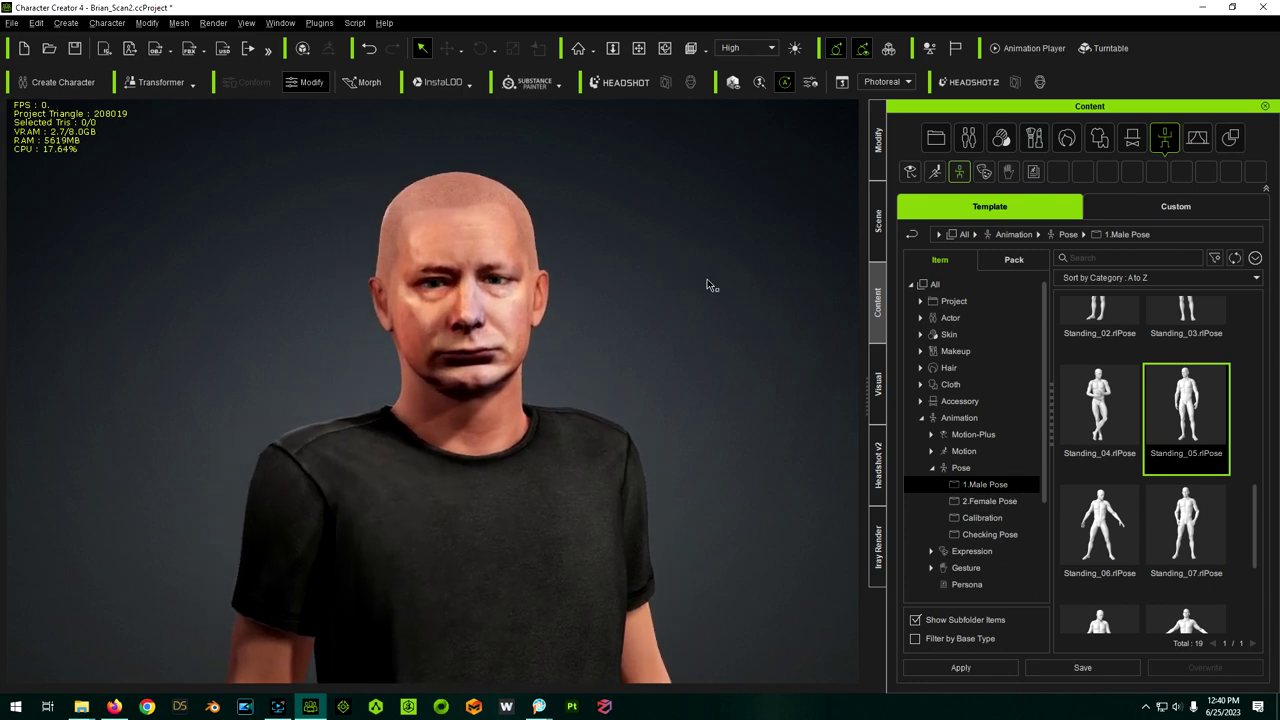
pyautogui.moveTo(727, 341); pyautogui.dragTo(629, 316, button='right')
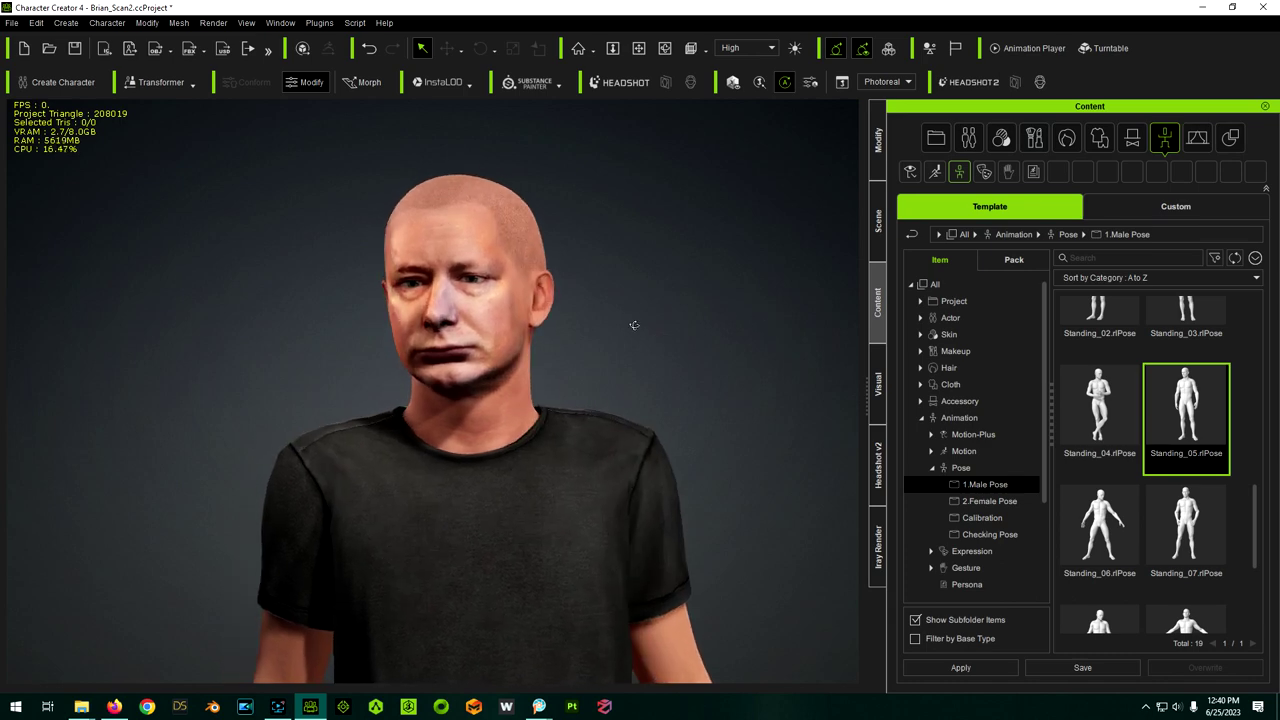
pyautogui.scroll(-3, 616, 220)
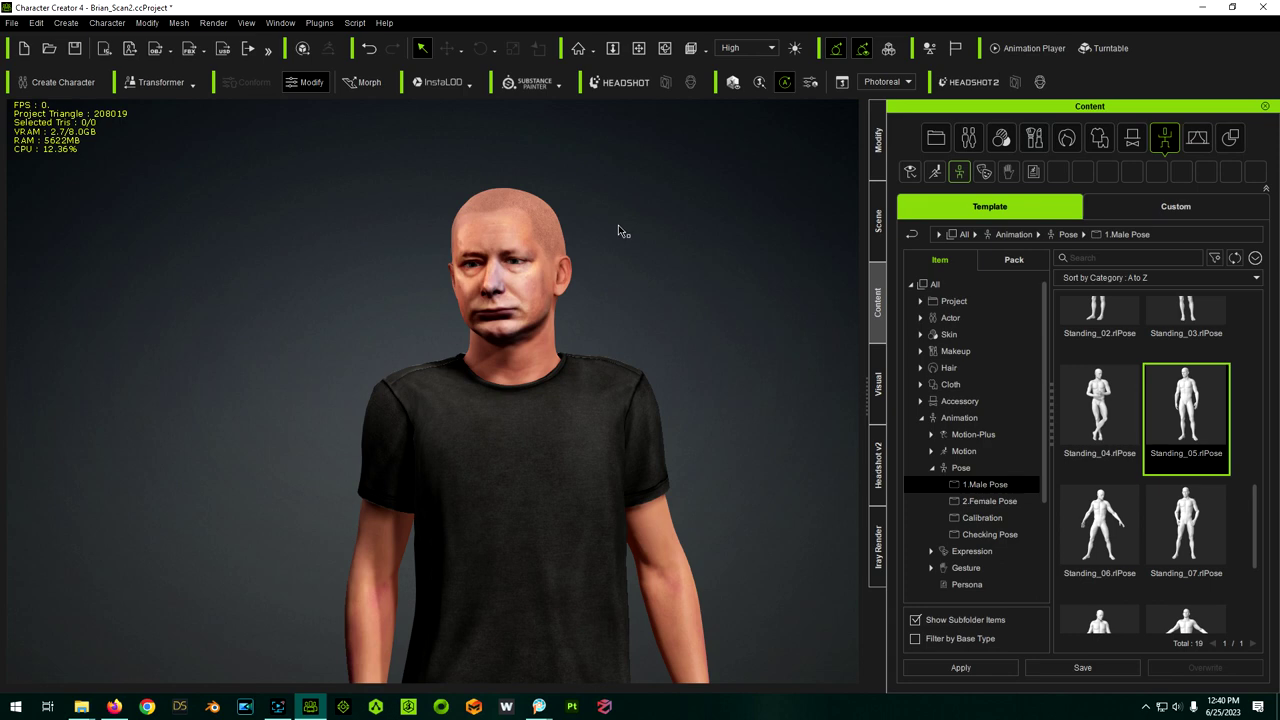
pyautogui.moveTo(618, 231); pyautogui.dragTo(717, 296, button='right')
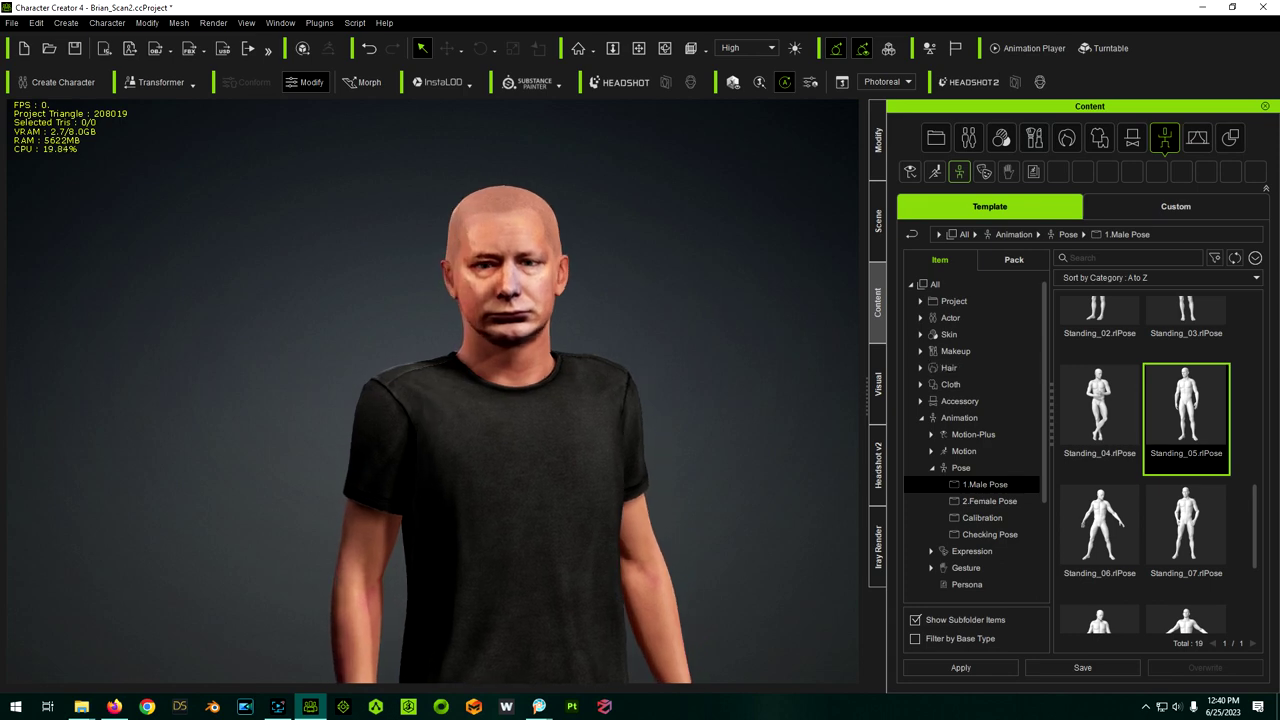